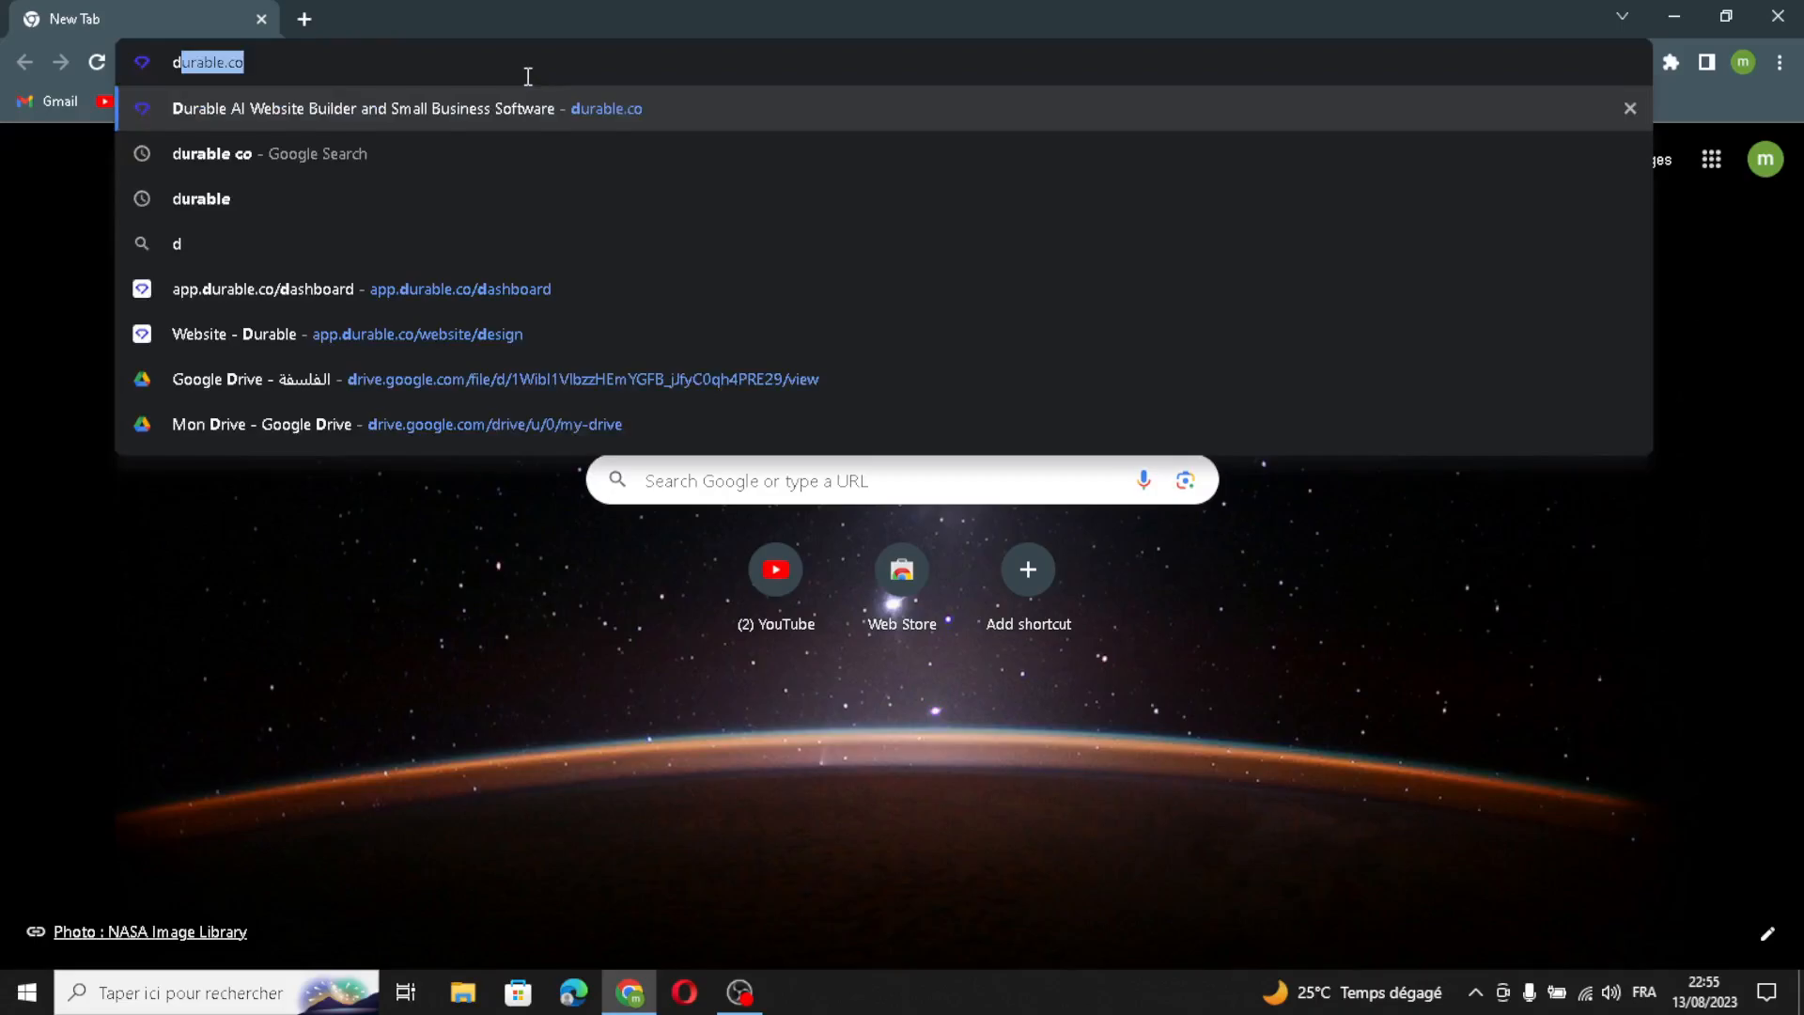
# Open the durable.co website and sign in to reach the list of businesses.
pyautogui.press('Return')
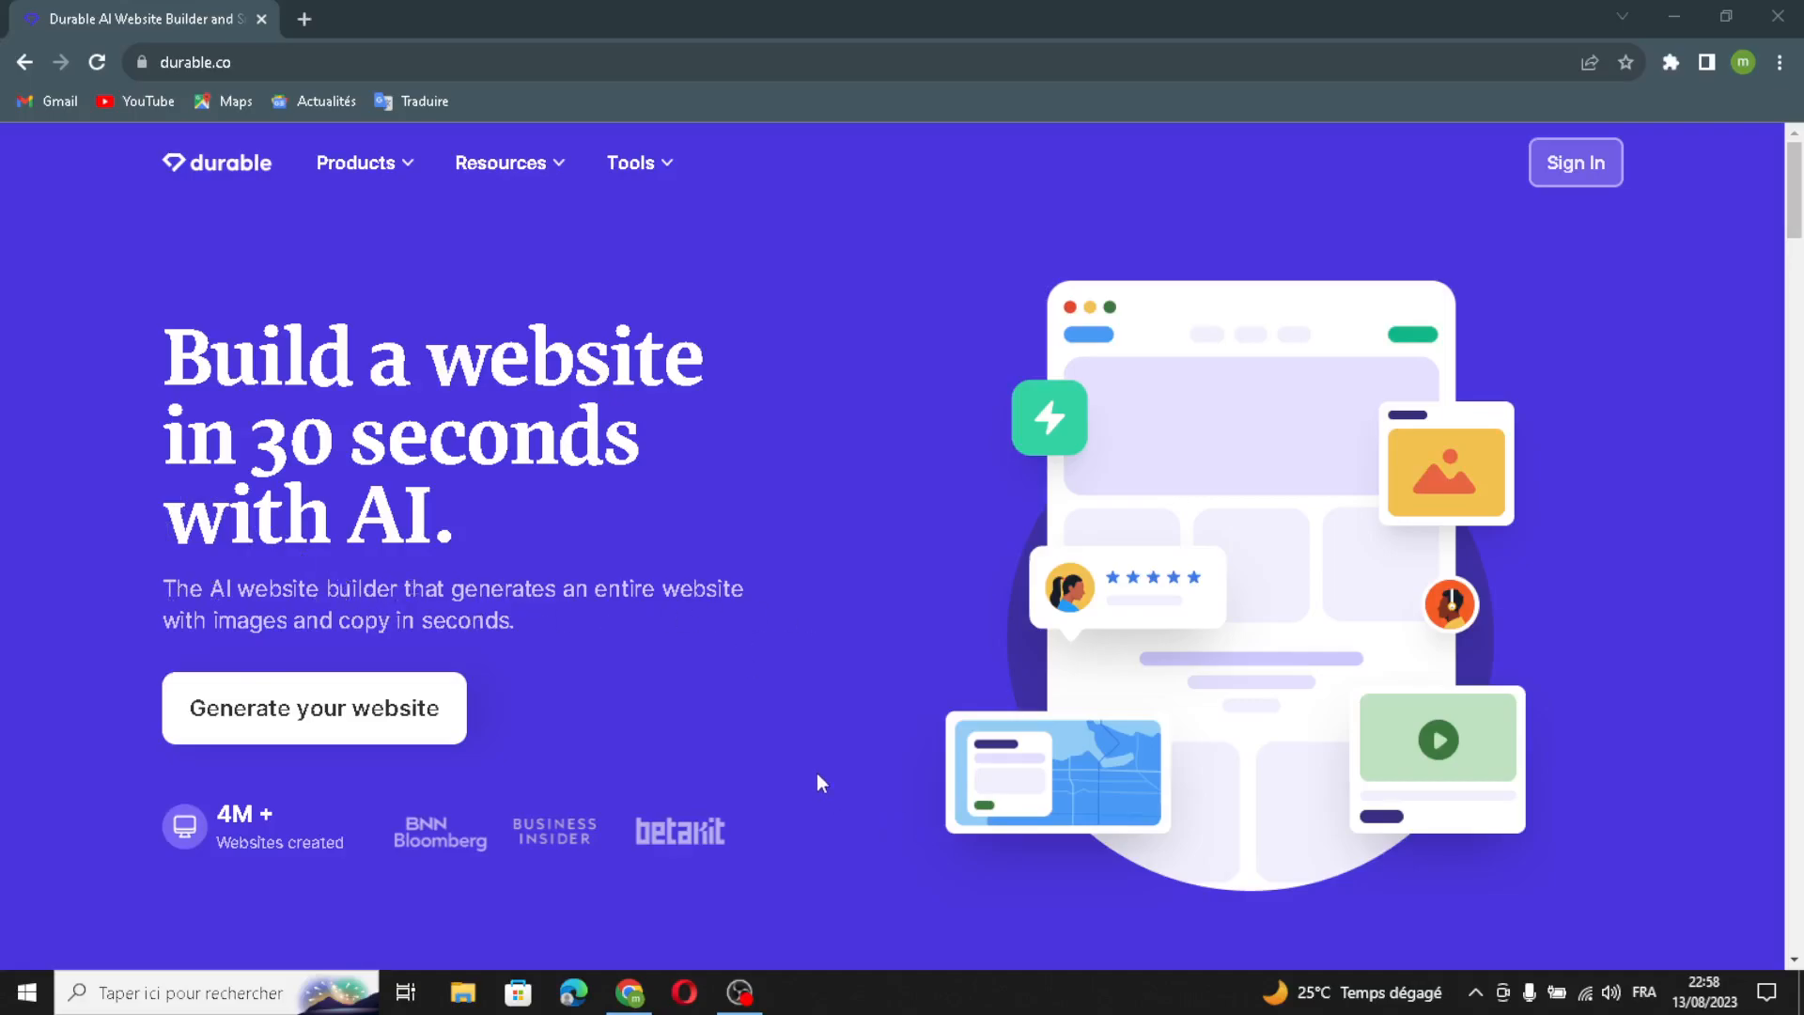
pyautogui.click(1575, 165)
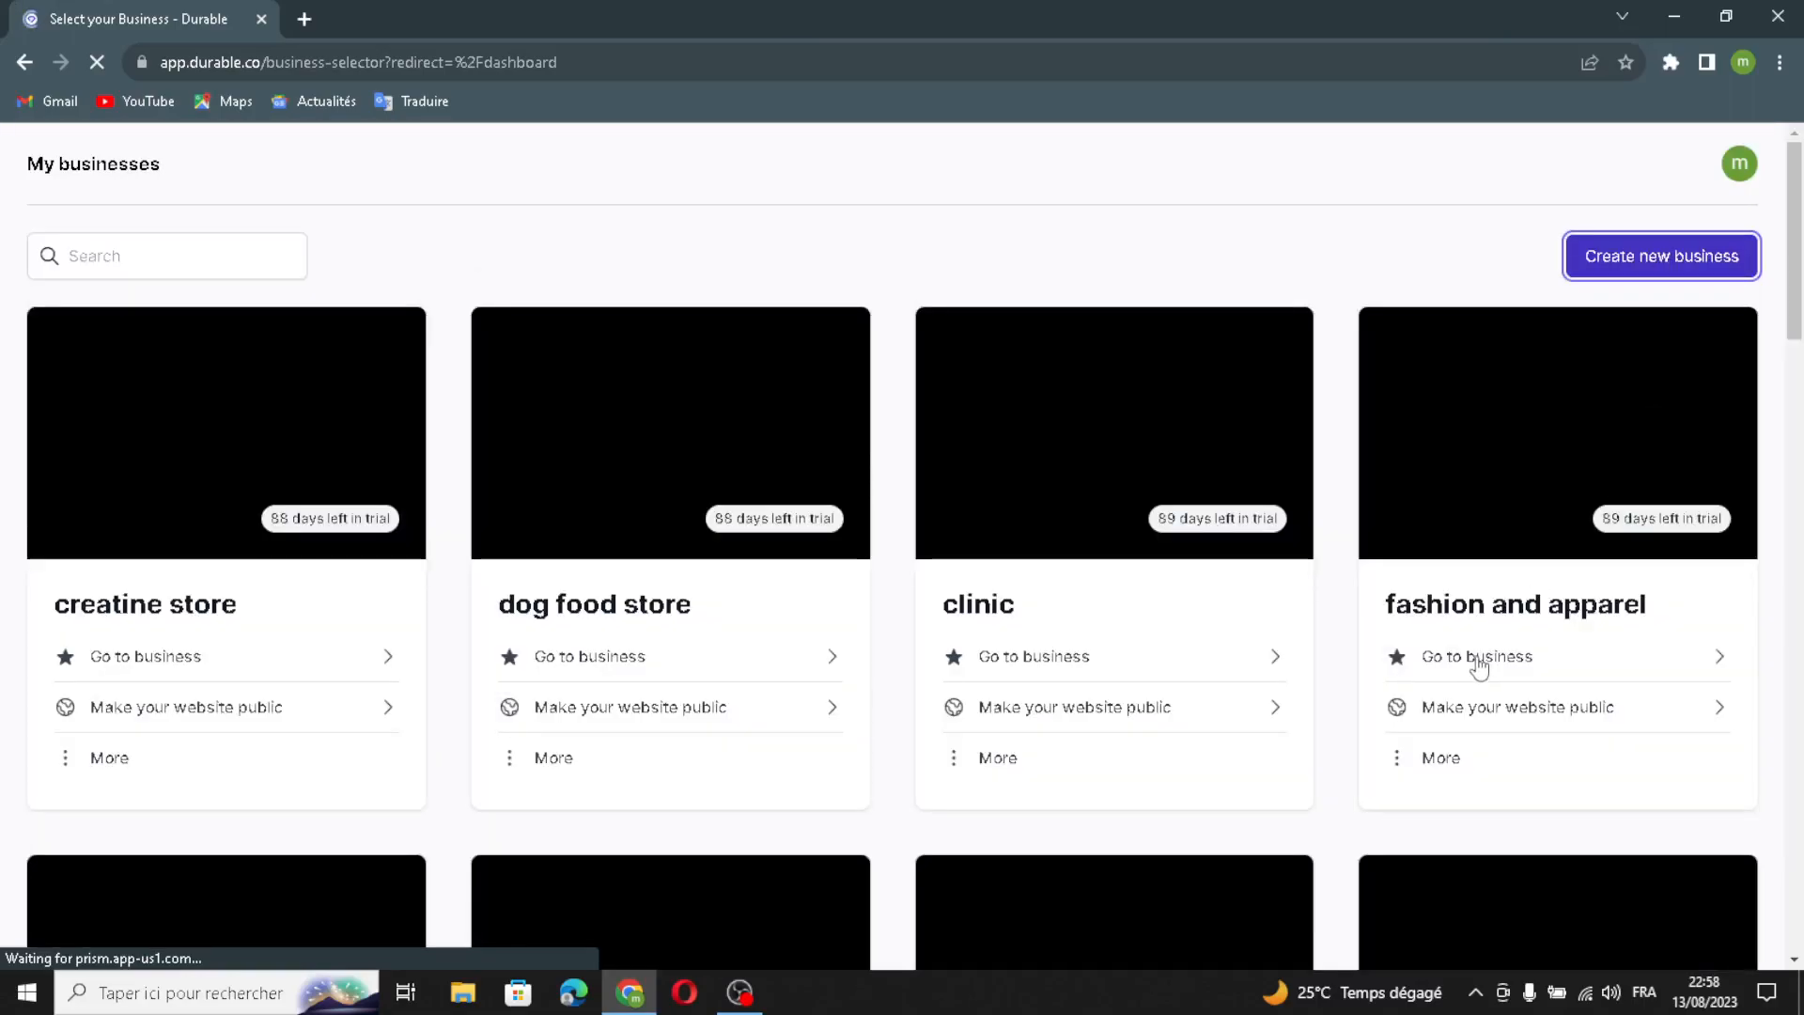
pyautogui.tripleClick(785, 576)
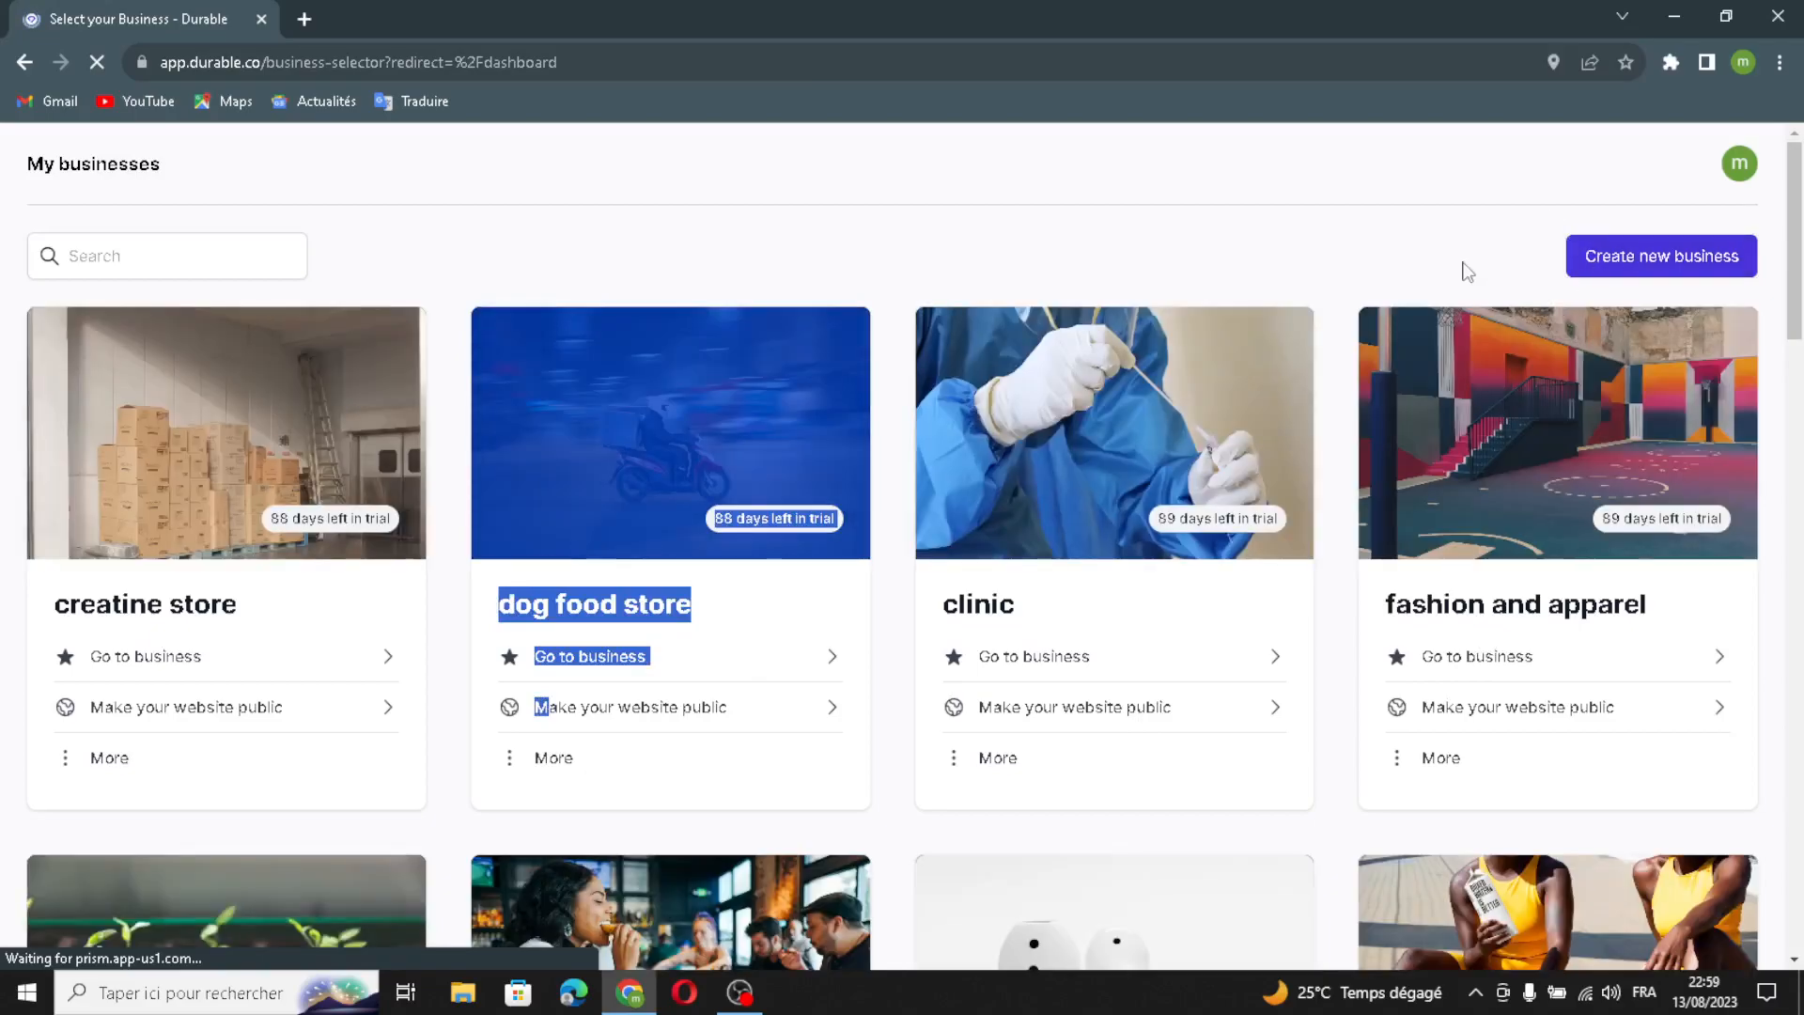
# Start creating a new business and enter "e-commerce and online retail" as its name.
pyautogui.click(1607, 264)
pyautogui.click(1607, 264)
pyautogui.click(1037, 415)
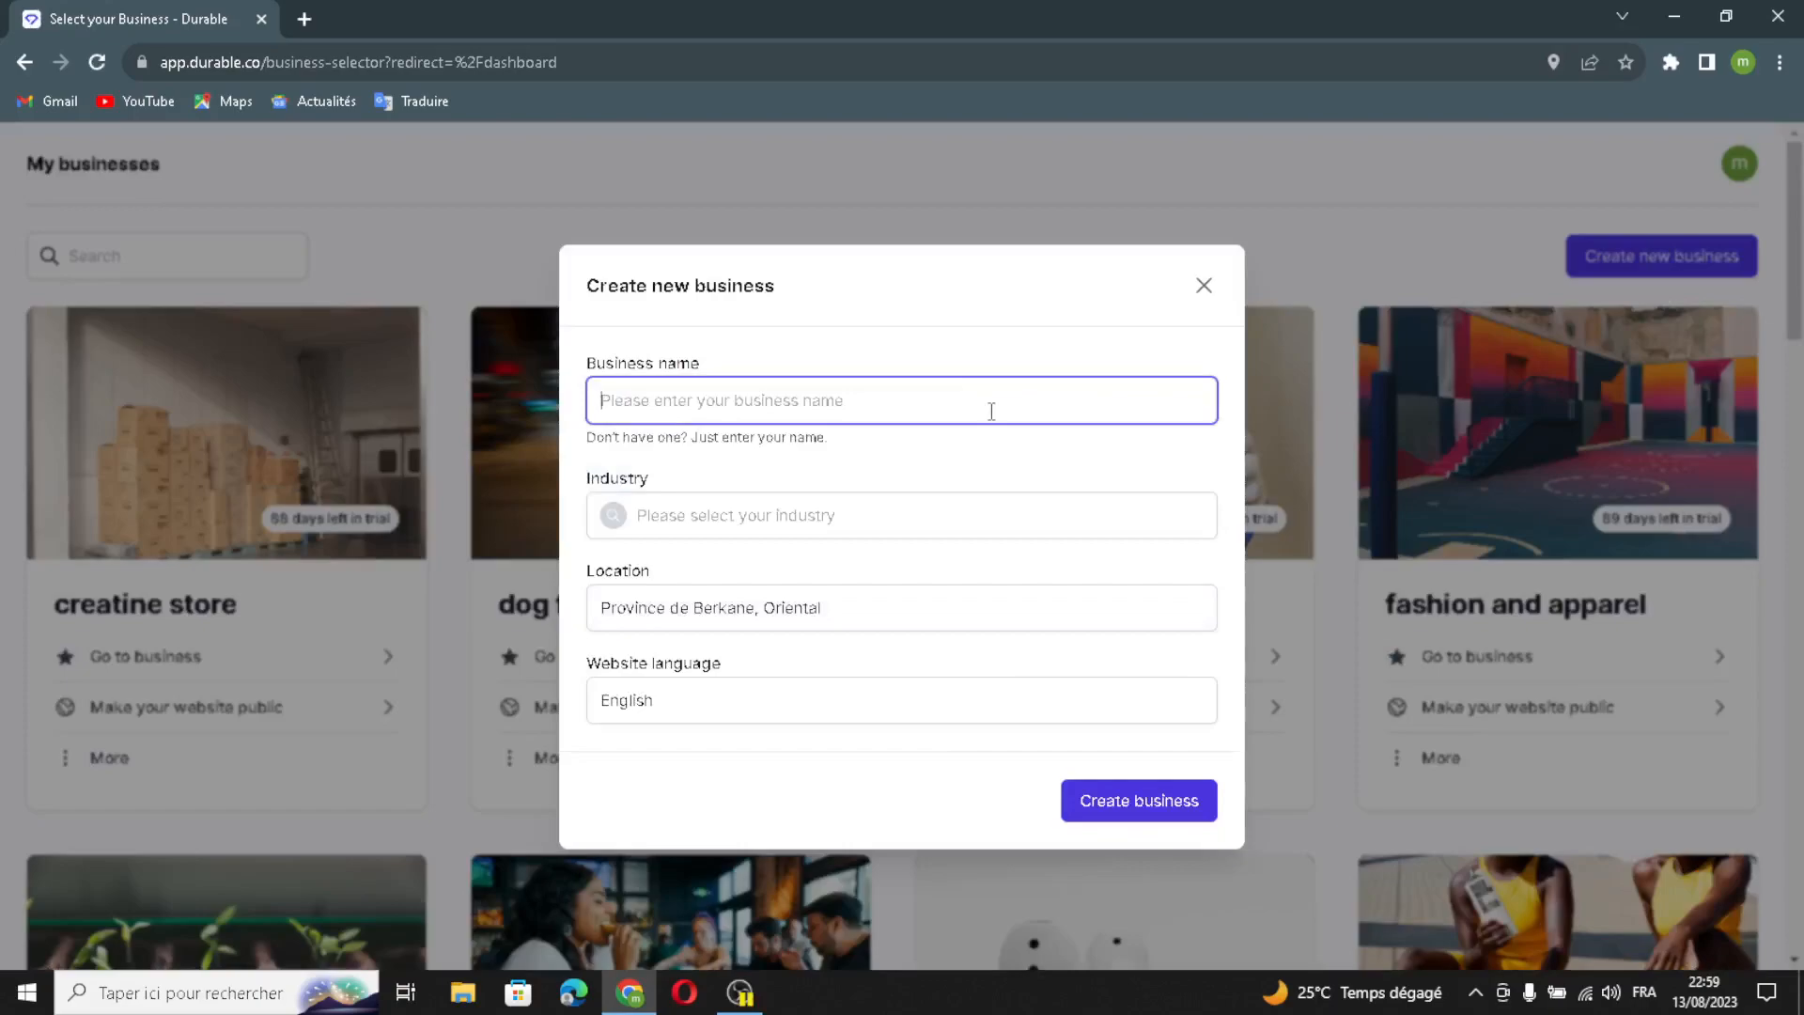
pyautogui.write('e-c')
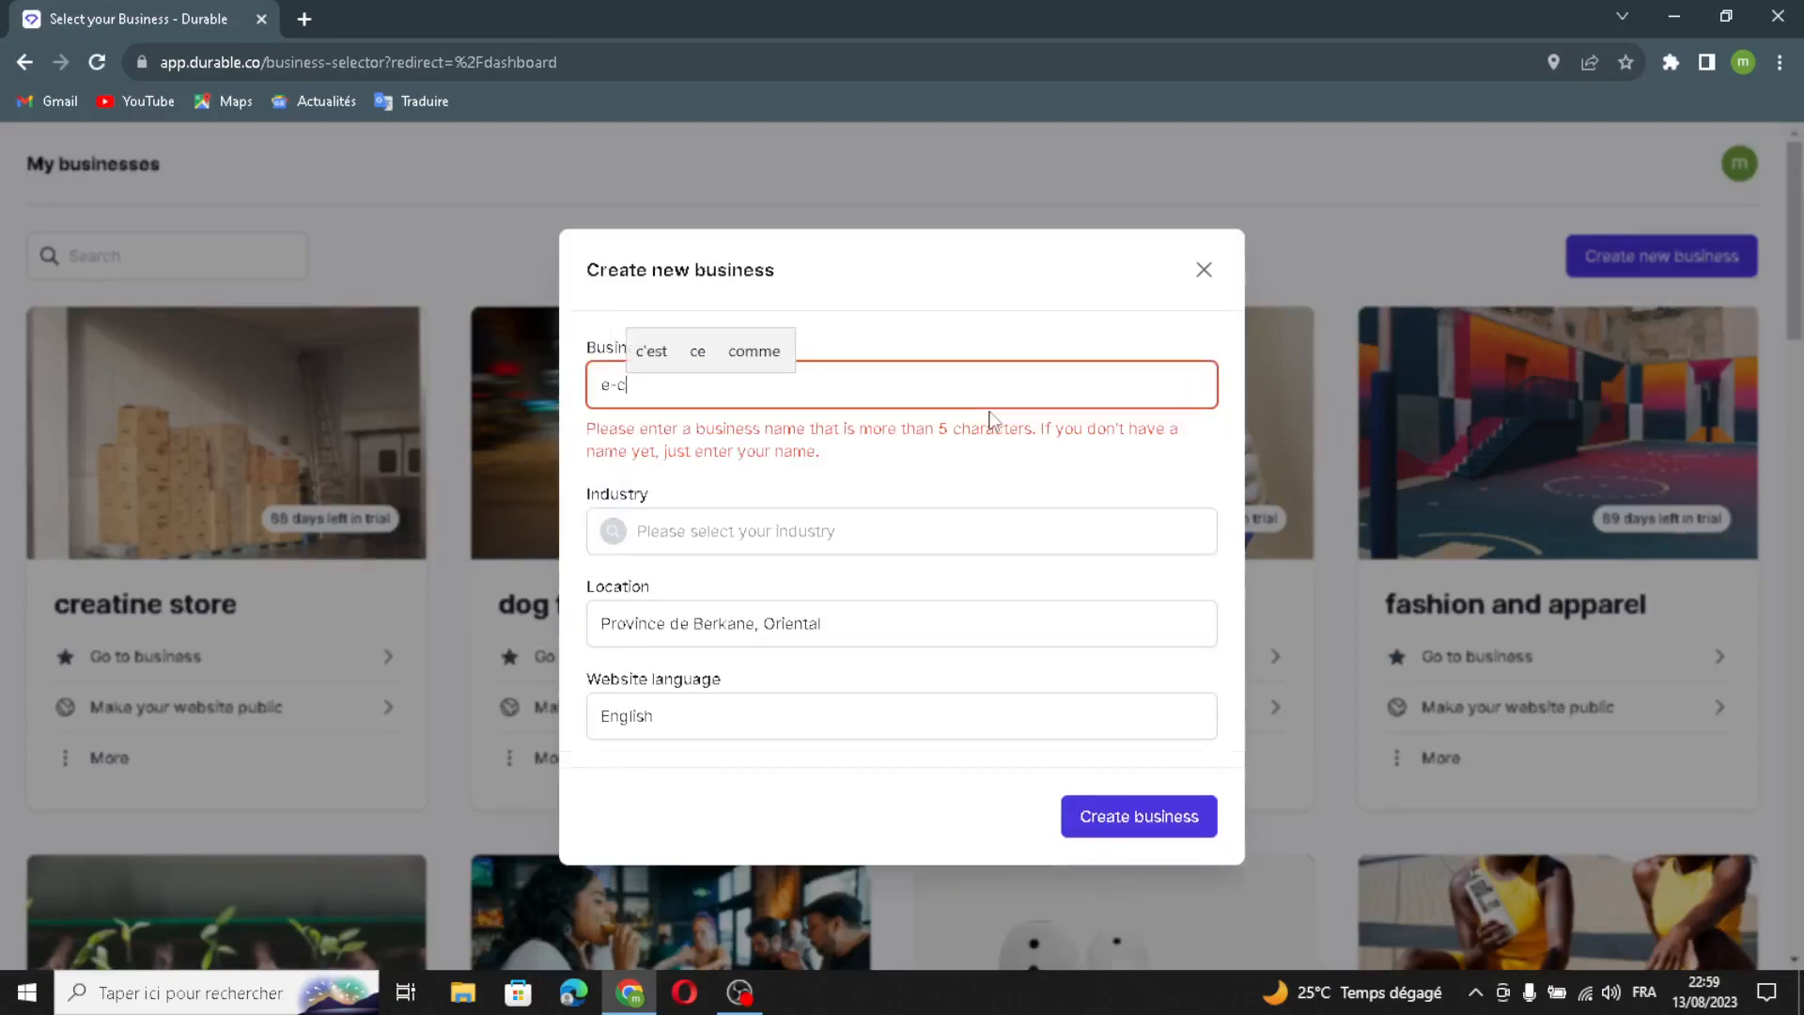
pyautogui.write('ommerce ')
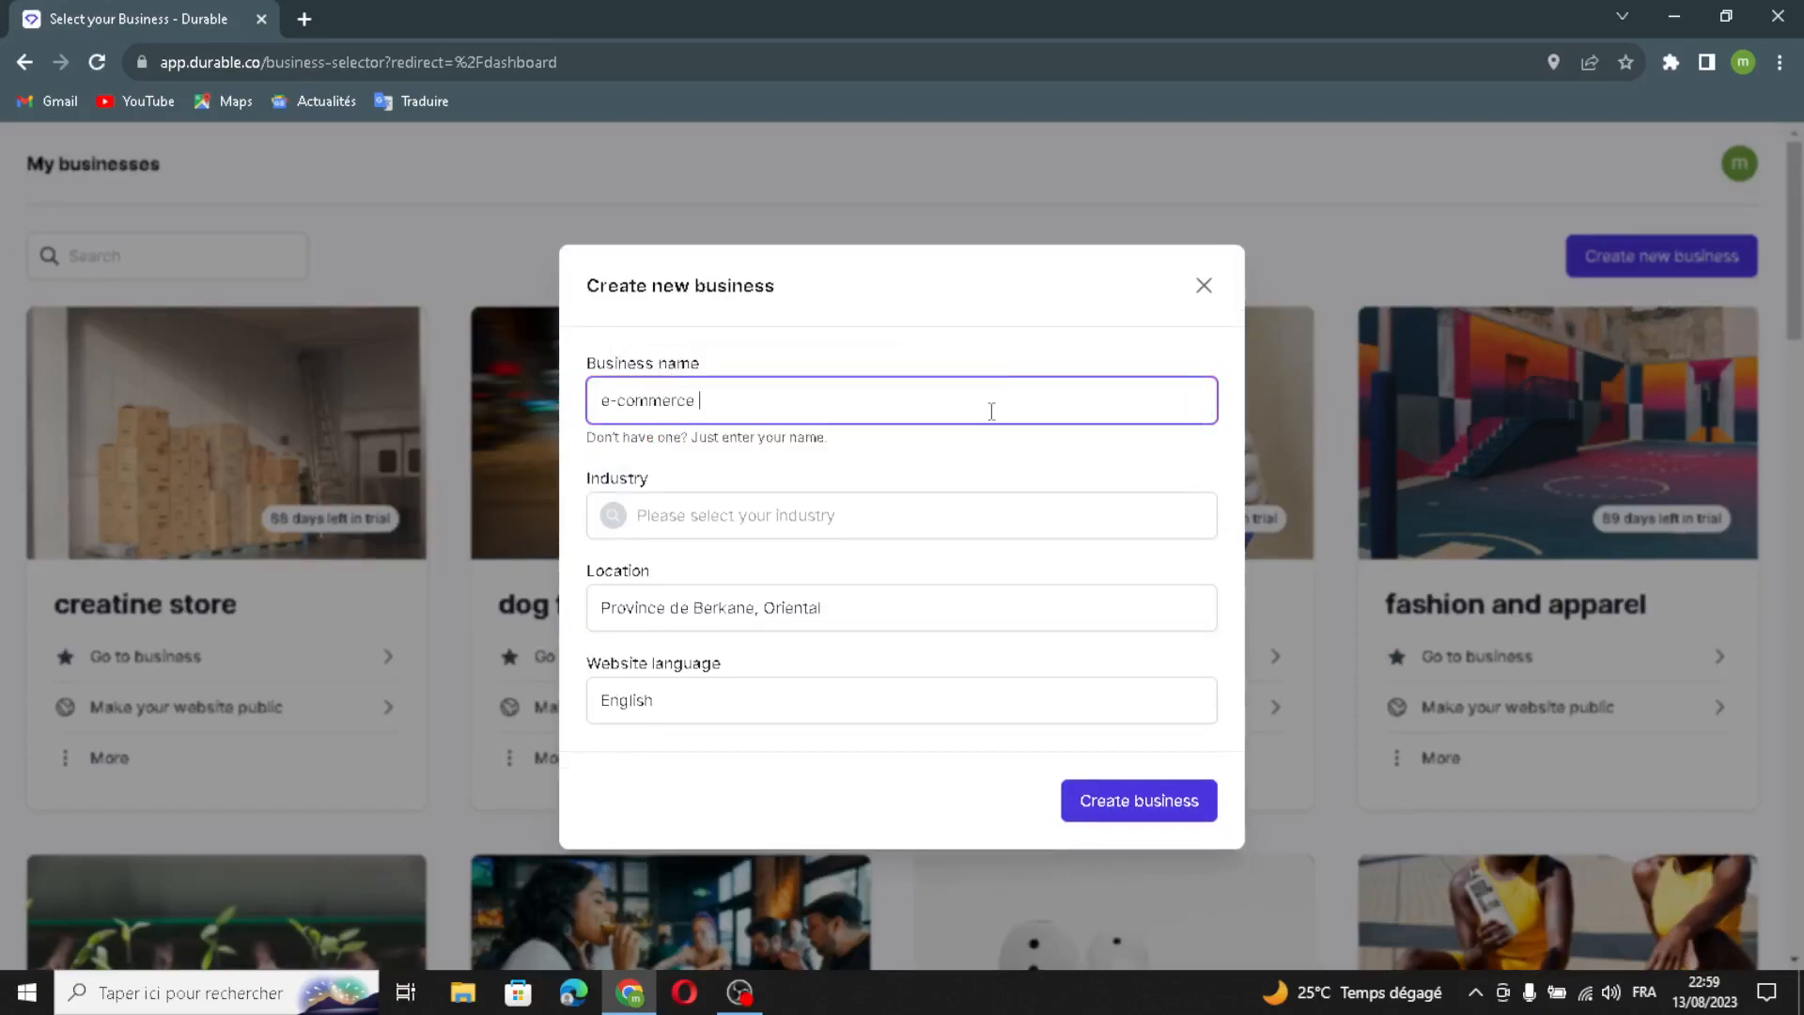
pyautogui.write('and ')
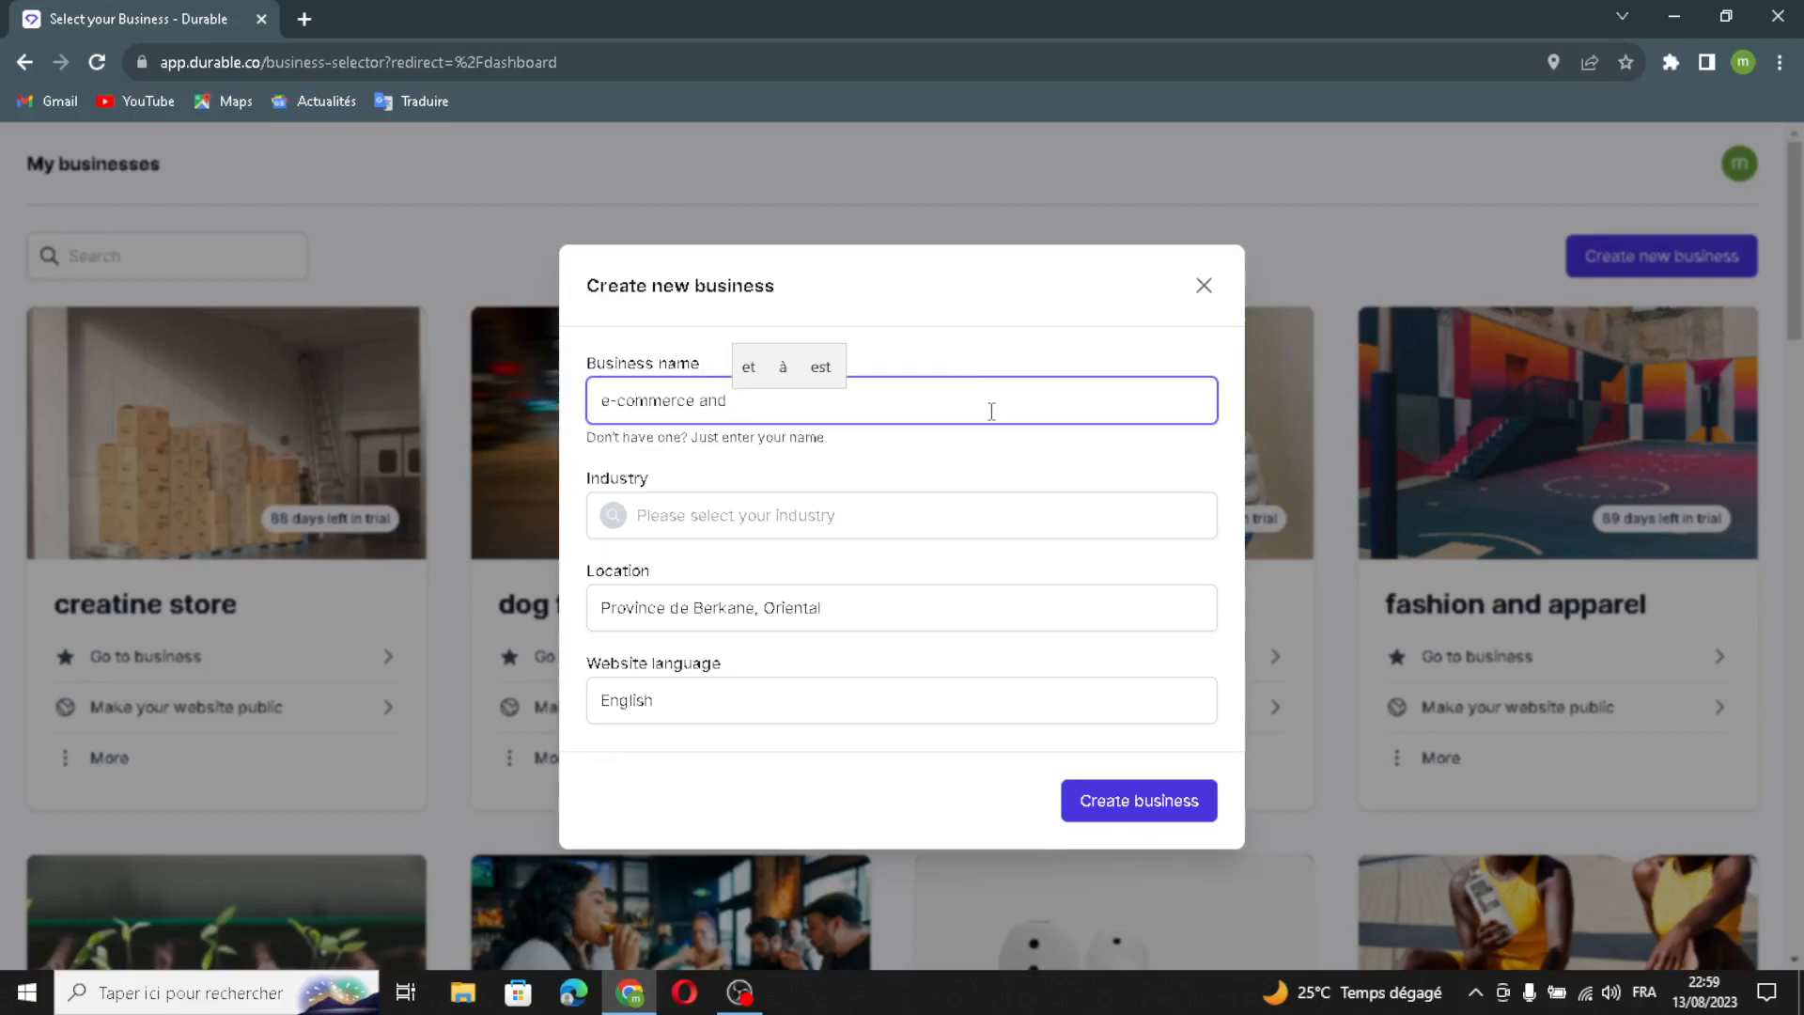
pyautogui.write('onlin')
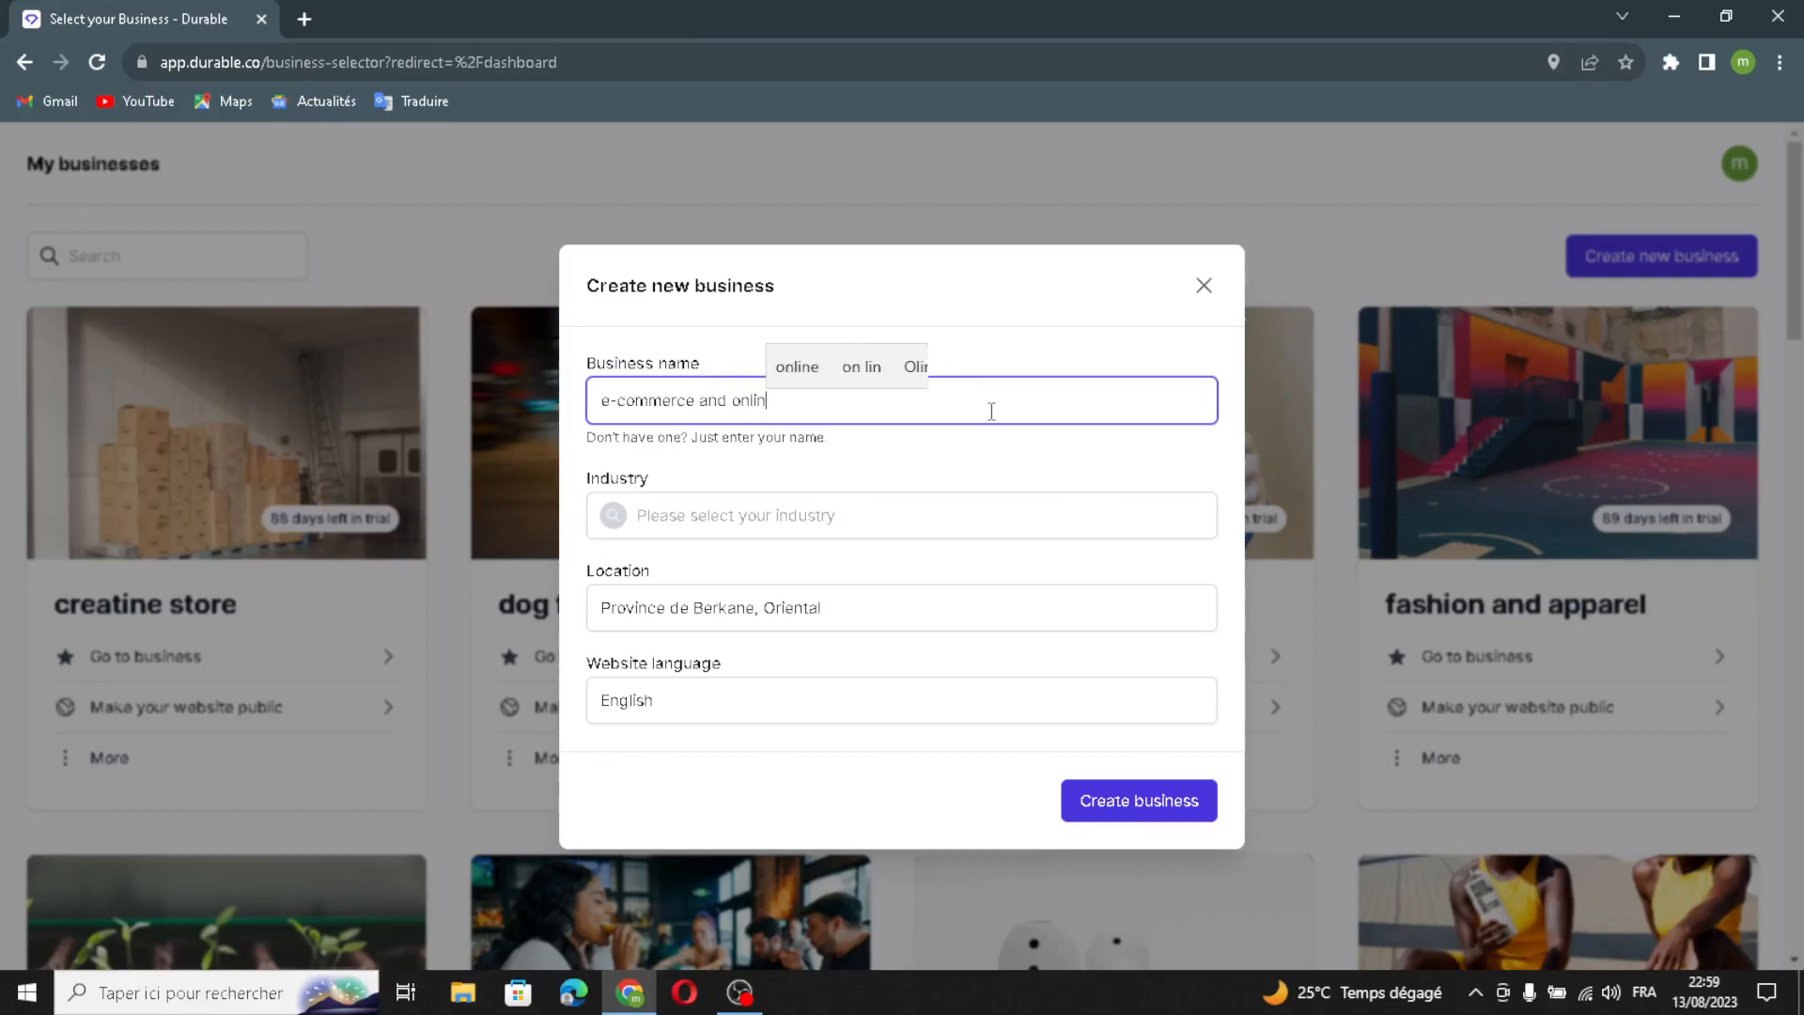
pyautogui.write('e retail')
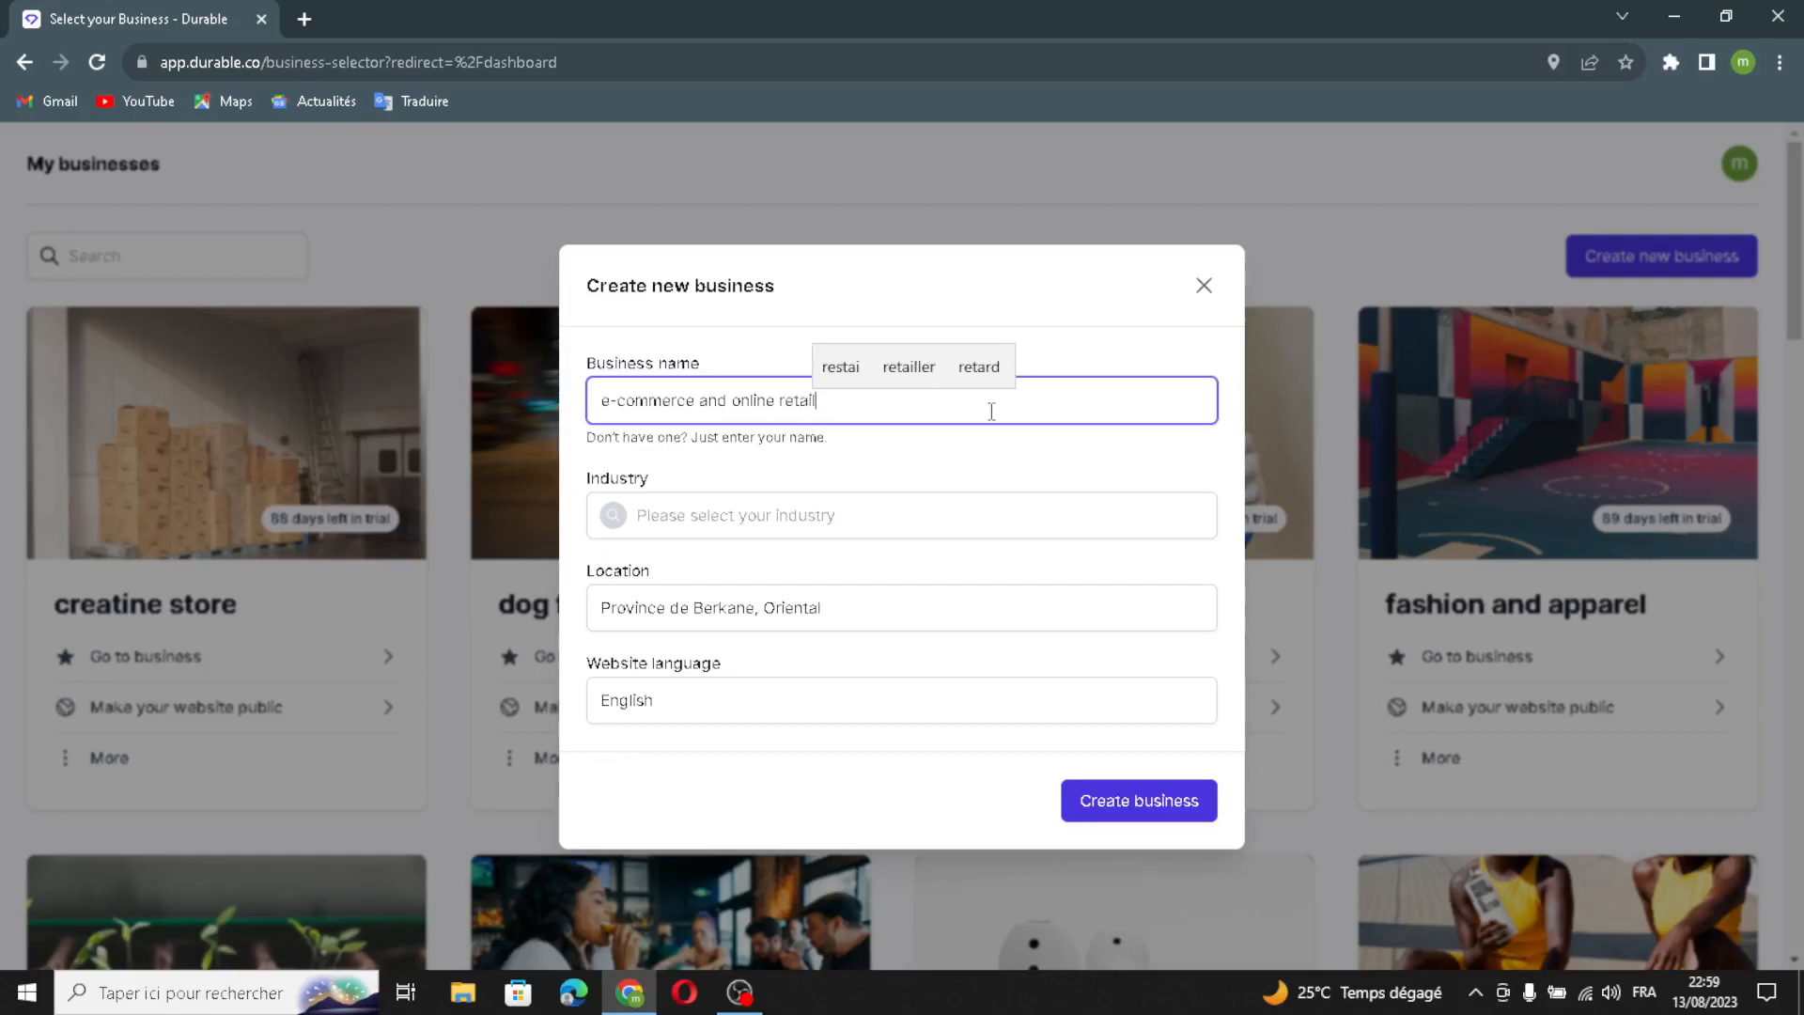
# Extend the business name to "e-commerce and online retail business".
pyautogui.click(892, 523)
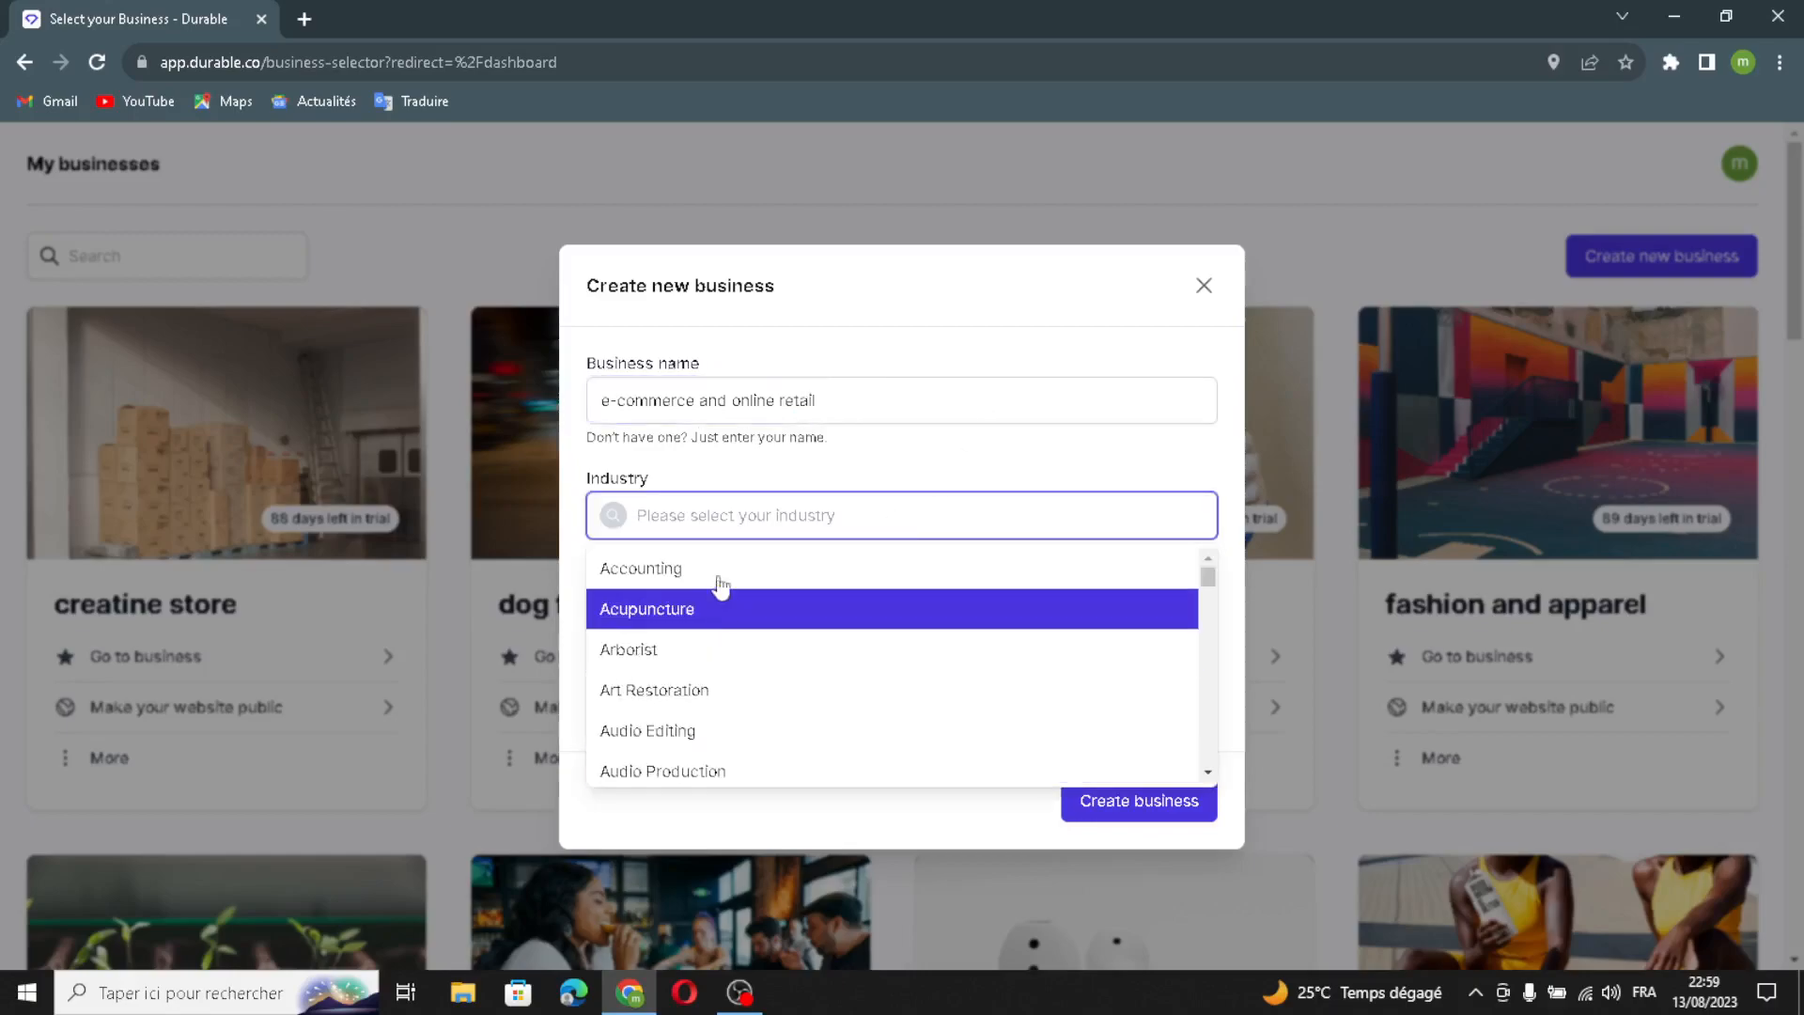
pyautogui.click(872, 411)
pyautogui.write('us')
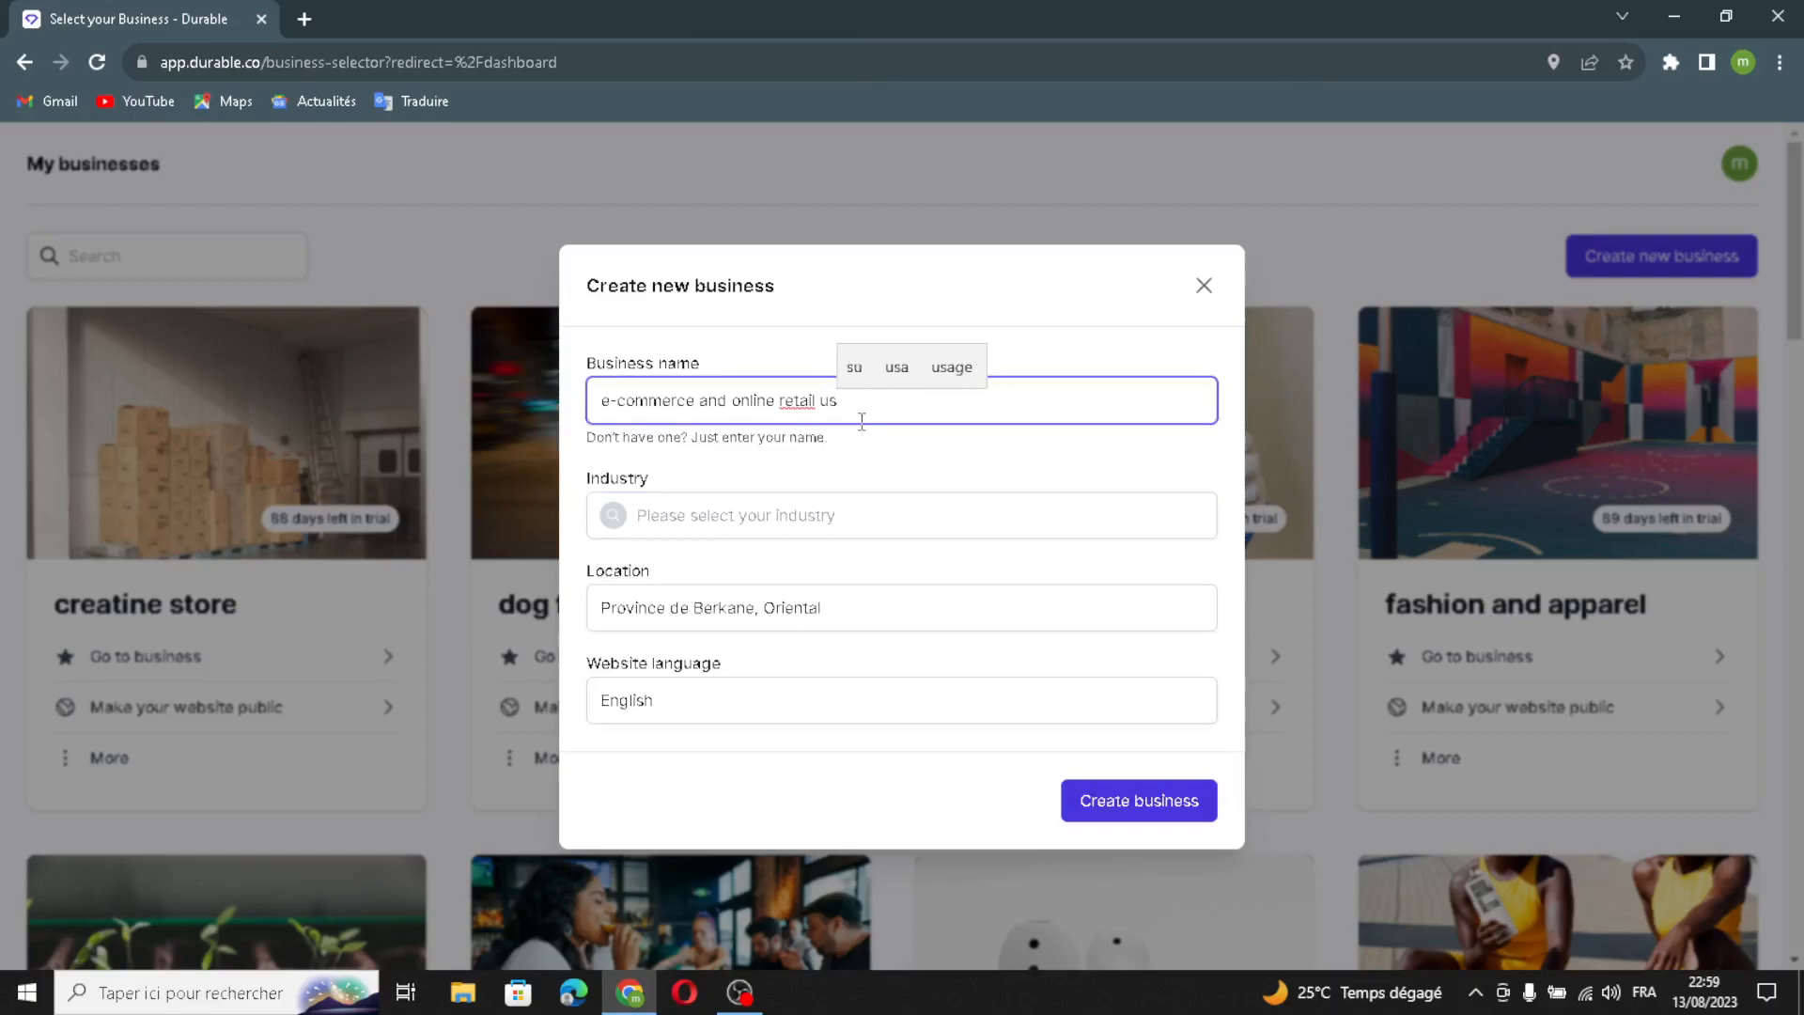
pyautogui.press('BackSpace')
pyautogui.press('BackSpace')
pyautogui.write('business')
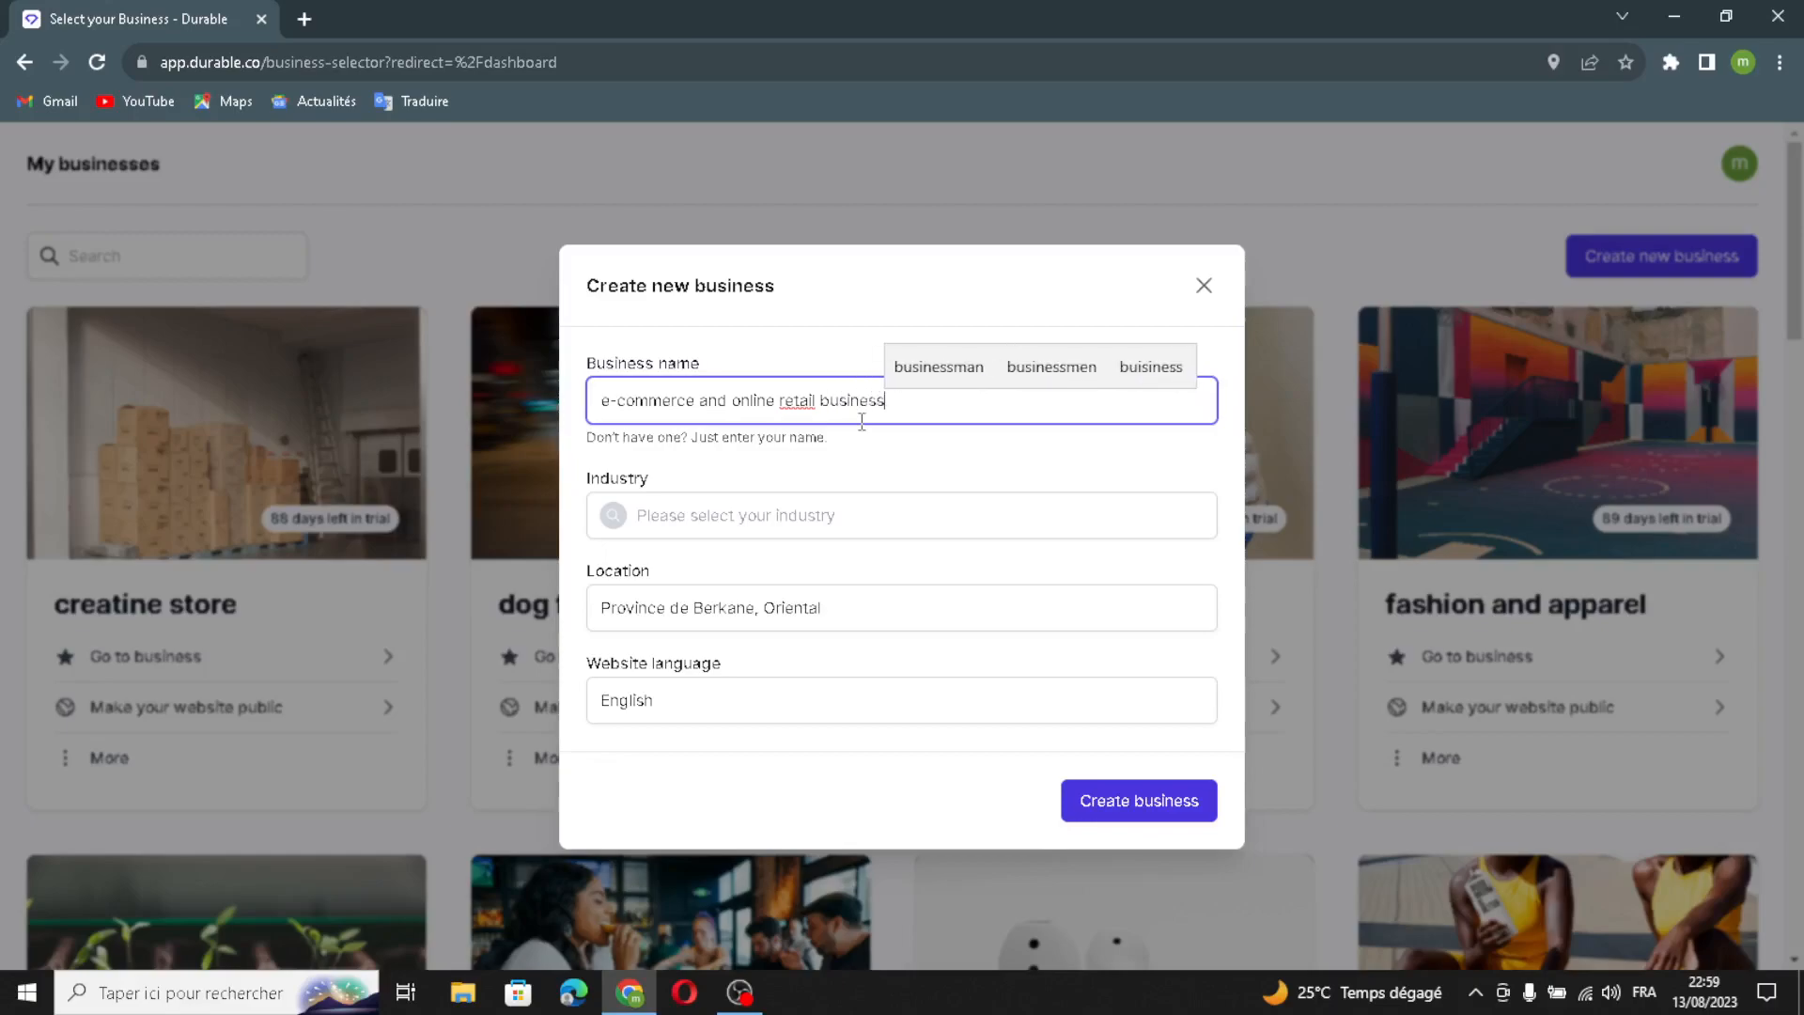
# Set the new business's industry to "e-commerce and online retail".
pyautogui.click(836, 517)
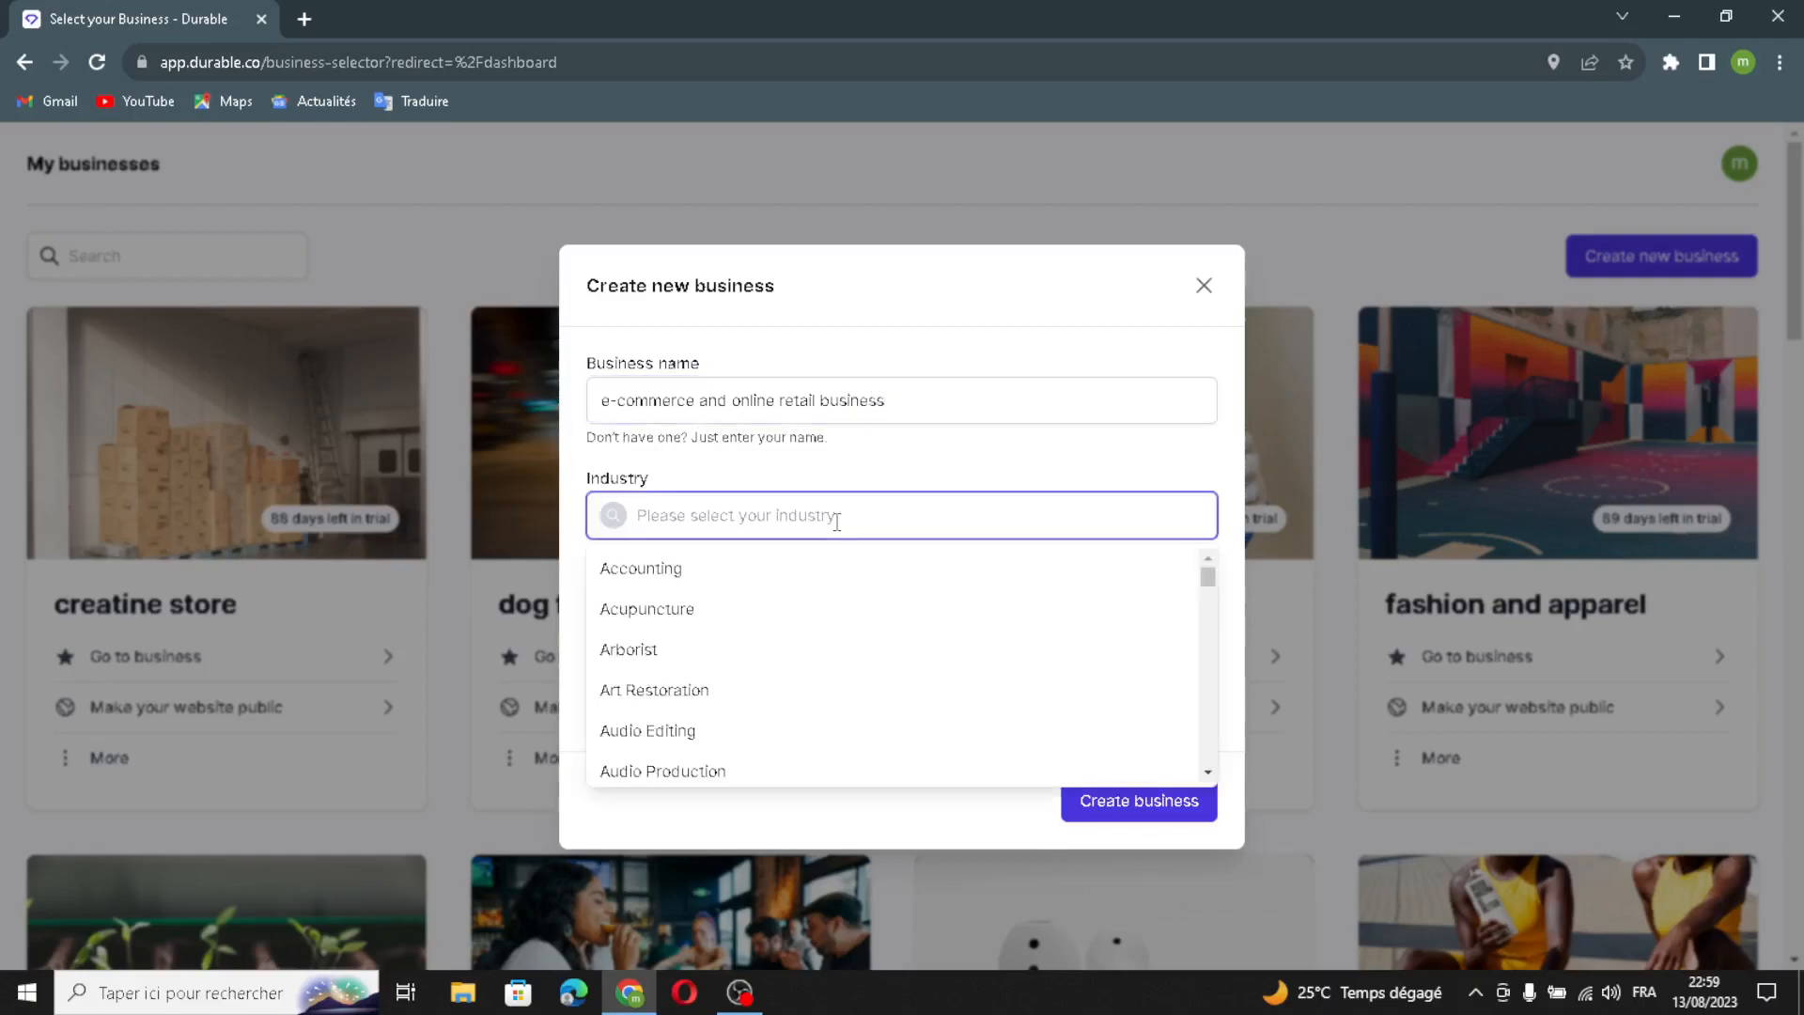
pyautogui.write('e-co')
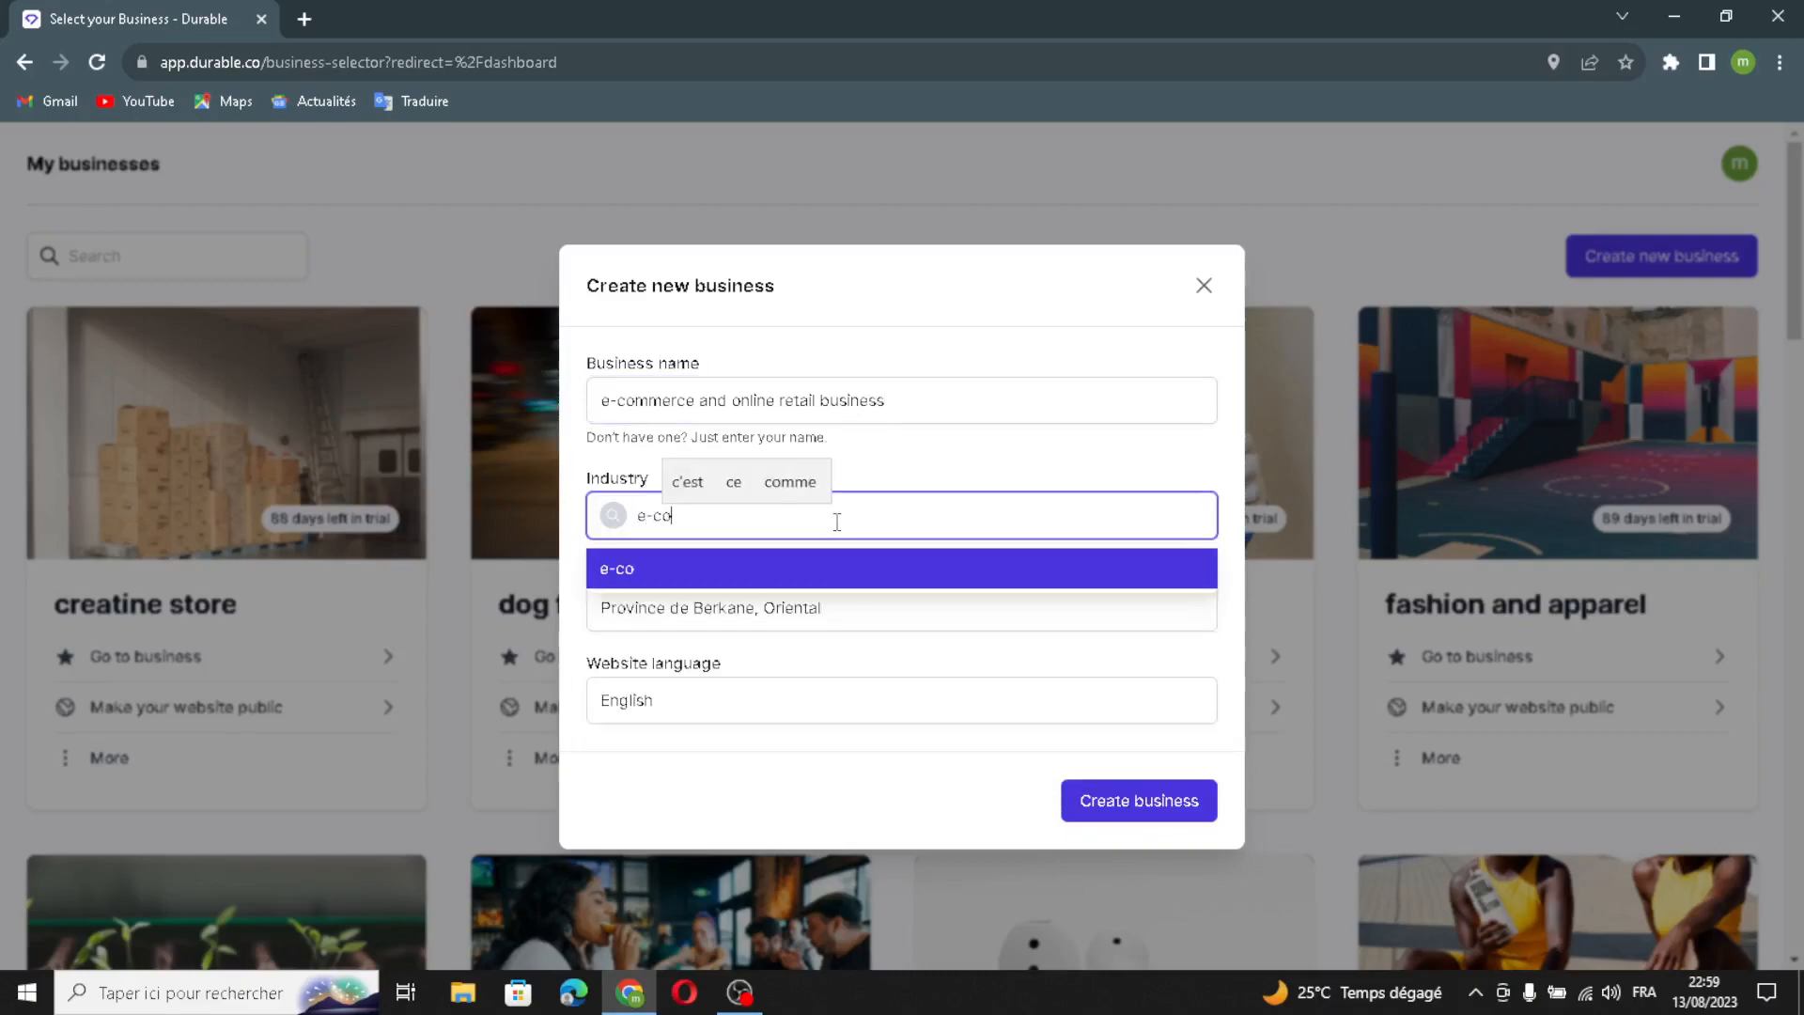
pyautogui.write('mmerce ')
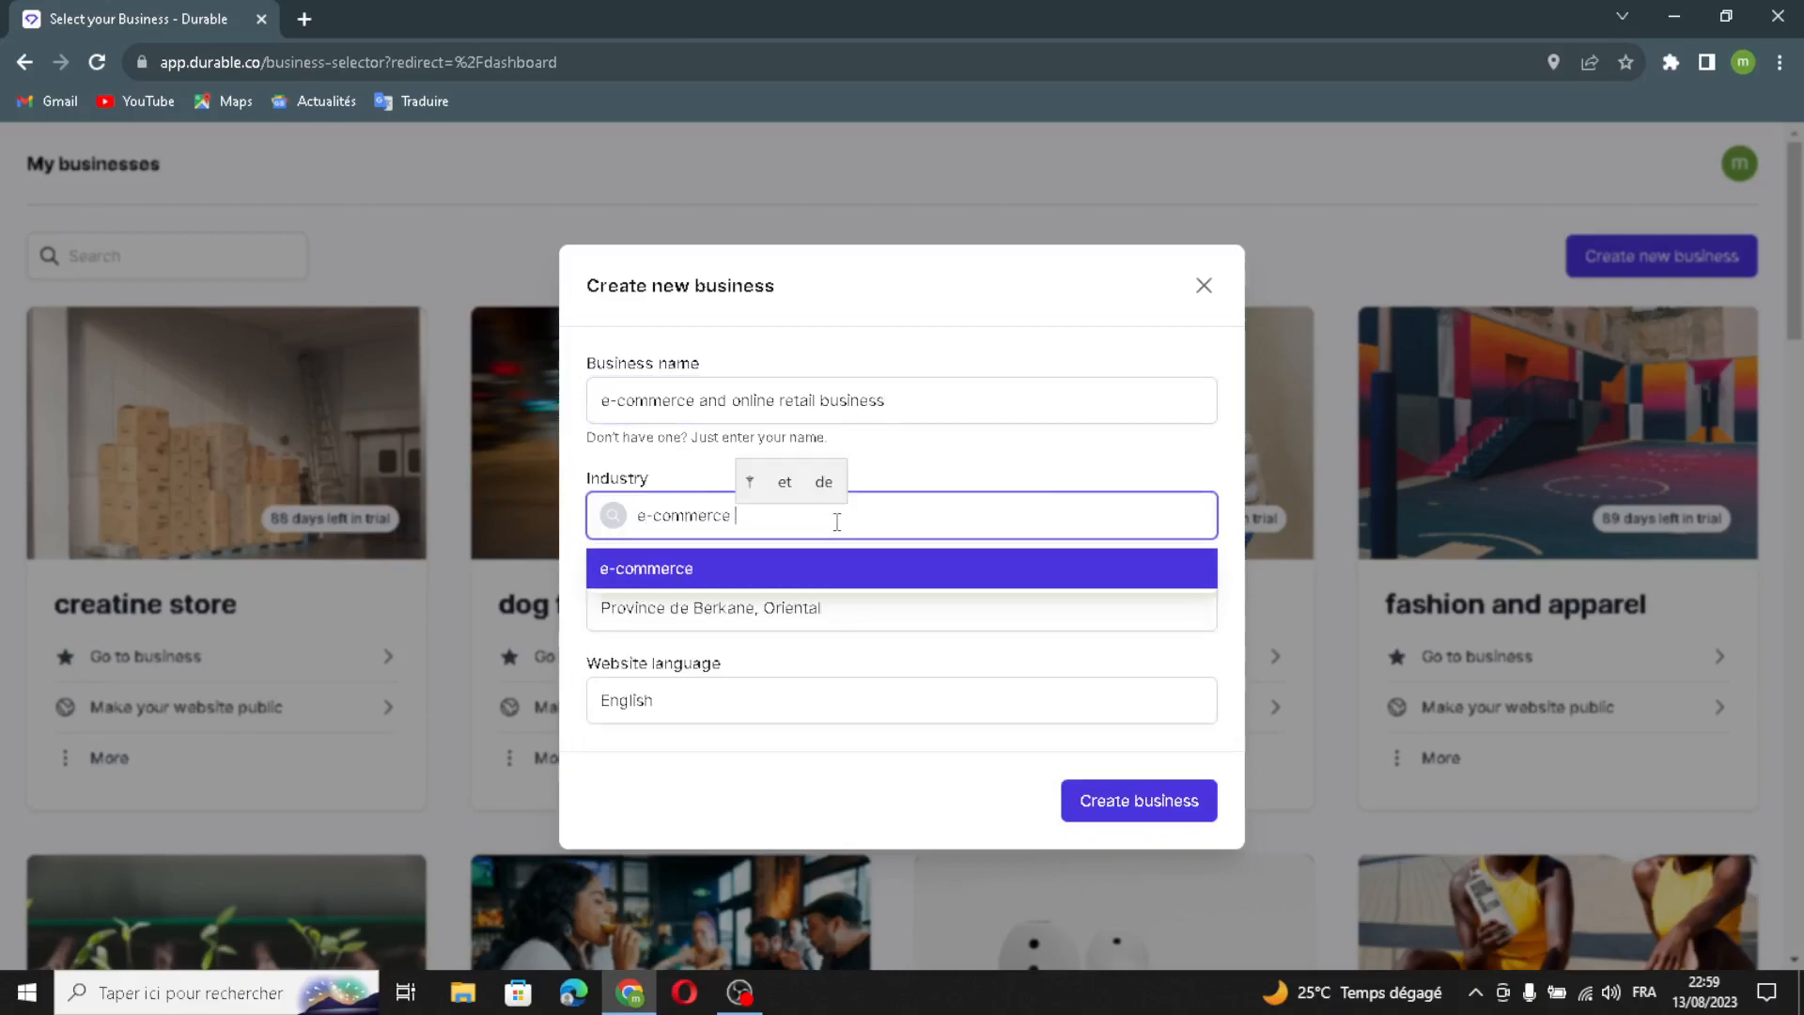
pyautogui.write('and')
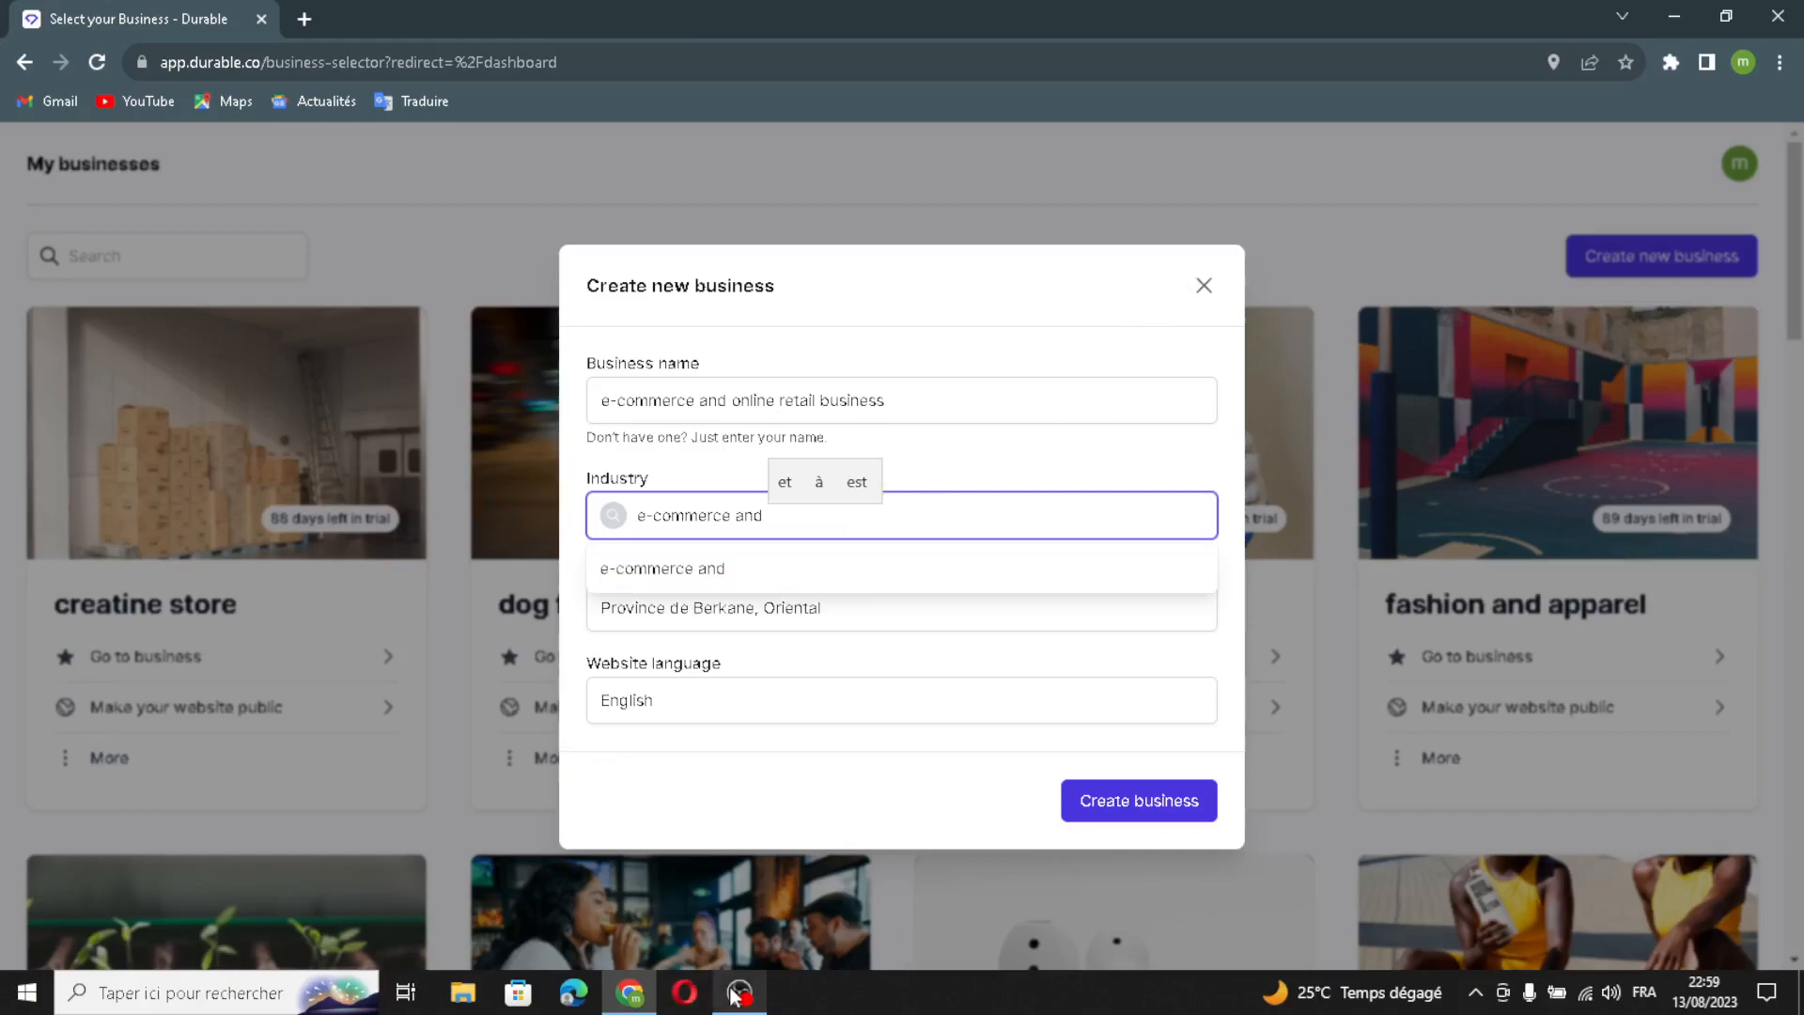
pyautogui.moveTo(738, 993)
pyautogui.click(776, 518)
pyautogui.write('online ')
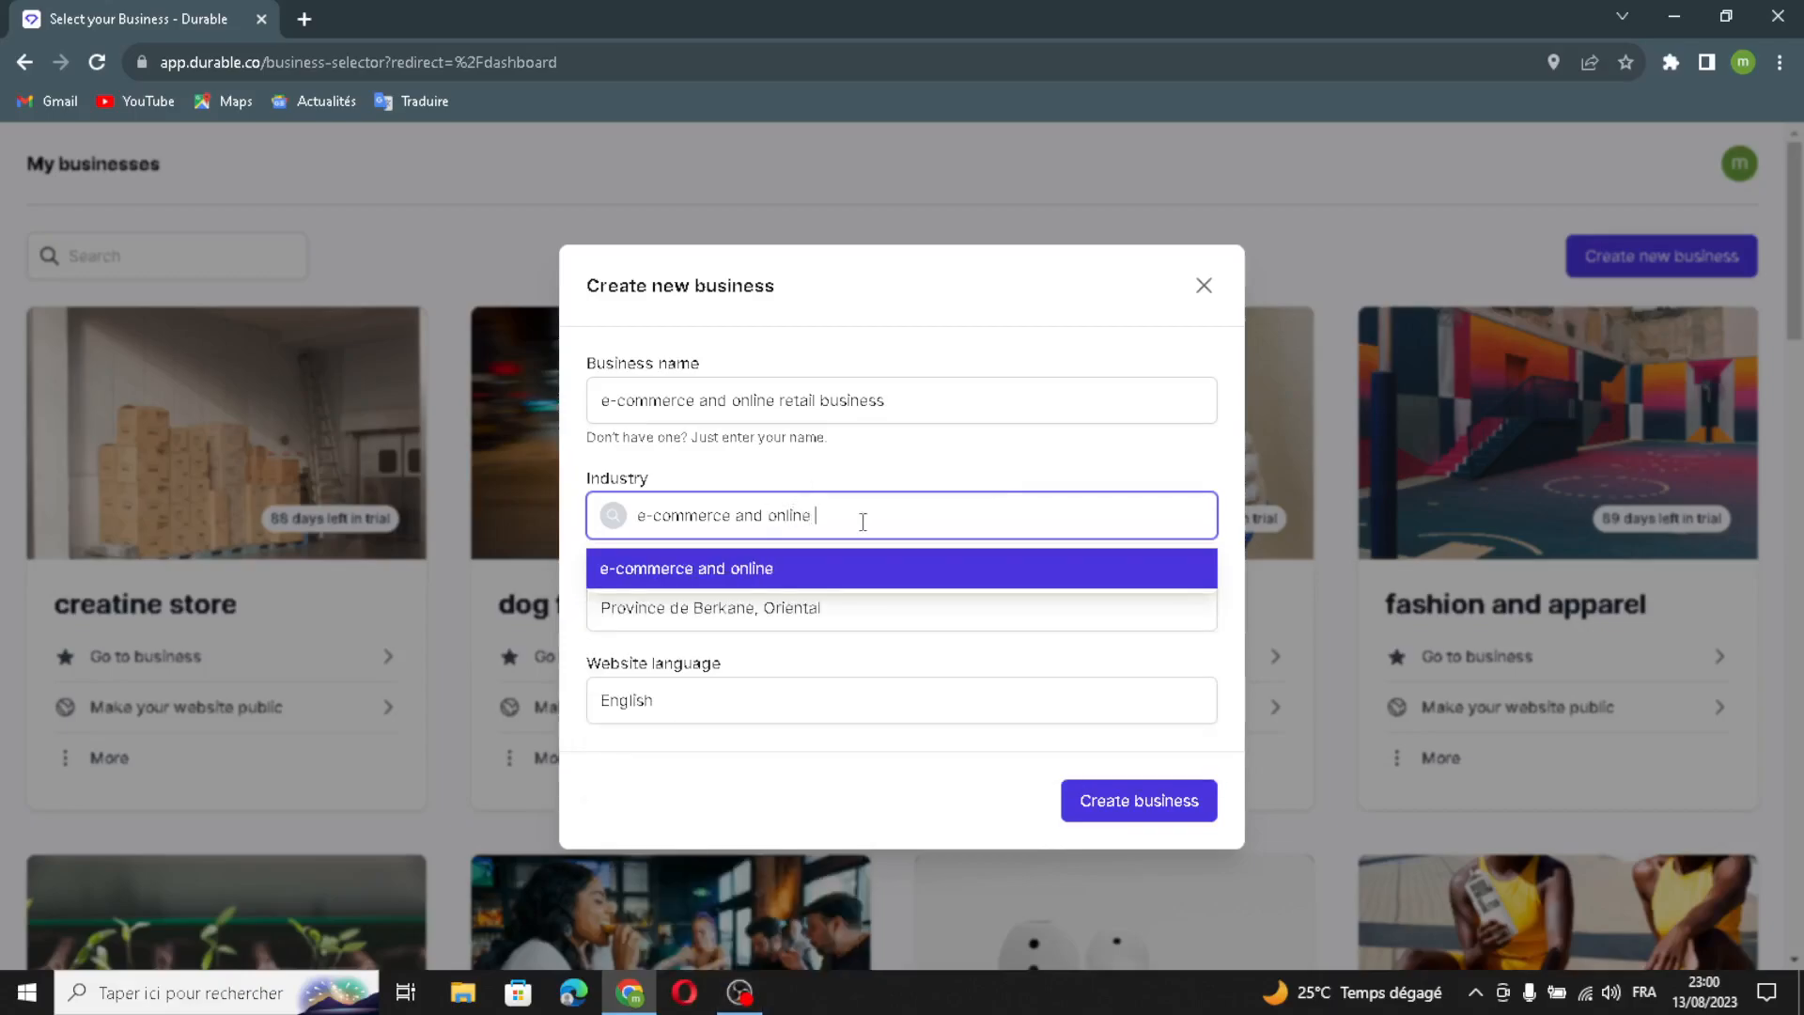
pyautogui.write('retail')
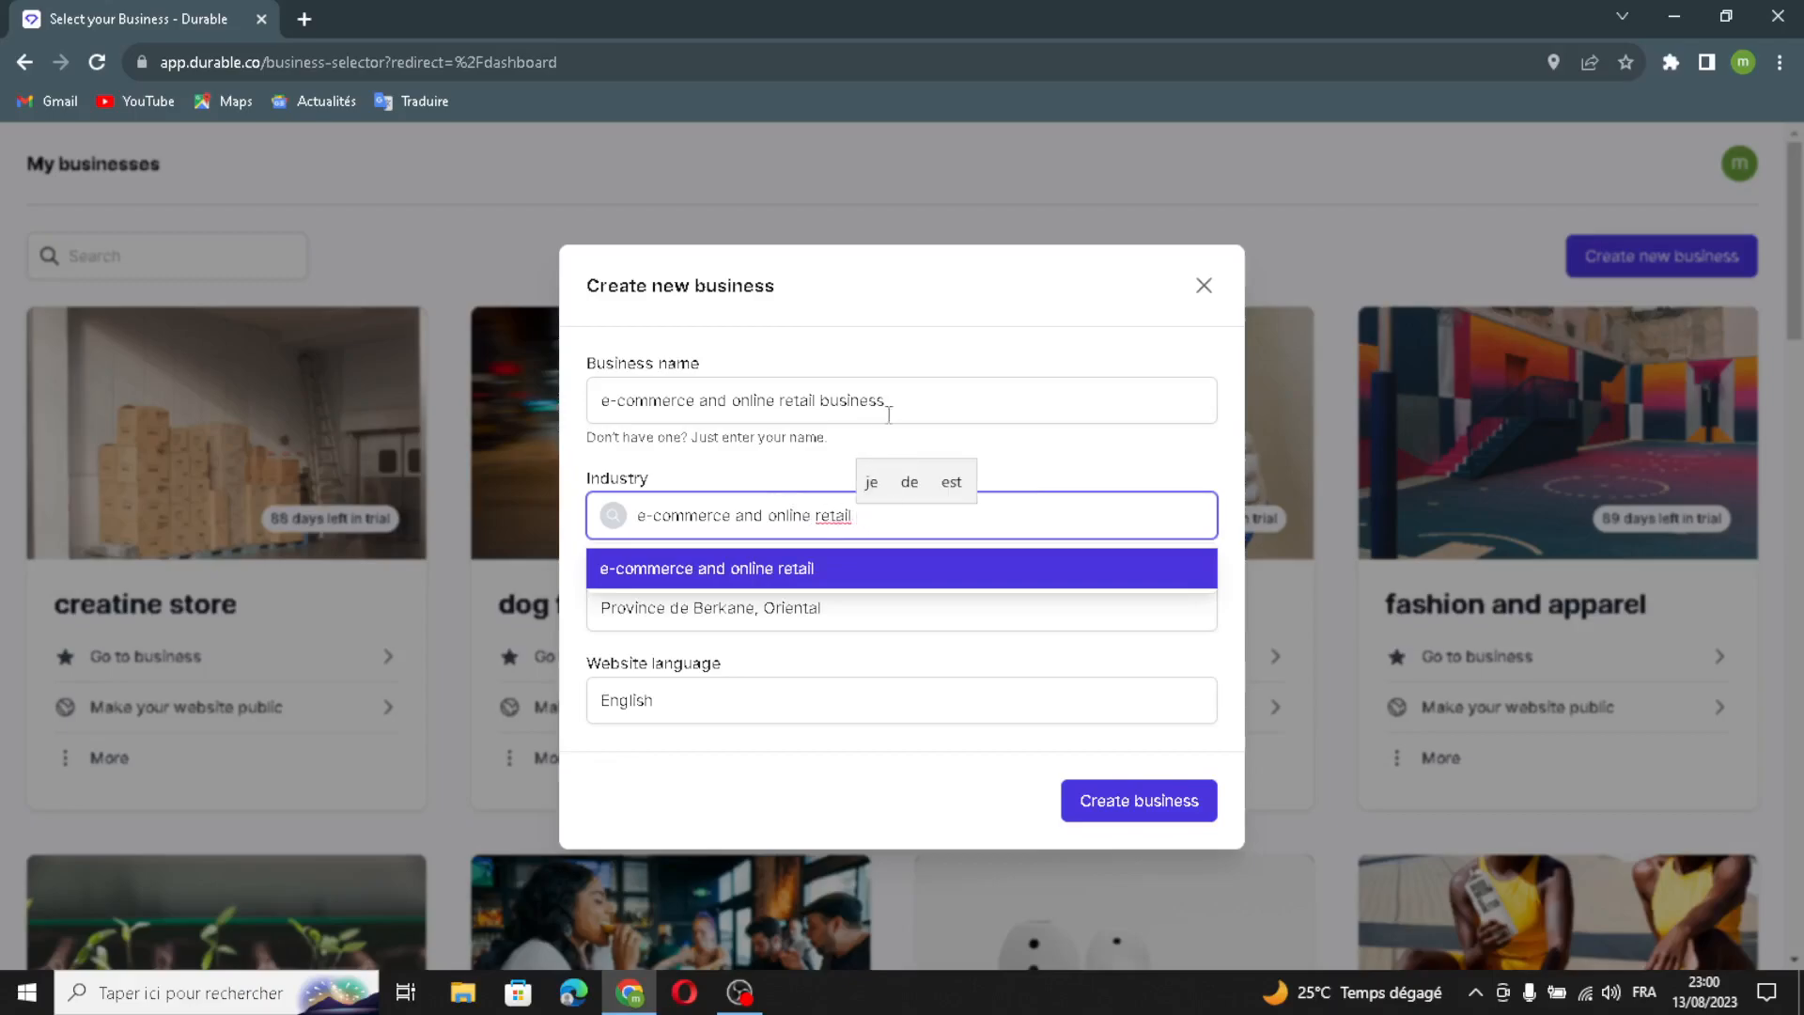
pyautogui.click(917, 394)
# Create the business with the prefilled location and English as the website language.
pyautogui.click(831, 628)
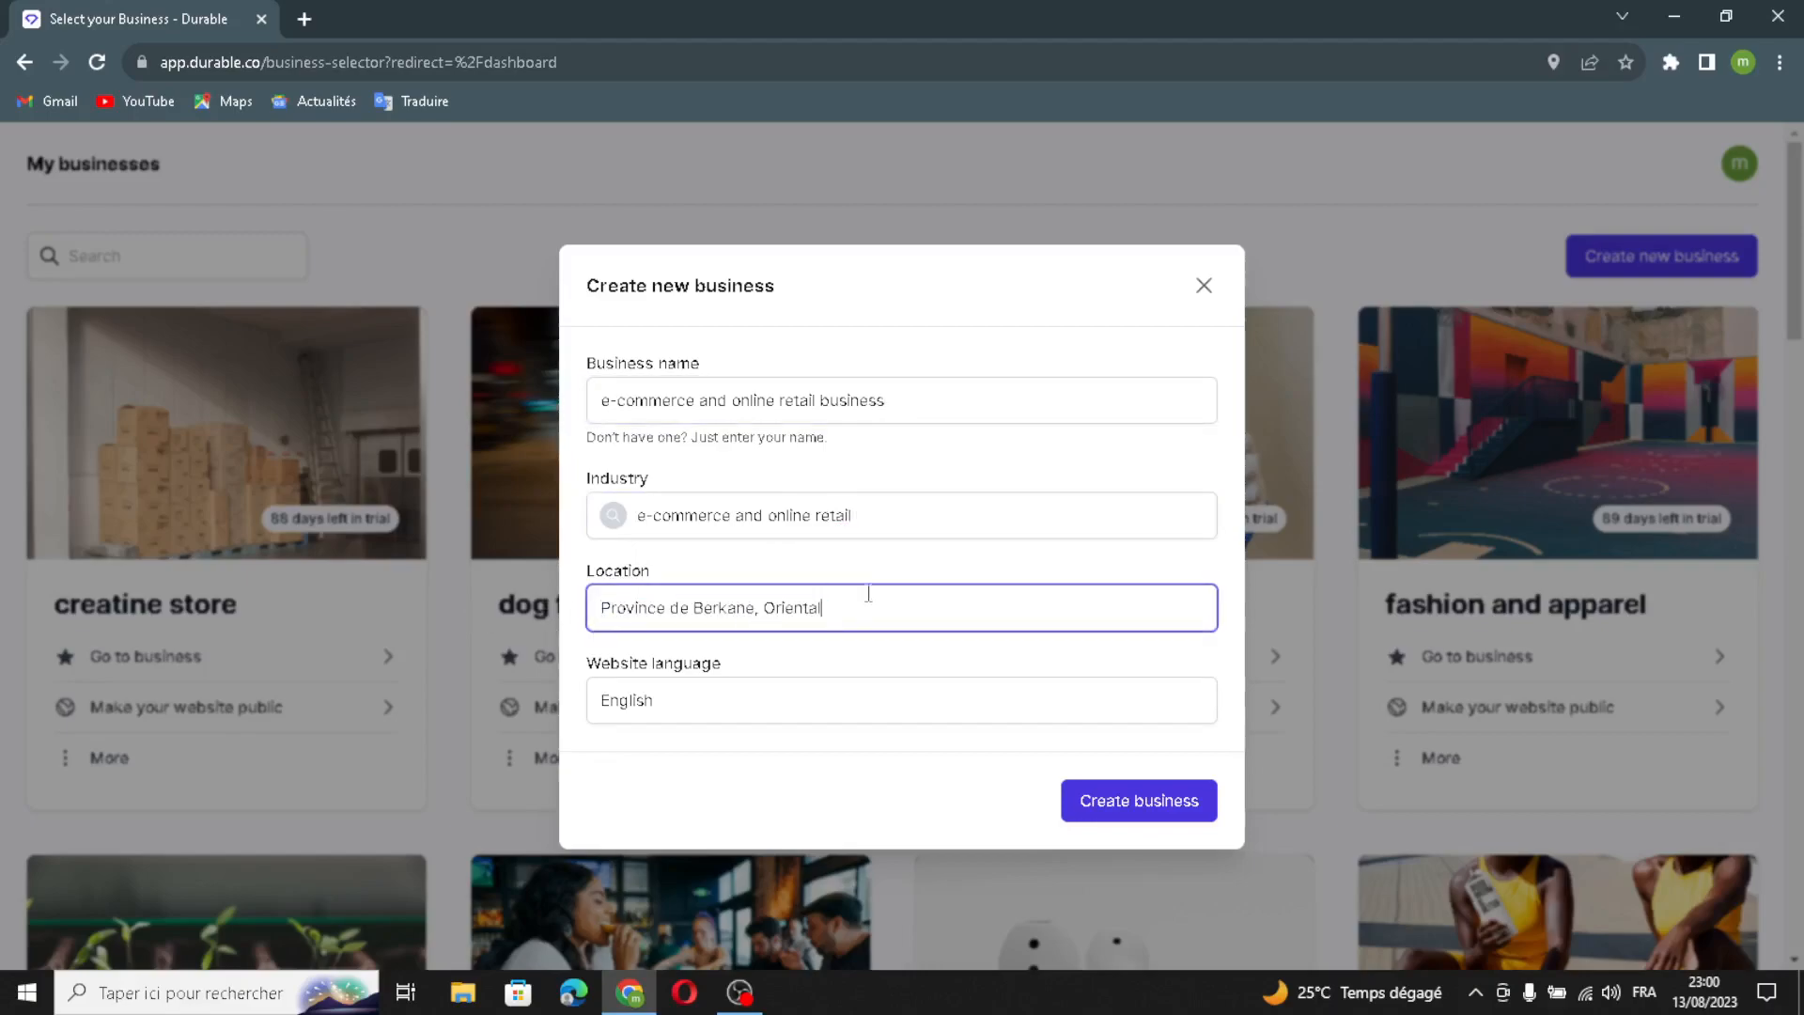
pyautogui.click(801, 711)
pyautogui.click(849, 795)
pyautogui.click(1161, 805)
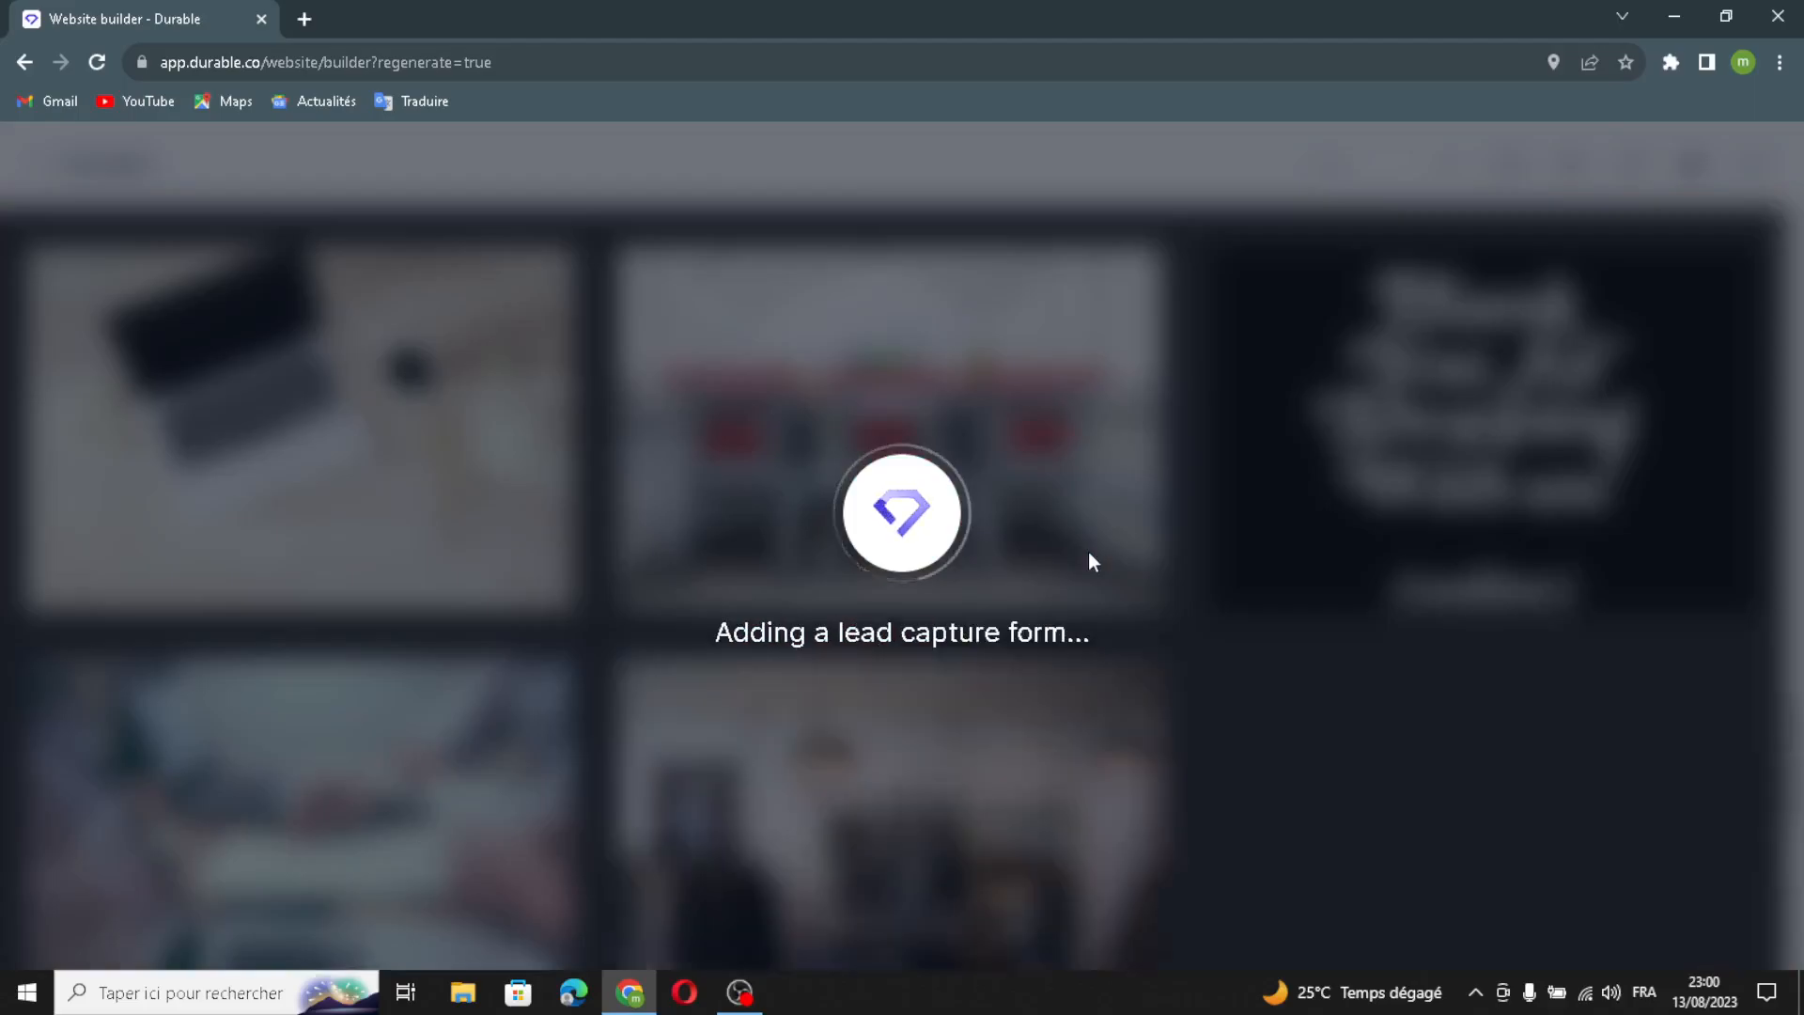
# Open the content settings of the generated website's header.
pyautogui.scroll(20, 791, 442)
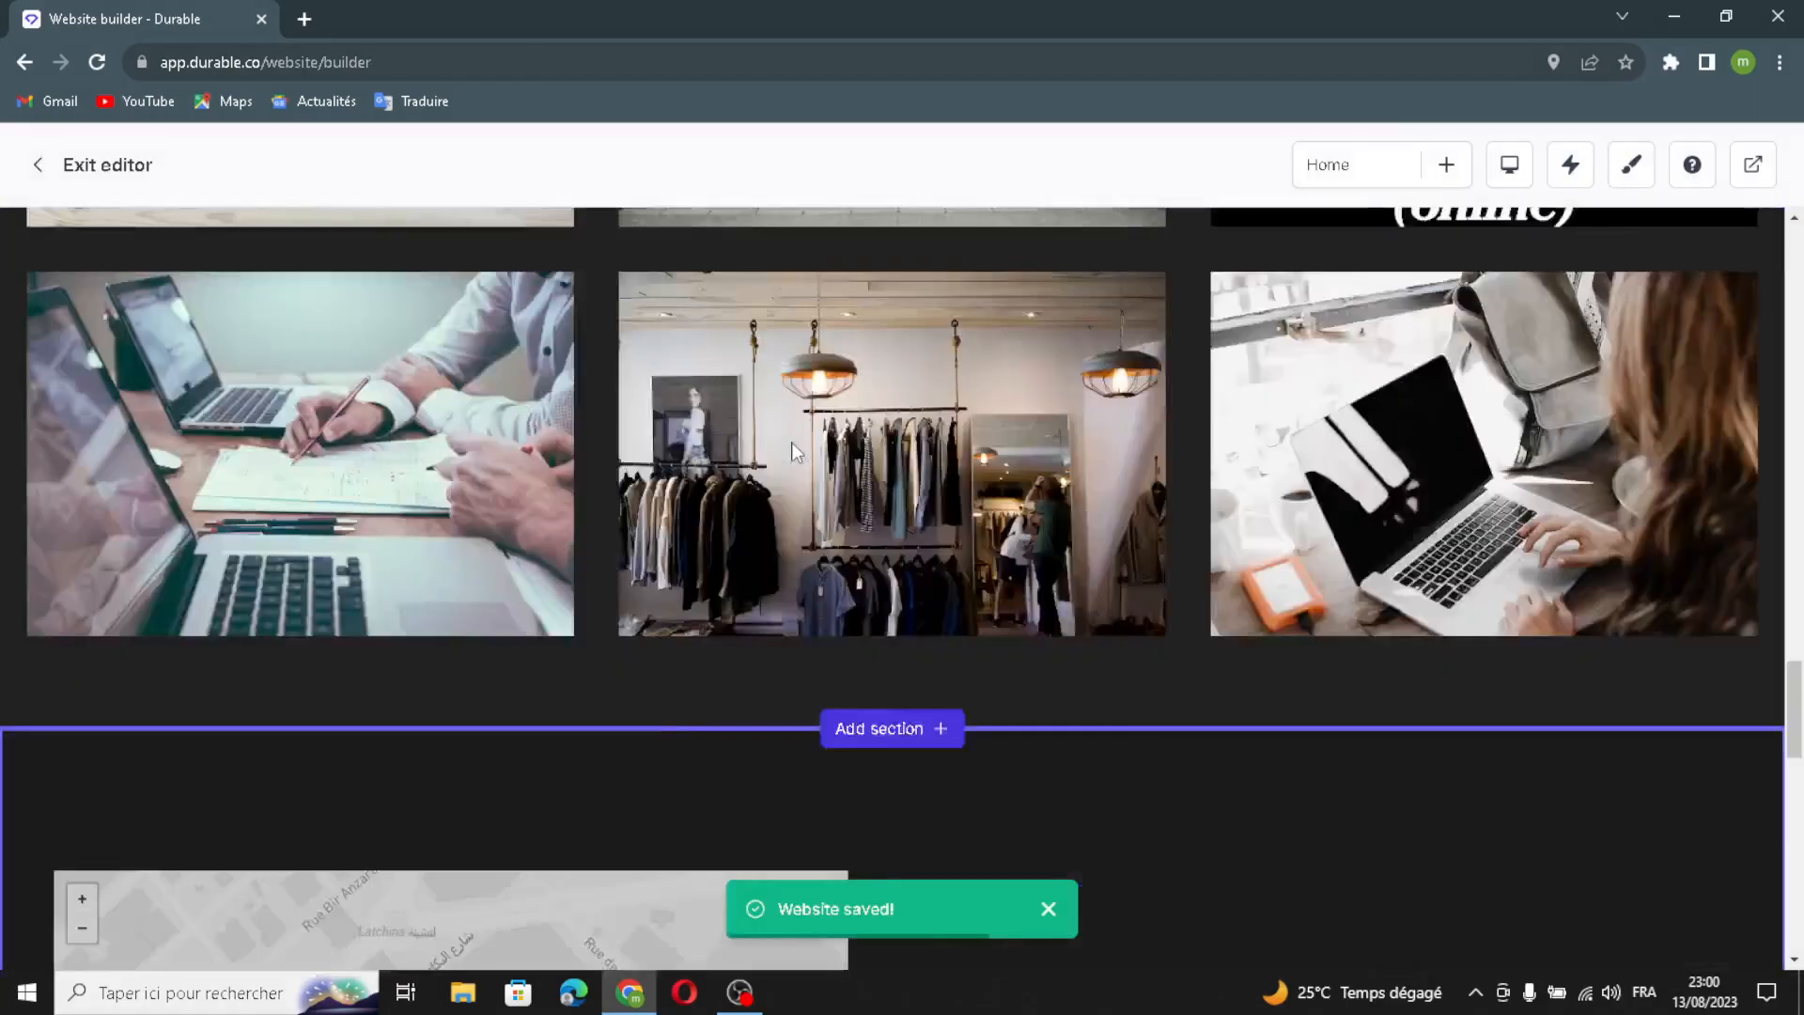
pyautogui.scroll(5, 851, 389)
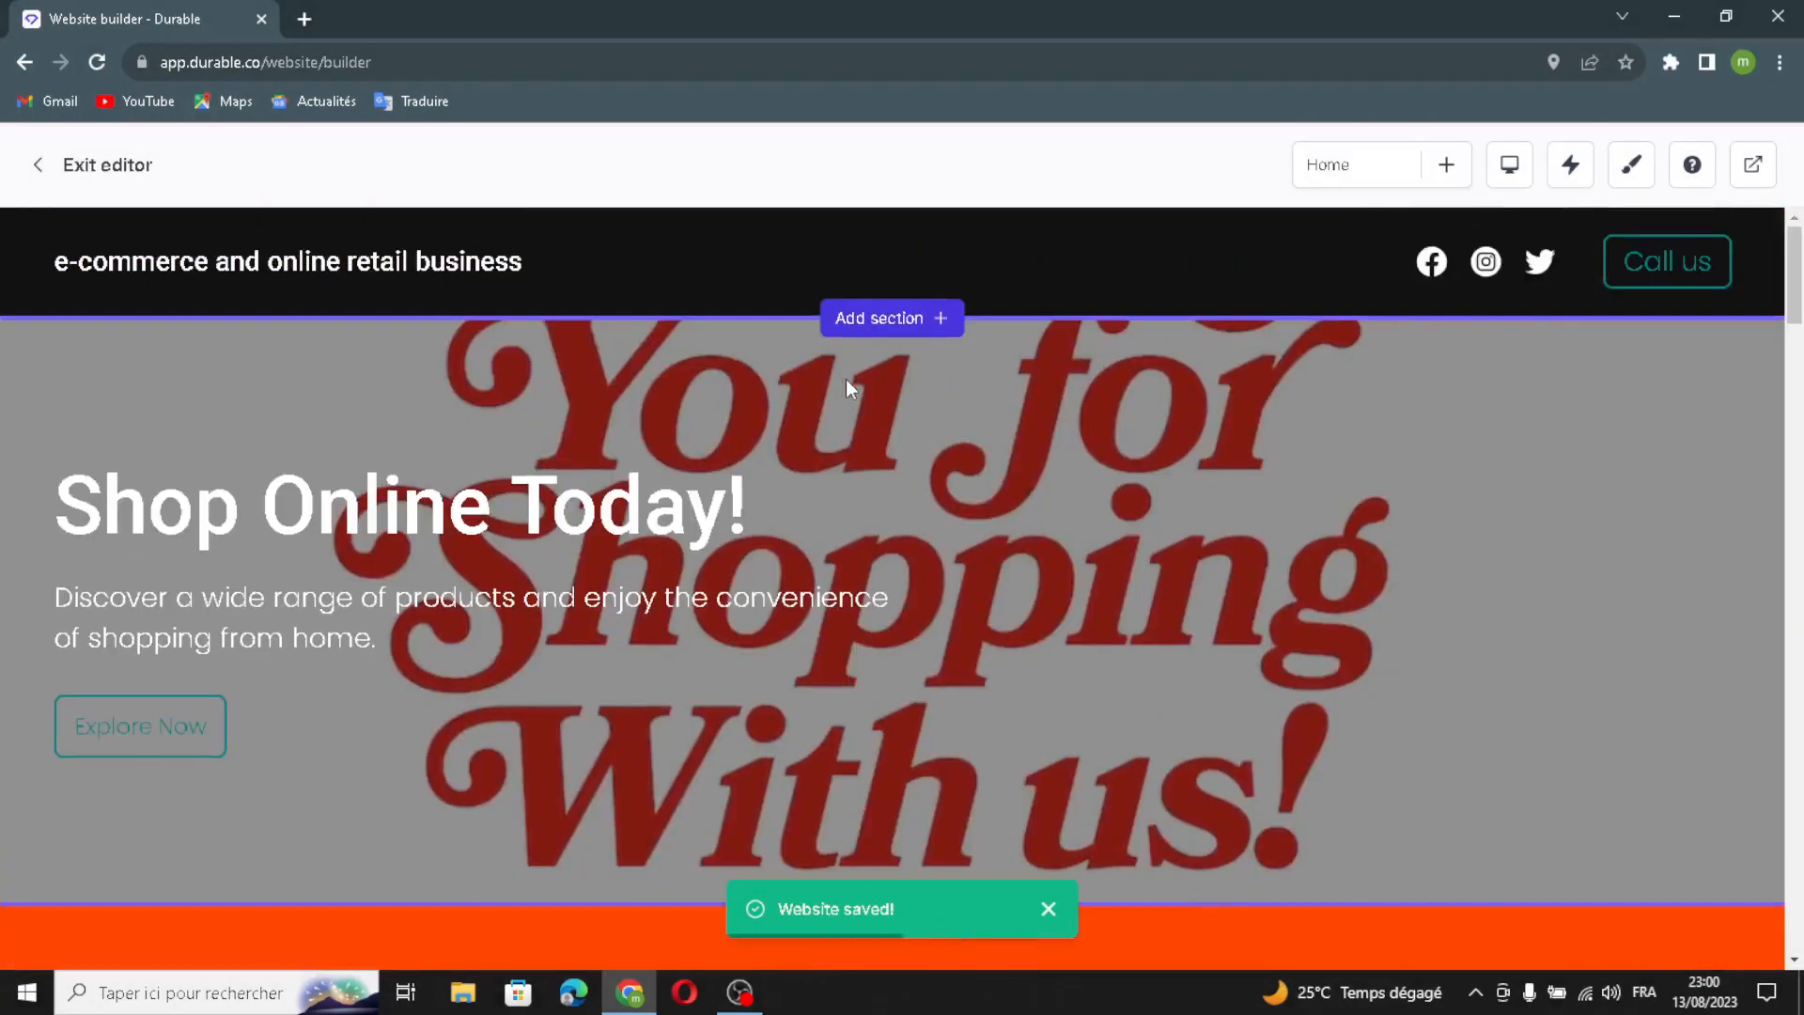
pyautogui.click(883, 263)
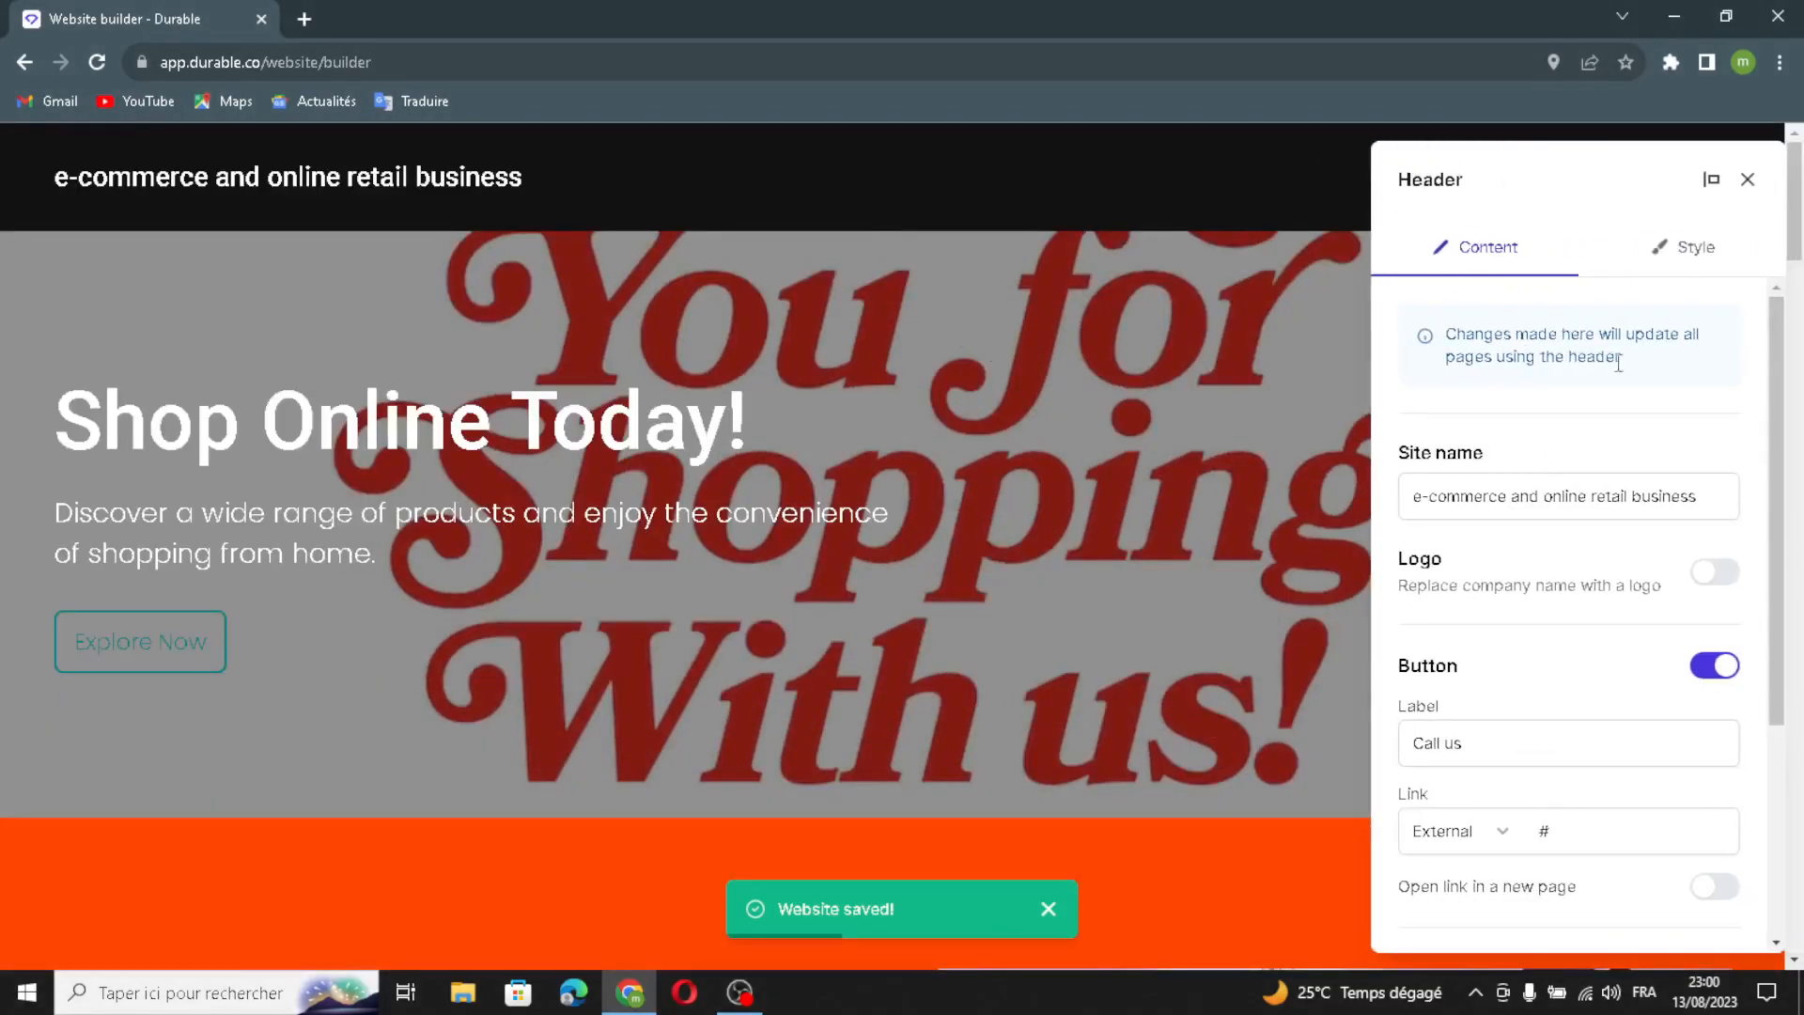
pyautogui.moveTo(1721, 504); pyautogui.dragTo(1508, 440)
pyautogui.click(1533, 432)
# Enable a logo in place of the company name in the header, with Upload file as its source.
pyautogui.scroll(-3, 1538, 582)
pyautogui.scroll(2, 1503, 526)
pyautogui.click(1718, 469)
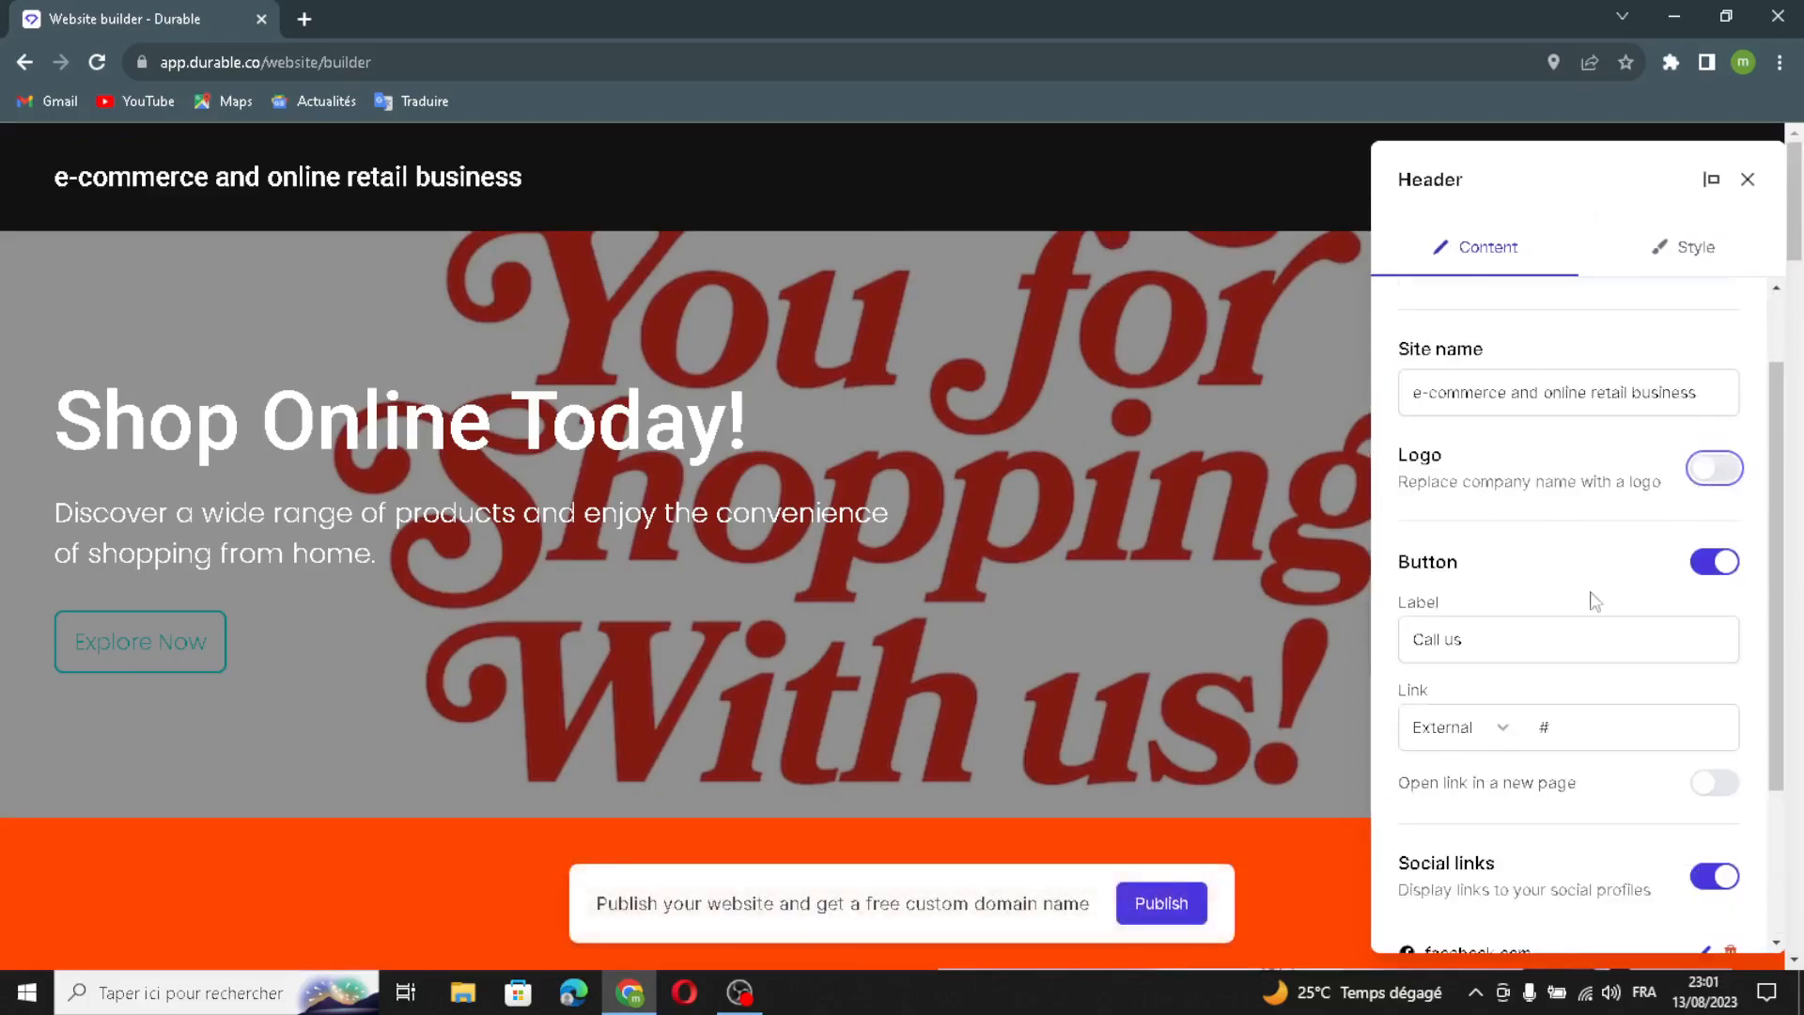
pyautogui.scroll(-2, 1507, 572)
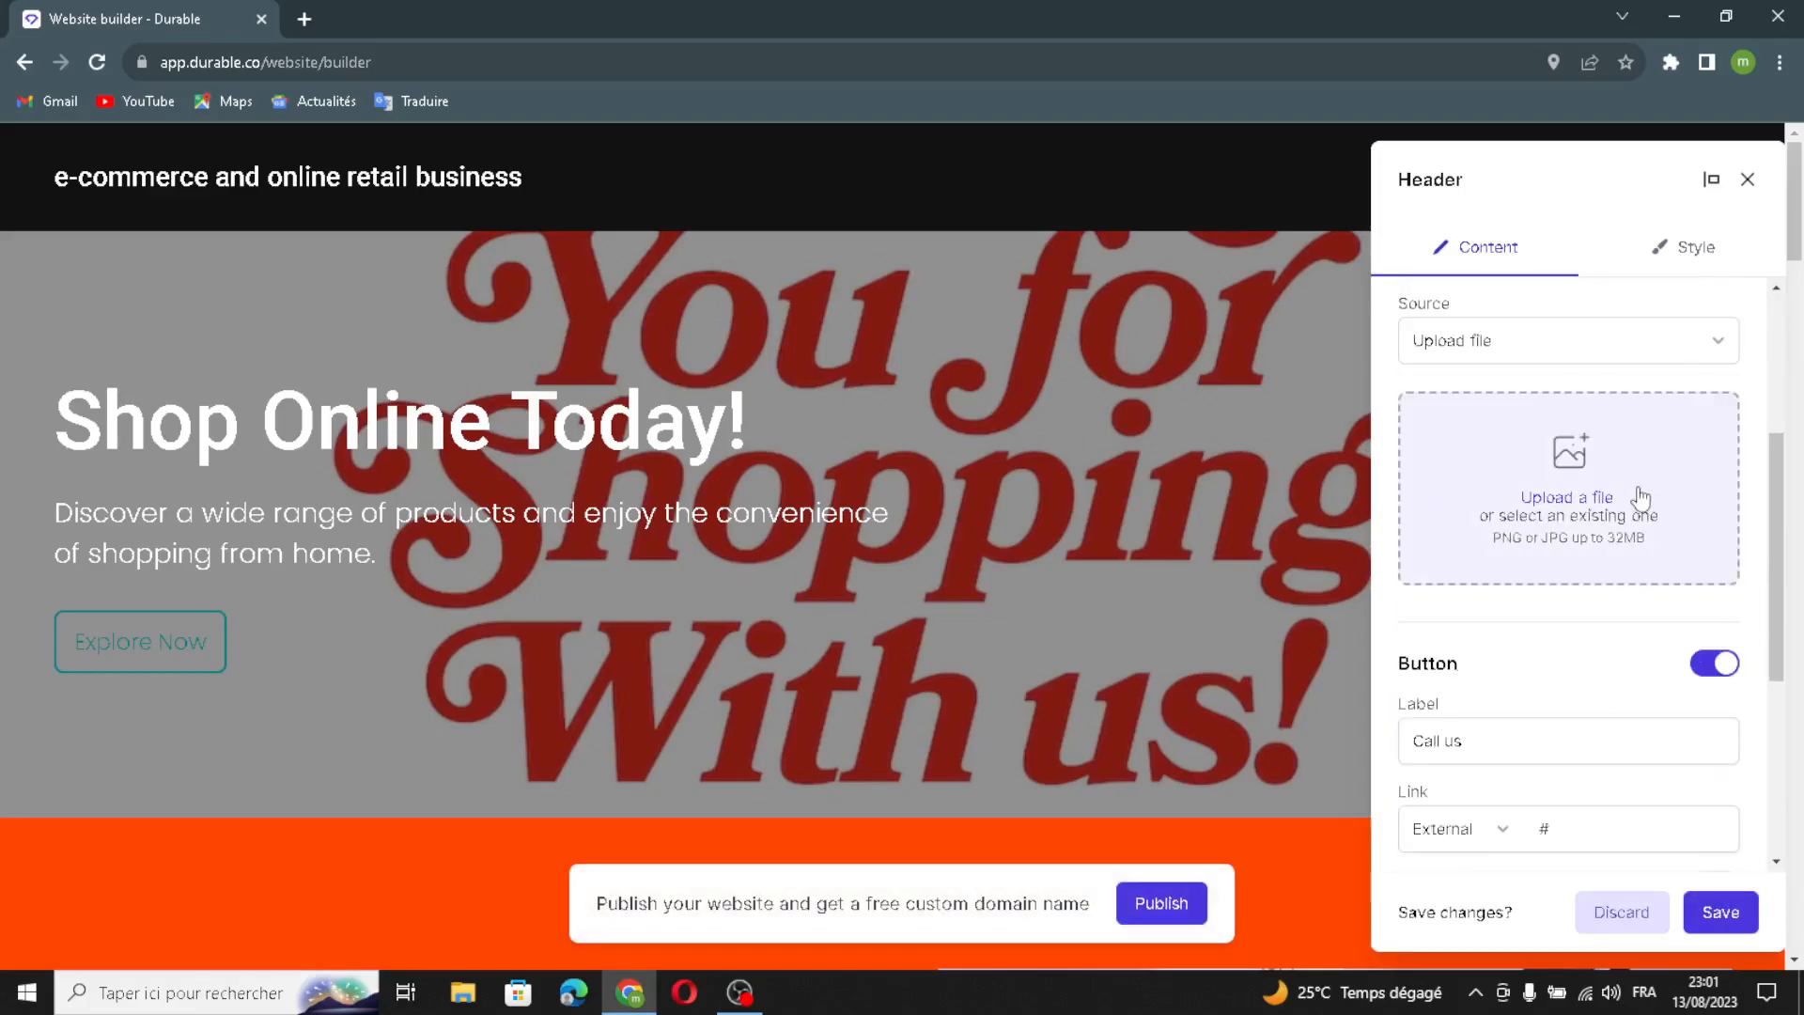
pyautogui.scroll(1, 1518, 443)
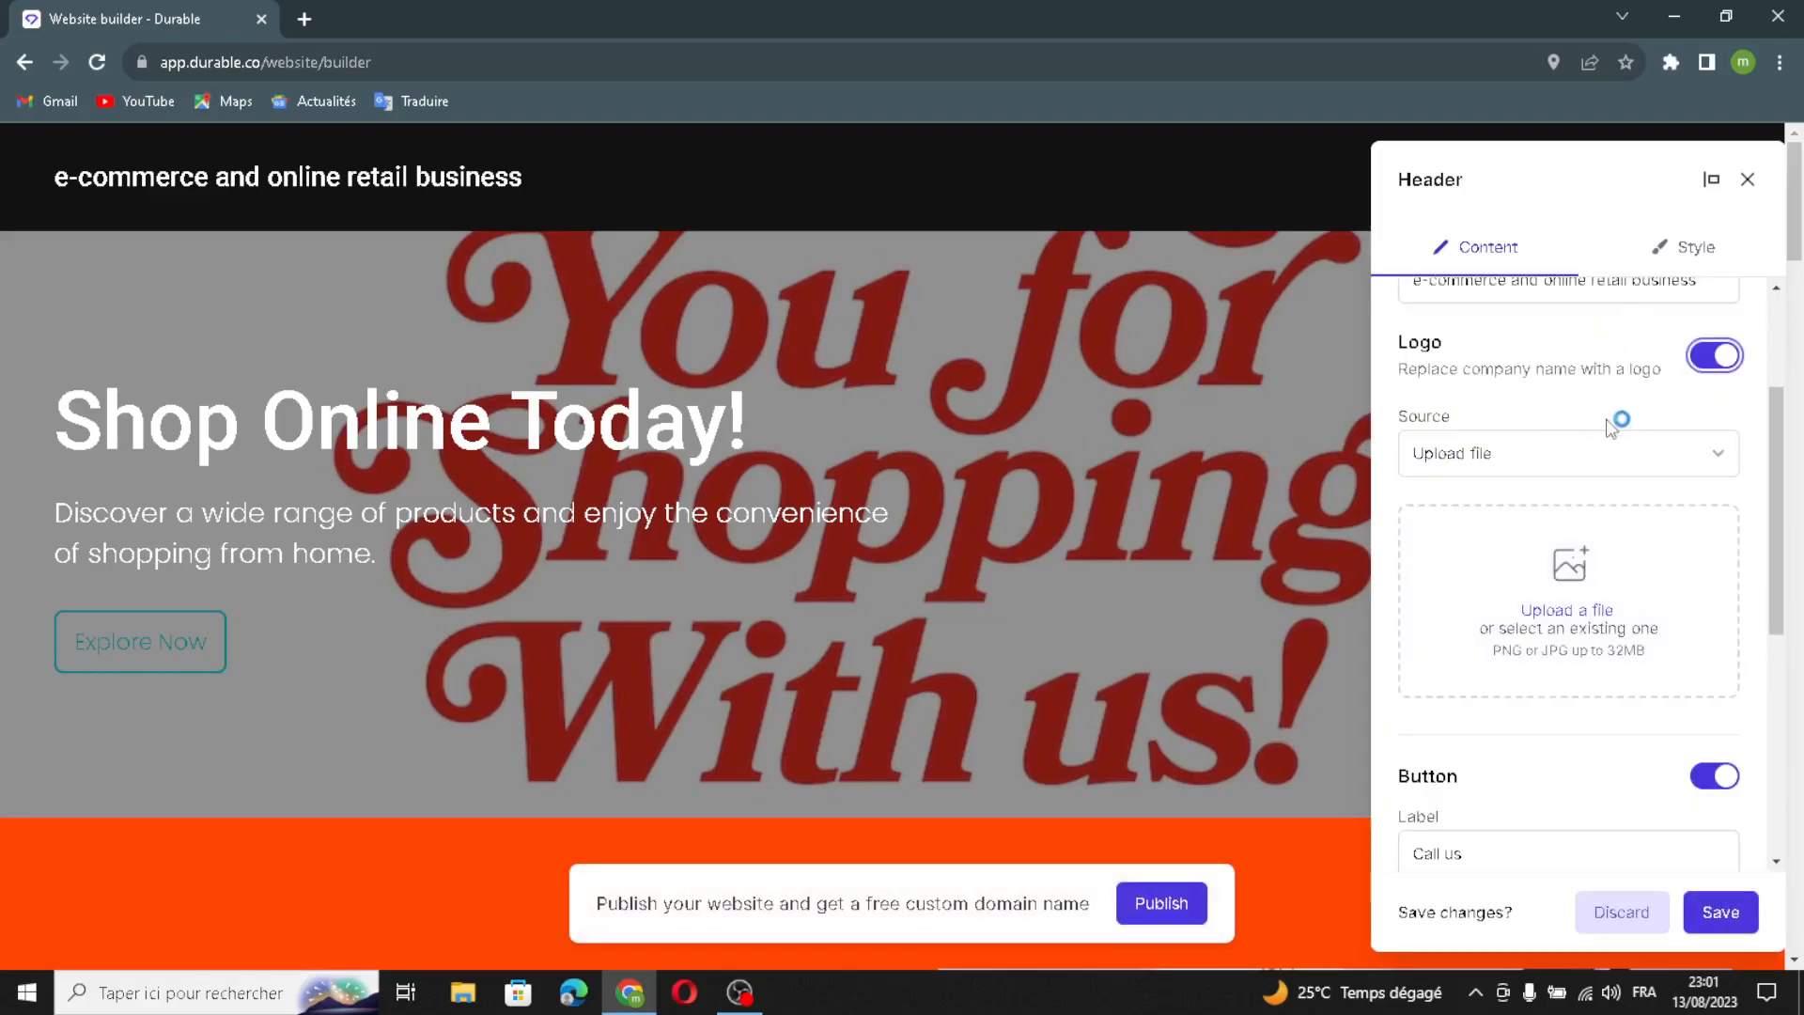
pyautogui.click(1691, 378)
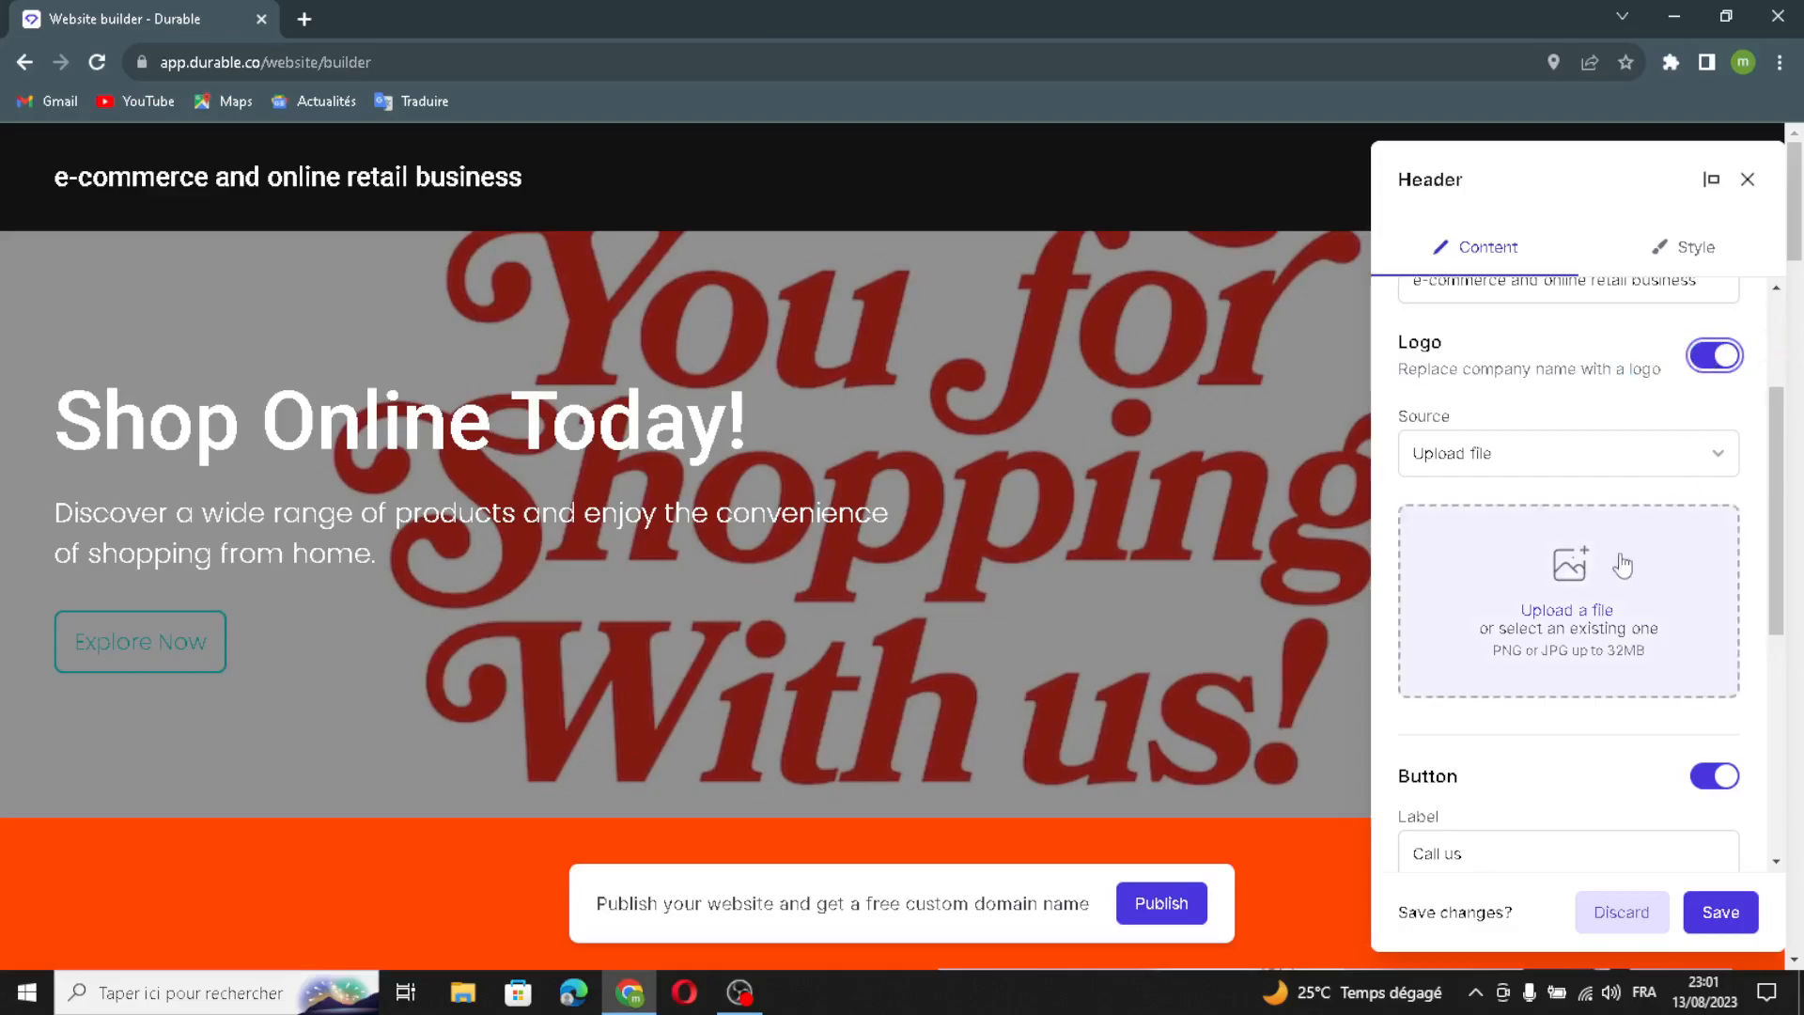
pyautogui.click(1639, 721)
pyautogui.scroll(-2, 1475, 695)
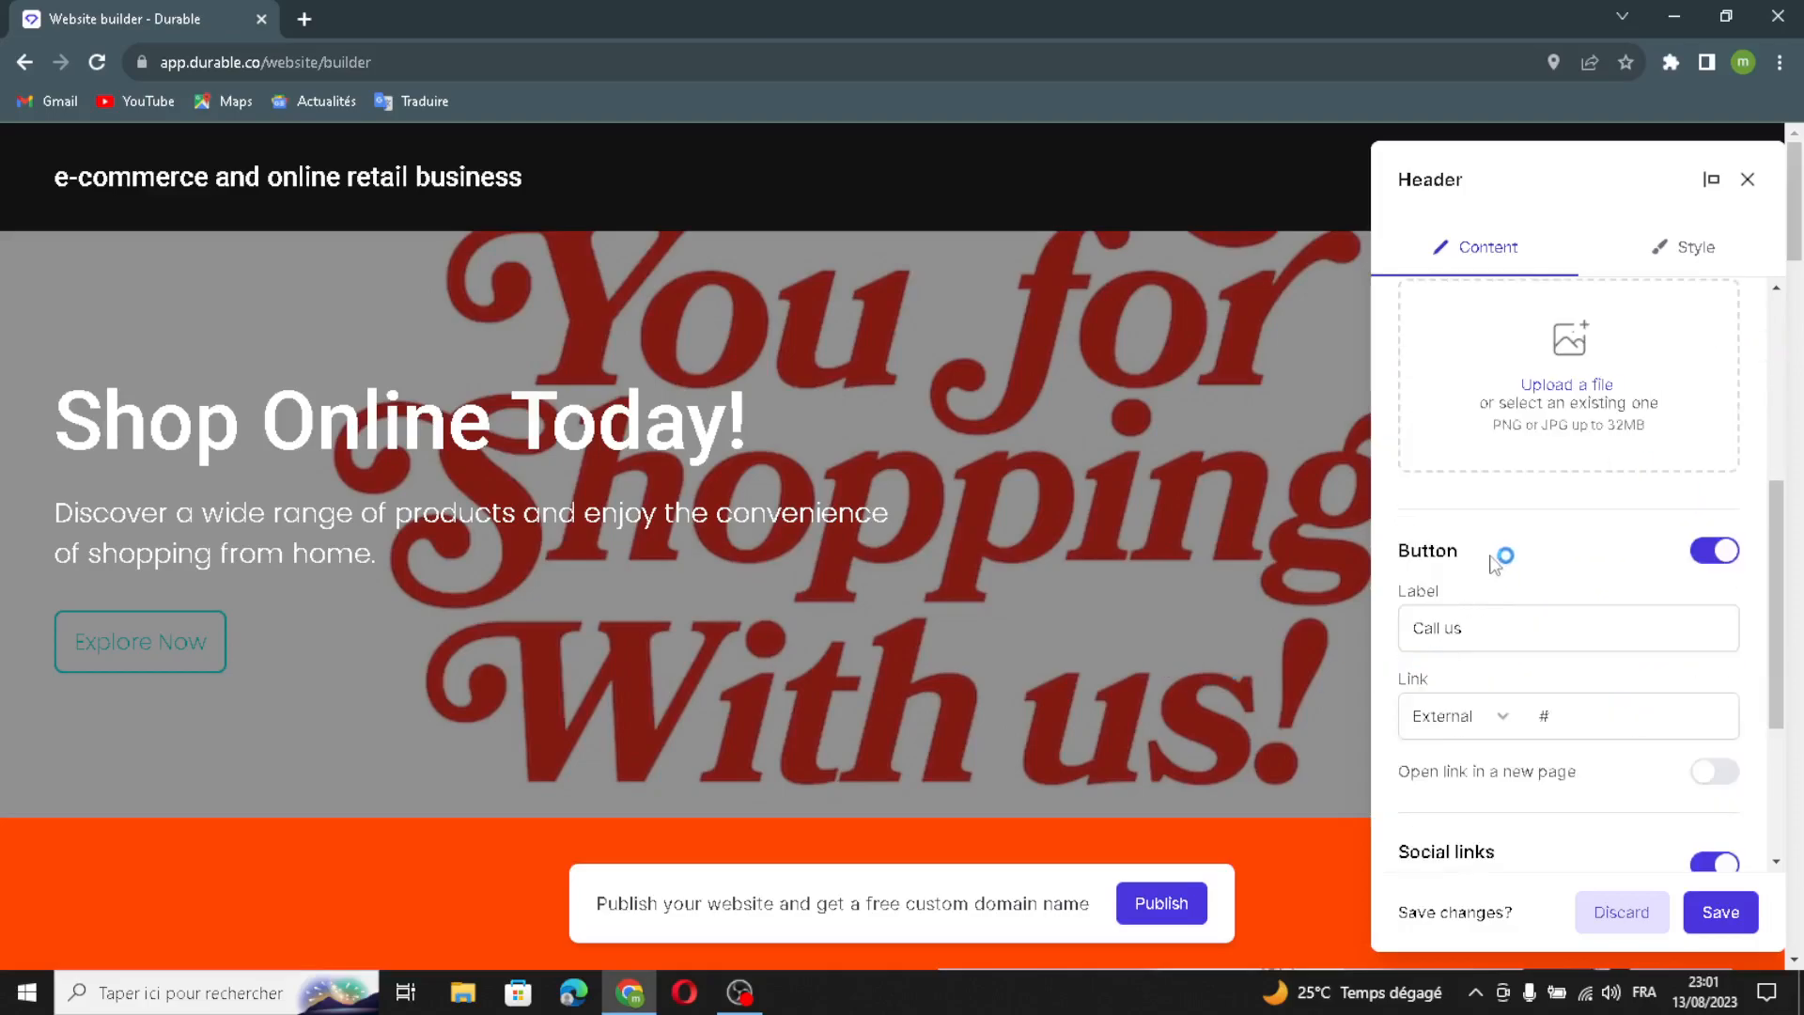
# Set the header's "Call us" button link to open in a new page.
pyautogui.click(1510, 619)
pyautogui.tripleClick(1530, 617)
pyautogui.click(1530, 620)
pyautogui.scroll(-2, 1560, 699)
pyautogui.click(1576, 490)
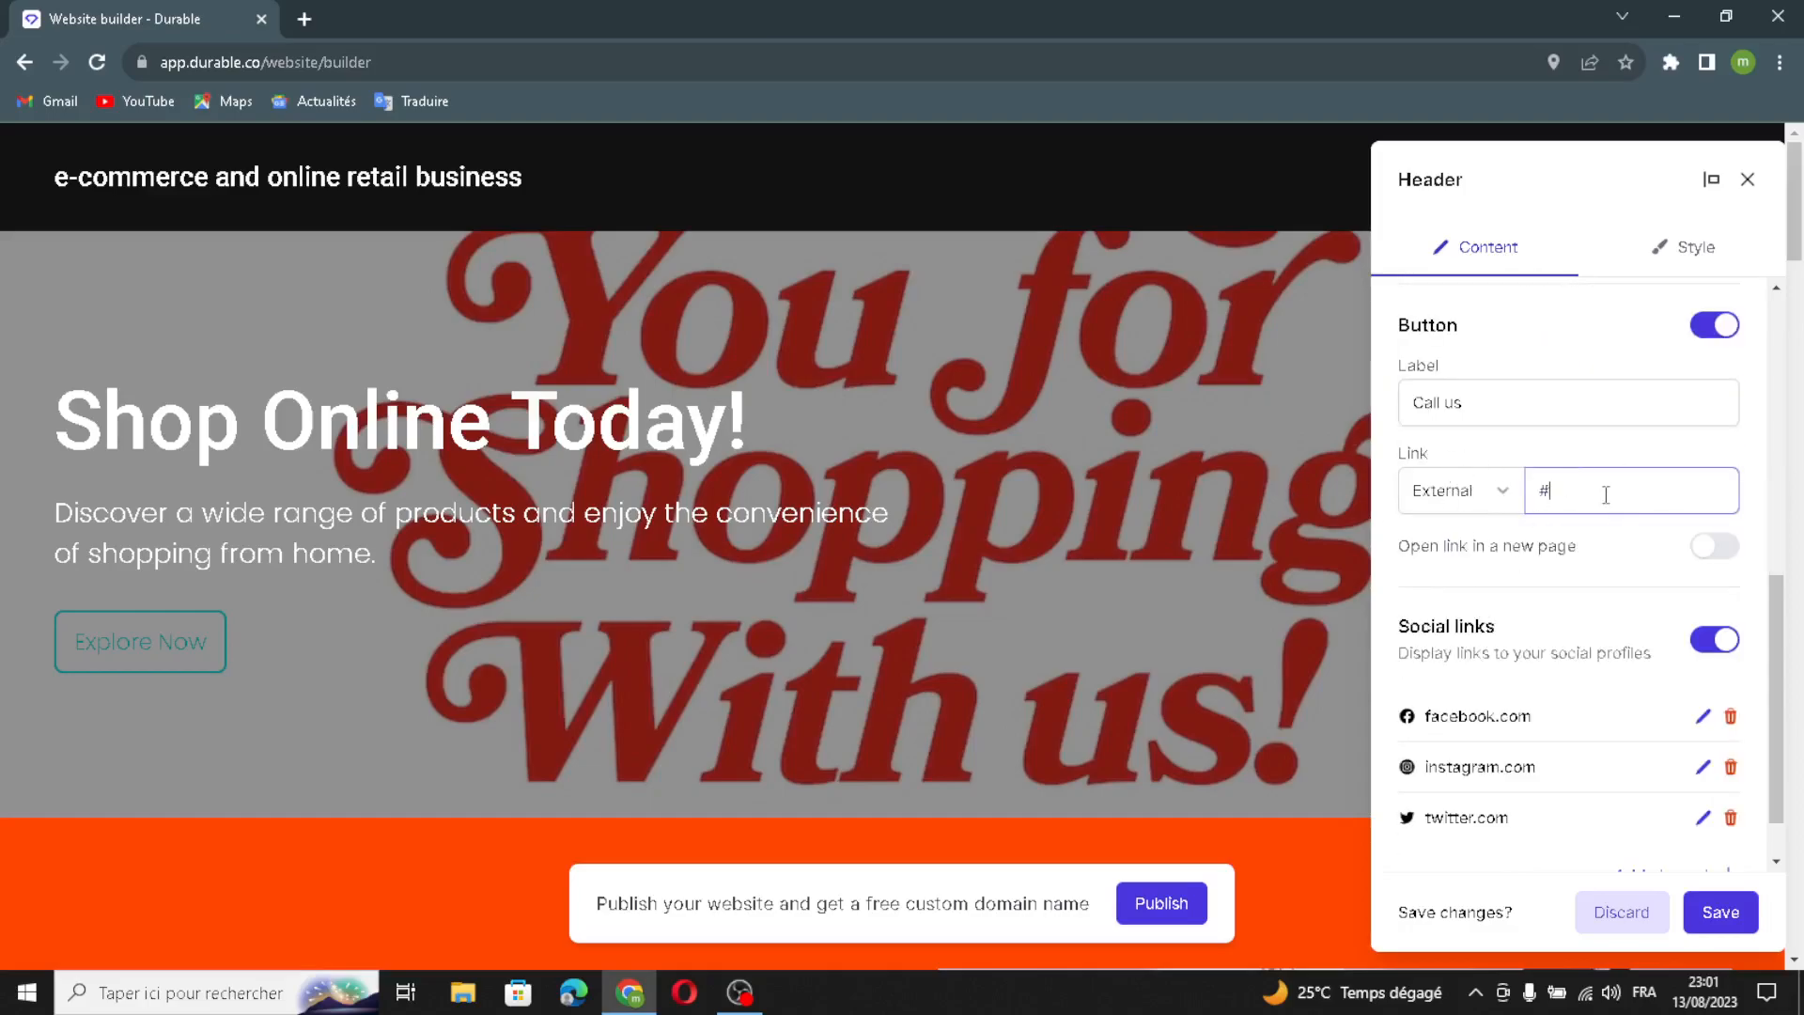
pyautogui.click(1714, 547)
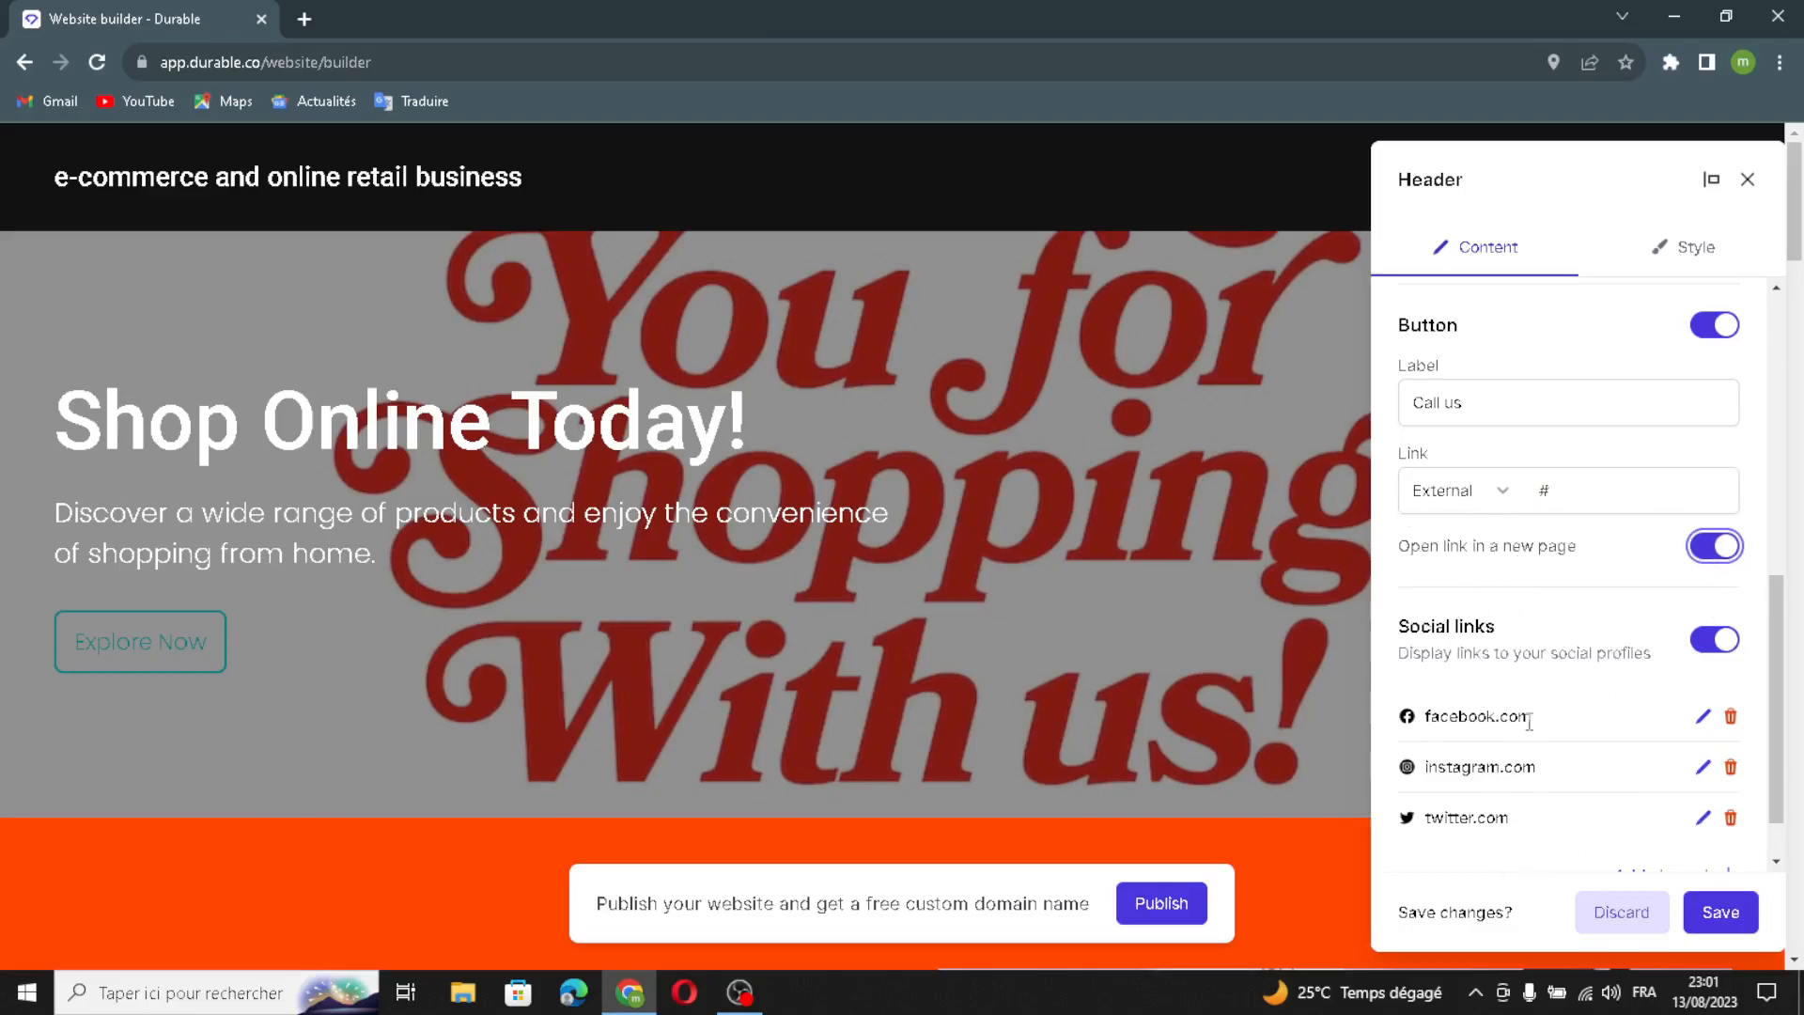
pyautogui.scroll(-1, 1582, 781)
pyautogui.click(1727, 805)
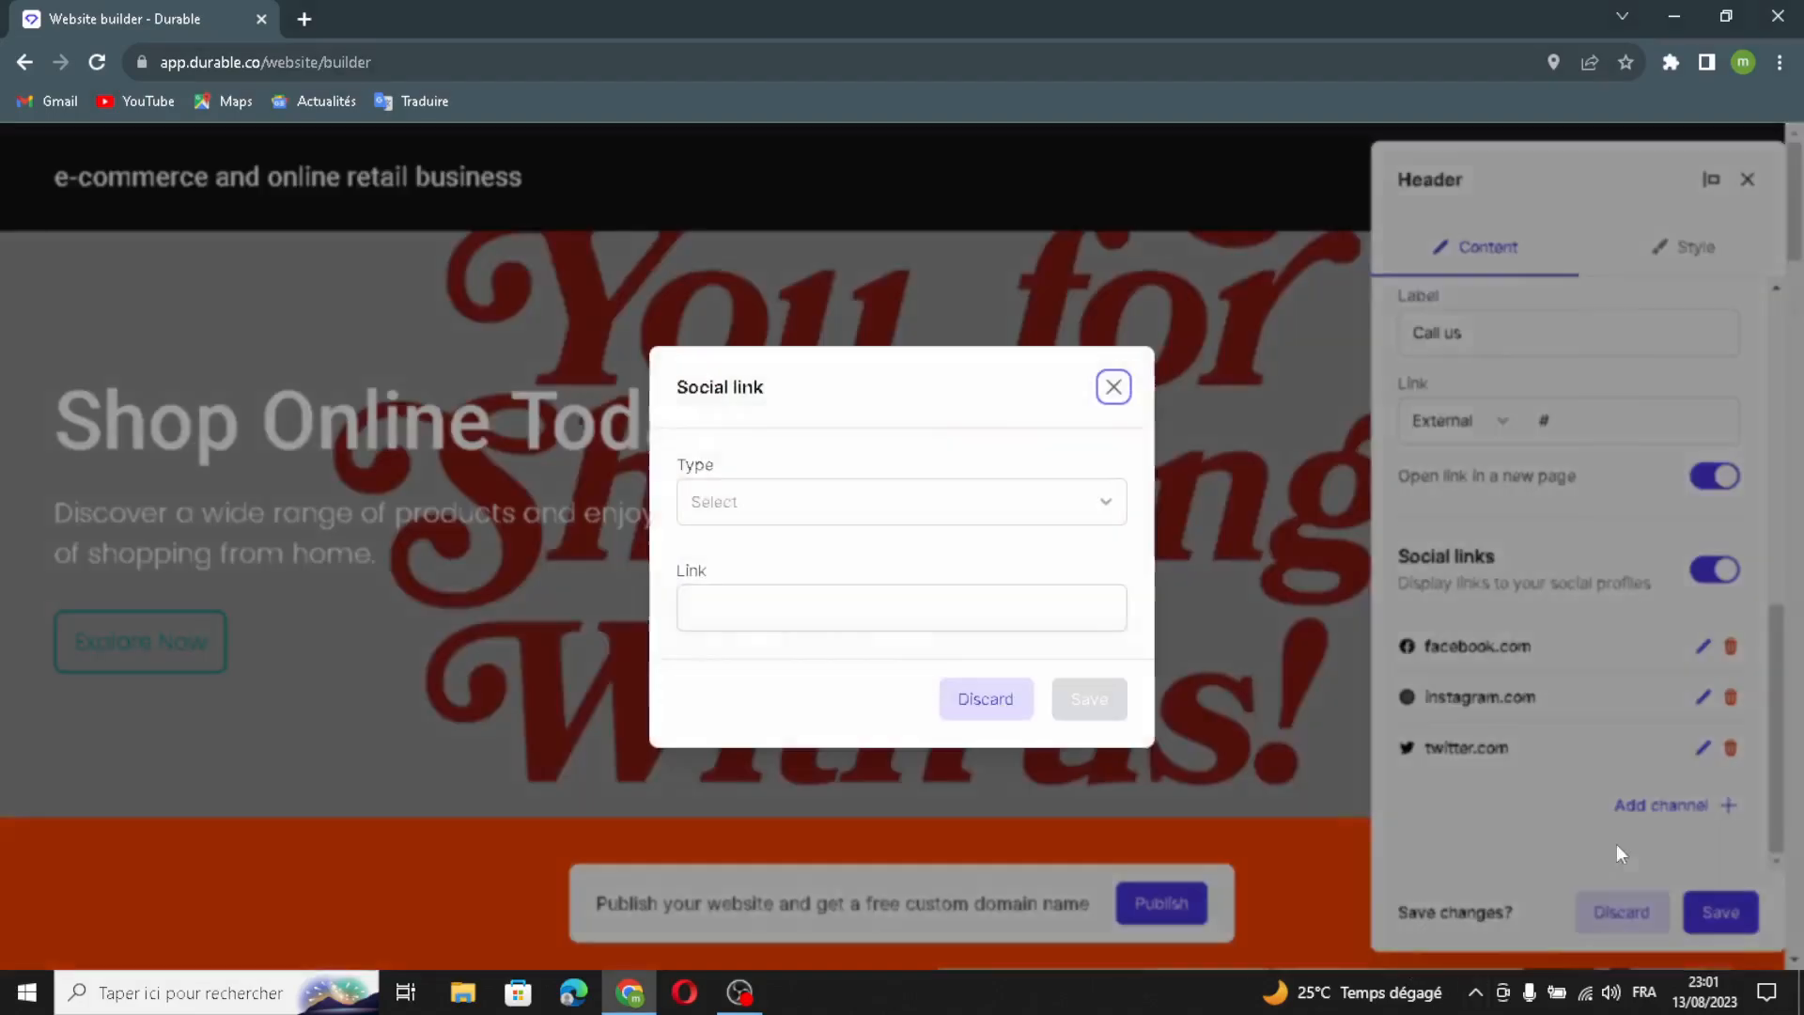
pyautogui.click(803, 515)
pyautogui.click(742, 506)
pyautogui.click(770, 508)
pyautogui.click(742, 502)
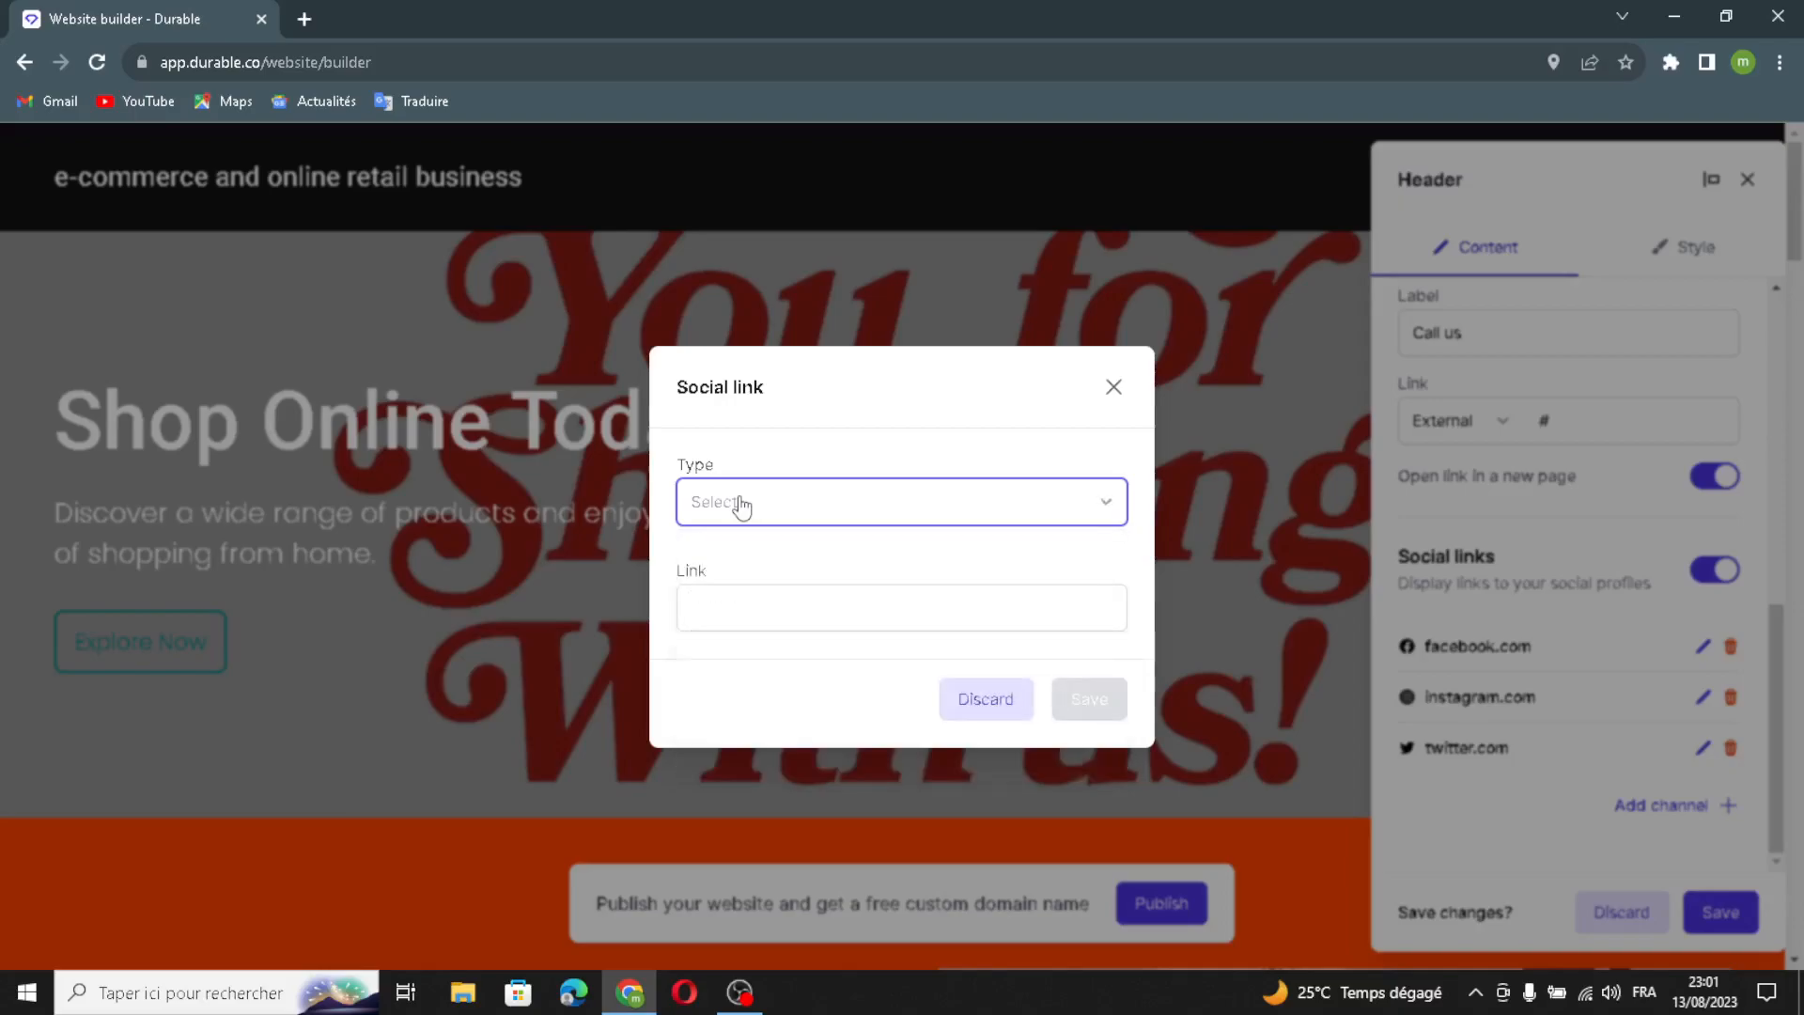
pyautogui.click(774, 615)
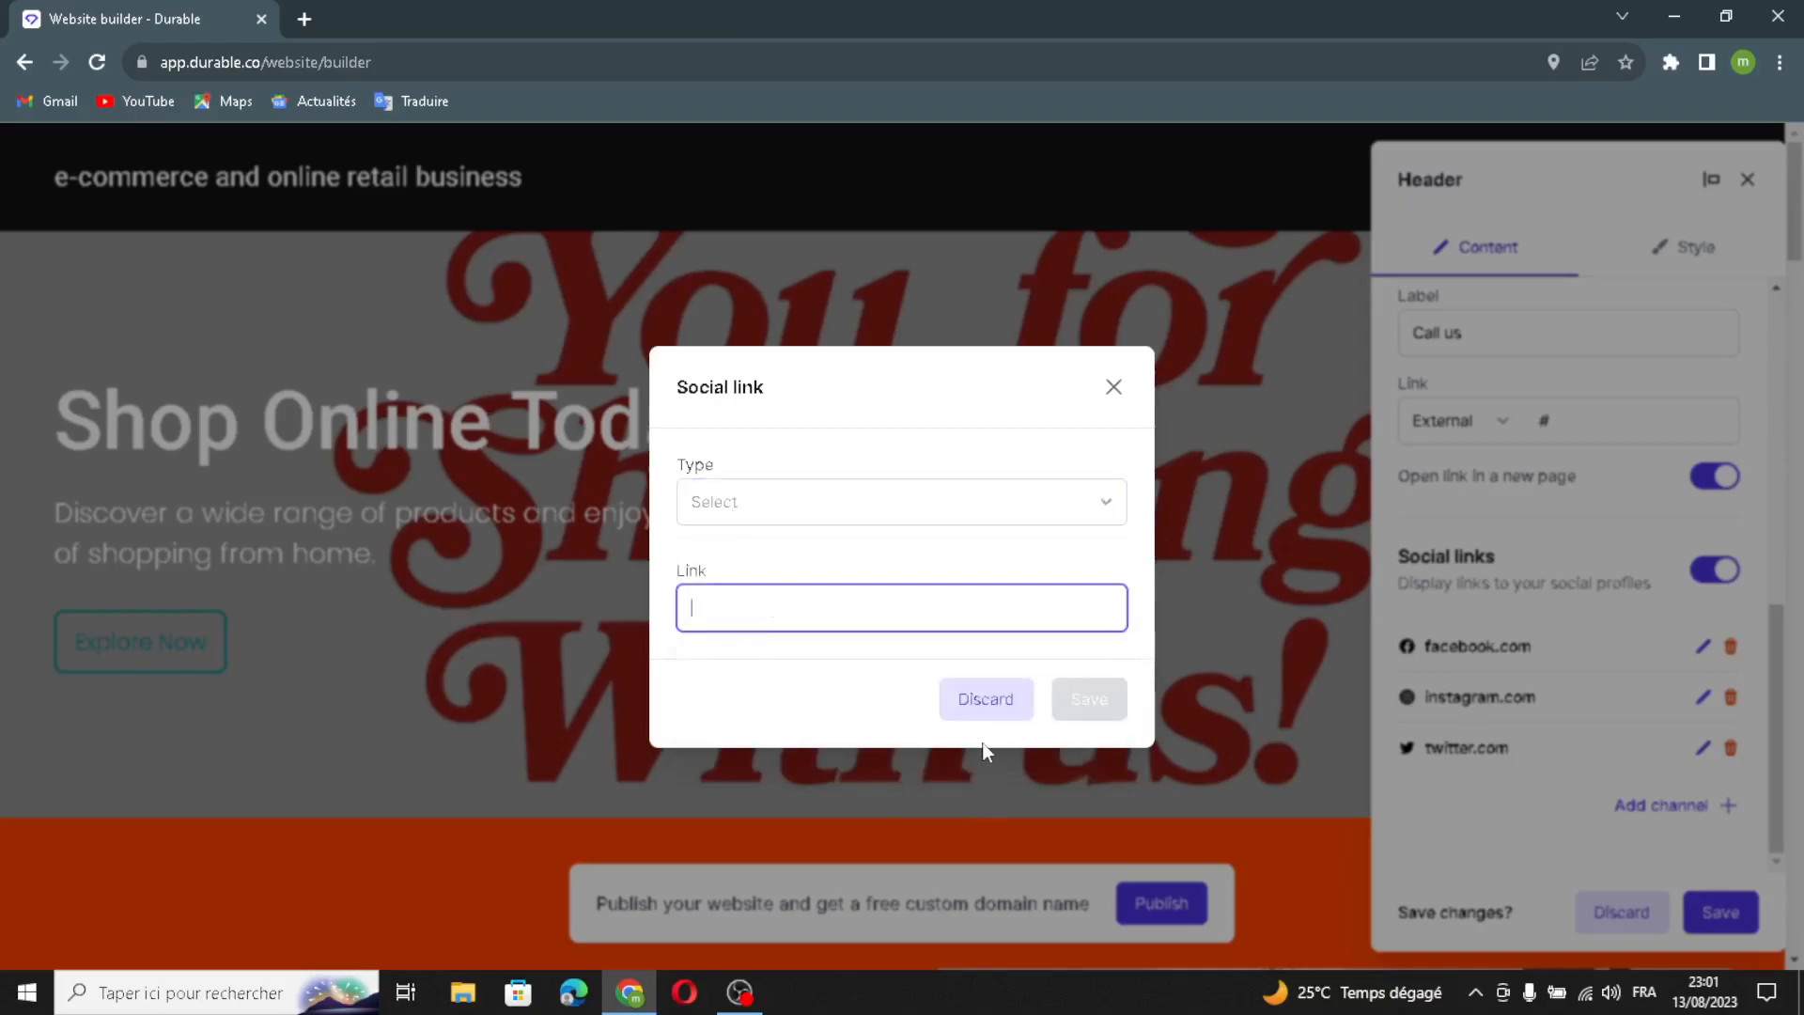
pyautogui.click(1112, 388)
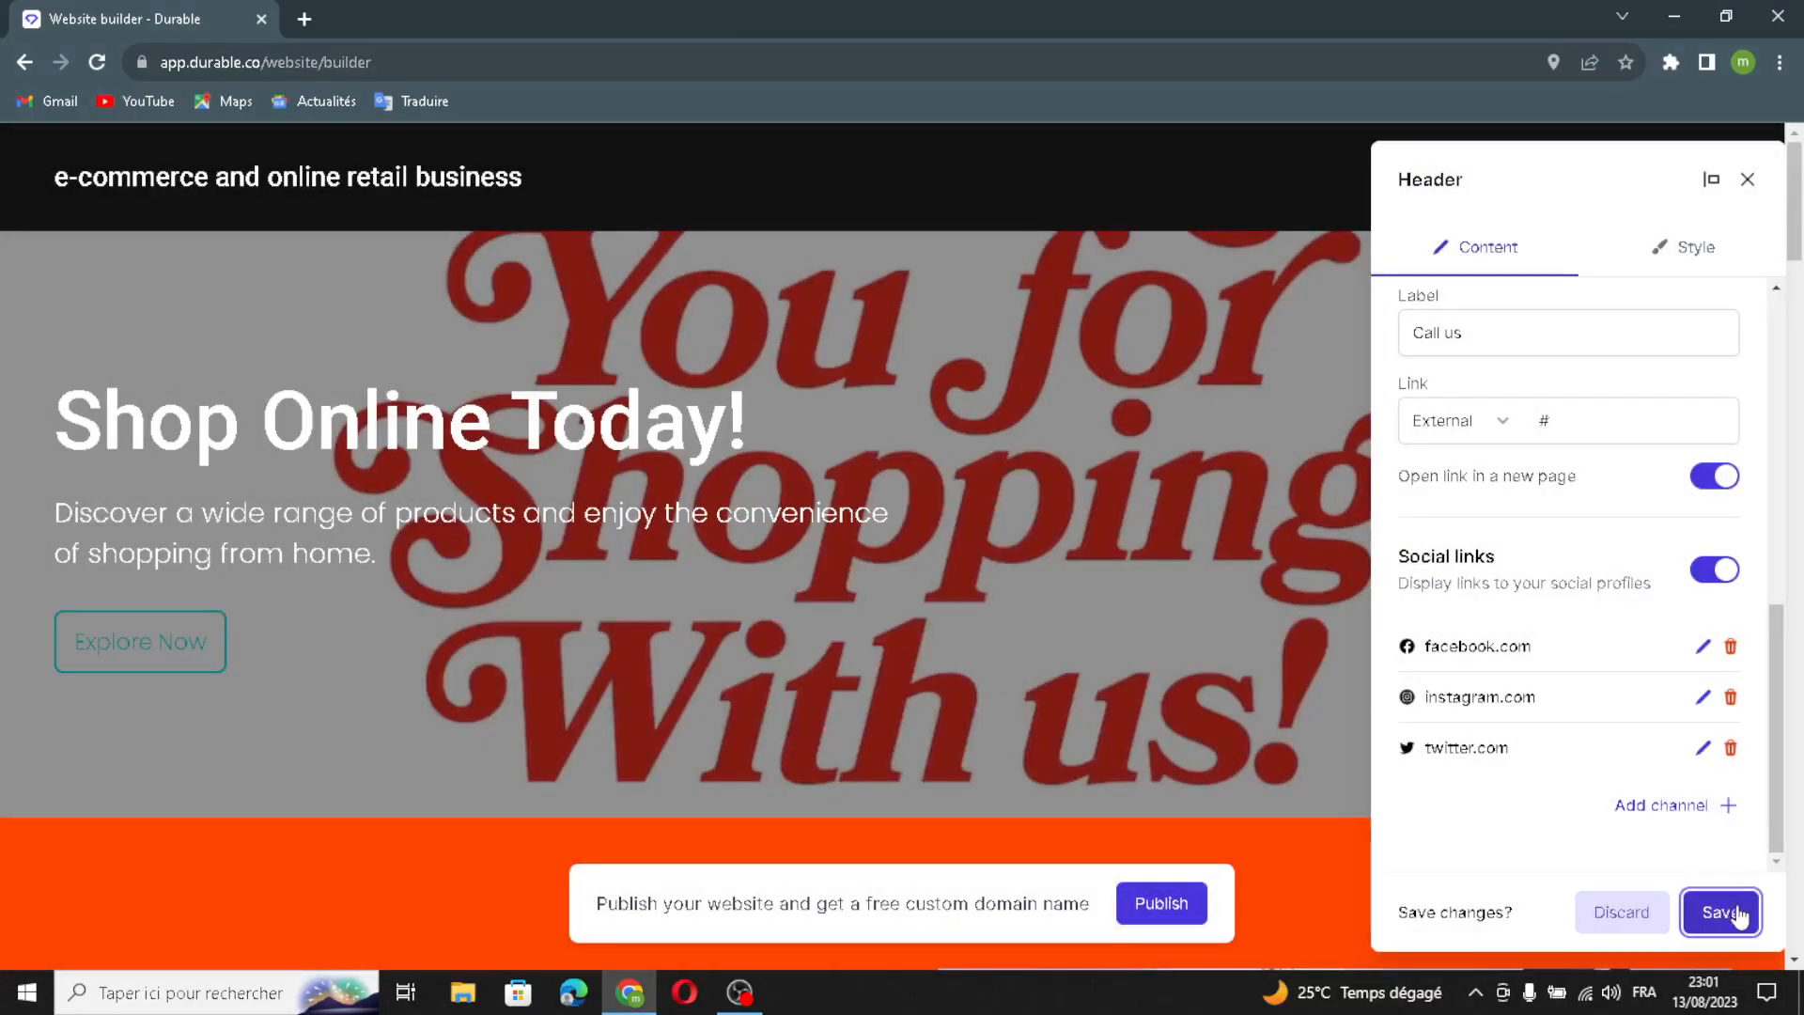
# Save the header changes.
pyautogui.click(1737, 913)
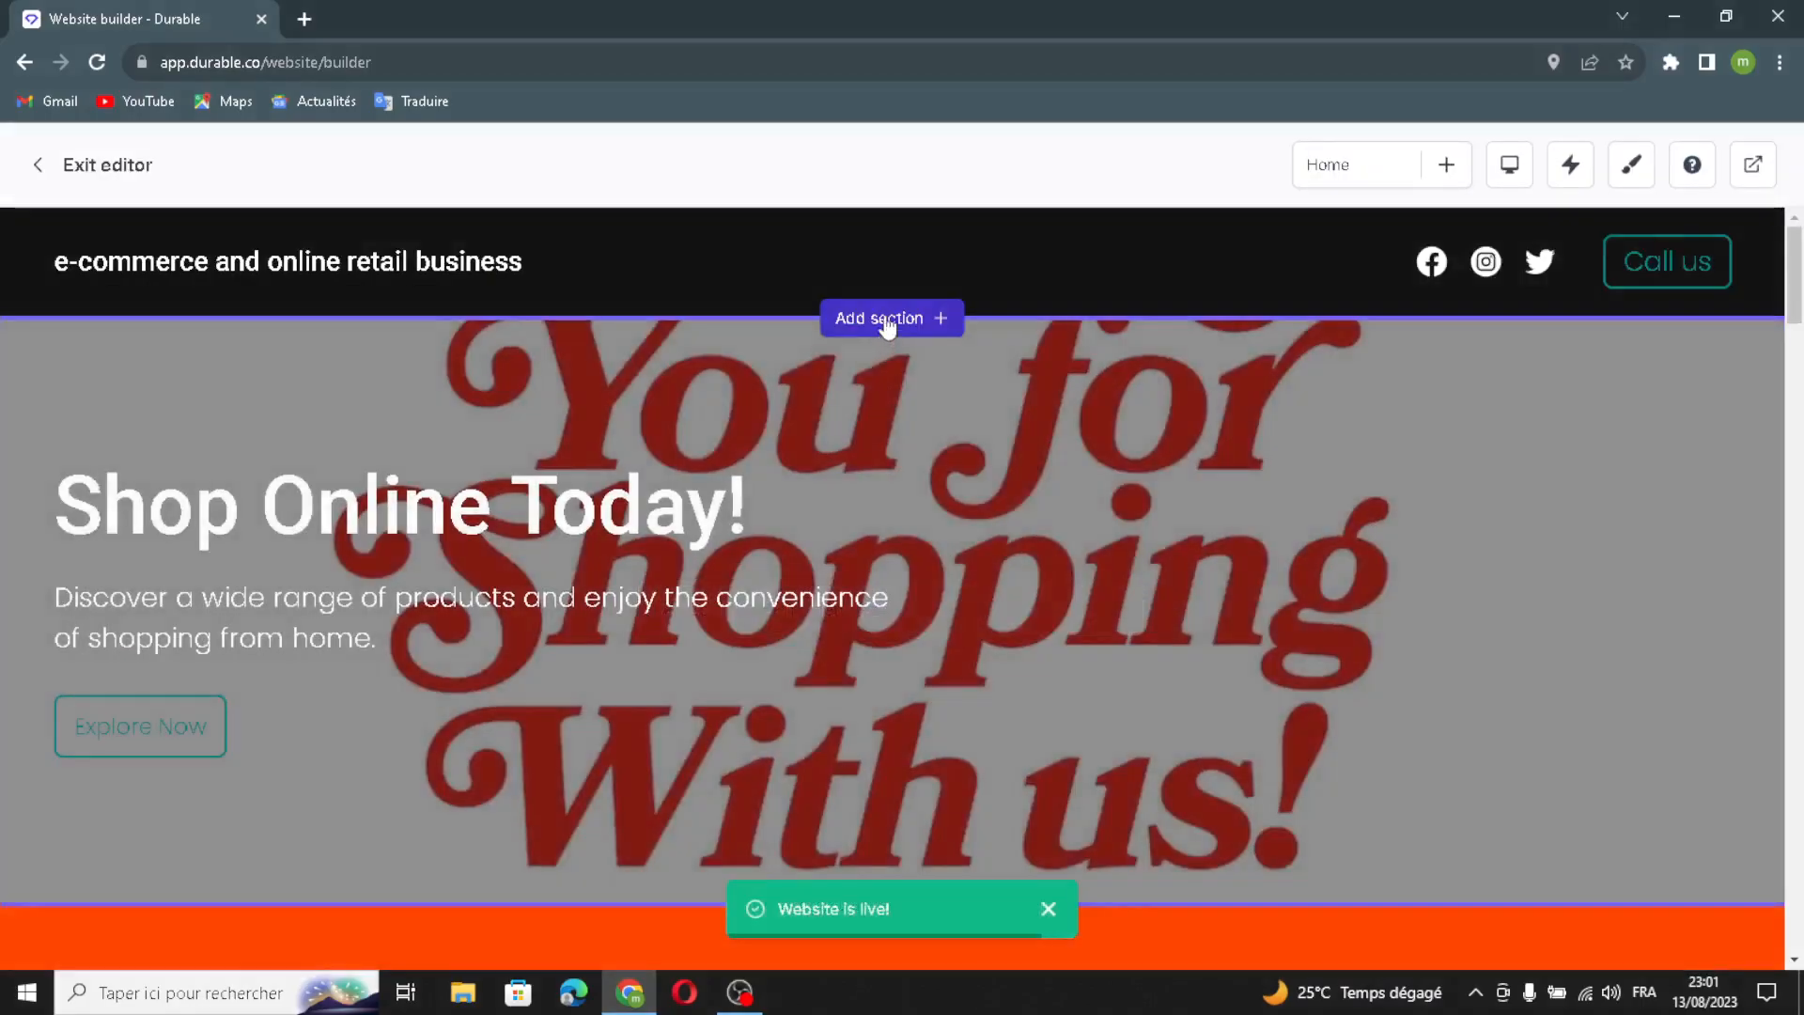
# Review the section types that can be added between the header and the banner, without adding one.
pyautogui.click(886, 321)
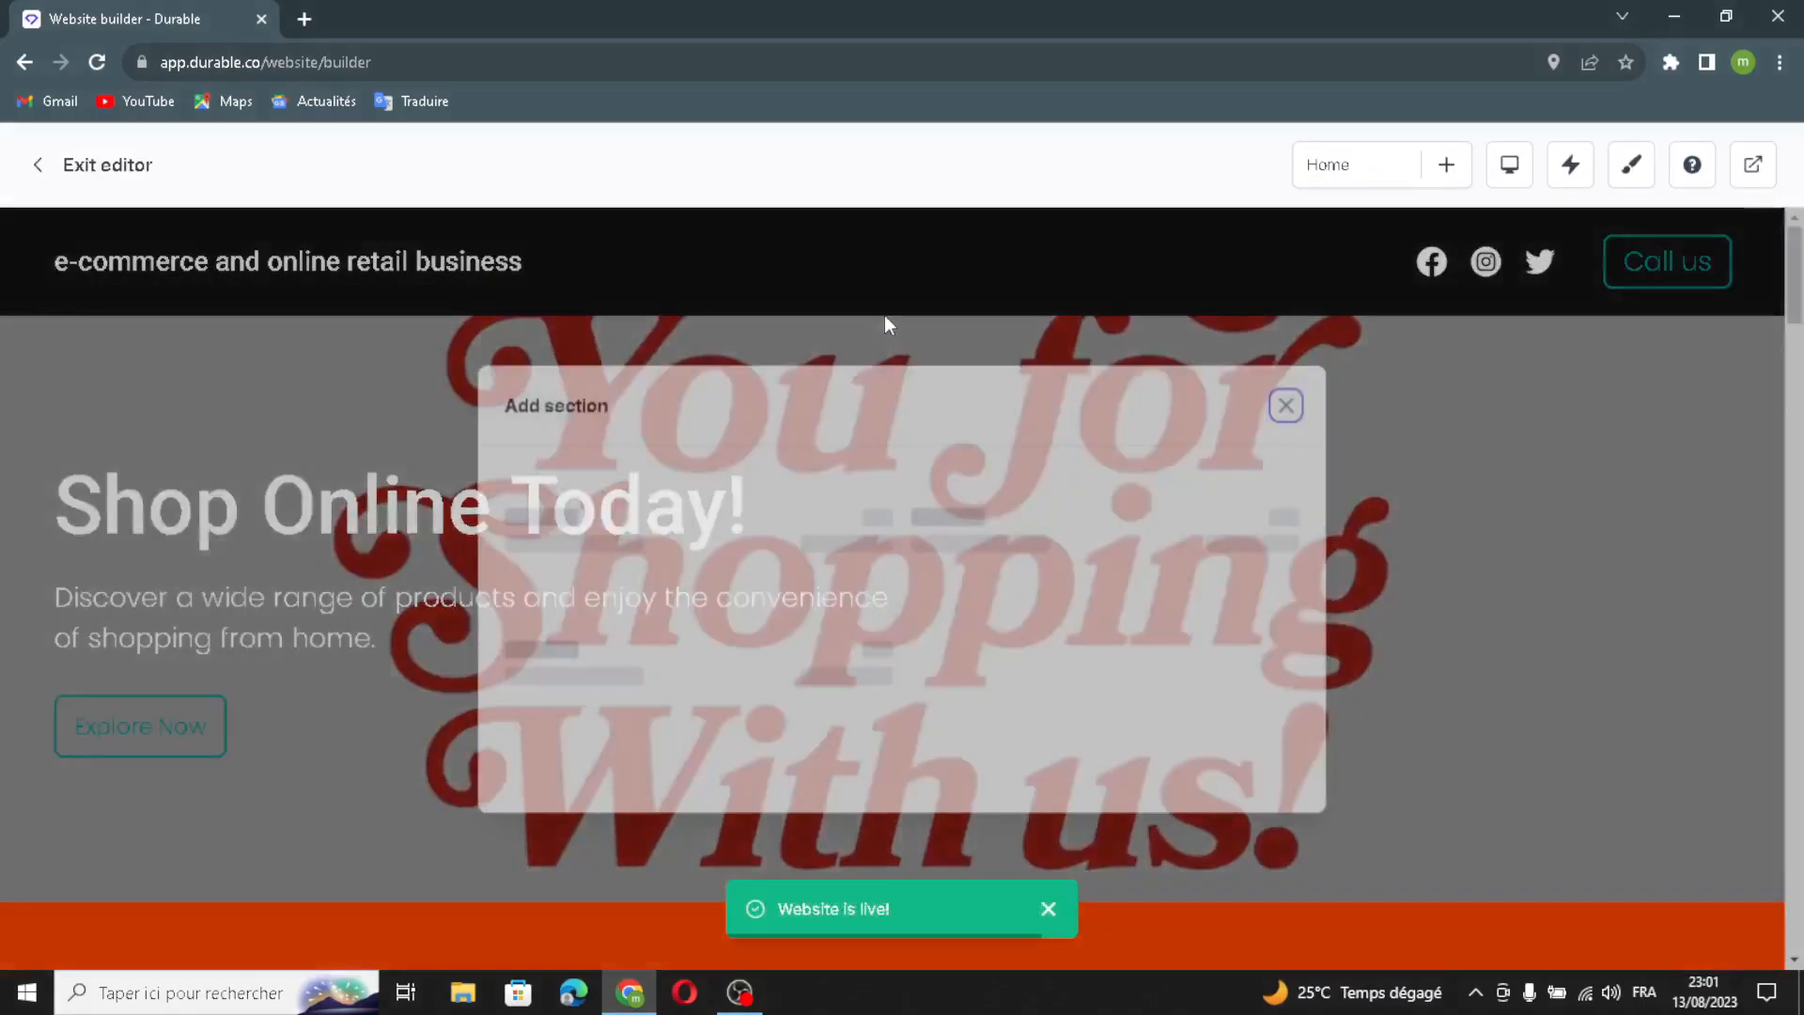
pyautogui.scroll(-4, 742, 517)
pyautogui.scroll(4, 939, 563)
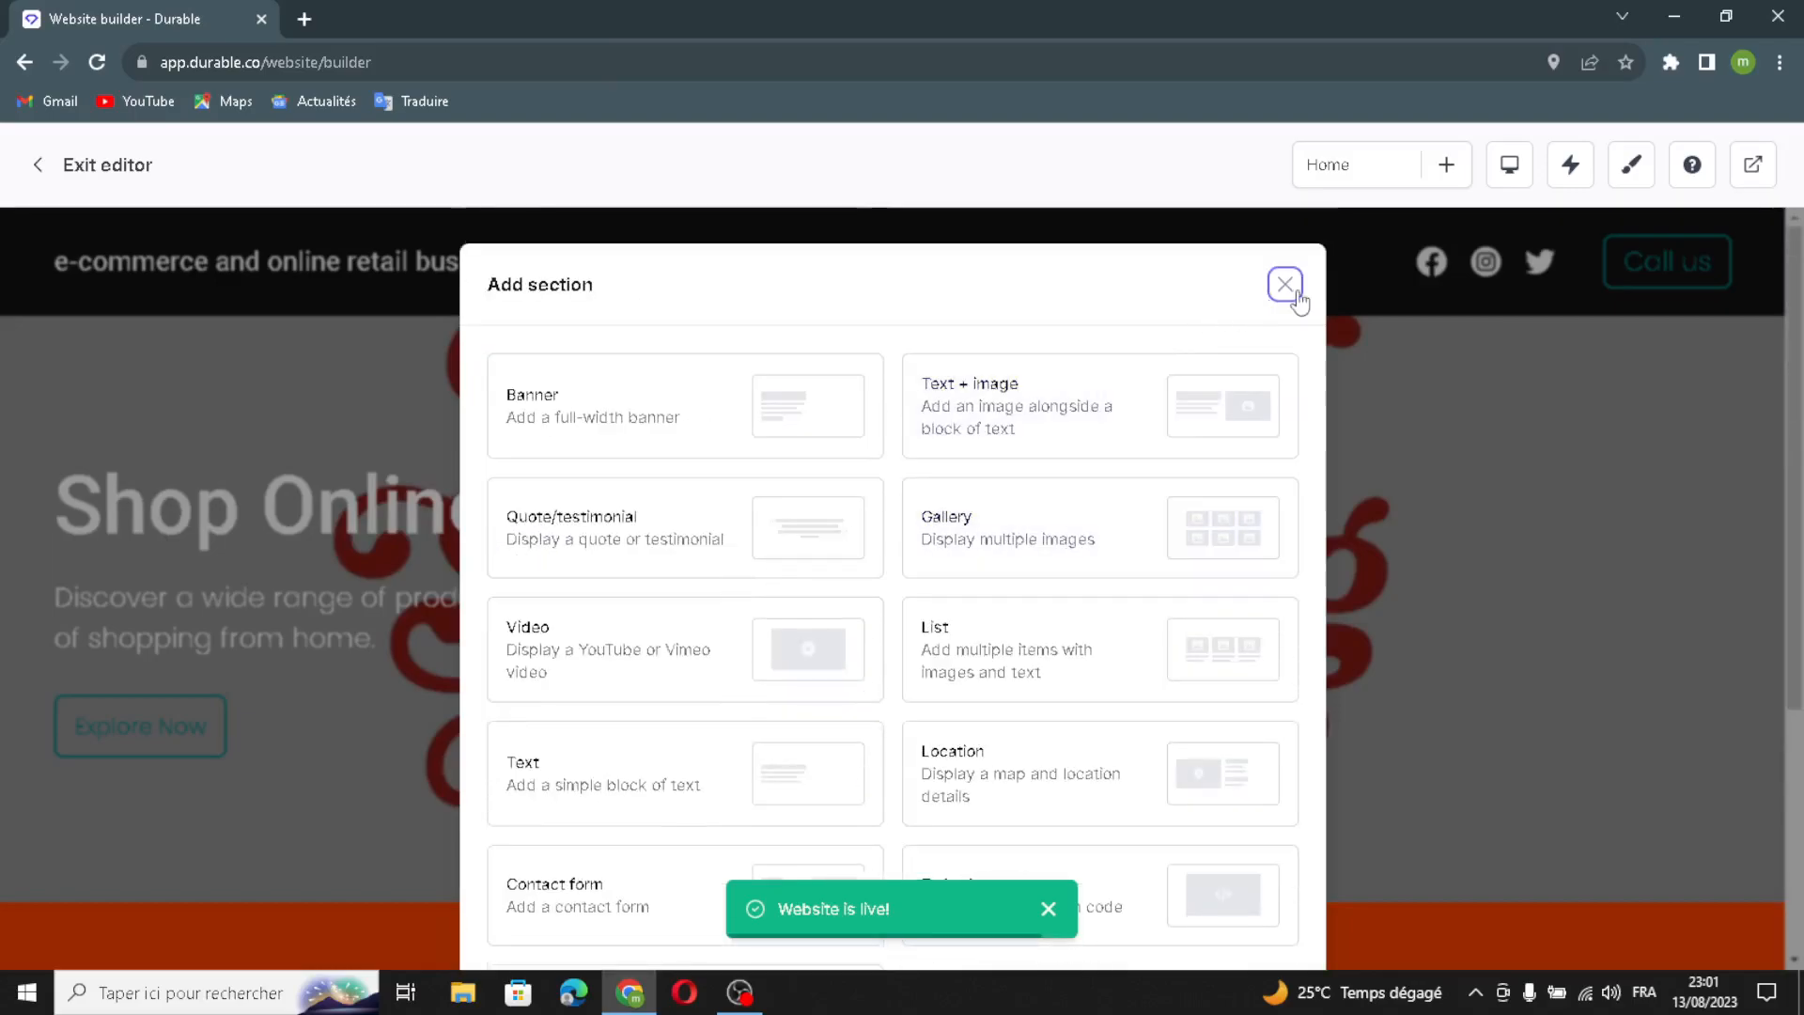
pyautogui.scroll(-4, 845, 552)
pyautogui.scroll(5, 1097, 434)
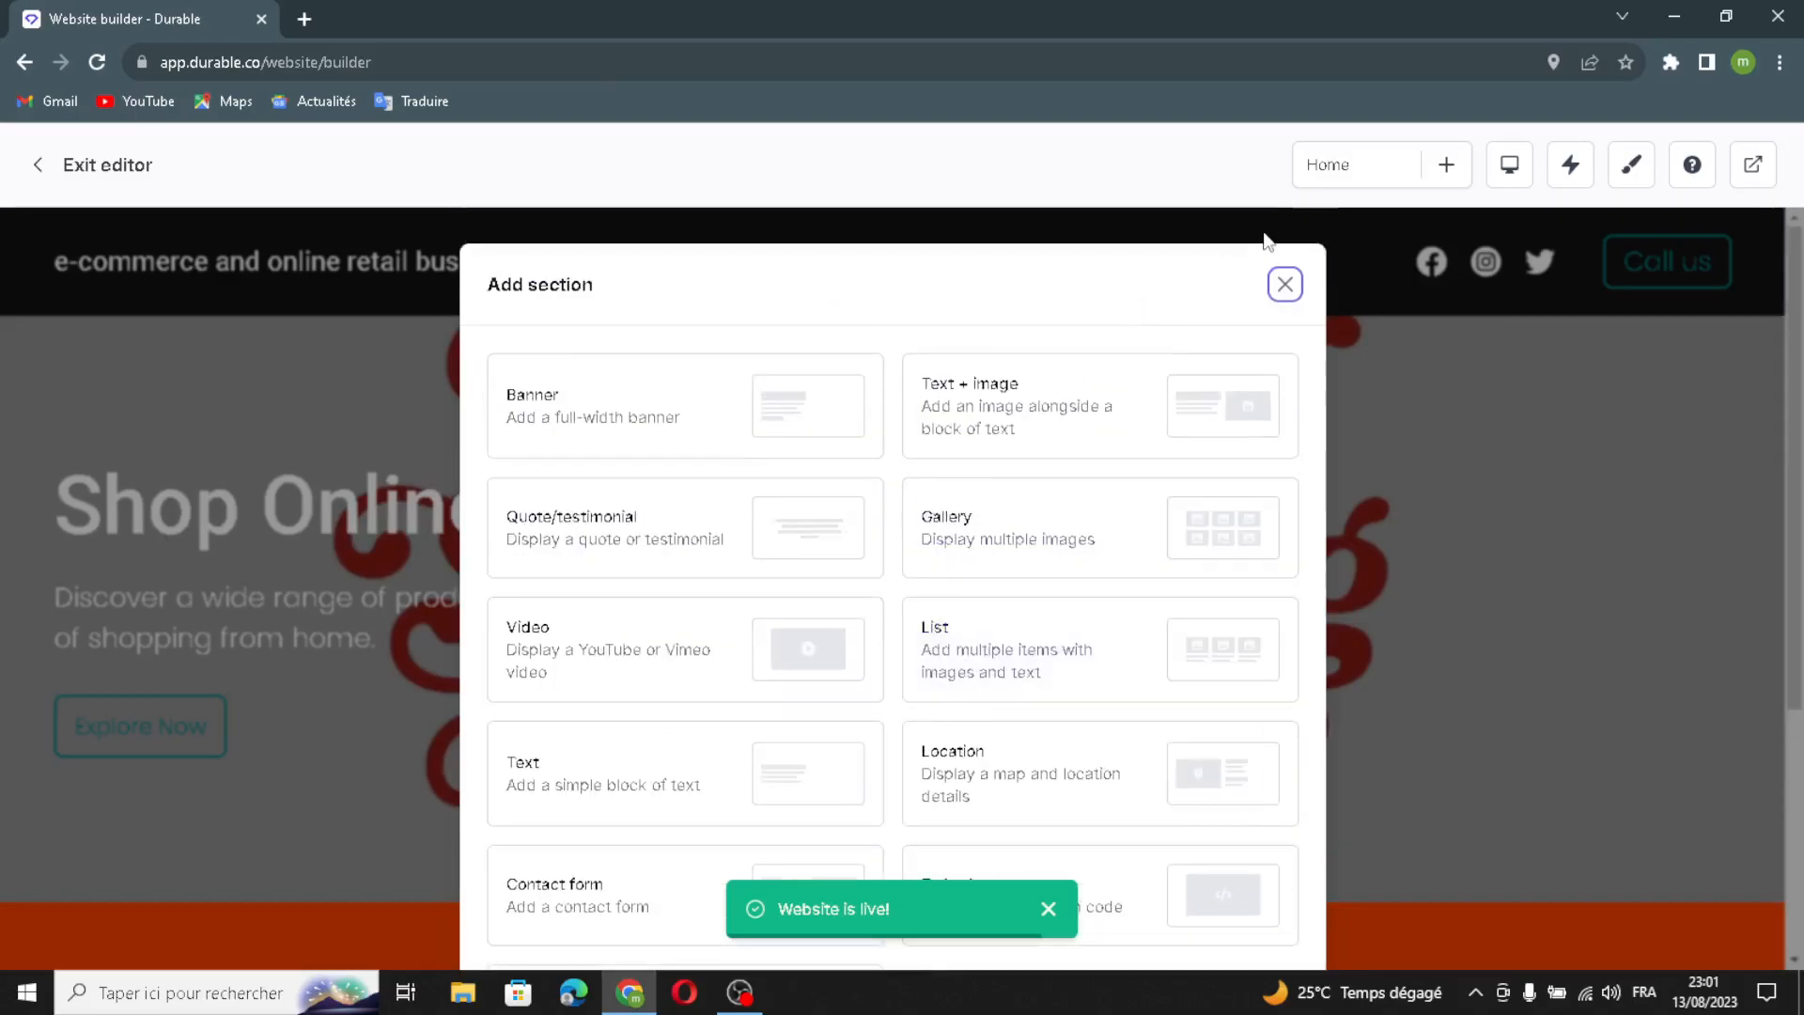
pyautogui.click(1282, 282)
# Open the banner's content settings and regenerate its heading and subtext with AI.
pyautogui.moveTo(785, 459)
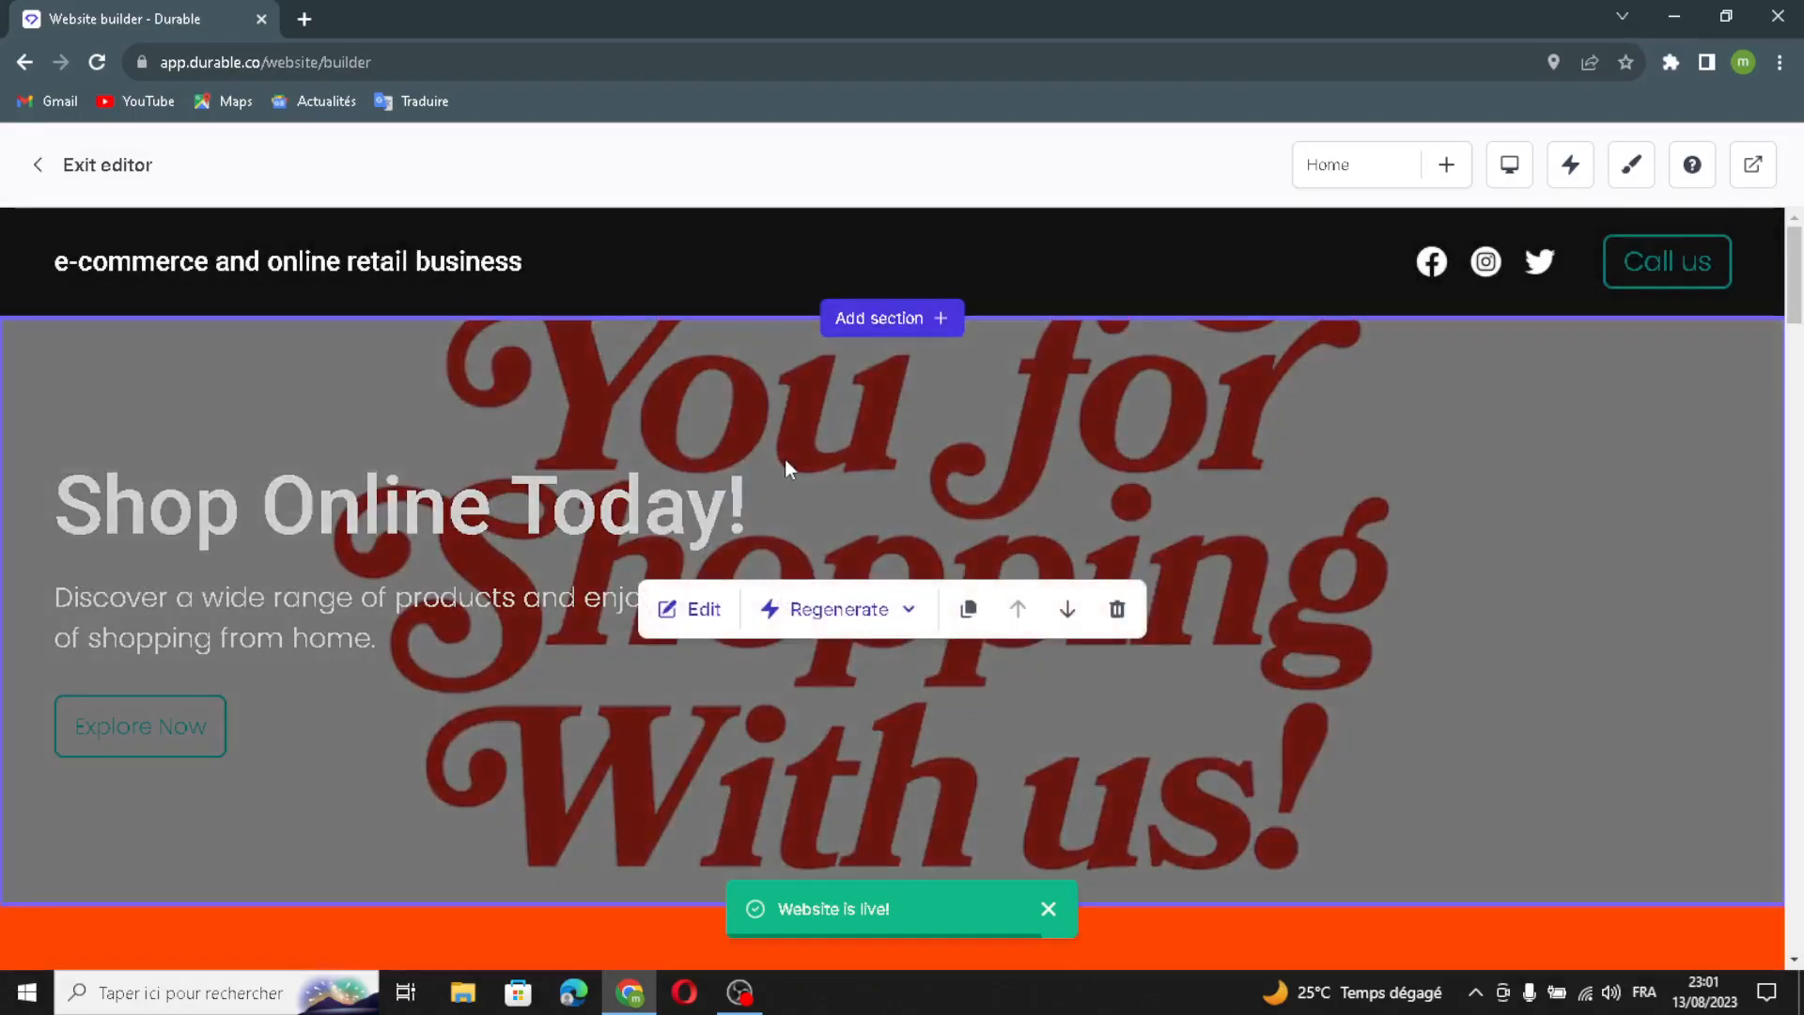
pyautogui.click(714, 622)
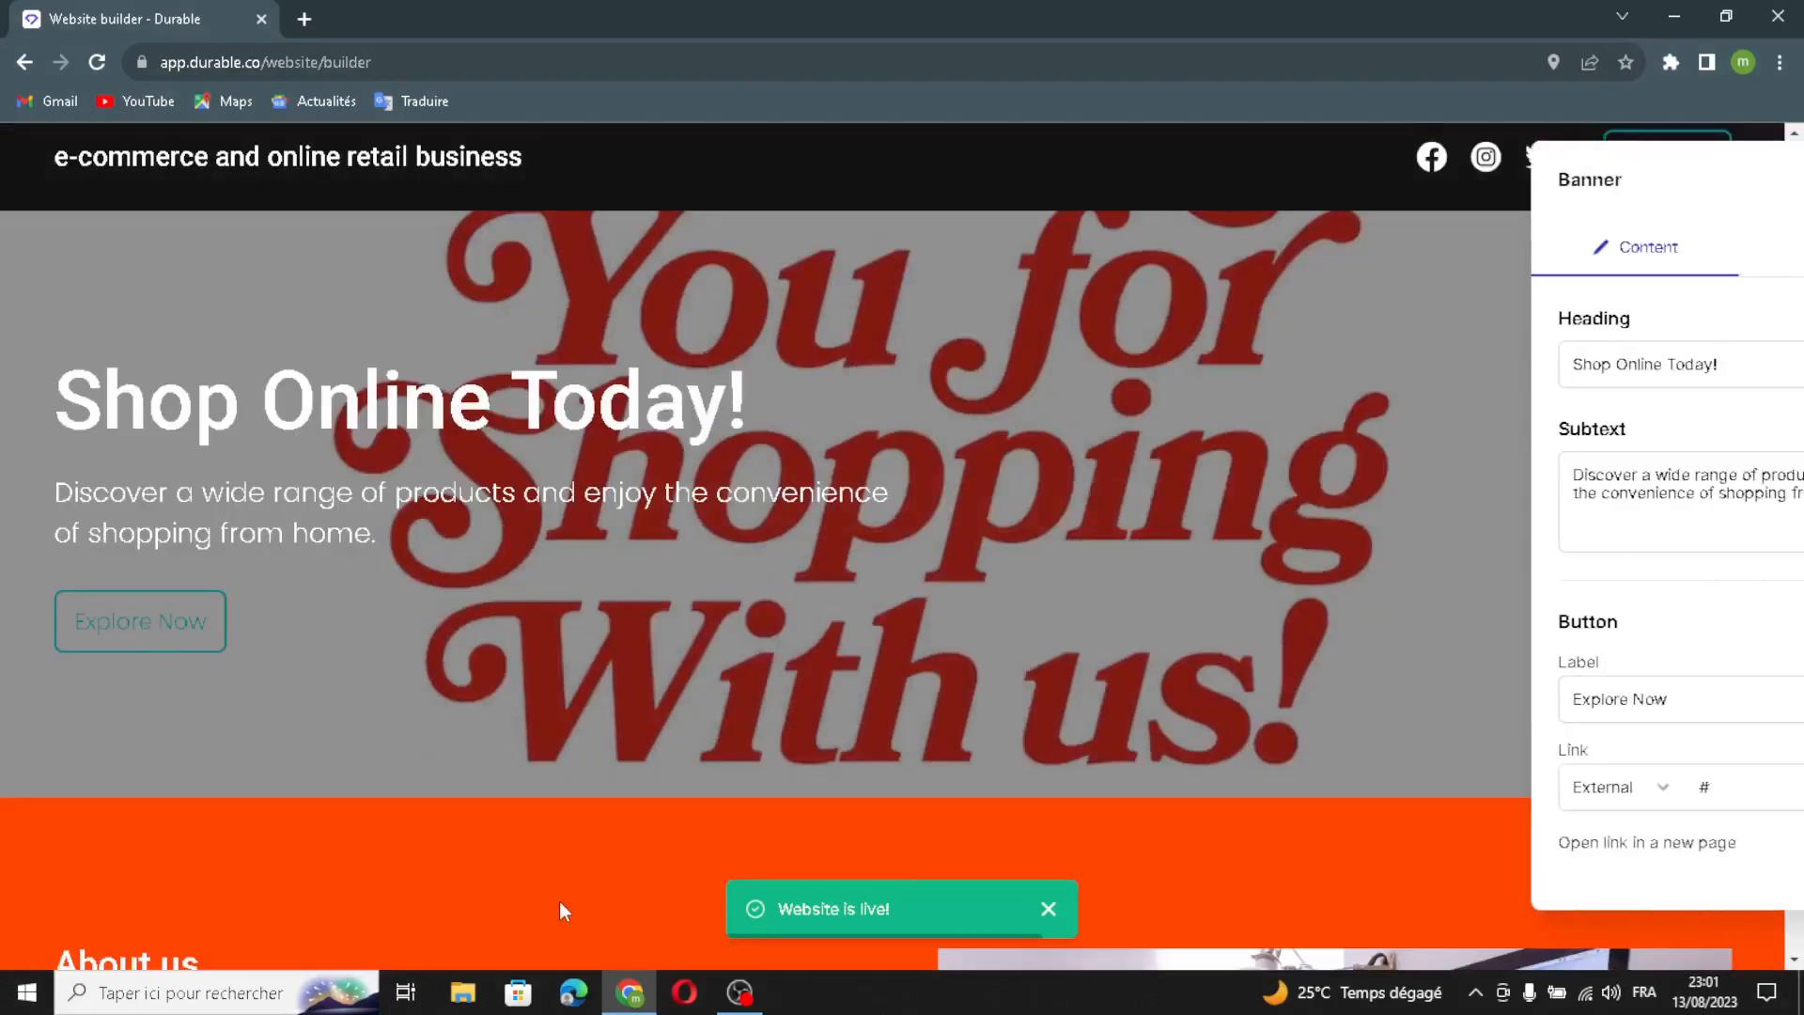
pyautogui.click(1601, 367)
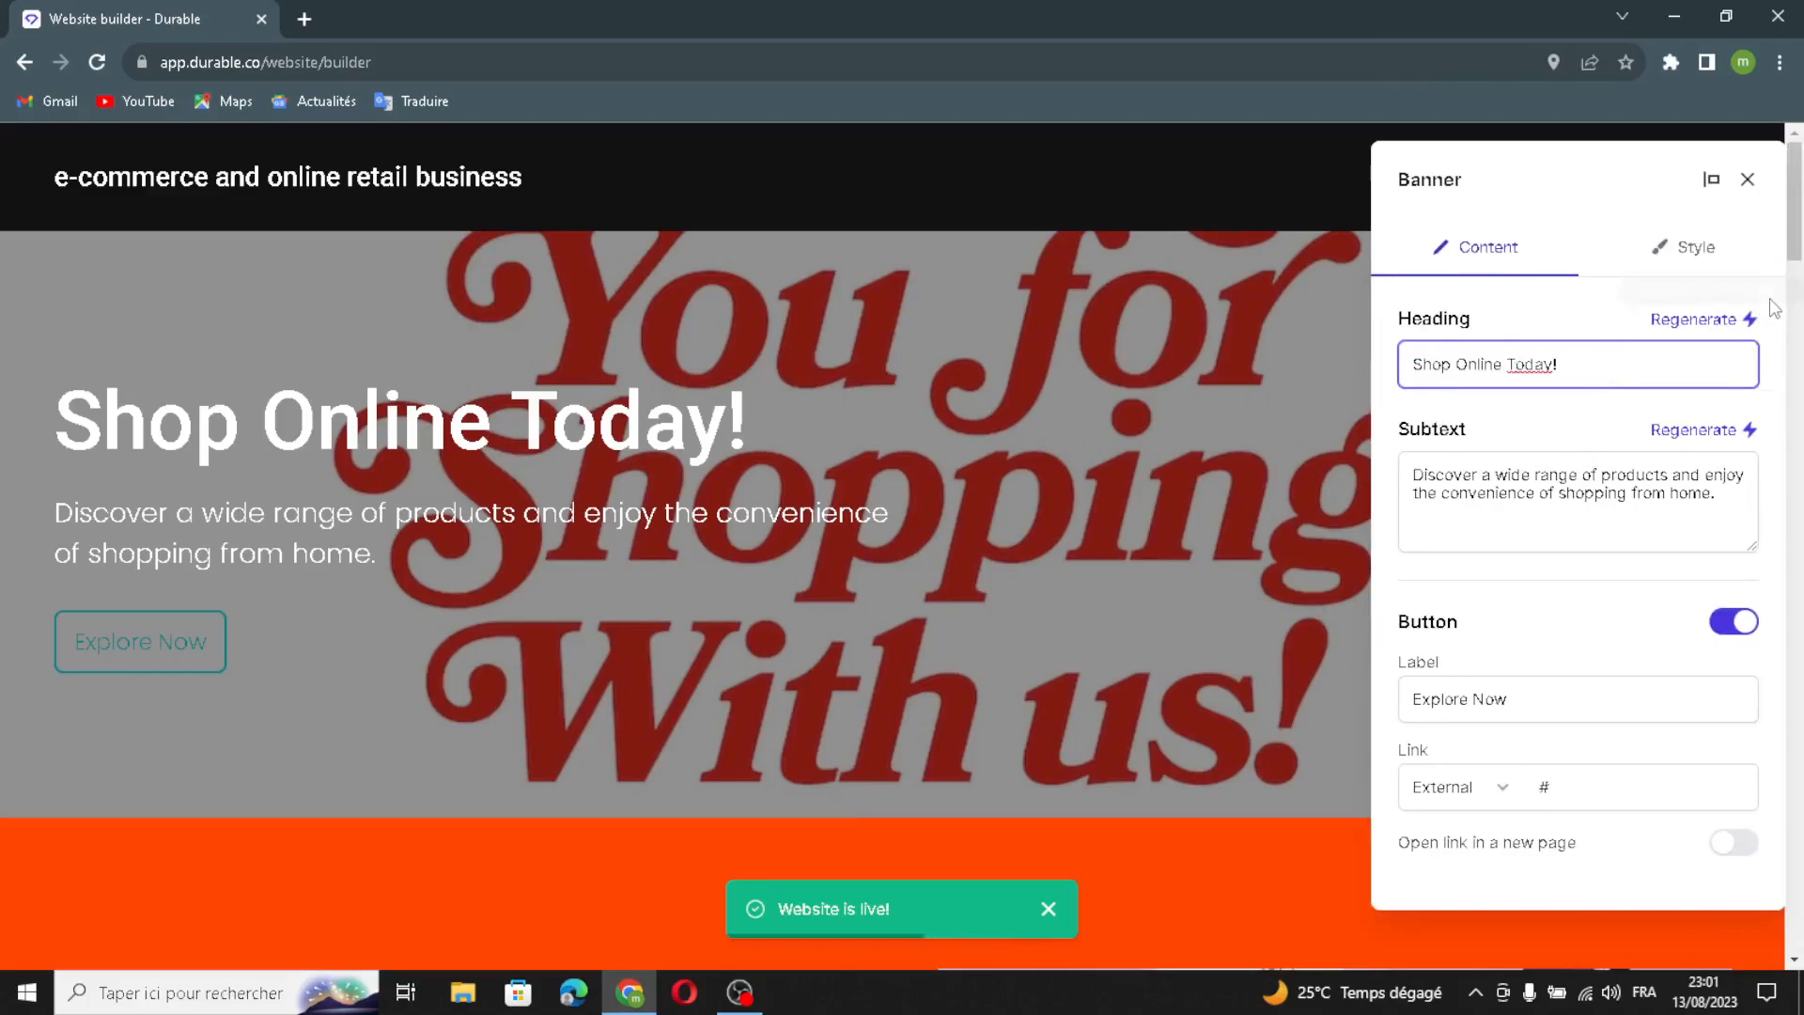
pyautogui.click(1725, 322)
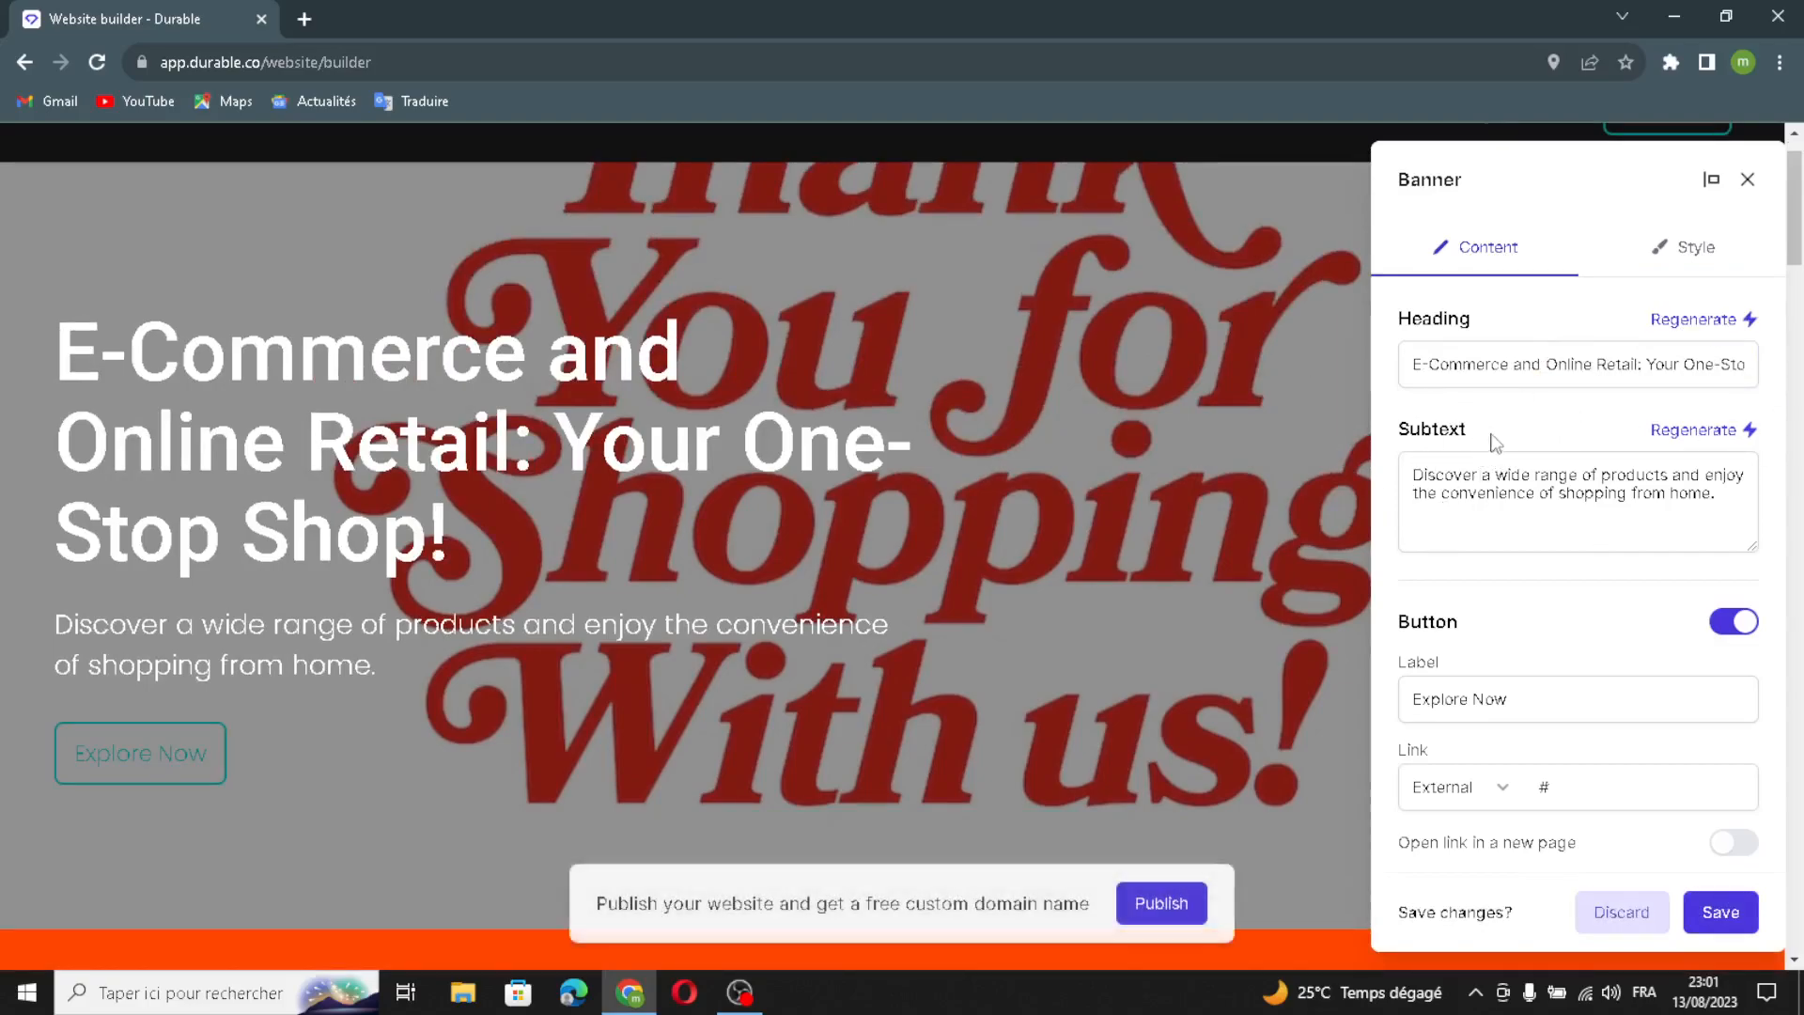
pyautogui.moveTo(1738, 504)
pyautogui.mouseDown()
pyautogui.moveTo(1512, 476)
pyautogui.moveTo(1718, 492)
pyautogui.mouseUp()
pyautogui.click(1746, 429)
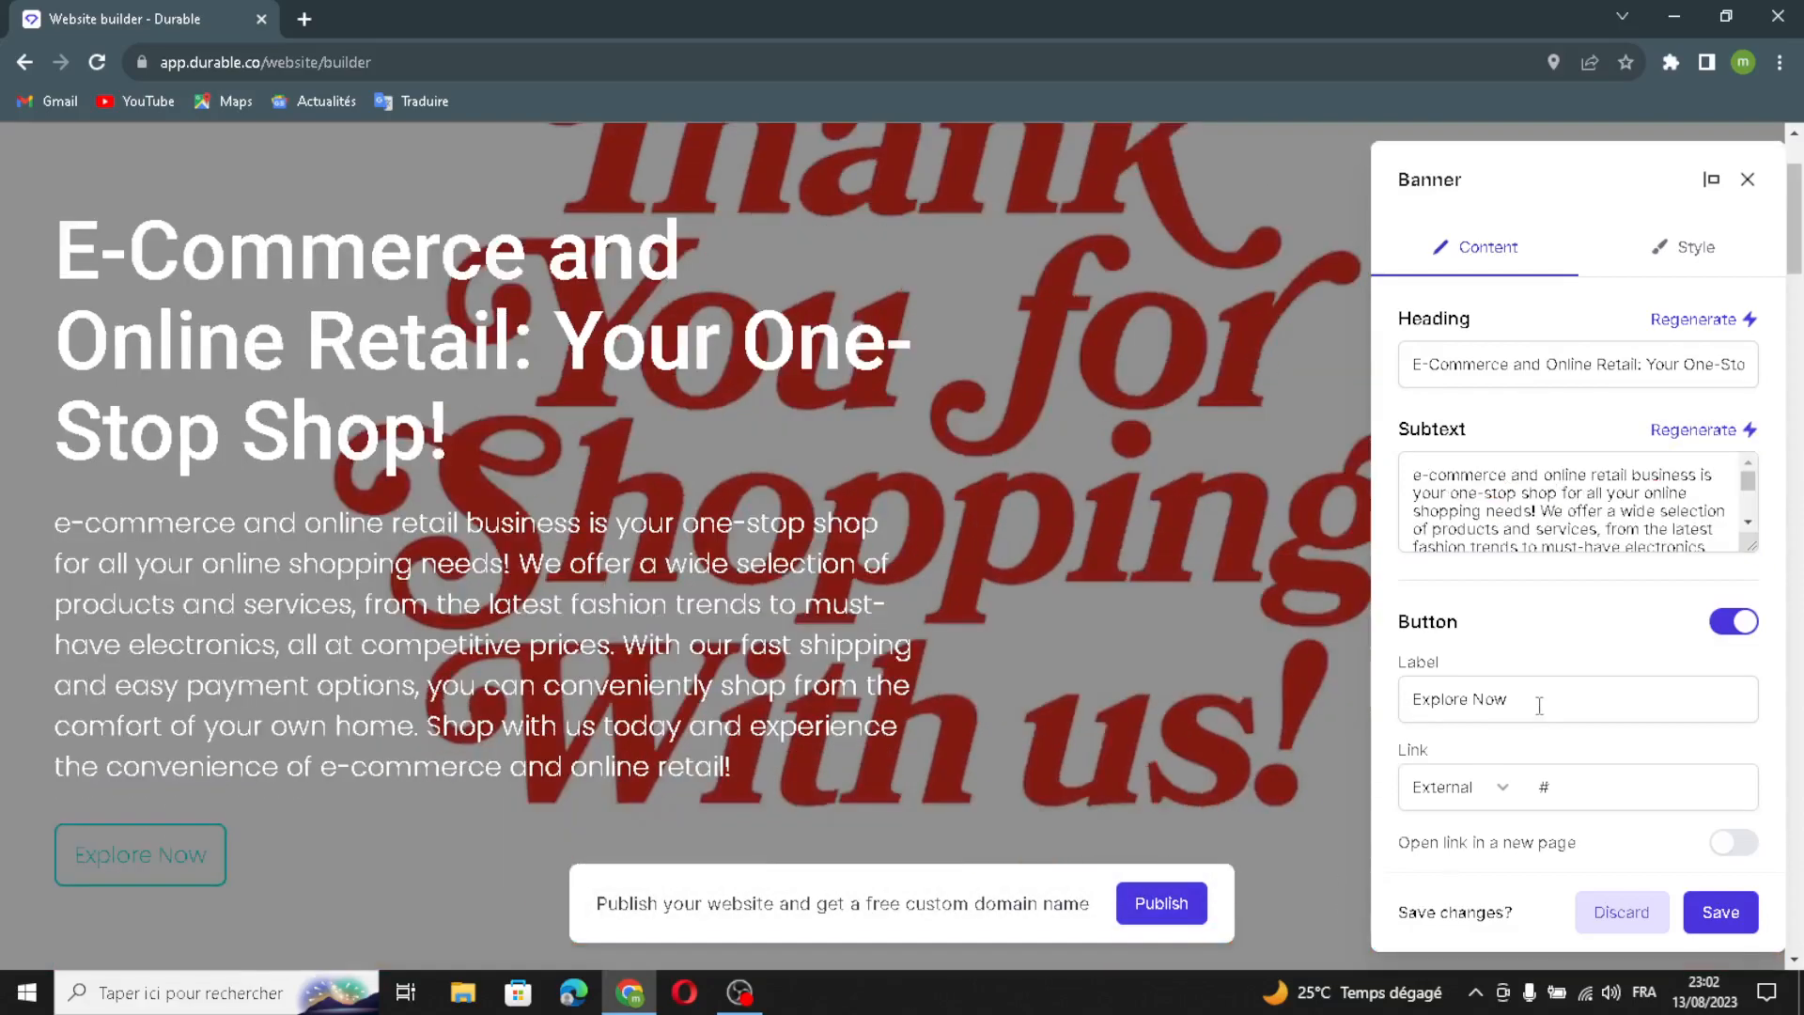
# Check the label and link of the banner's "Explore Now" button and save the banner changes.
pyautogui.moveTo(1539, 706); pyautogui.dragTo(1343, 687)
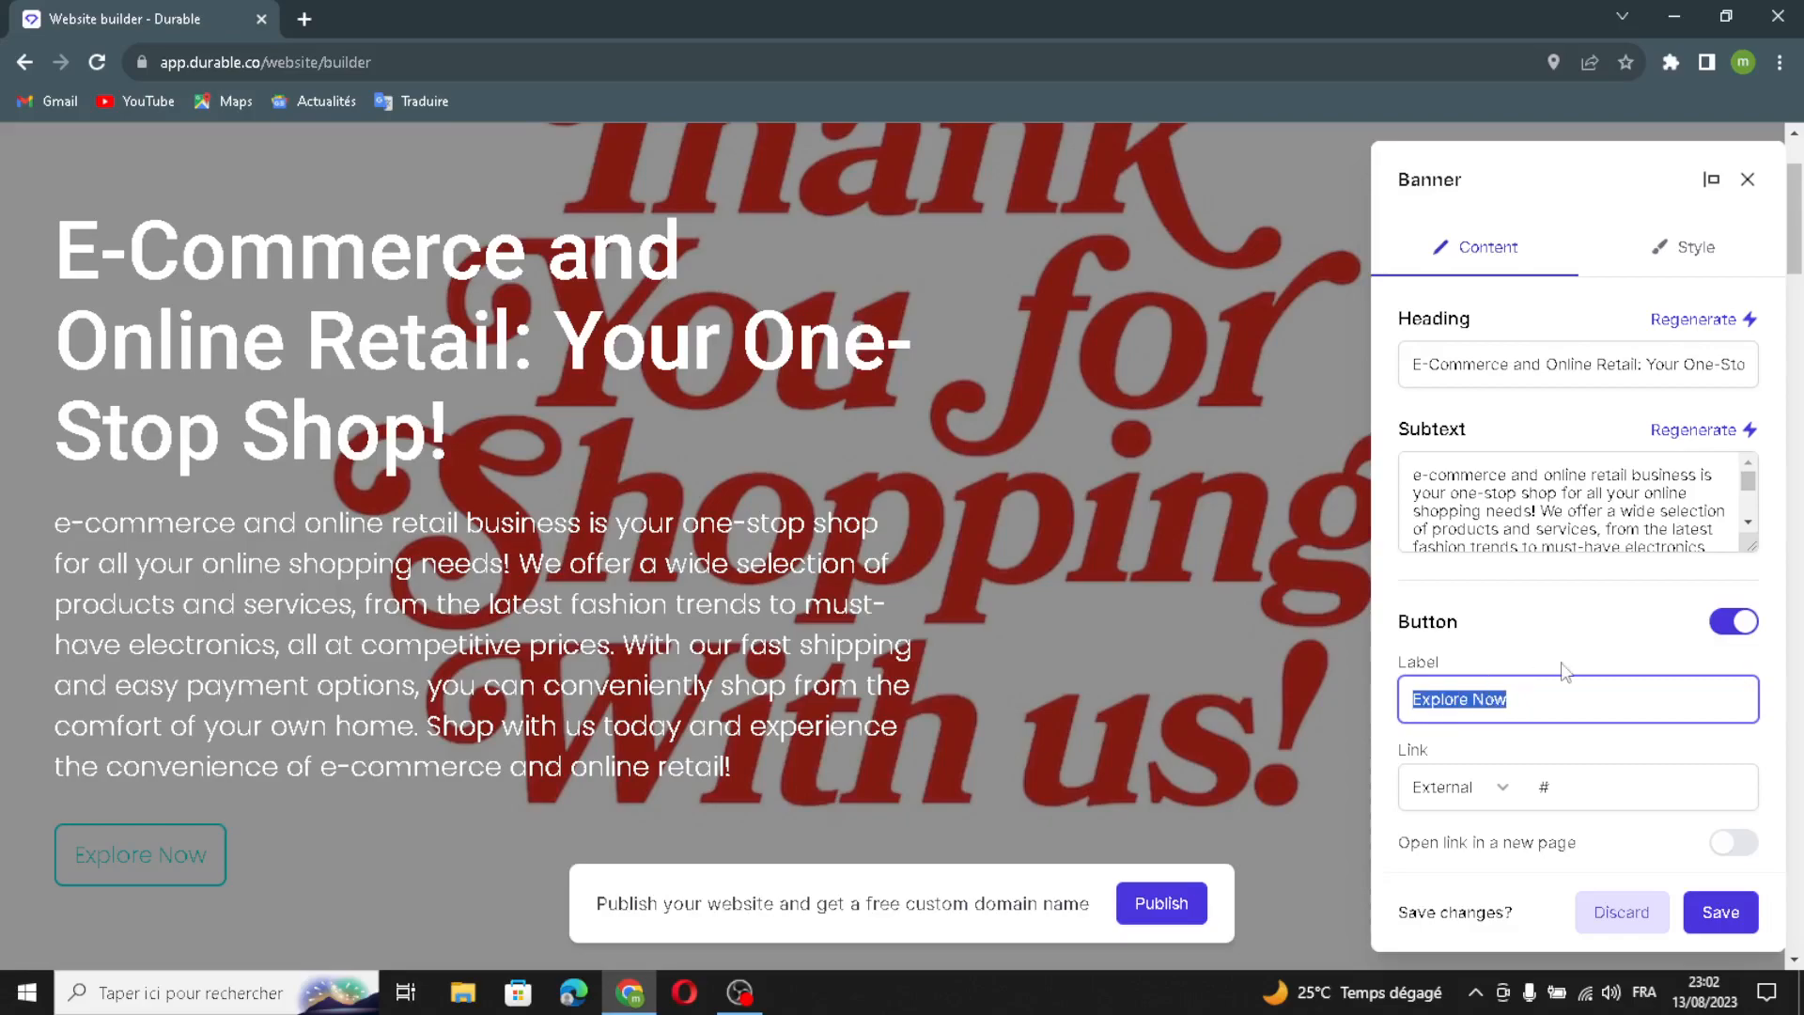
pyautogui.click(1583, 795)
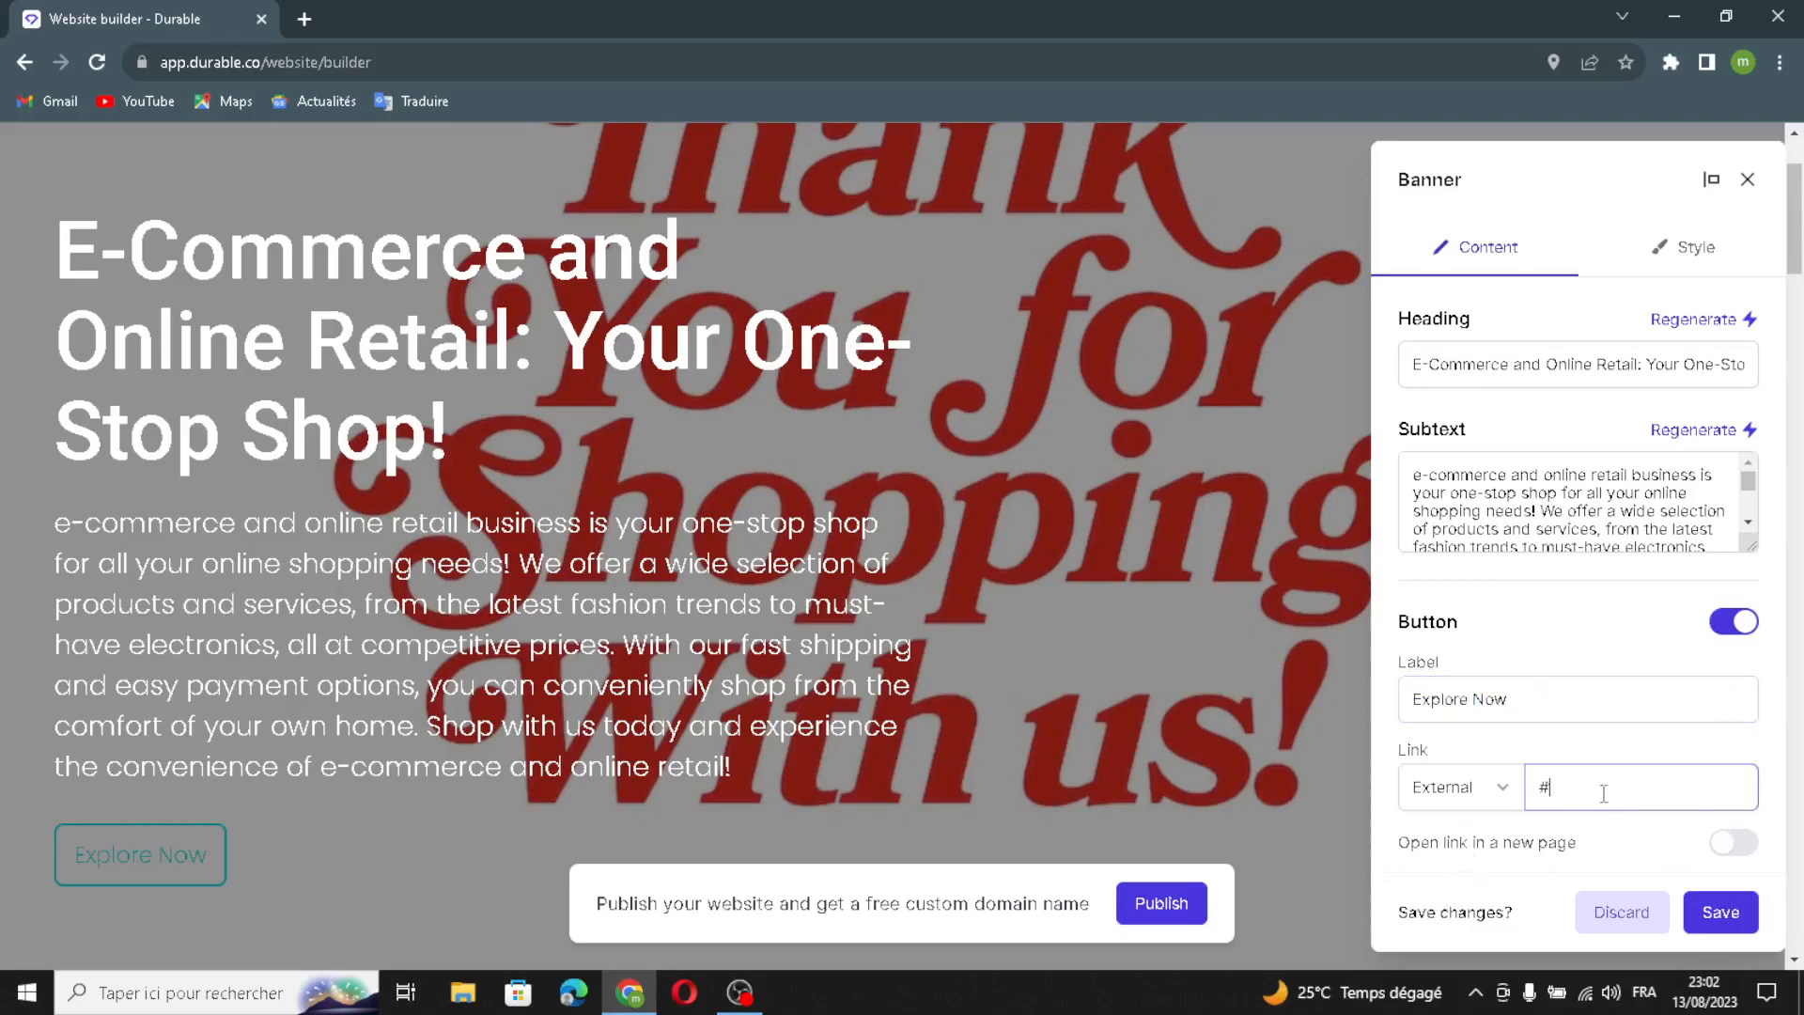
pyautogui.click(1745, 916)
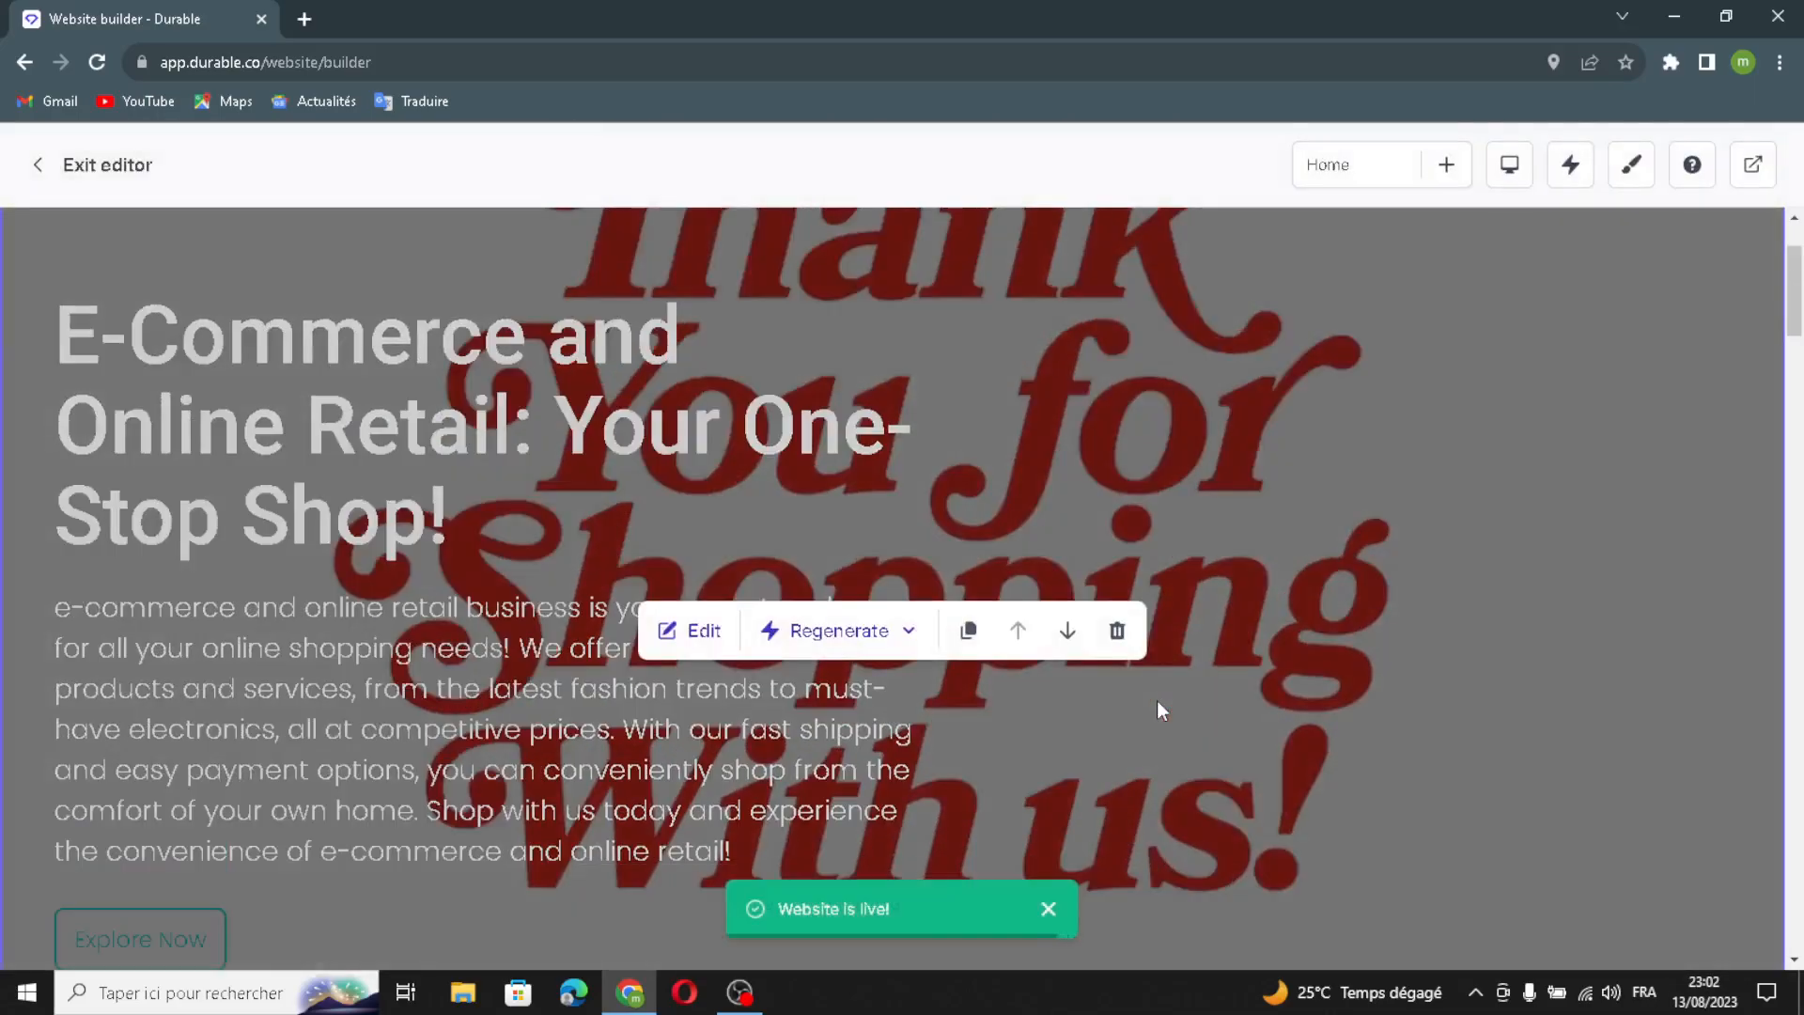
# Open the About us section's content settings and regenerate its text and image with AI.
pyautogui.scroll(-7, 915, 799)
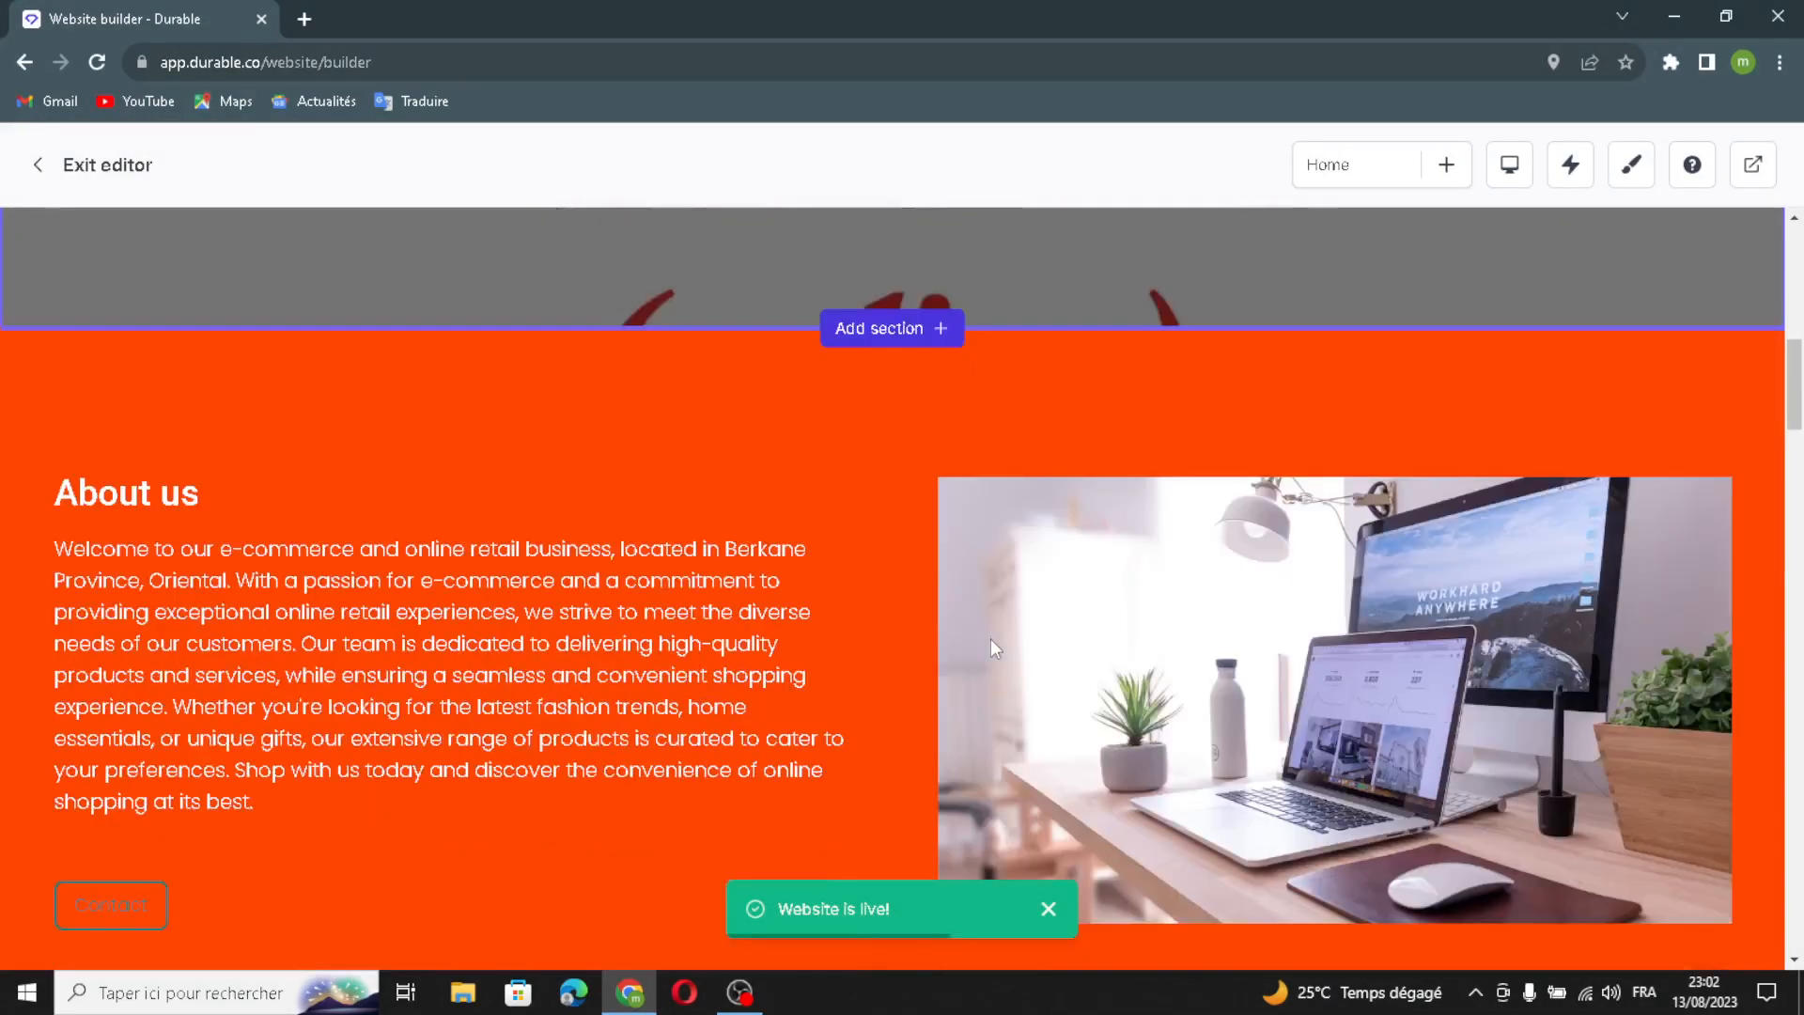
pyautogui.scroll(-3, 990, 639)
pyautogui.moveTo(858, 516)
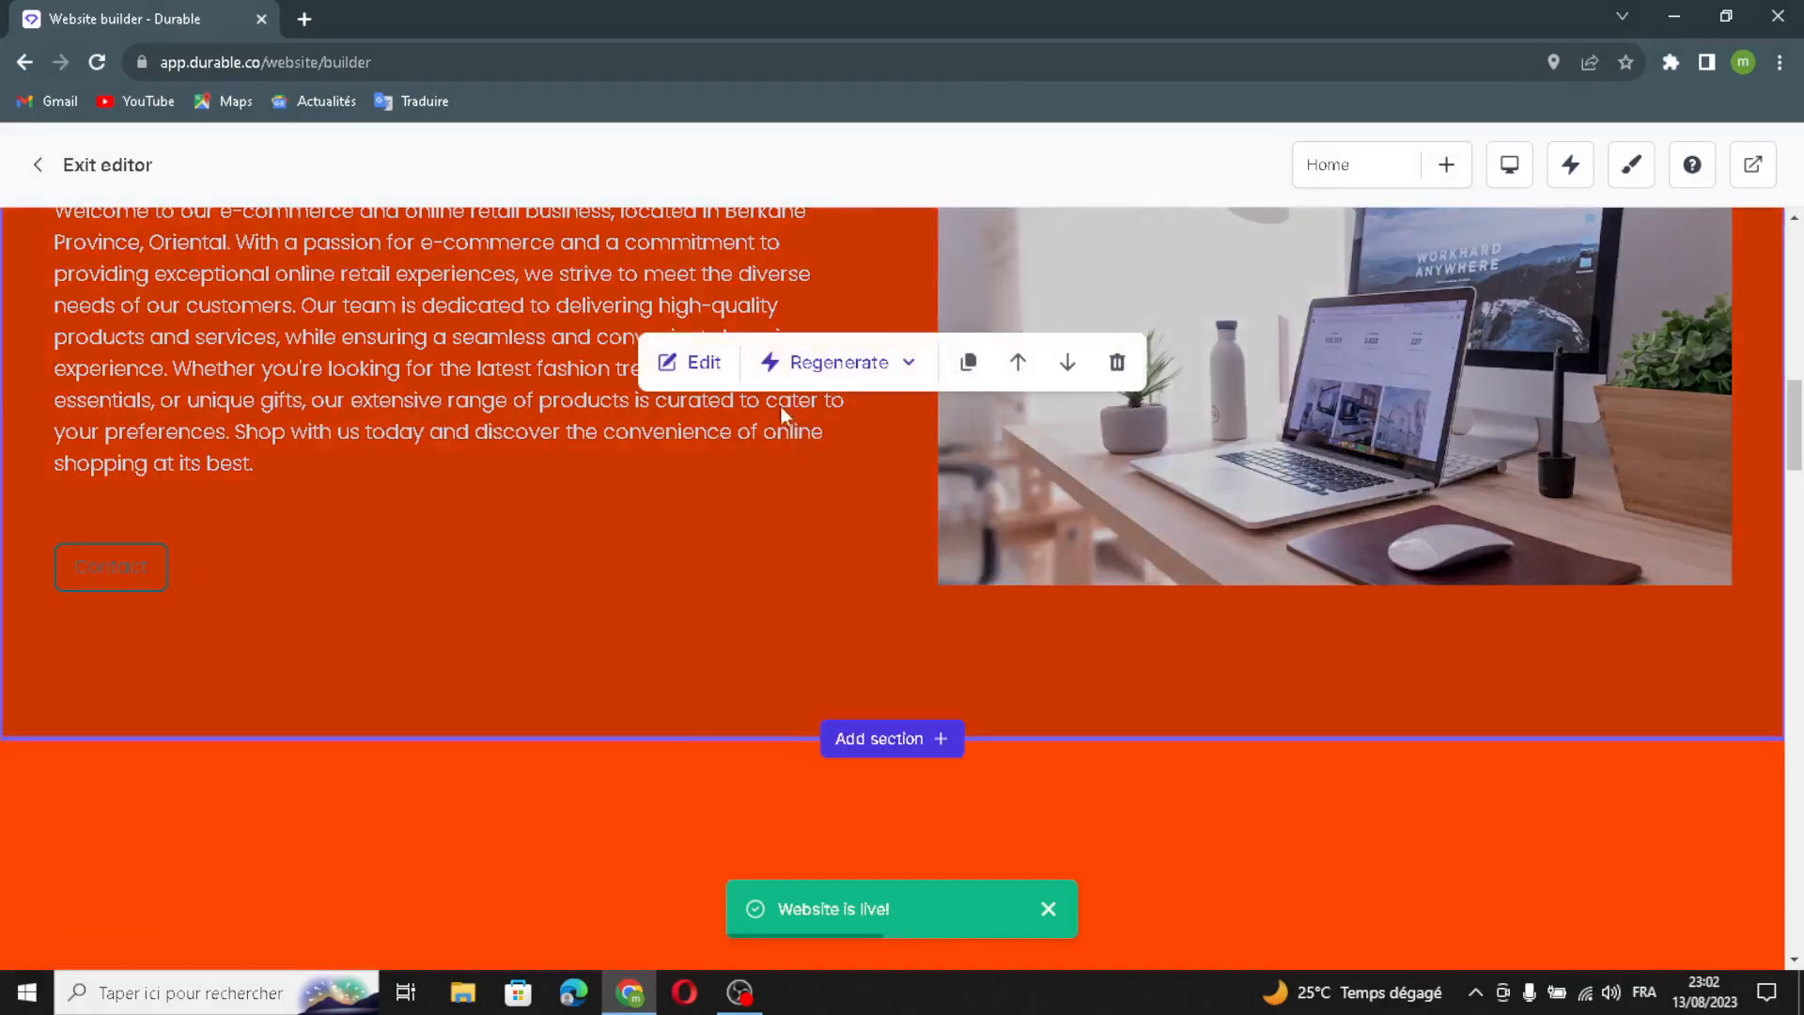
pyautogui.click(688, 359)
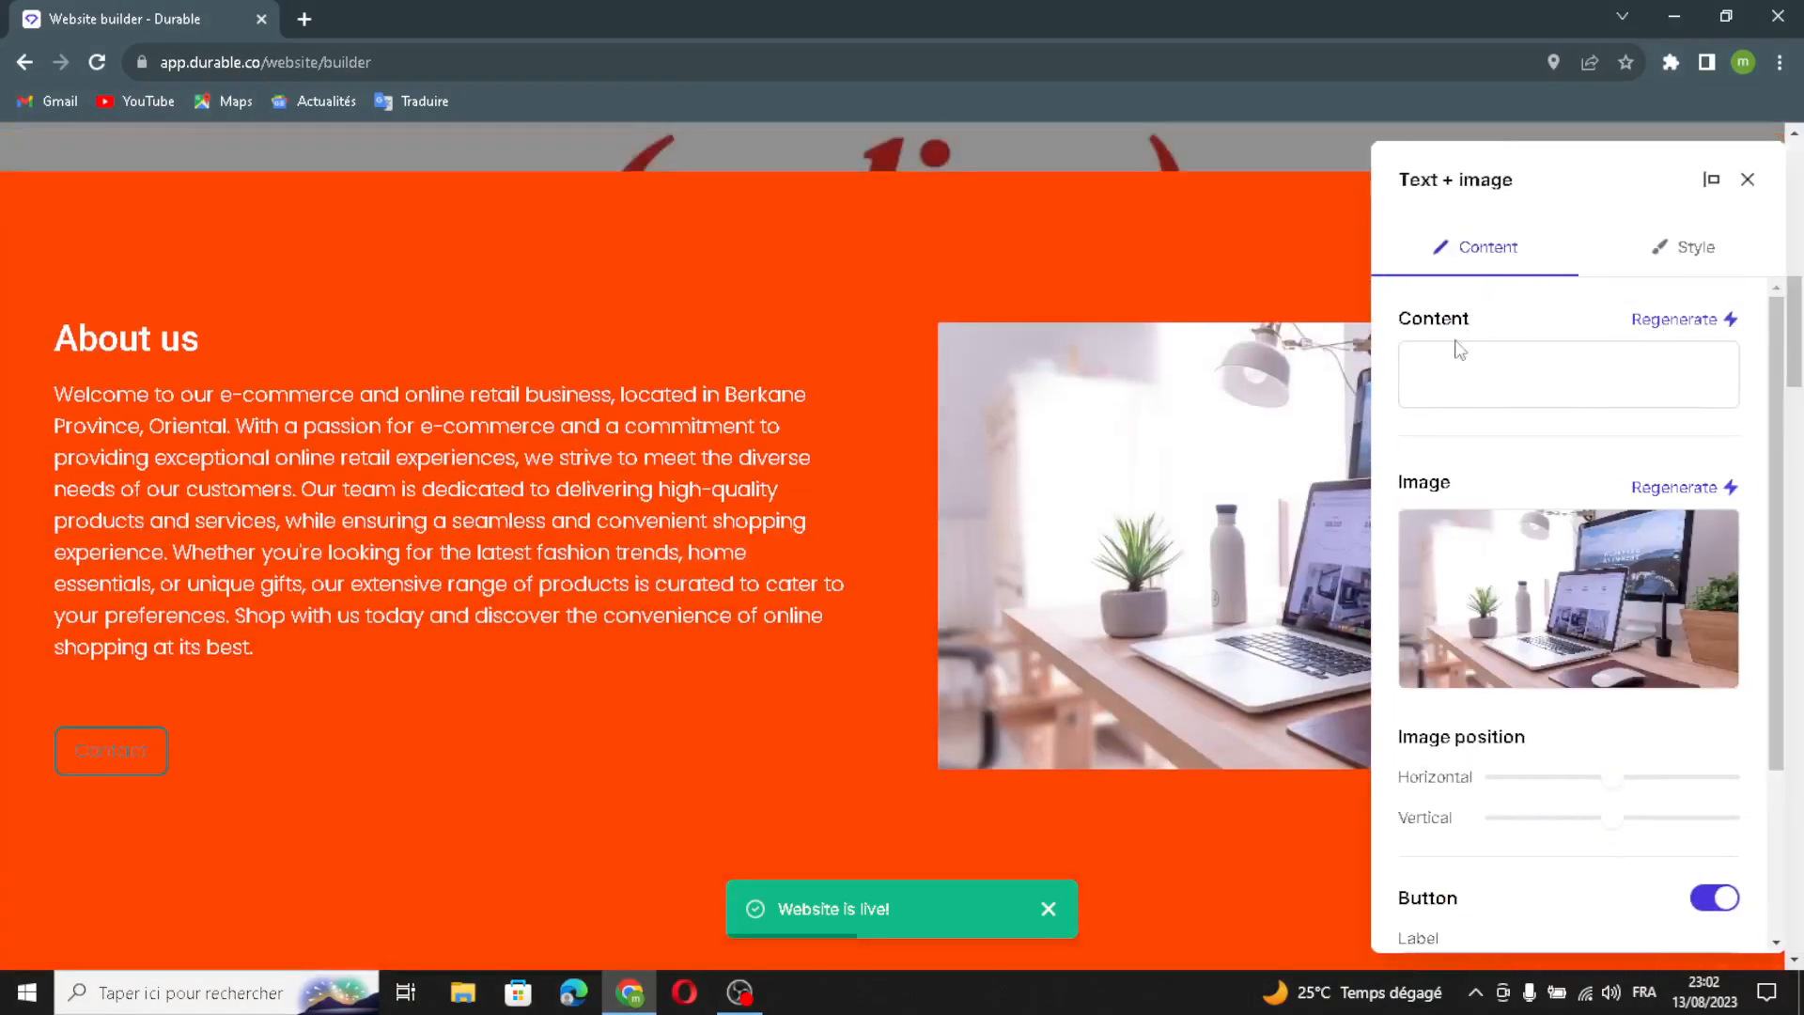
pyautogui.click(1677, 320)
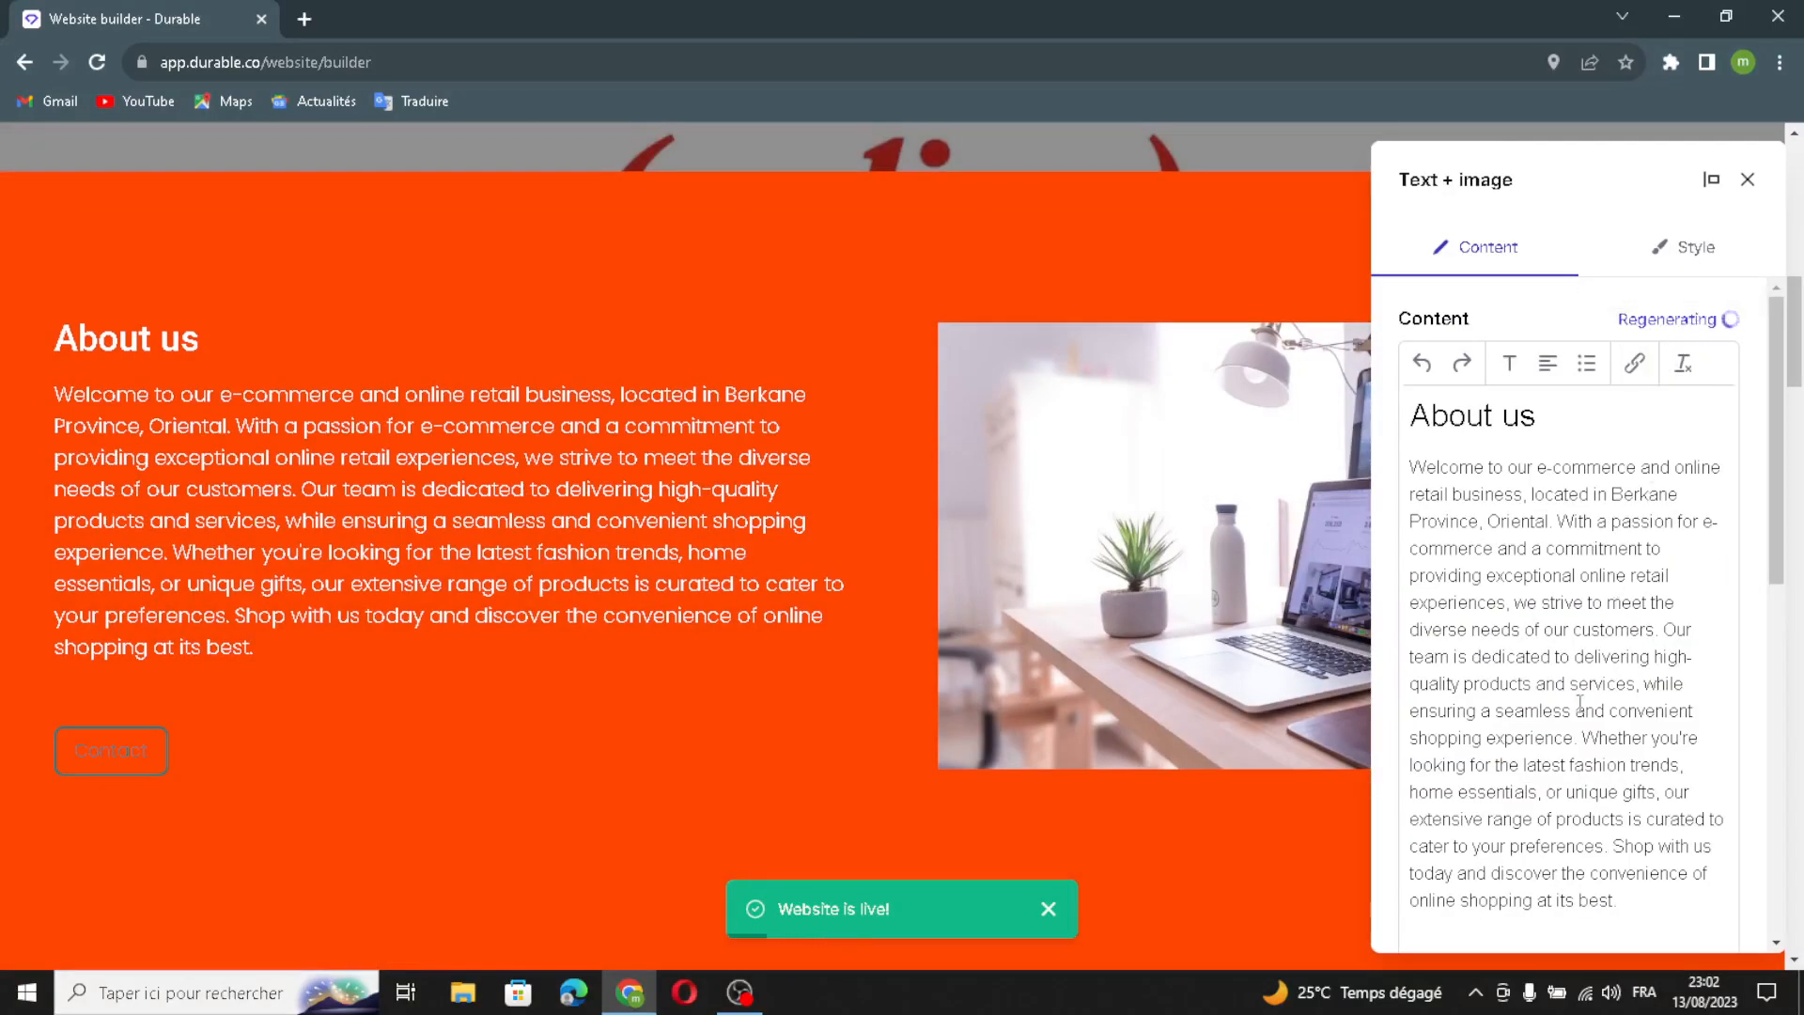
pyautogui.scroll(-5, 1579, 702)
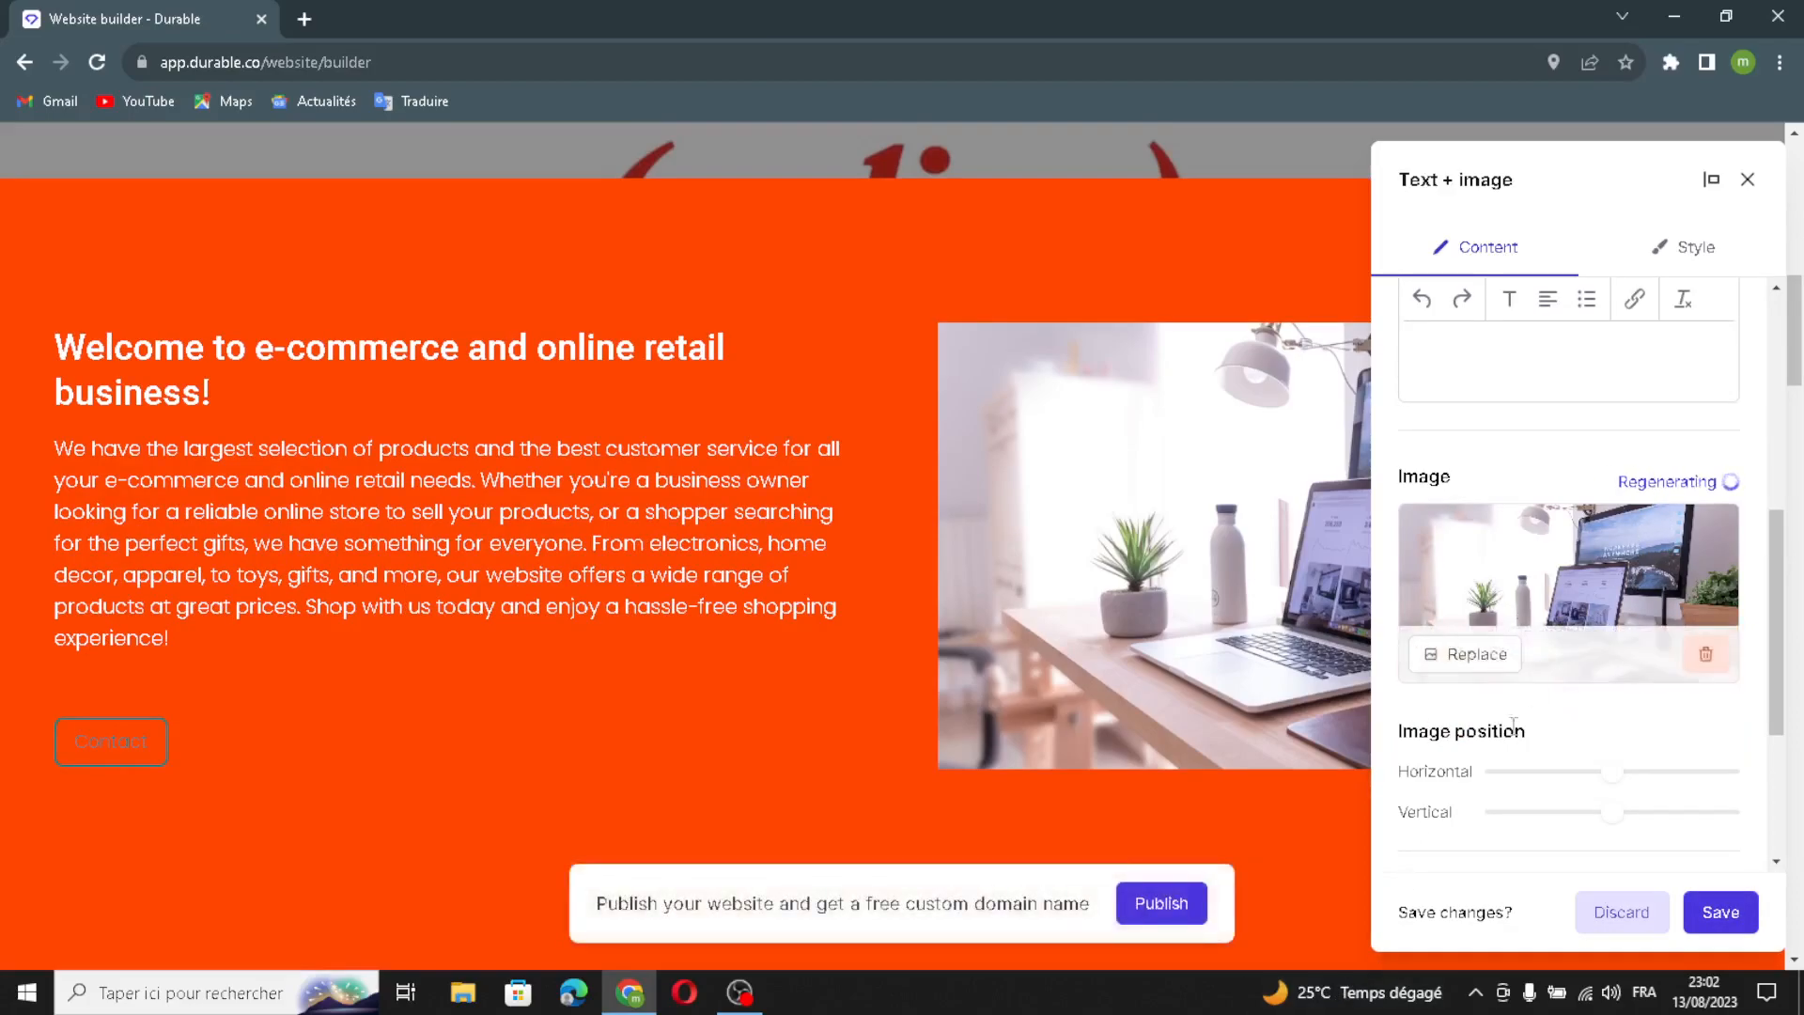
pyautogui.scroll(-2, 1448, 488)
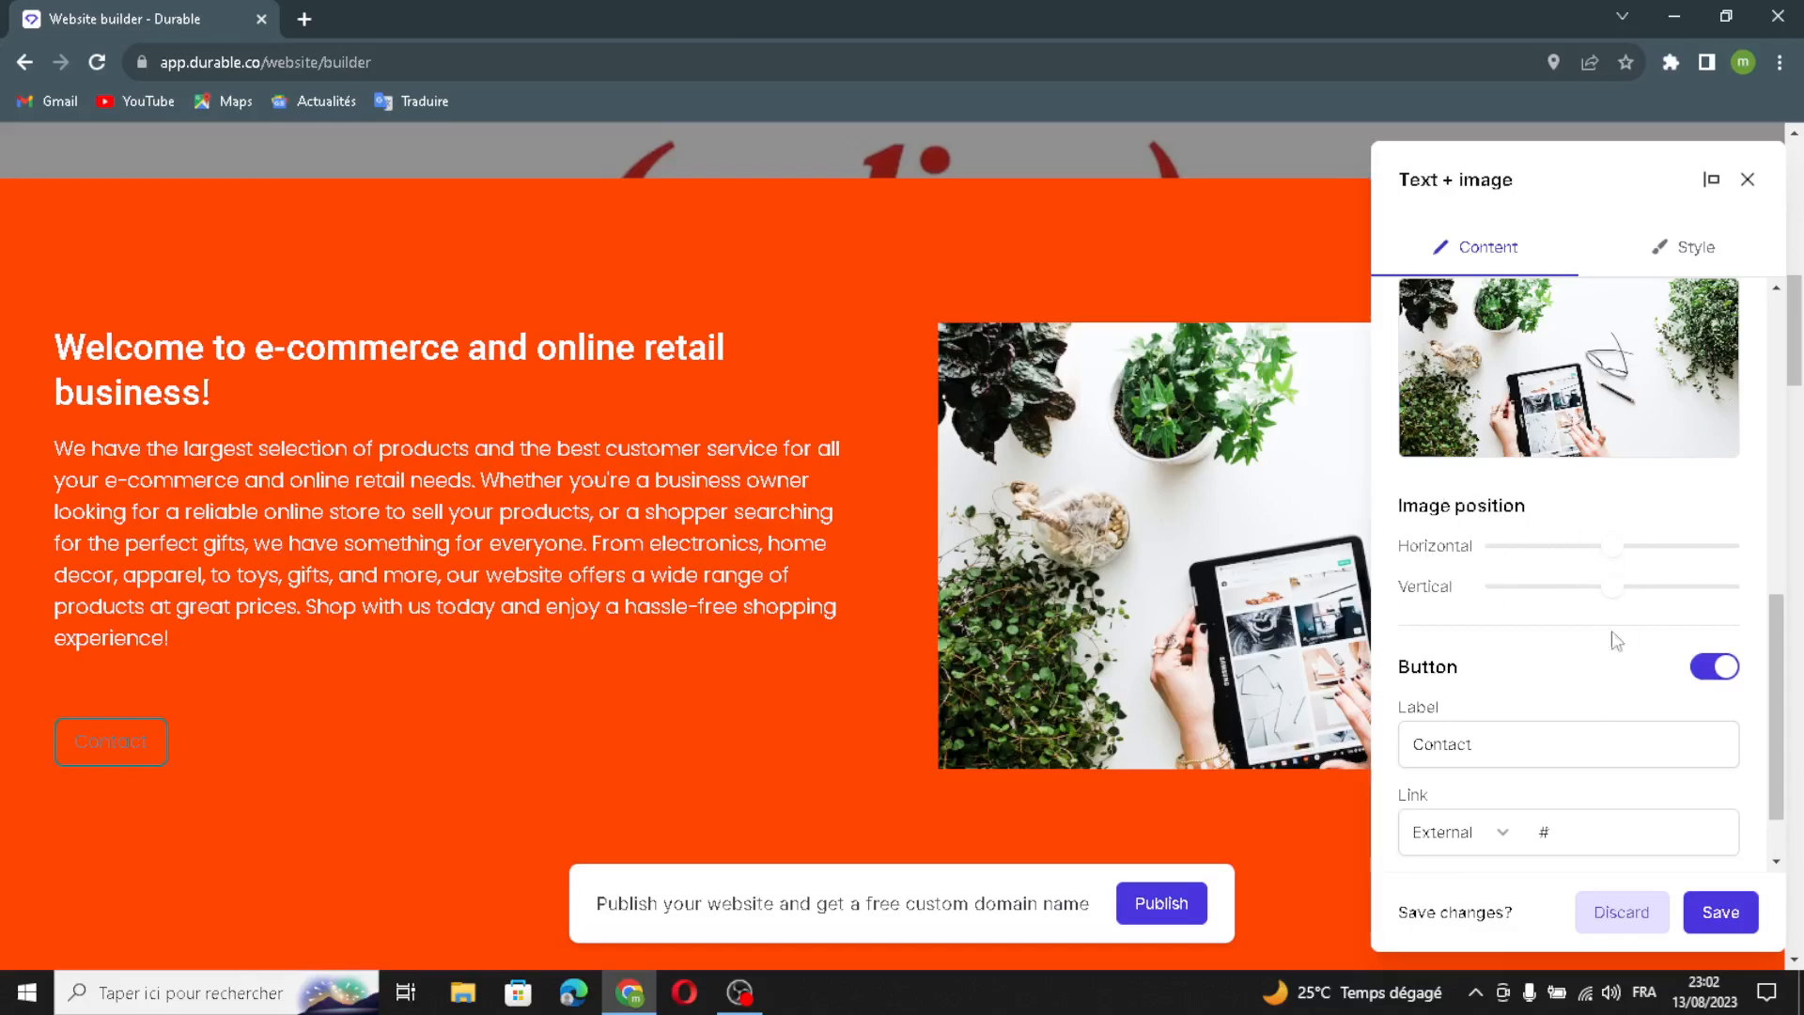
# Check the label and link of the section's "Contact" button and save the text and image section.
pyautogui.scroll(-1, 1489, 704)
pyautogui.click(1504, 658)
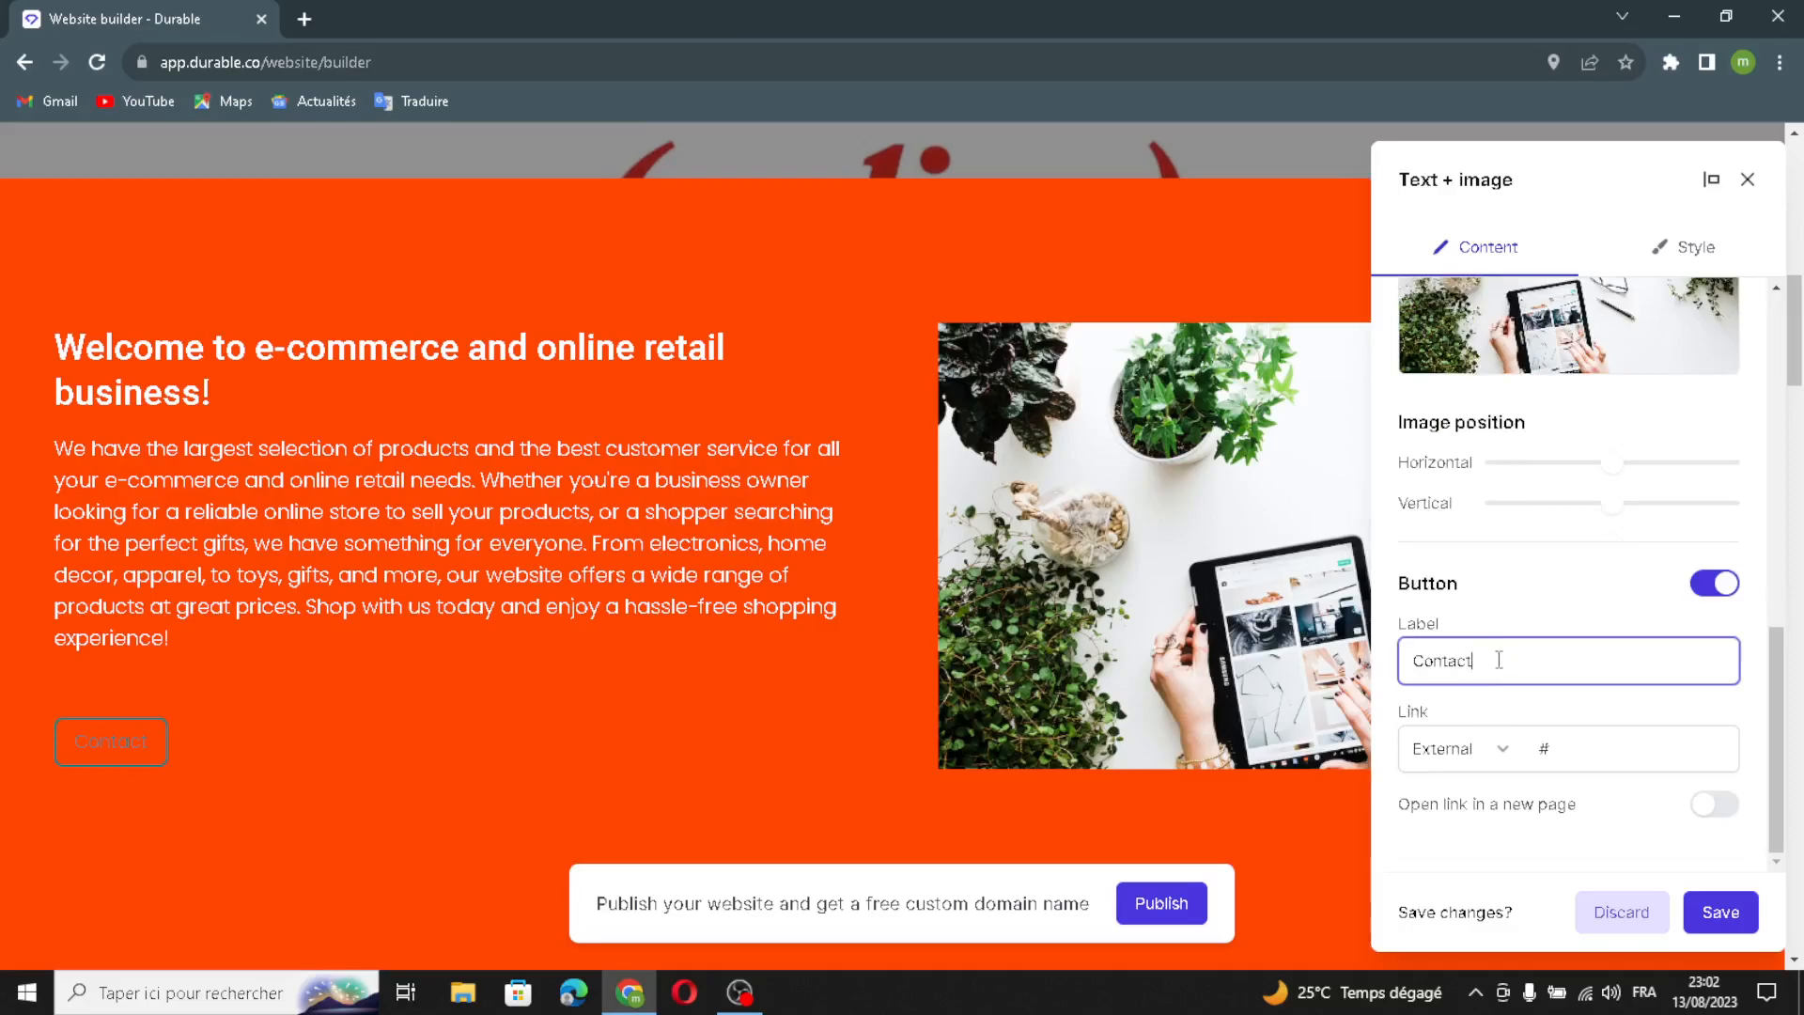
pyautogui.moveTo(1473, 660); pyautogui.dragTo(1448, 661)
pyautogui.click(1481, 669)
pyautogui.click(1591, 762)
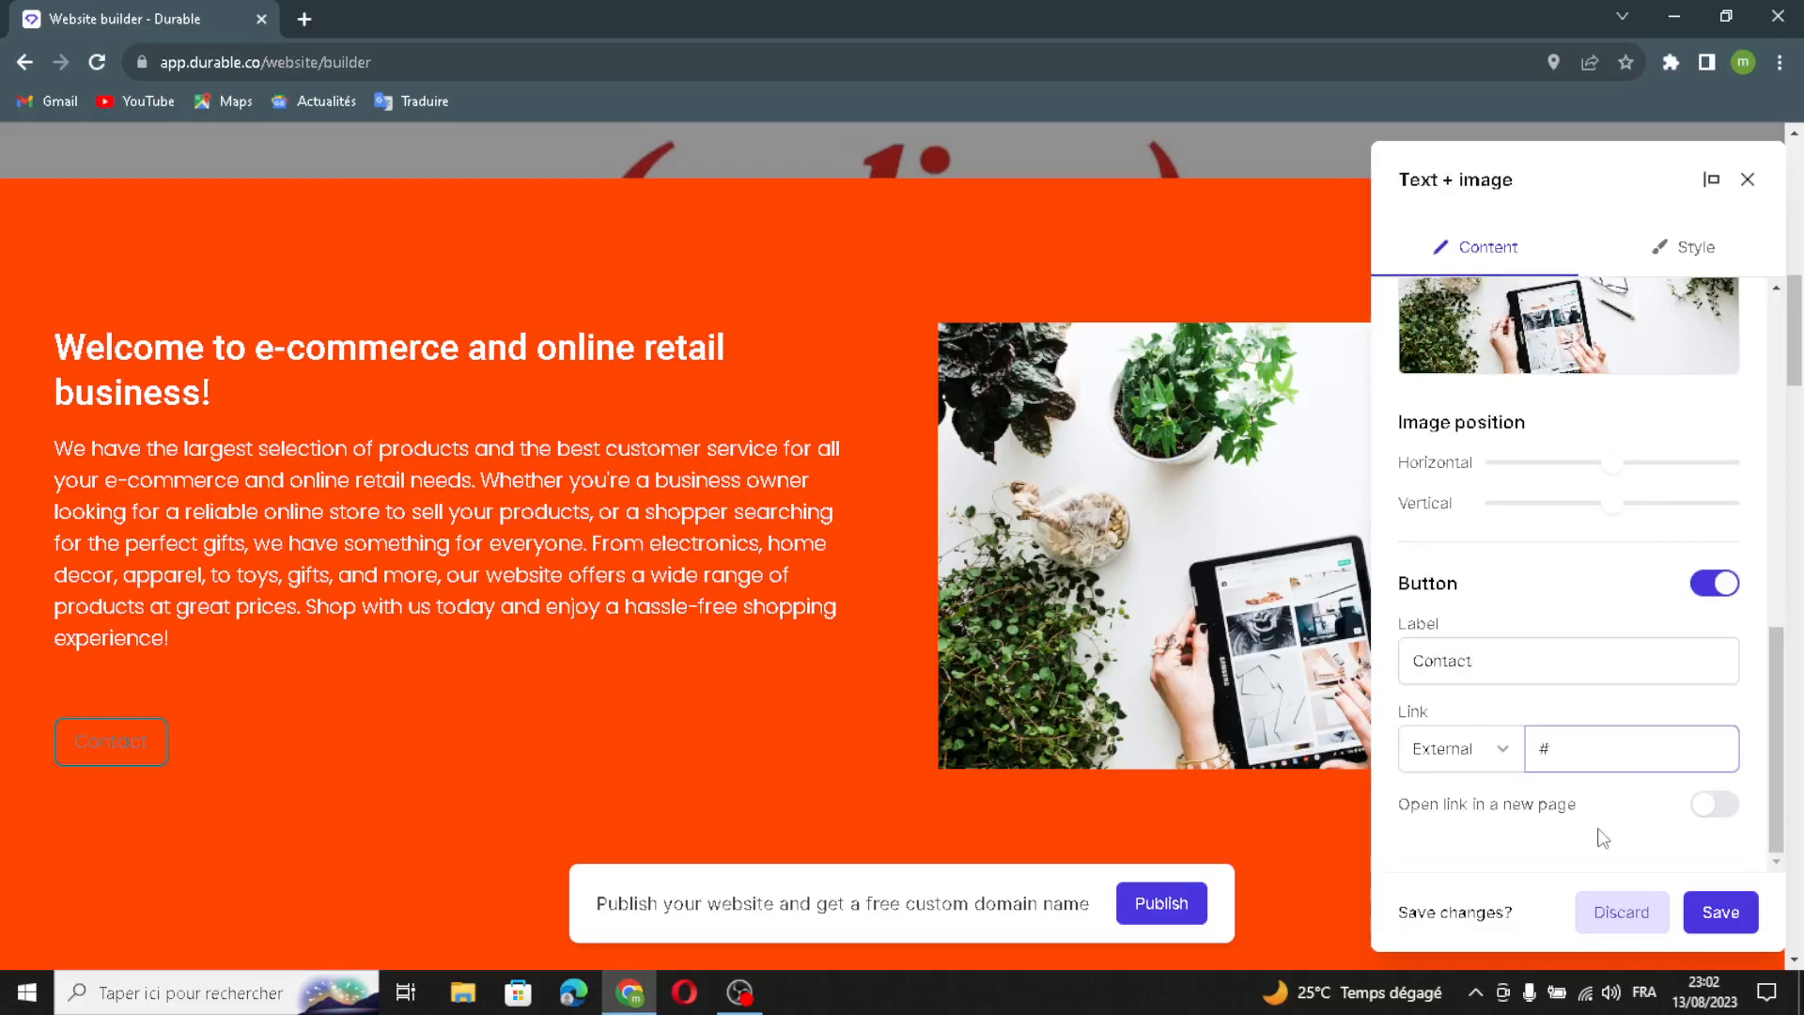
pyautogui.click(1739, 923)
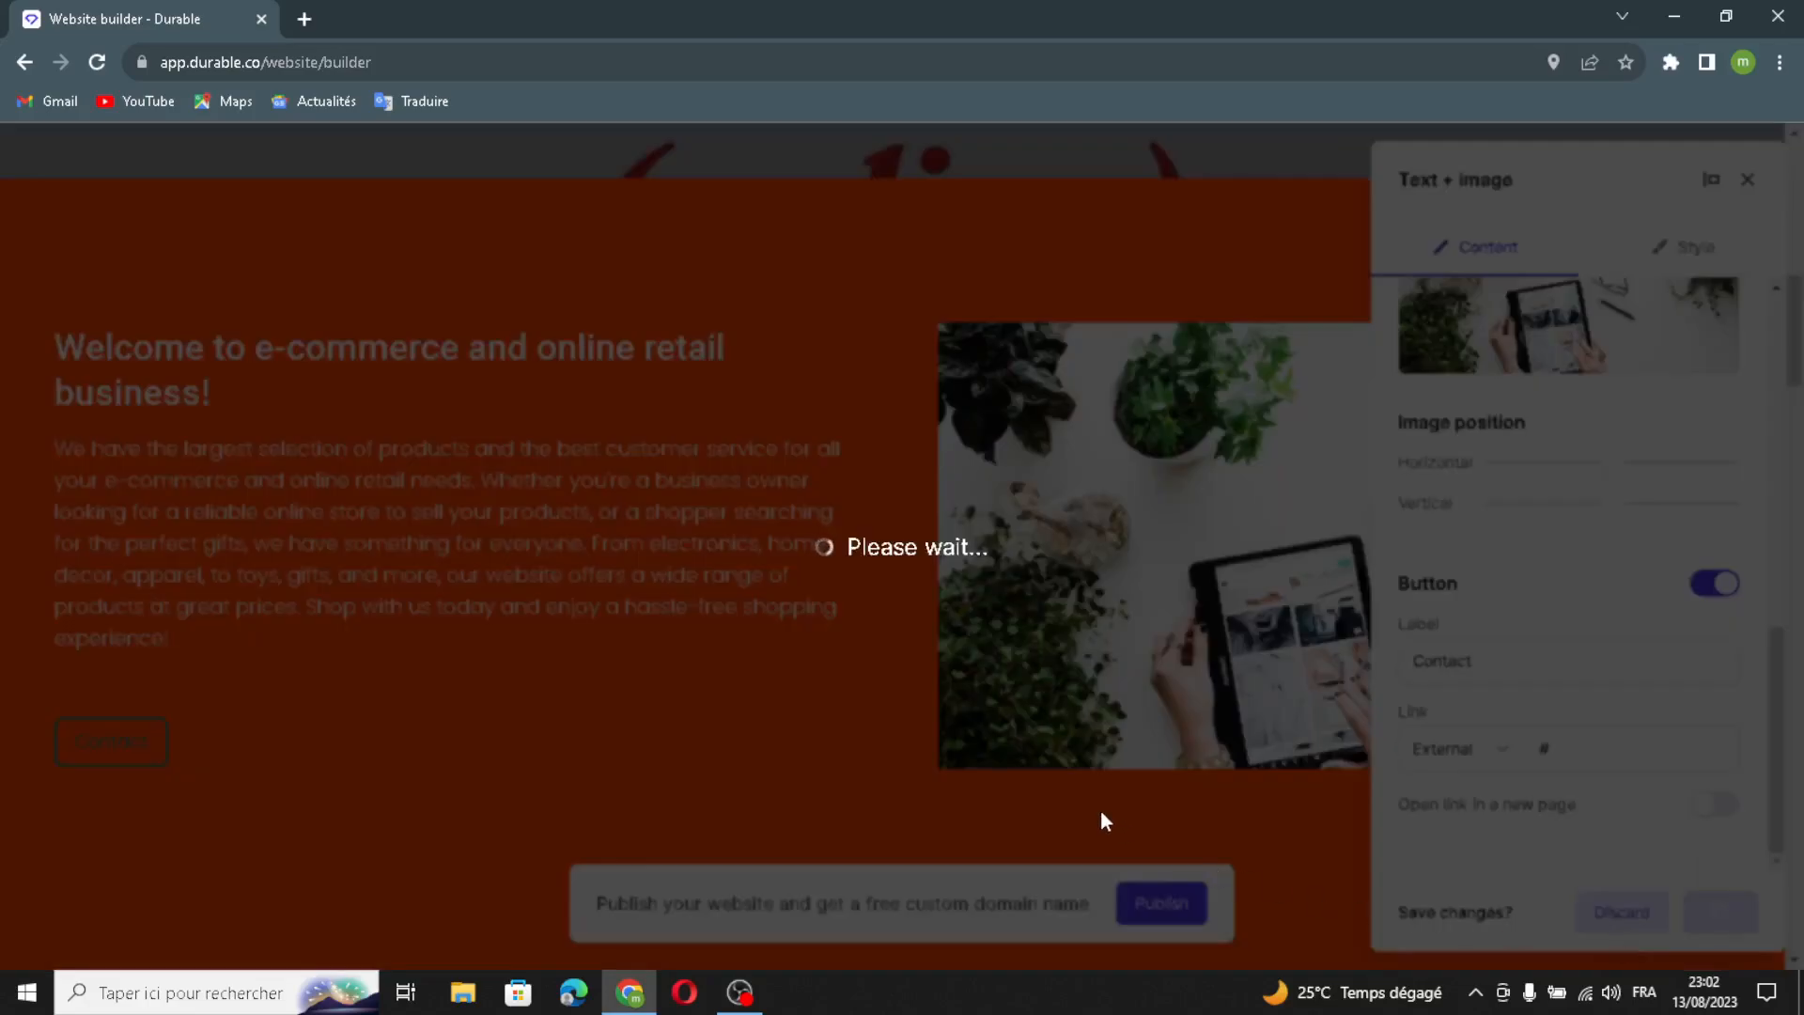
# Open the Our Services section's content settings and review its heading, display options and list items.
pyautogui.scroll(-10, 1108, 676)
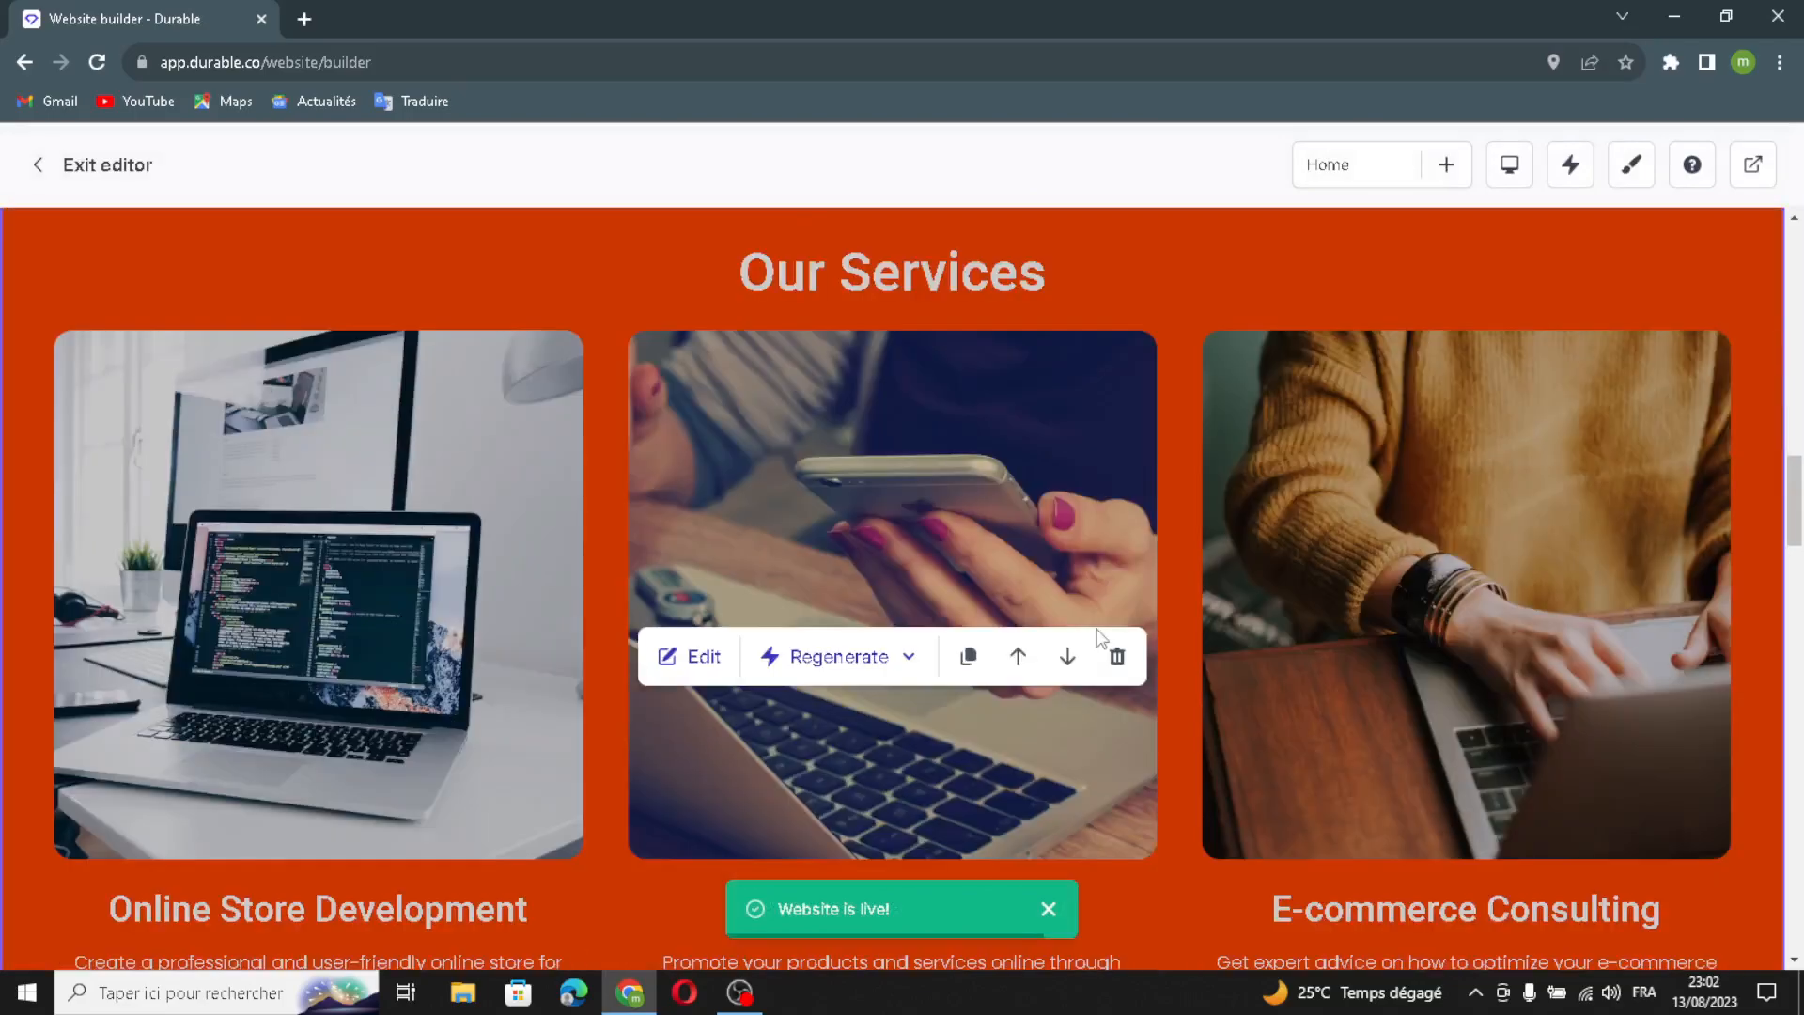
pyautogui.scroll(-2, 944, 684)
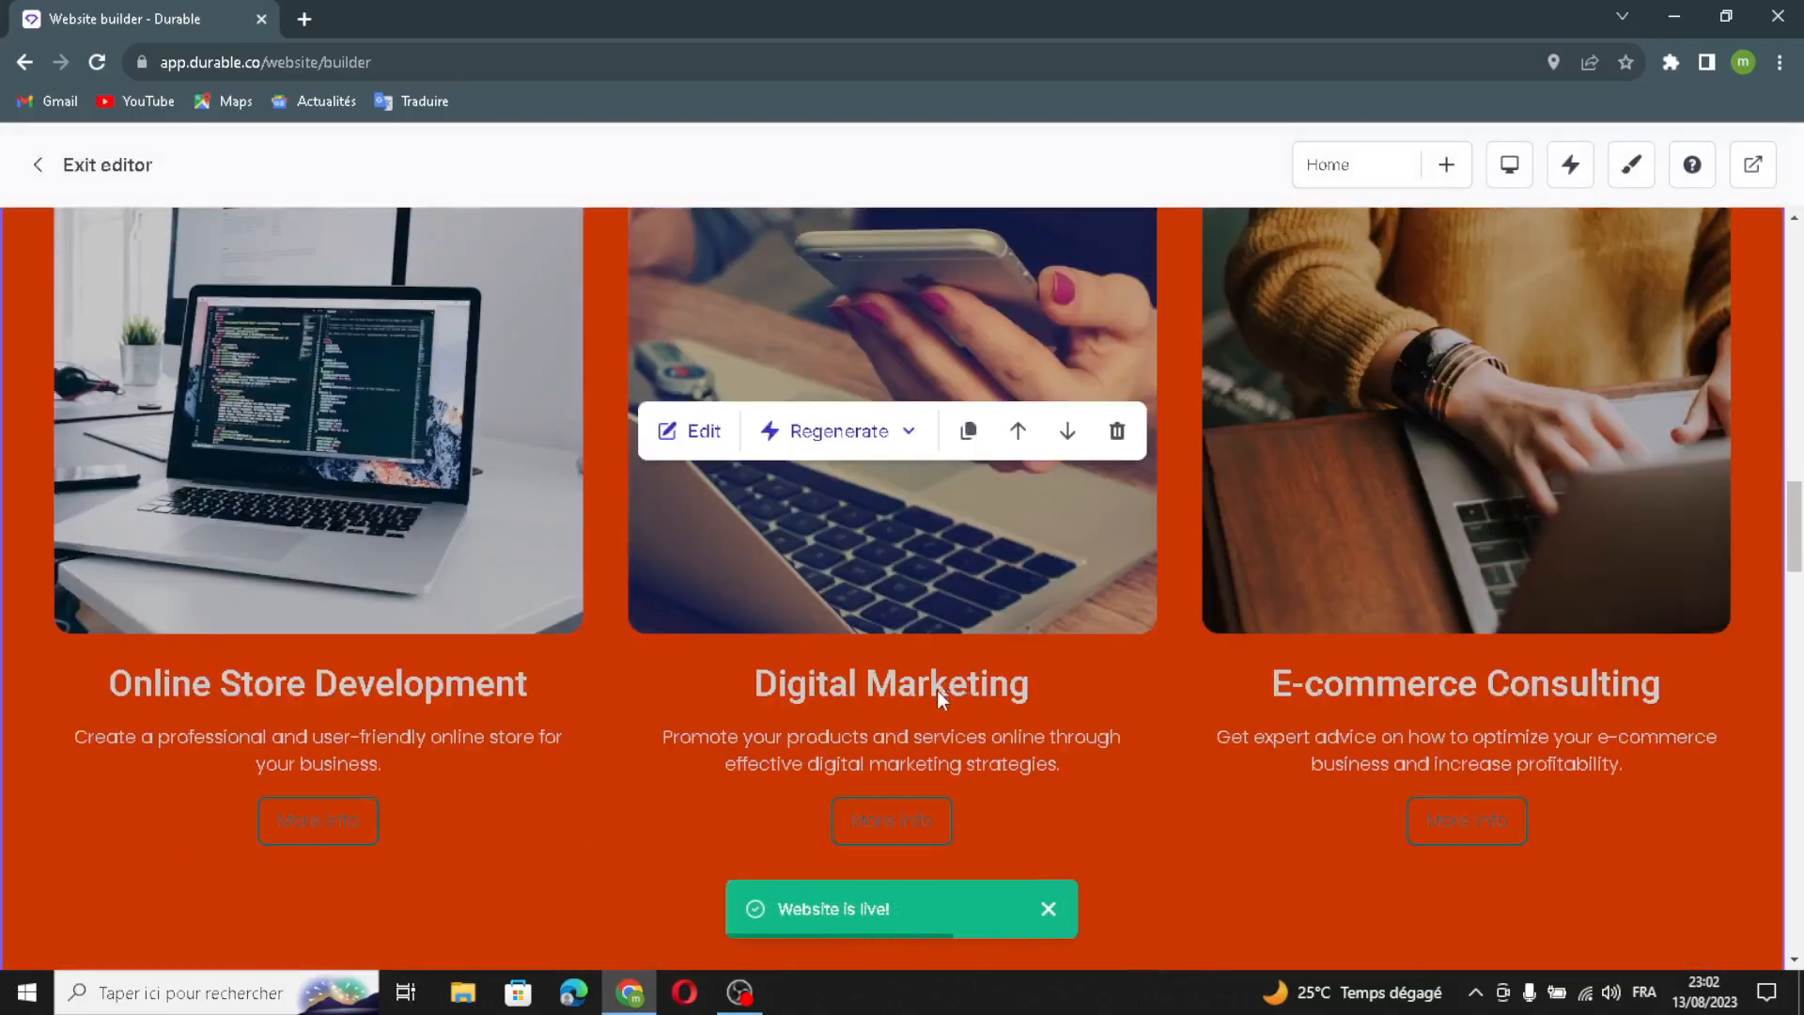
pyautogui.scroll(4, 995, 724)
pyautogui.scroll(-1, 892, 617)
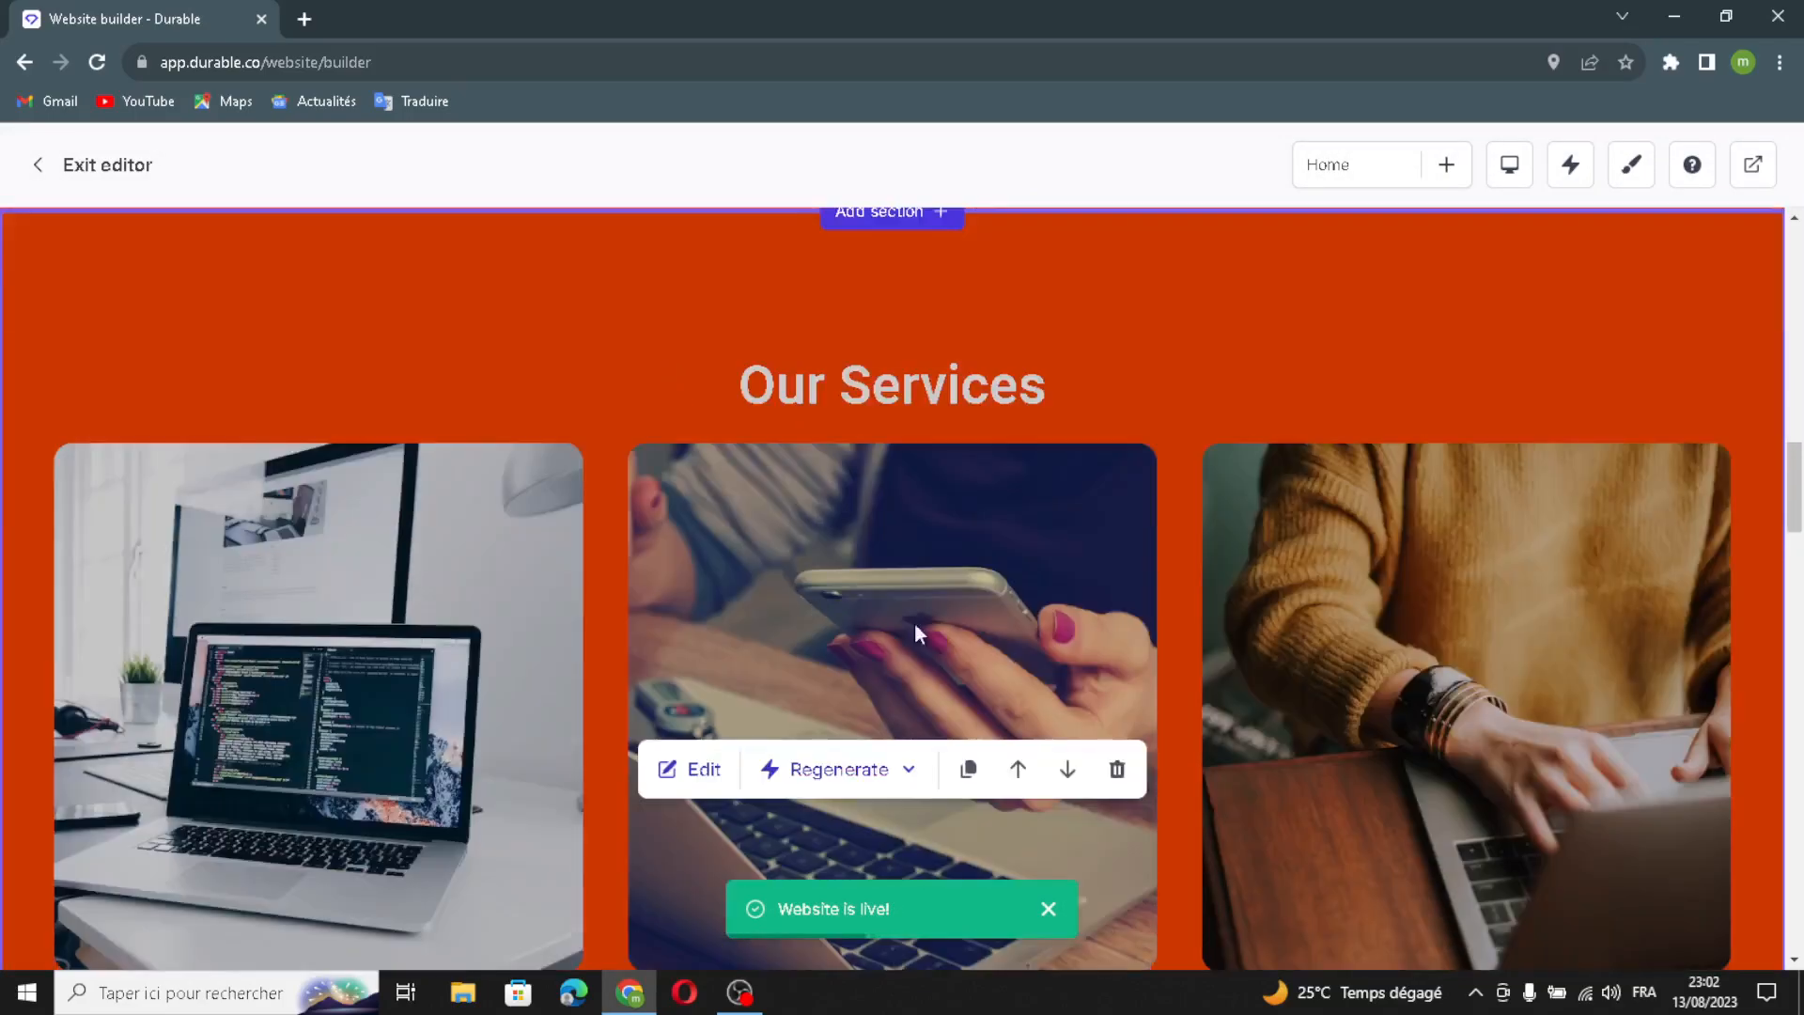
pyautogui.click(700, 768)
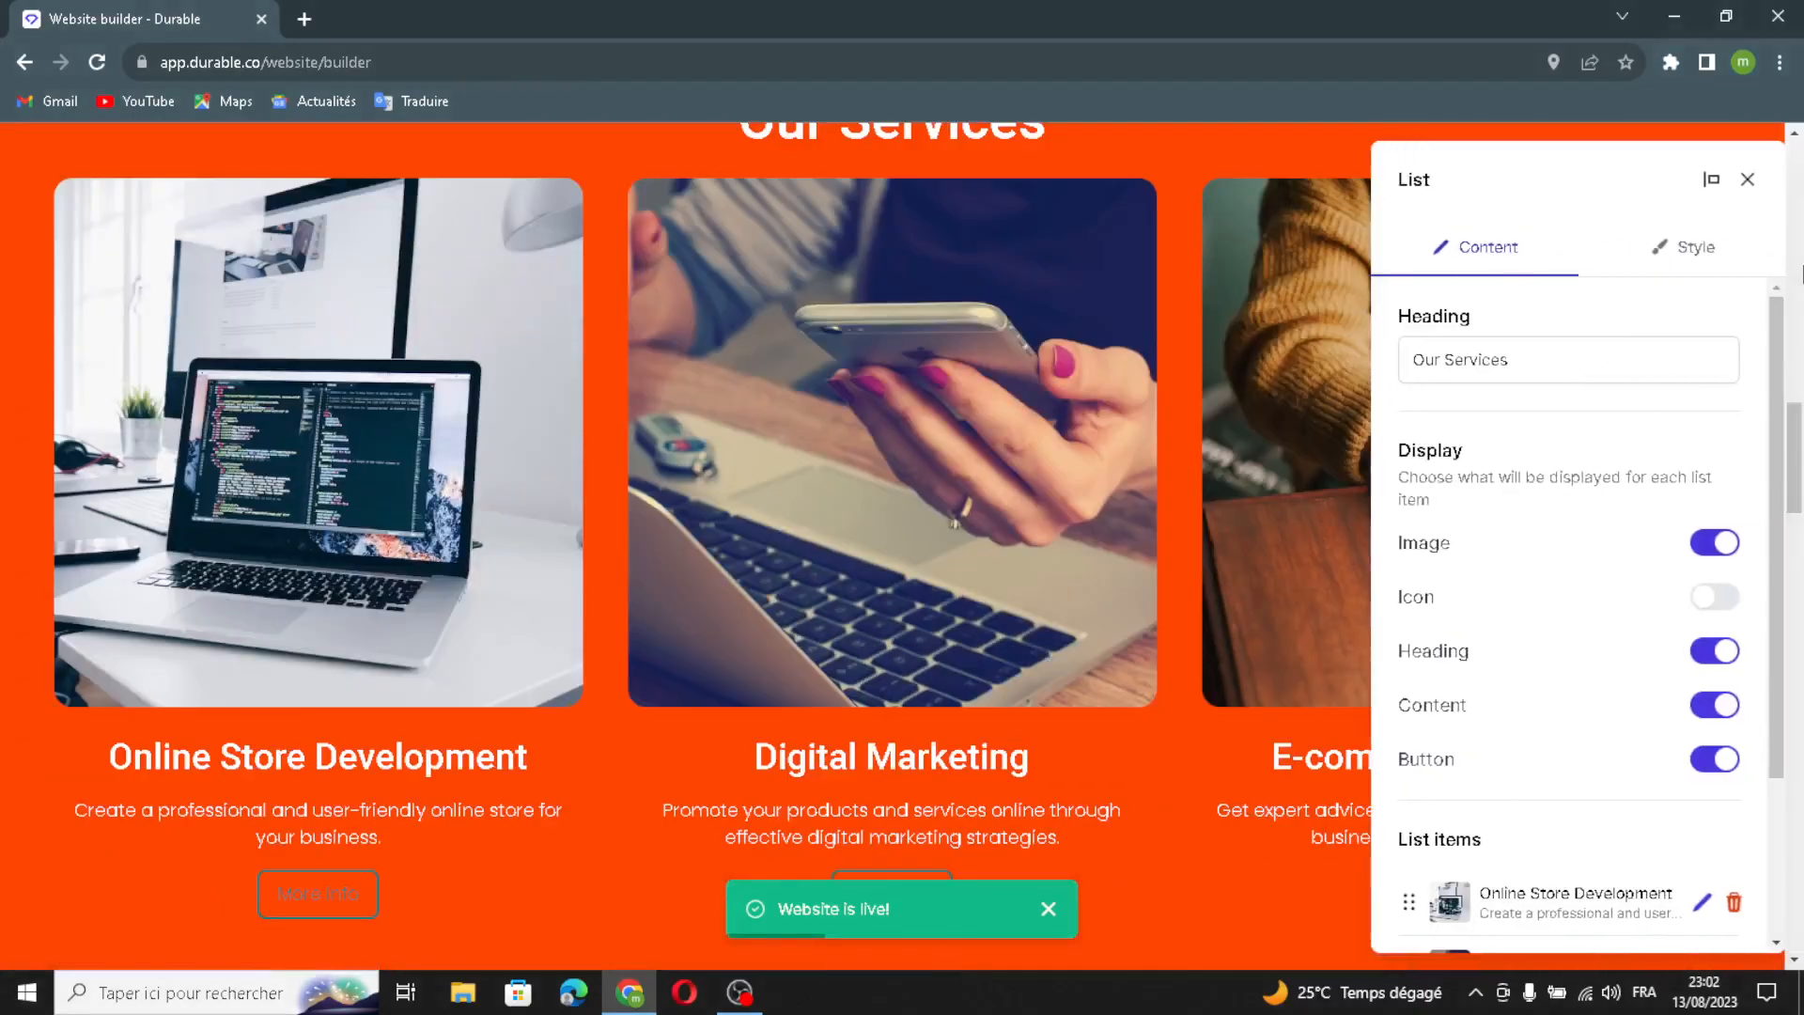
pyautogui.moveTo(1541, 360); pyautogui.dragTo(1400, 376)
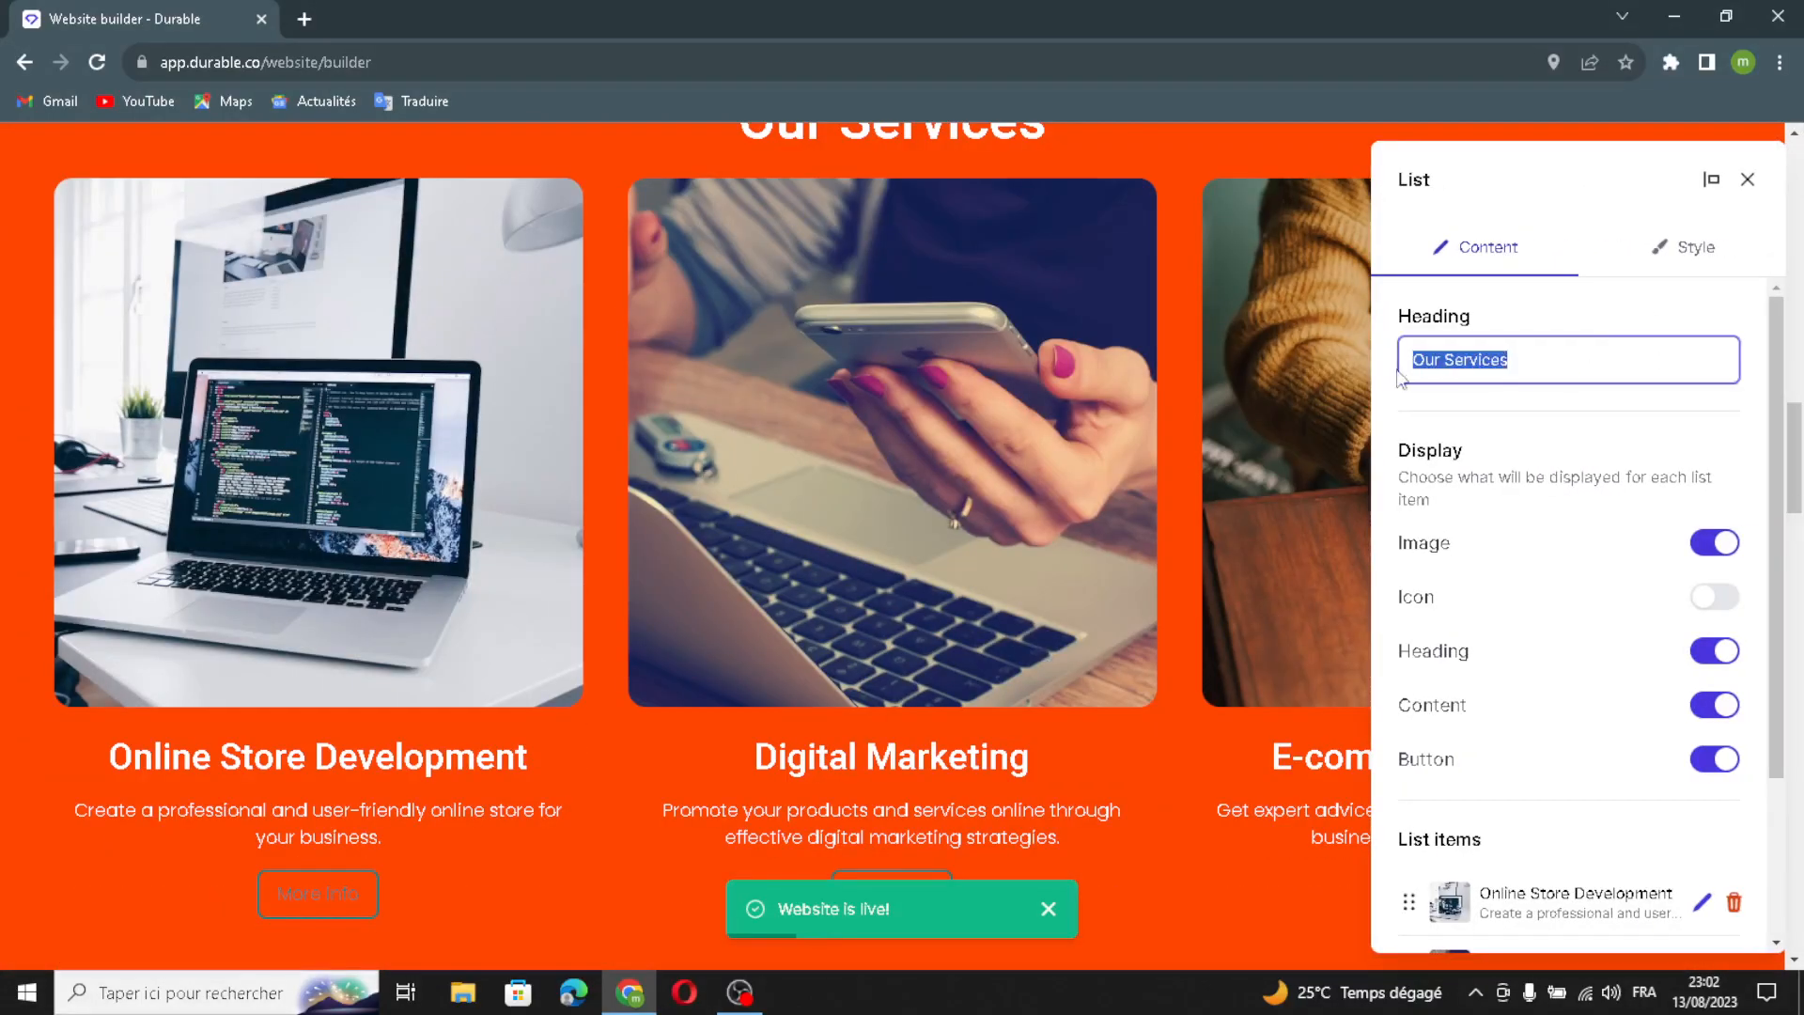
pyautogui.click(1574, 421)
pyautogui.scroll(-1, 1382, 461)
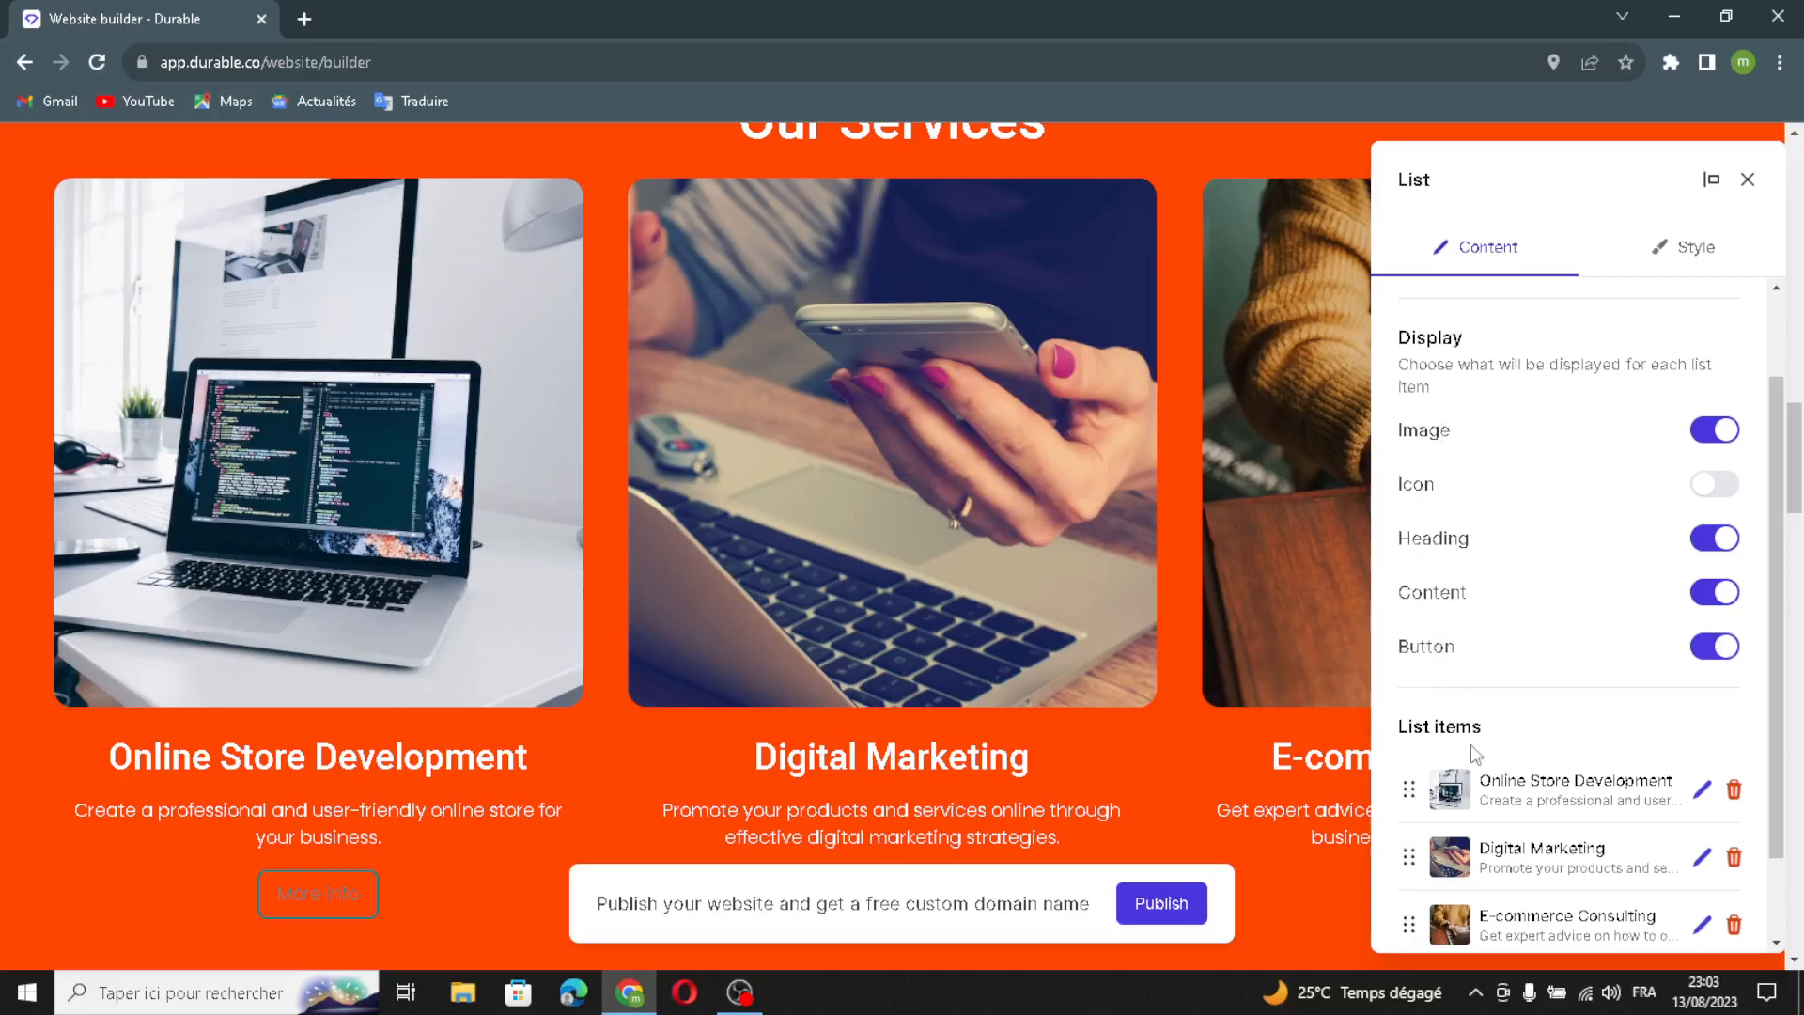
pyautogui.scroll(-1, 1558, 711)
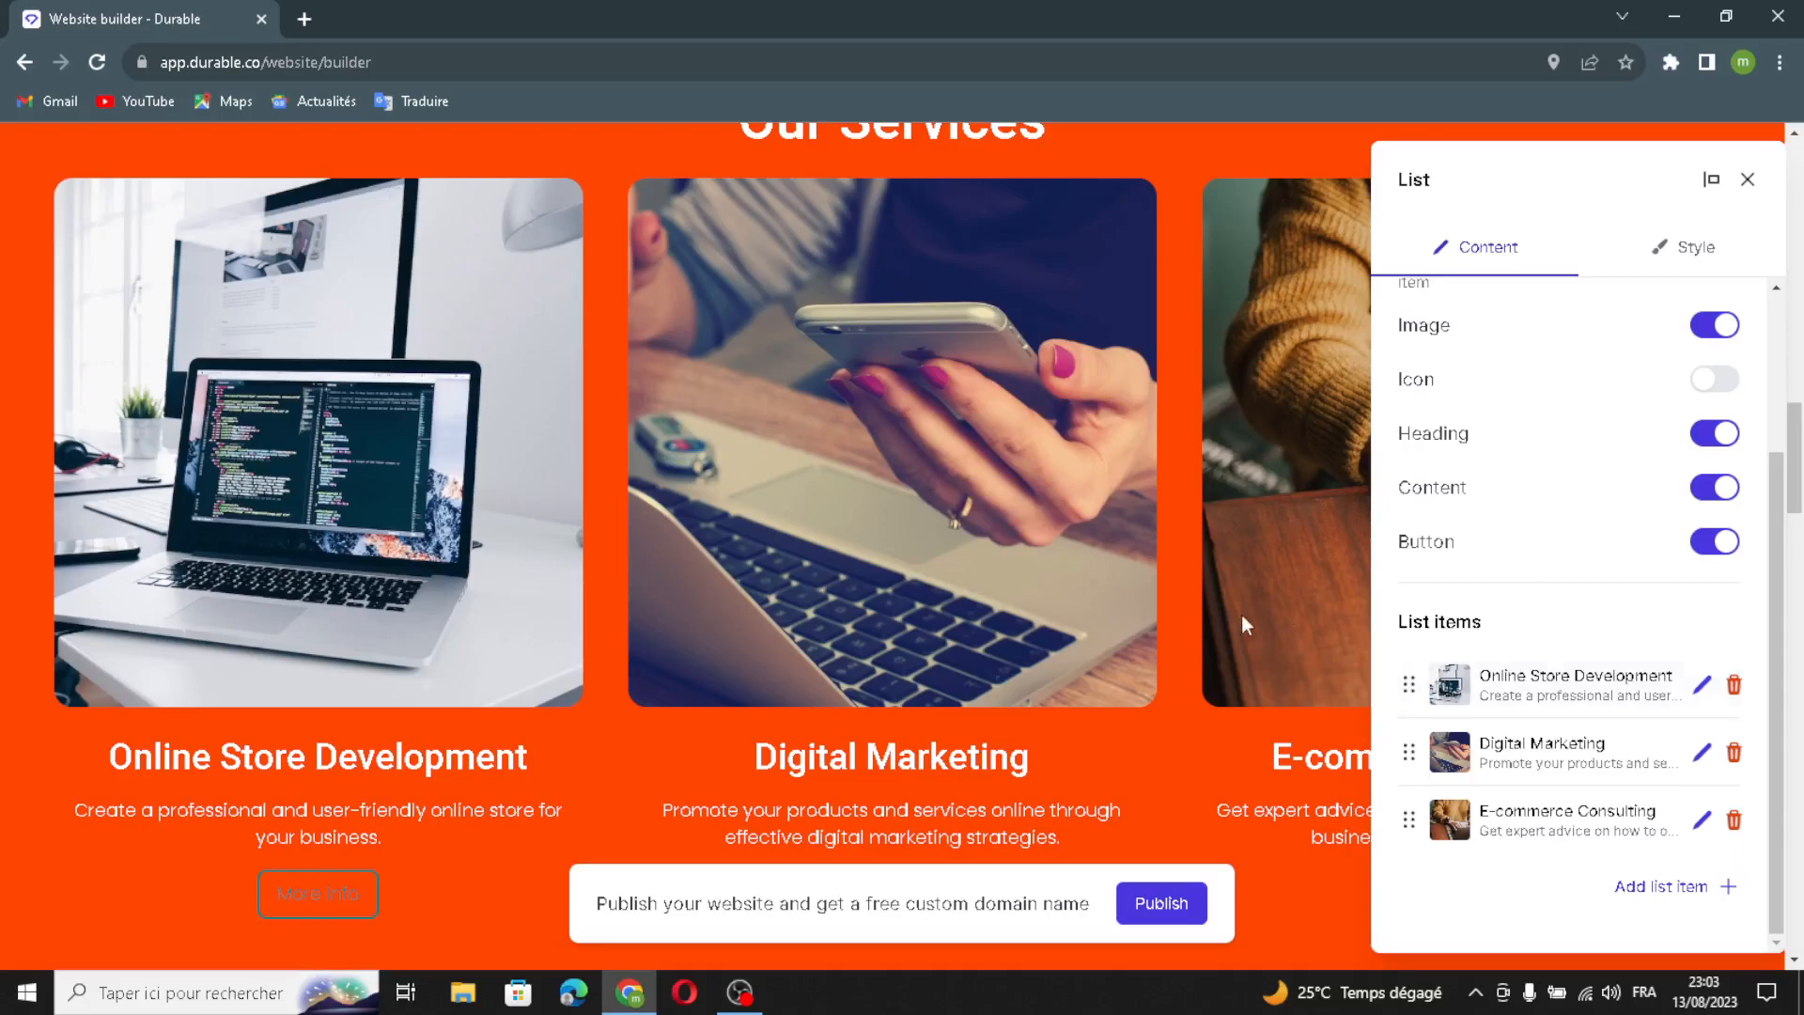
# Add a new list item to Our Services and generate its image and title with AI.
pyautogui.click(1635, 885)
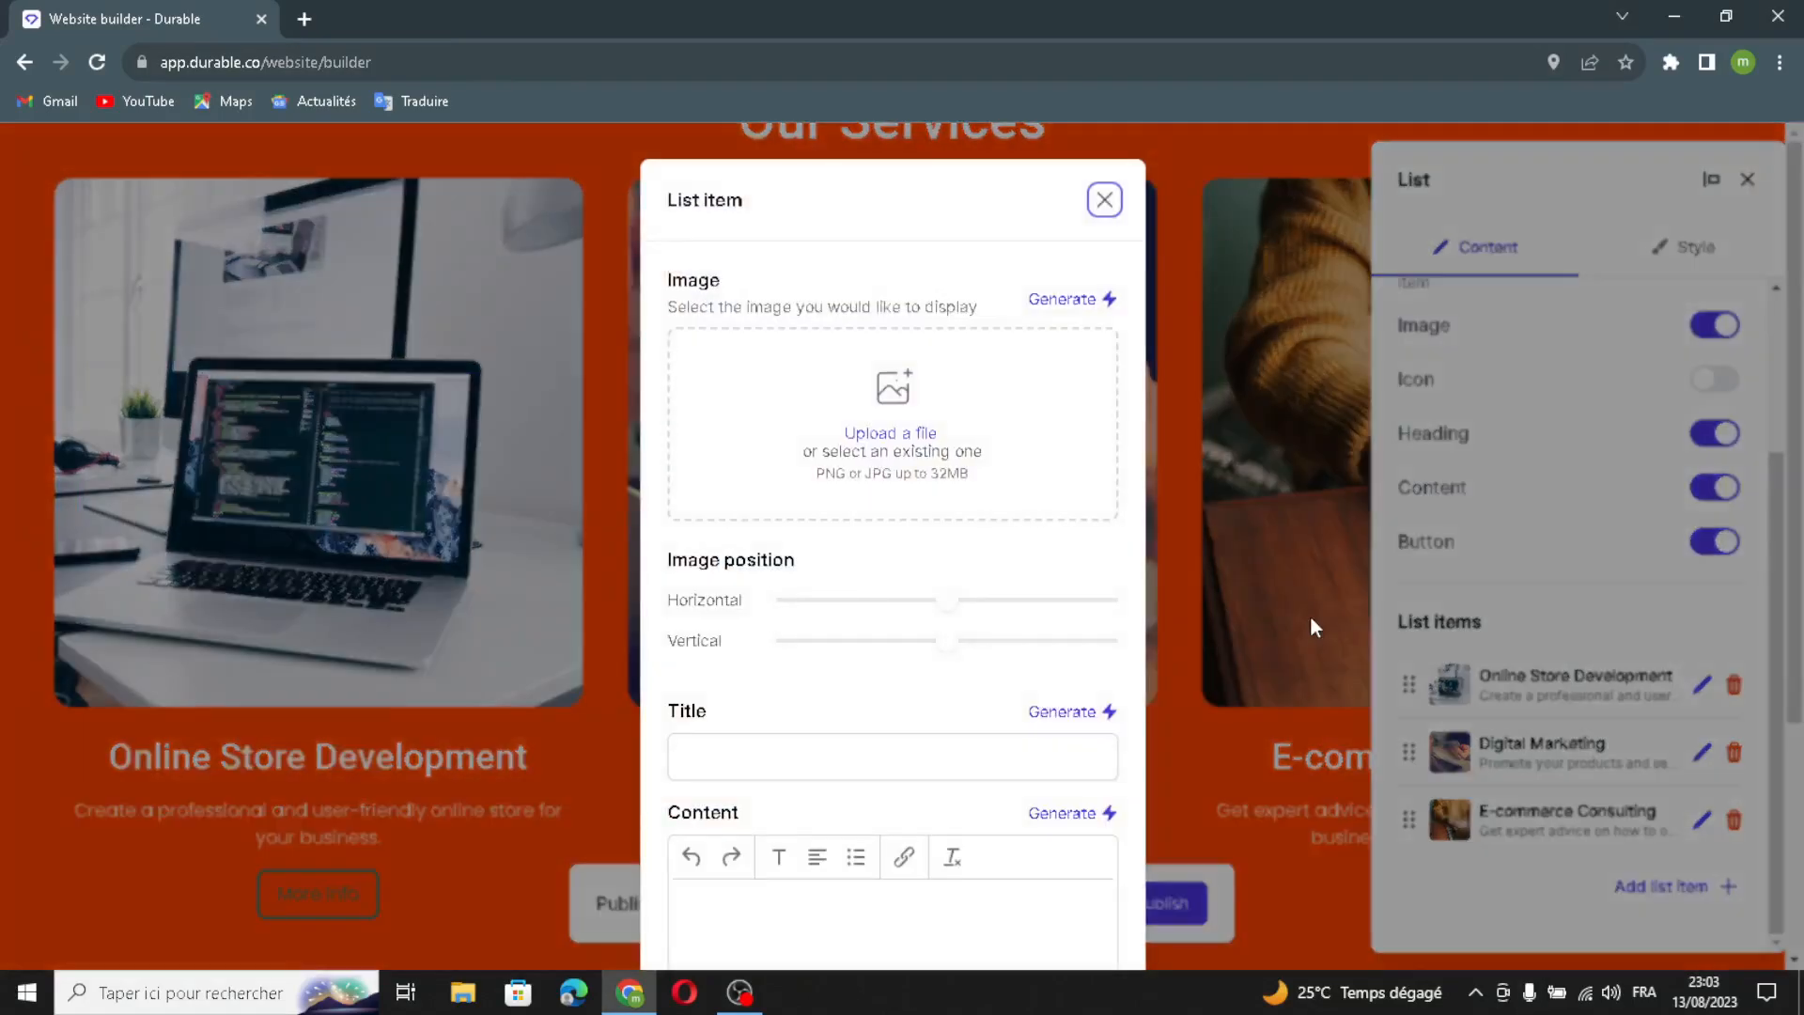
pyautogui.click(1061, 299)
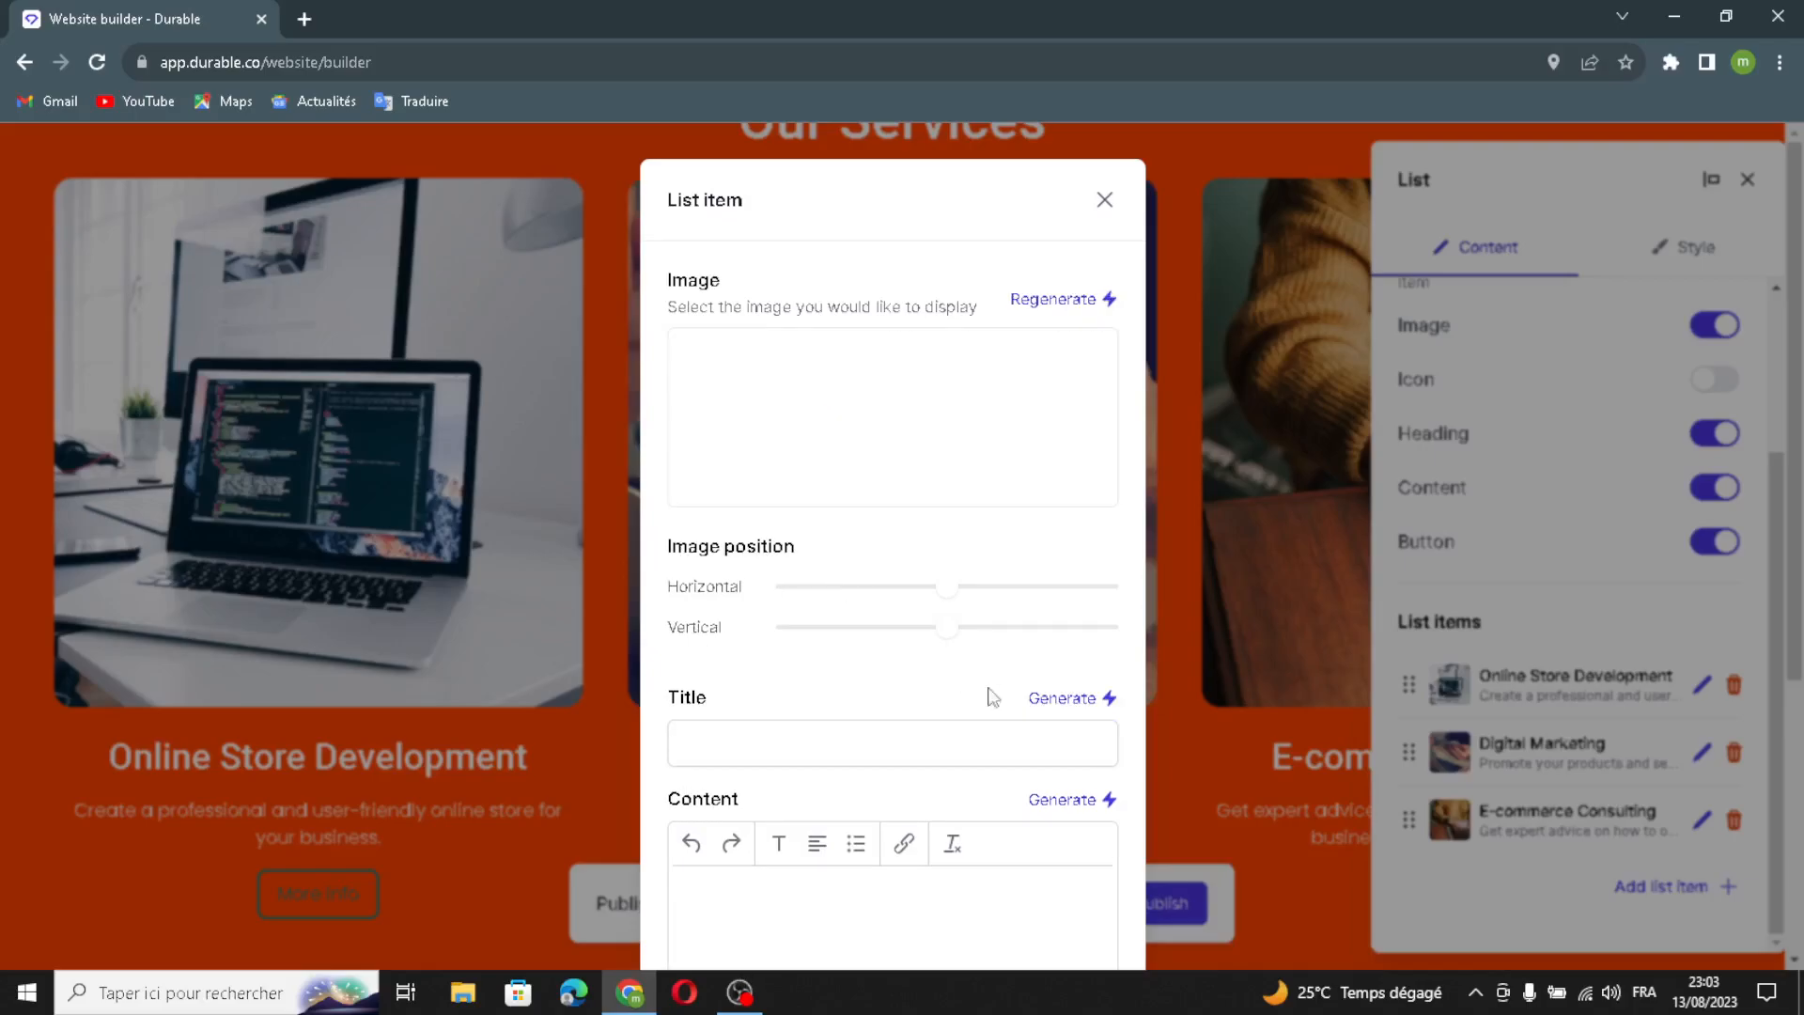
pyautogui.click(1057, 697)
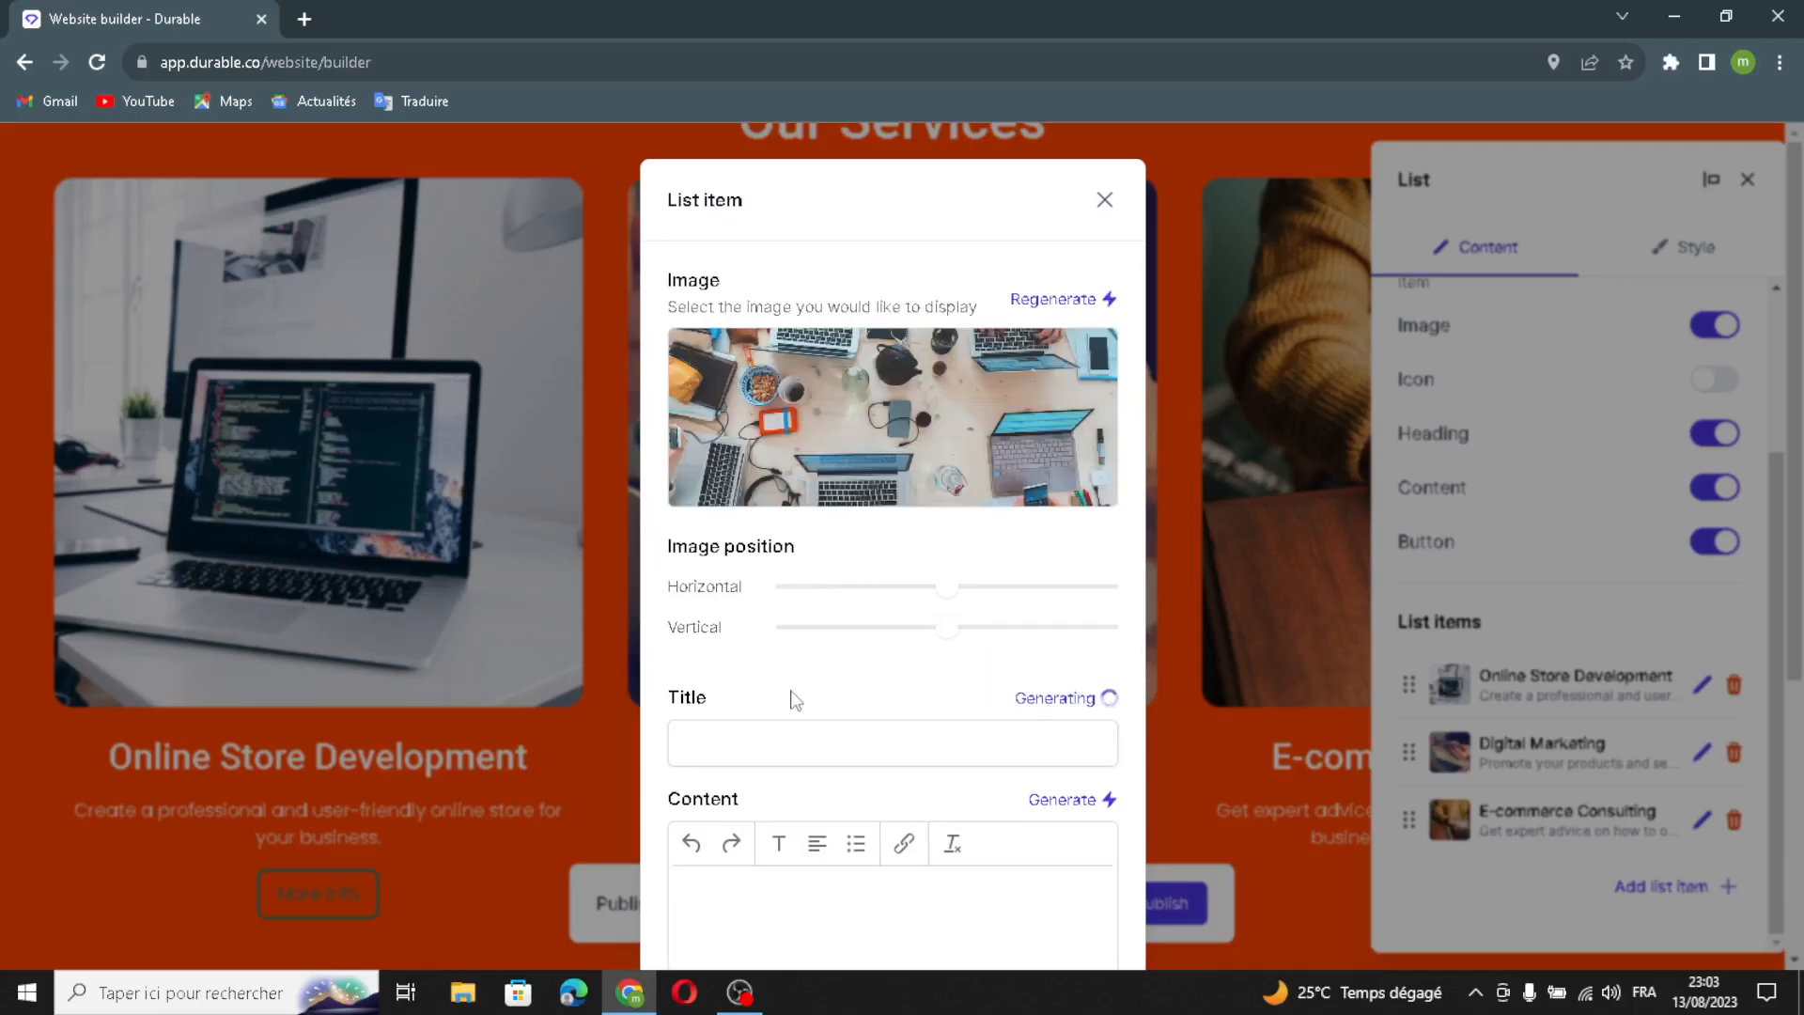
# Generate the new list item's content text with AI and save the item with its button label left empty.
pyautogui.scroll(-5, 793, 700)
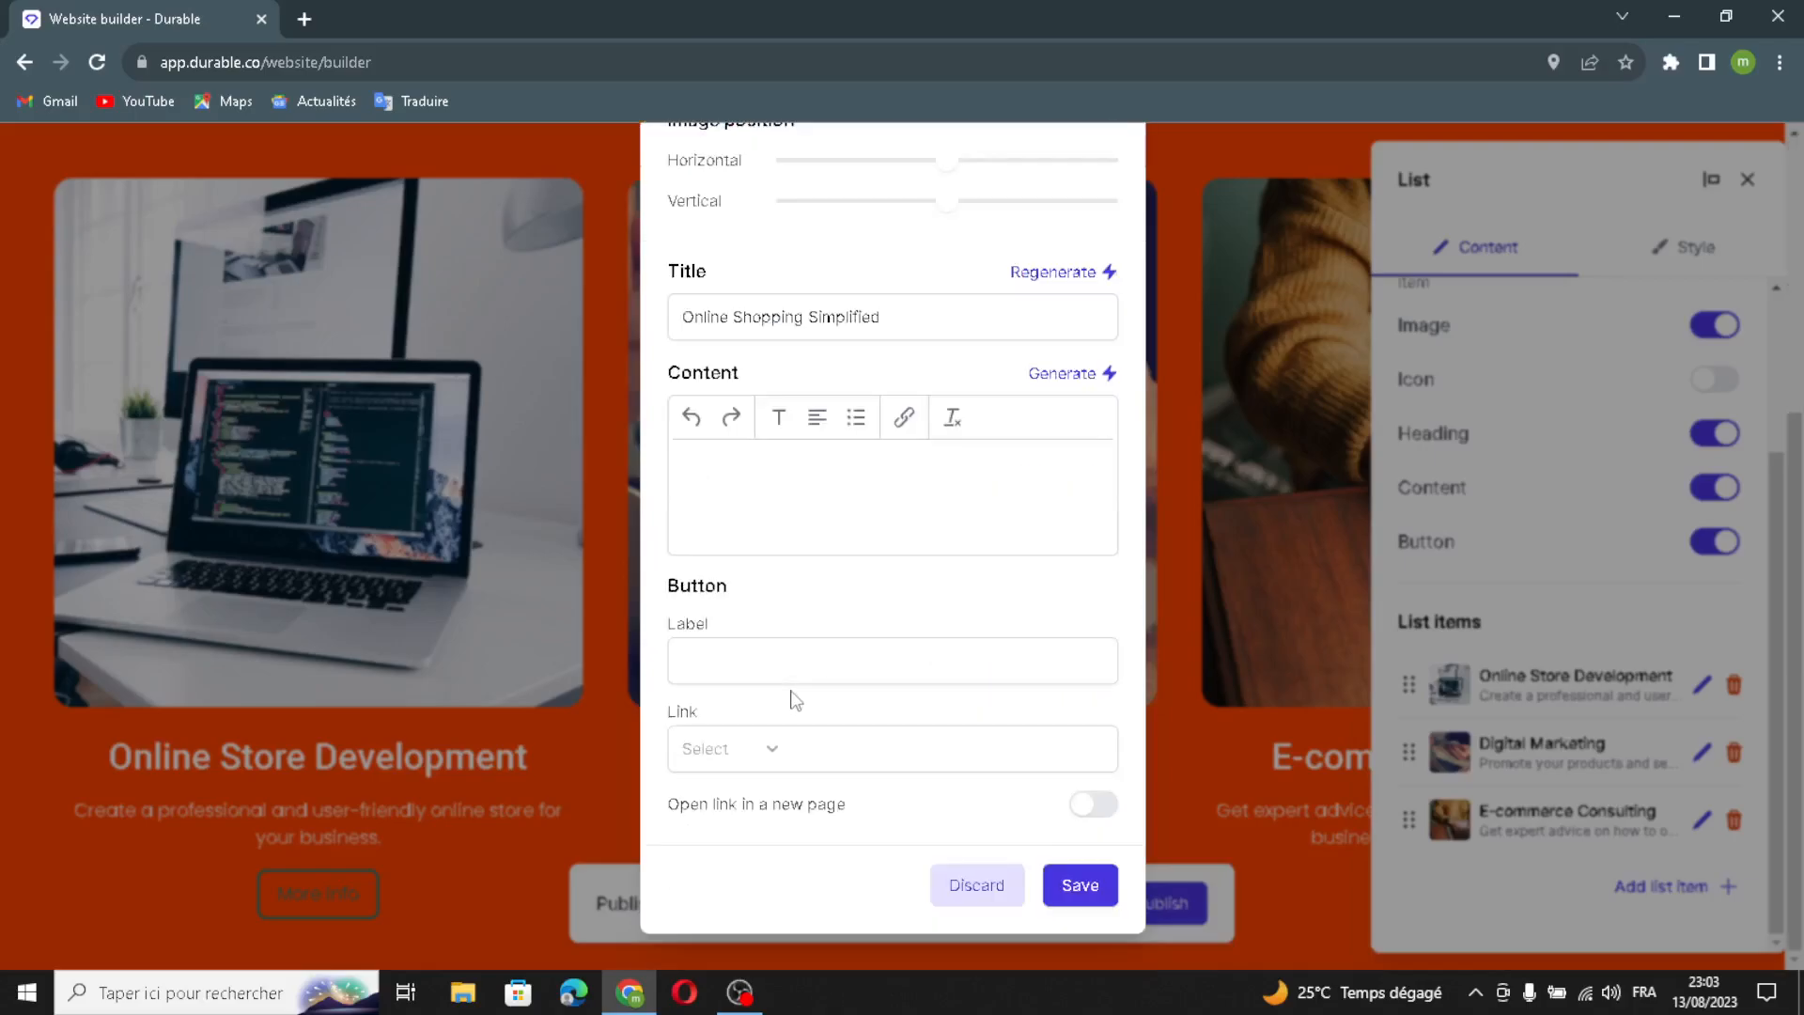
pyautogui.click(1087, 377)
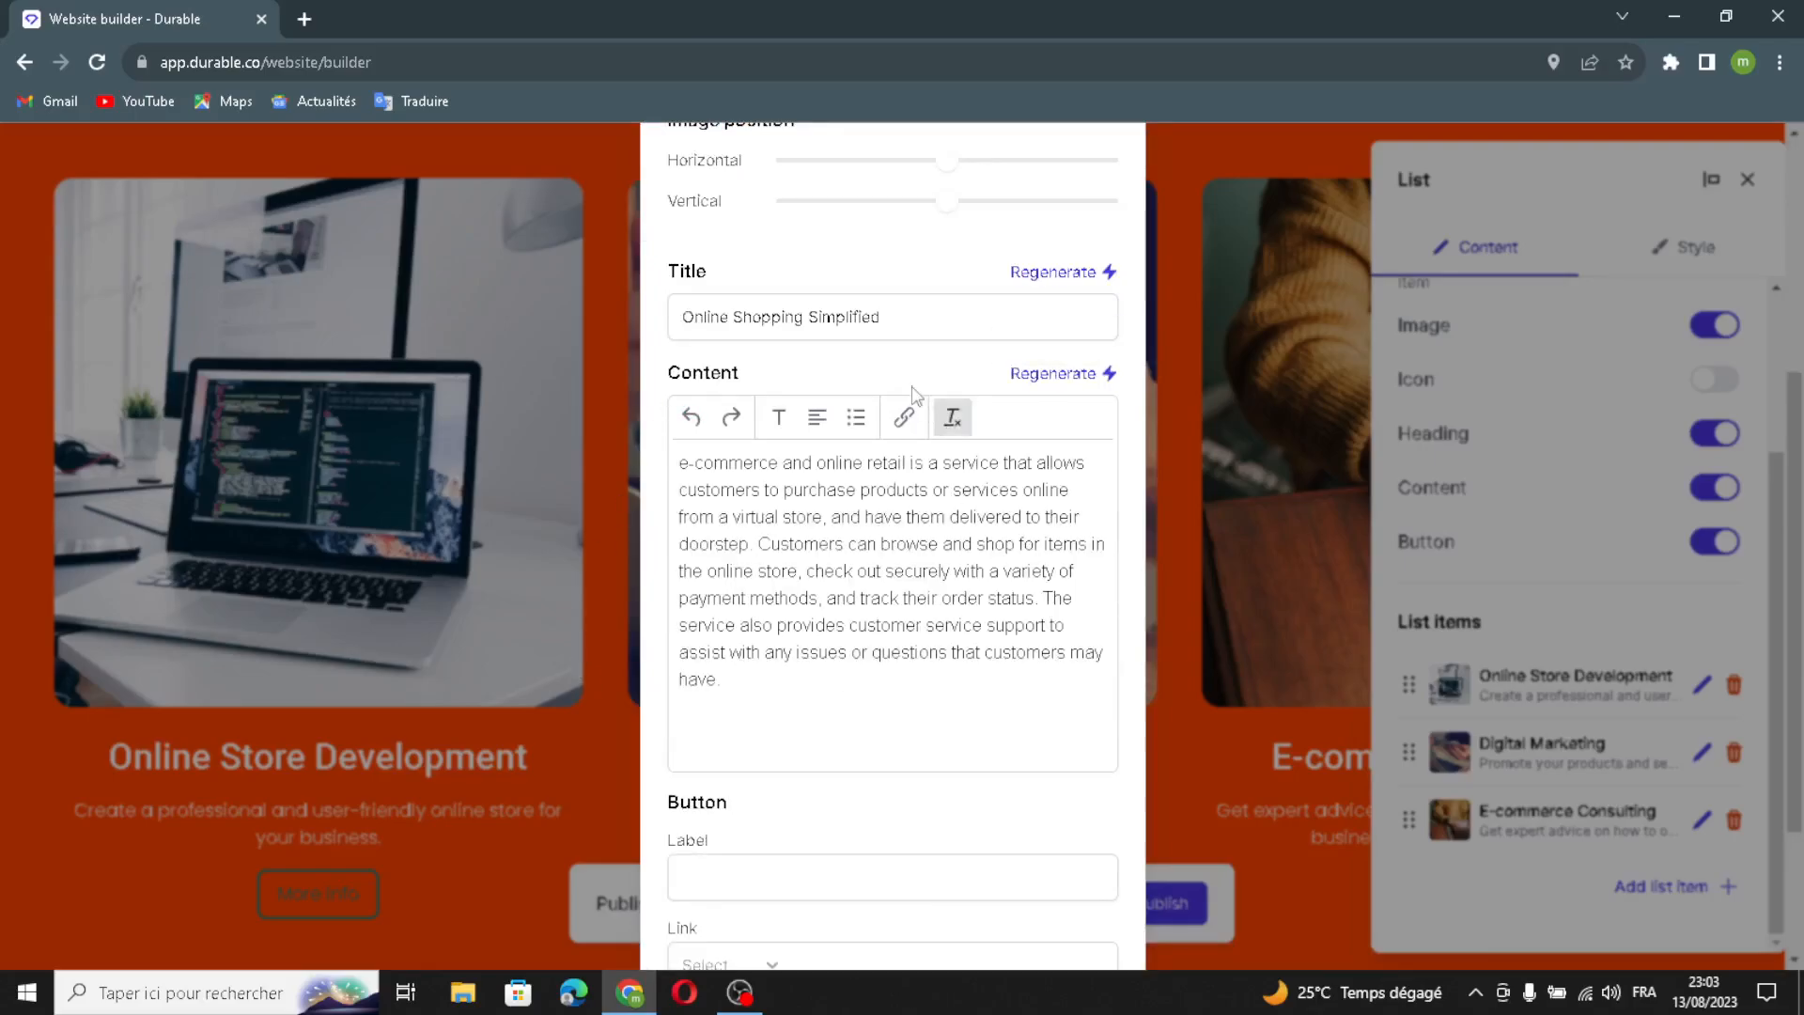
pyautogui.scroll(-3, 732, 813)
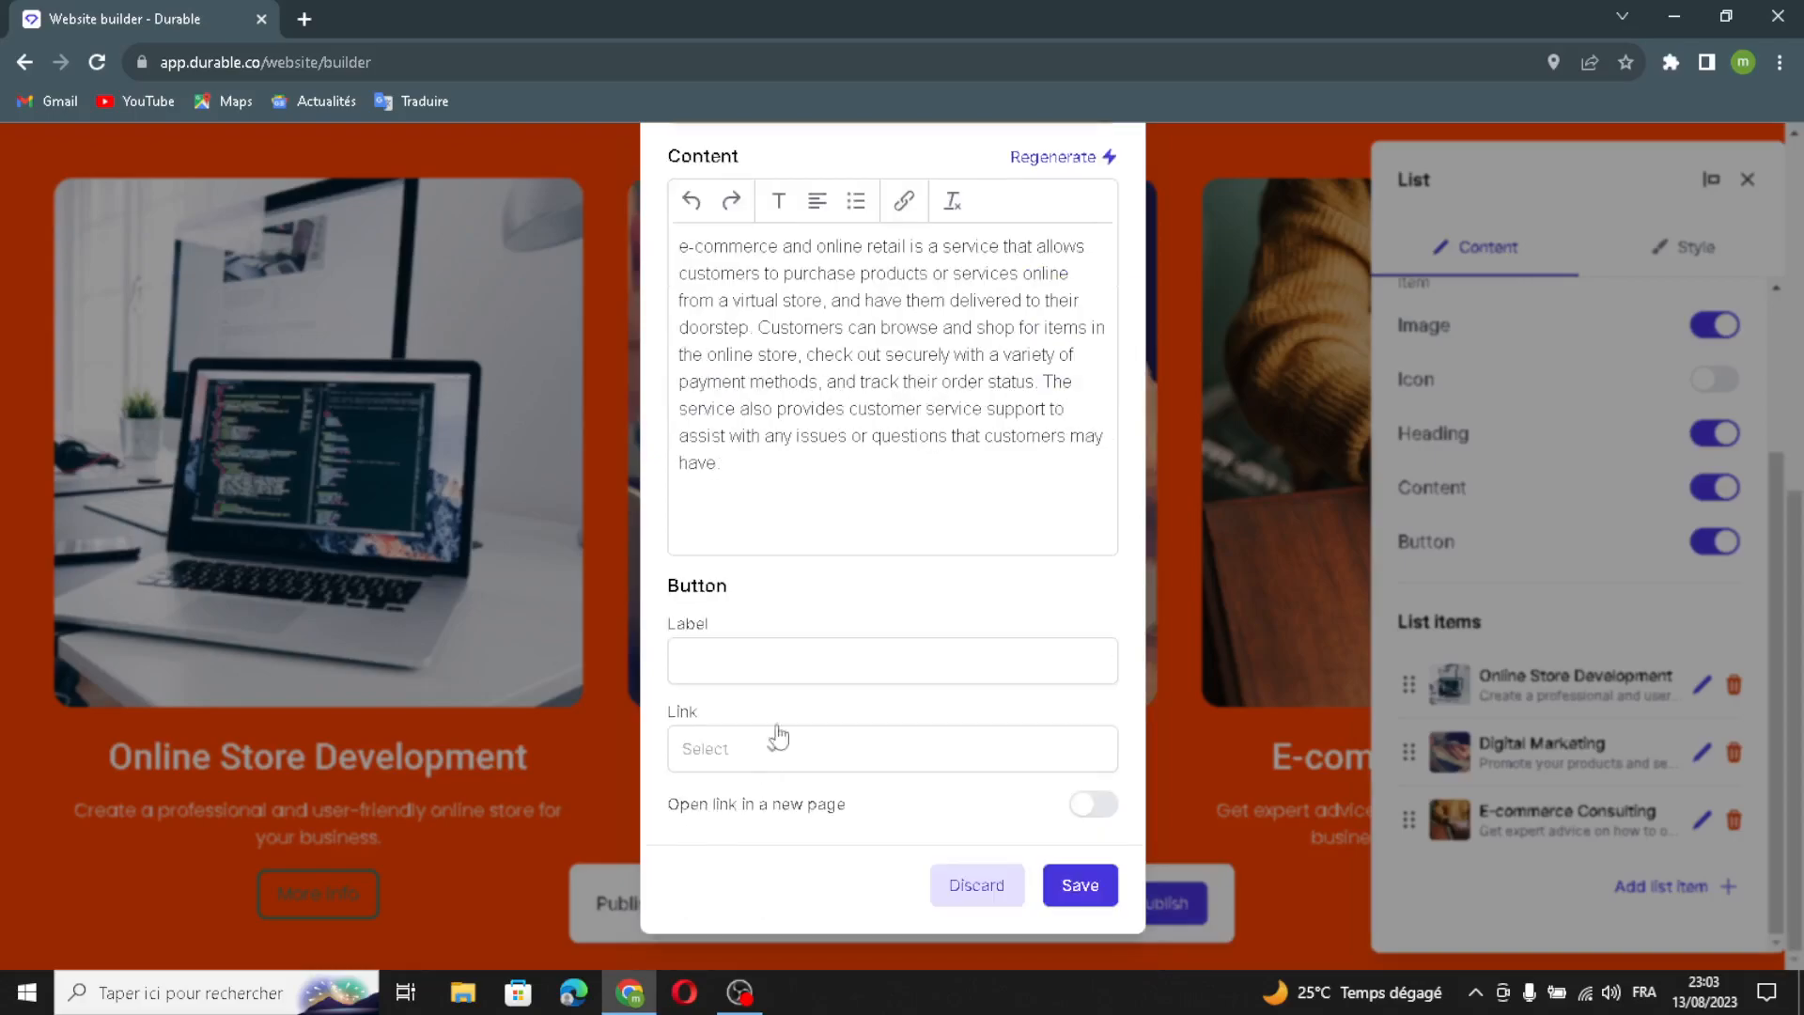
pyautogui.click(815, 669)
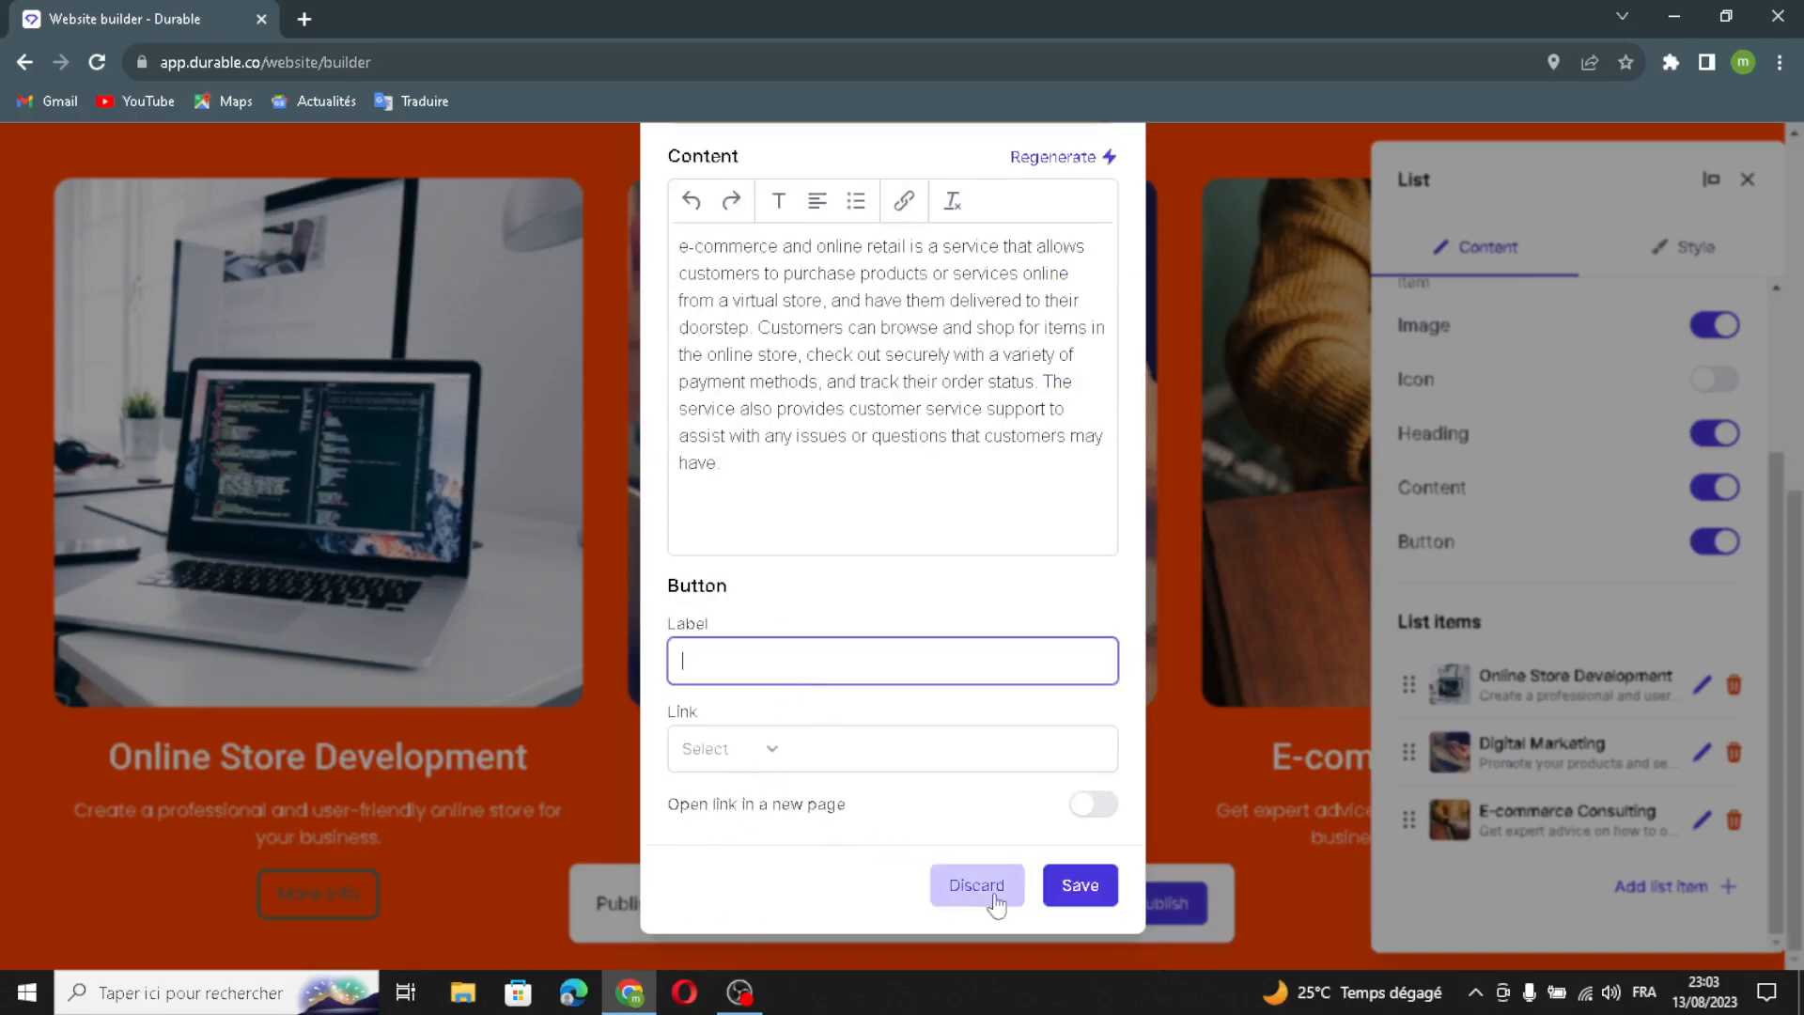
pyautogui.click(1071, 897)
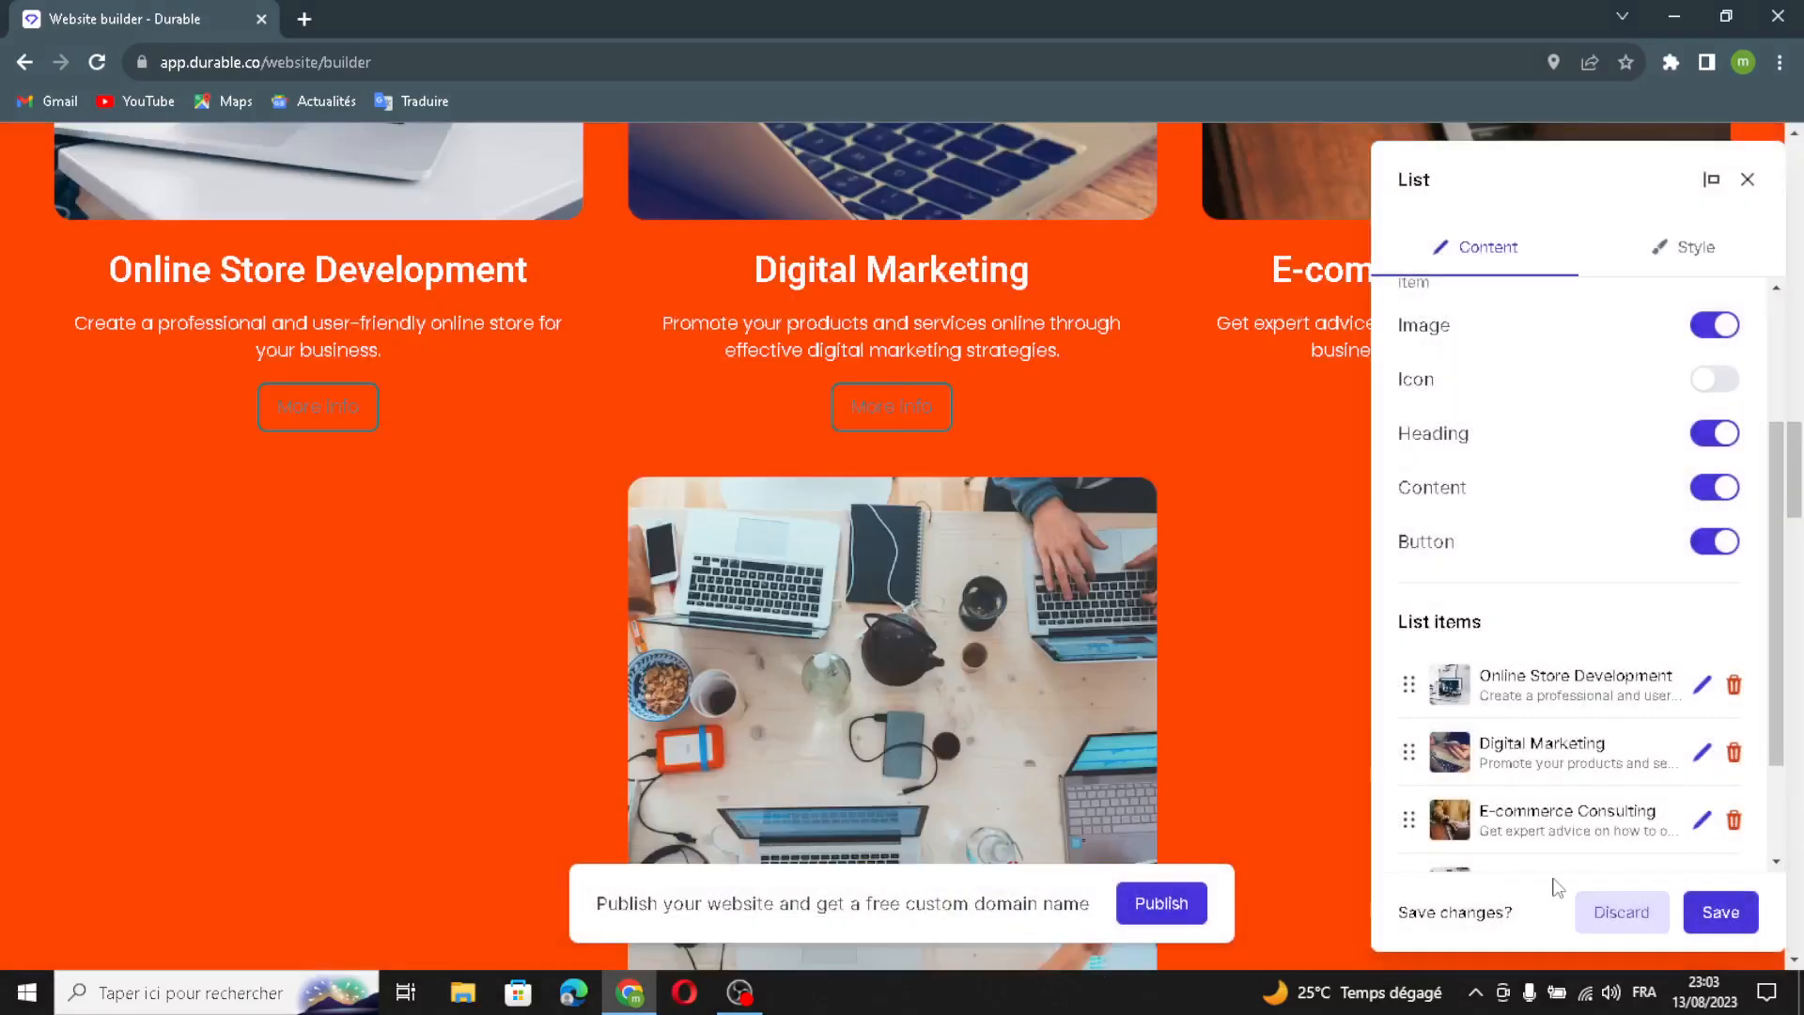
# Save the changes to the Our Services section and open the testimonials section's content settings.
pyautogui.click(1725, 916)
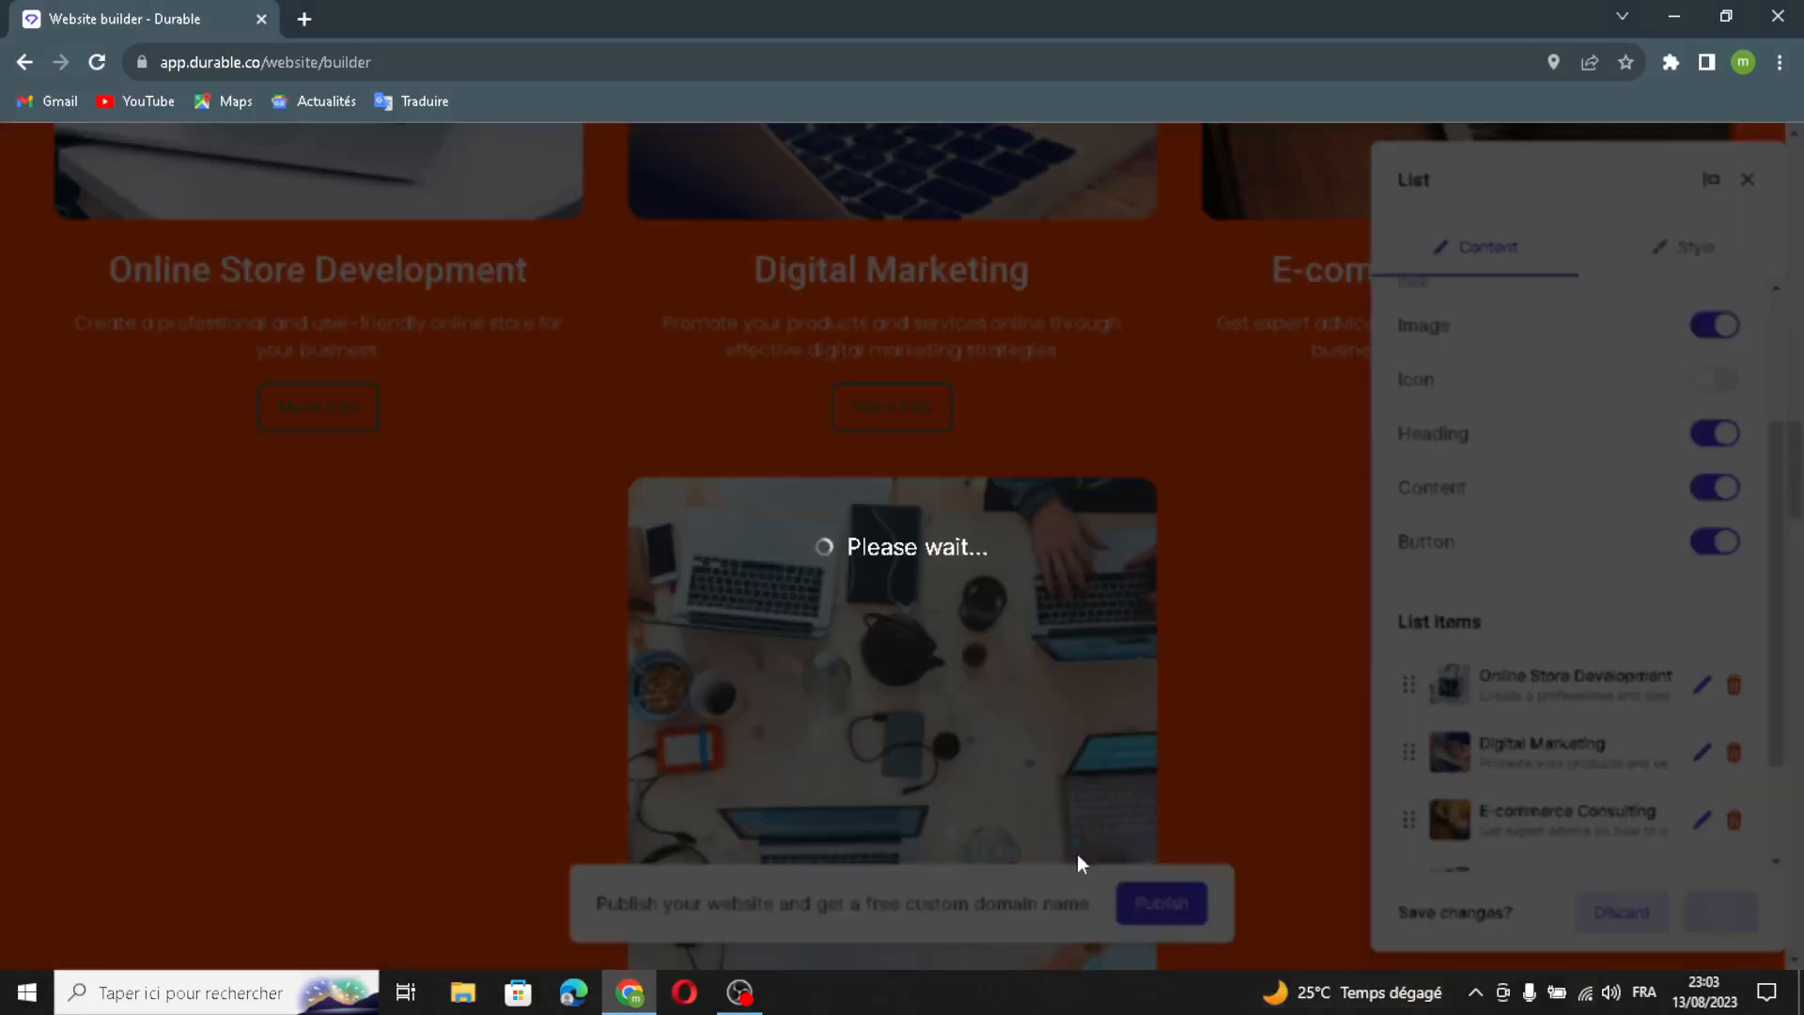
pyautogui.scroll(-13, 972, 690)
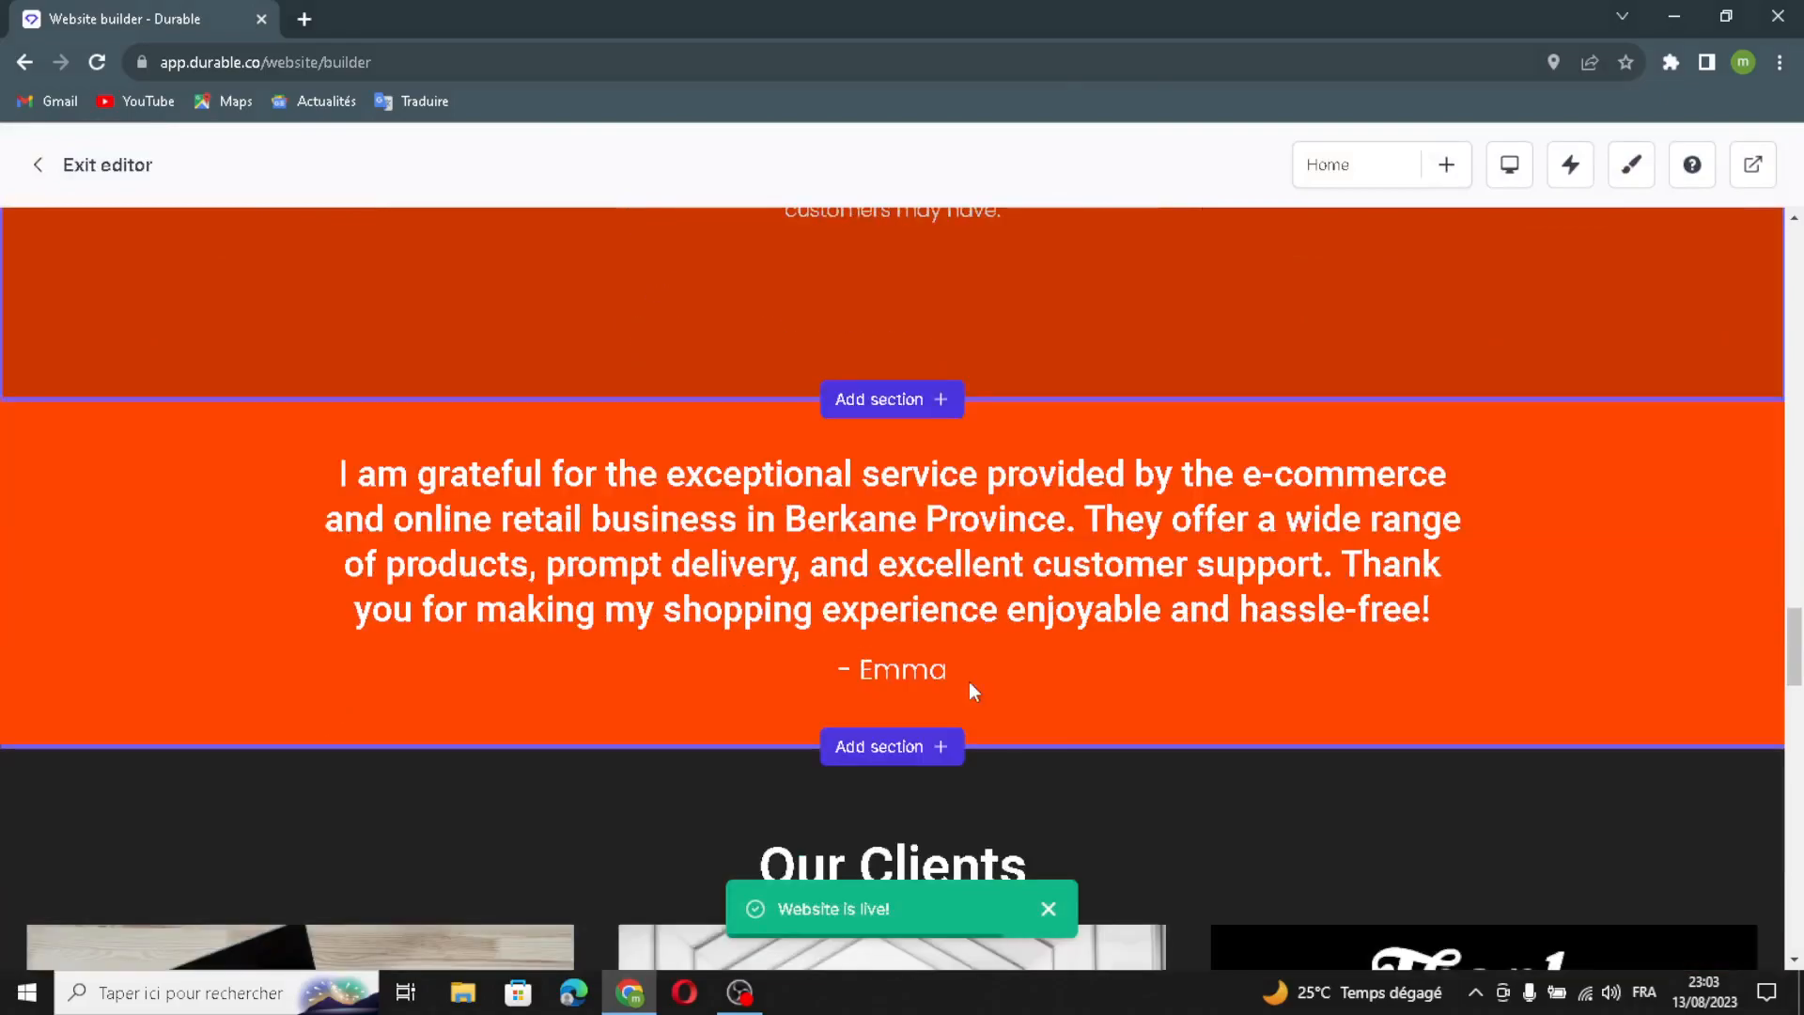
pyautogui.click(968, 680)
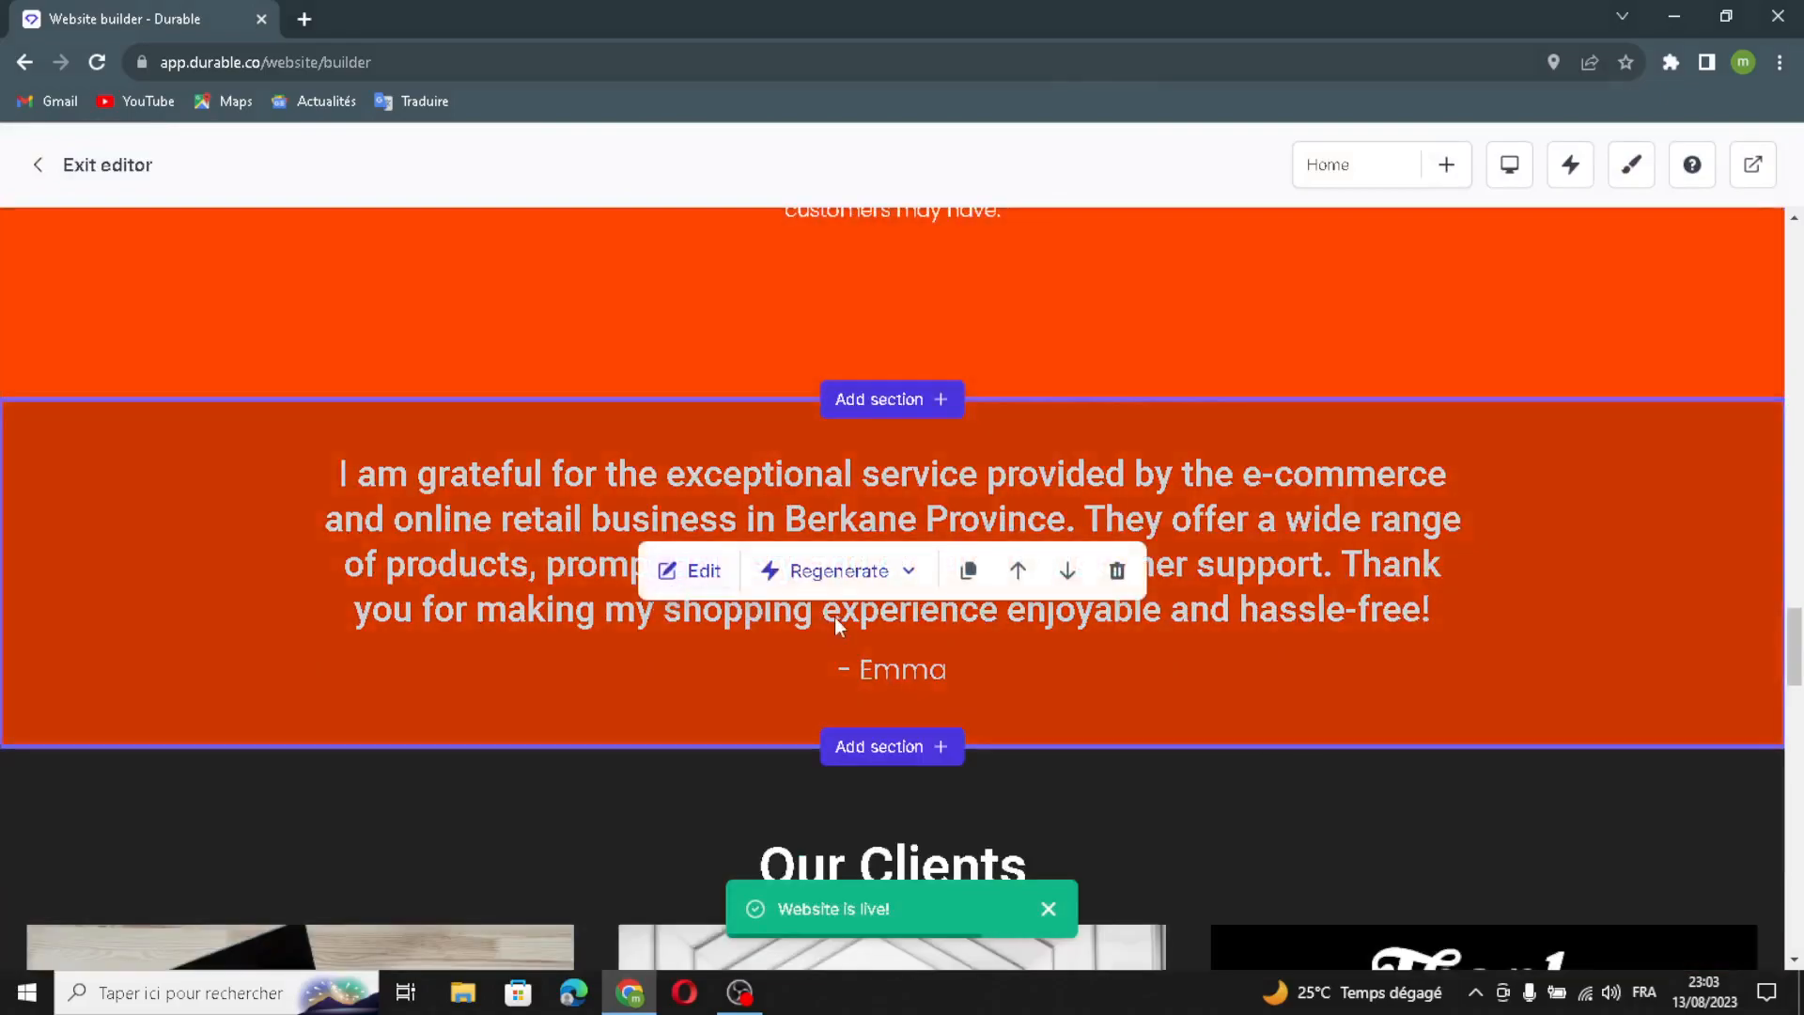
pyautogui.click(691, 568)
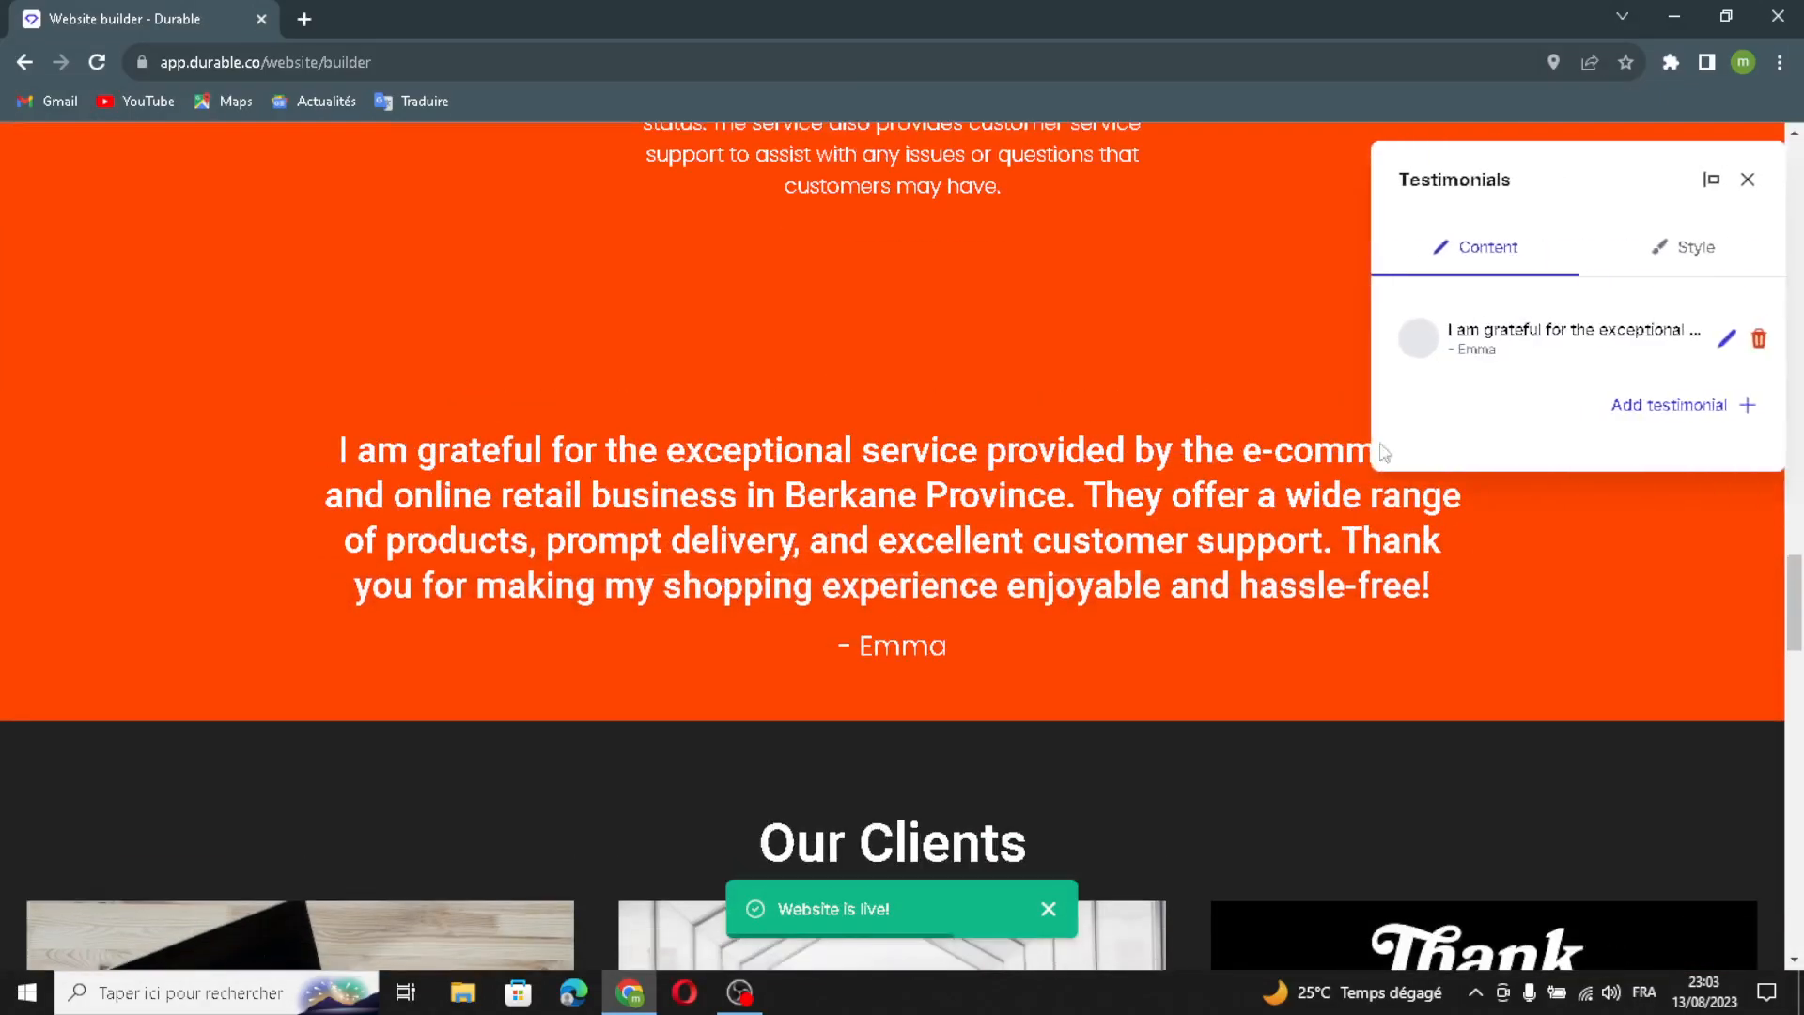
# Add a new testimonial and generate its quote and its author with AI.
pyautogui.click(1673, 407)
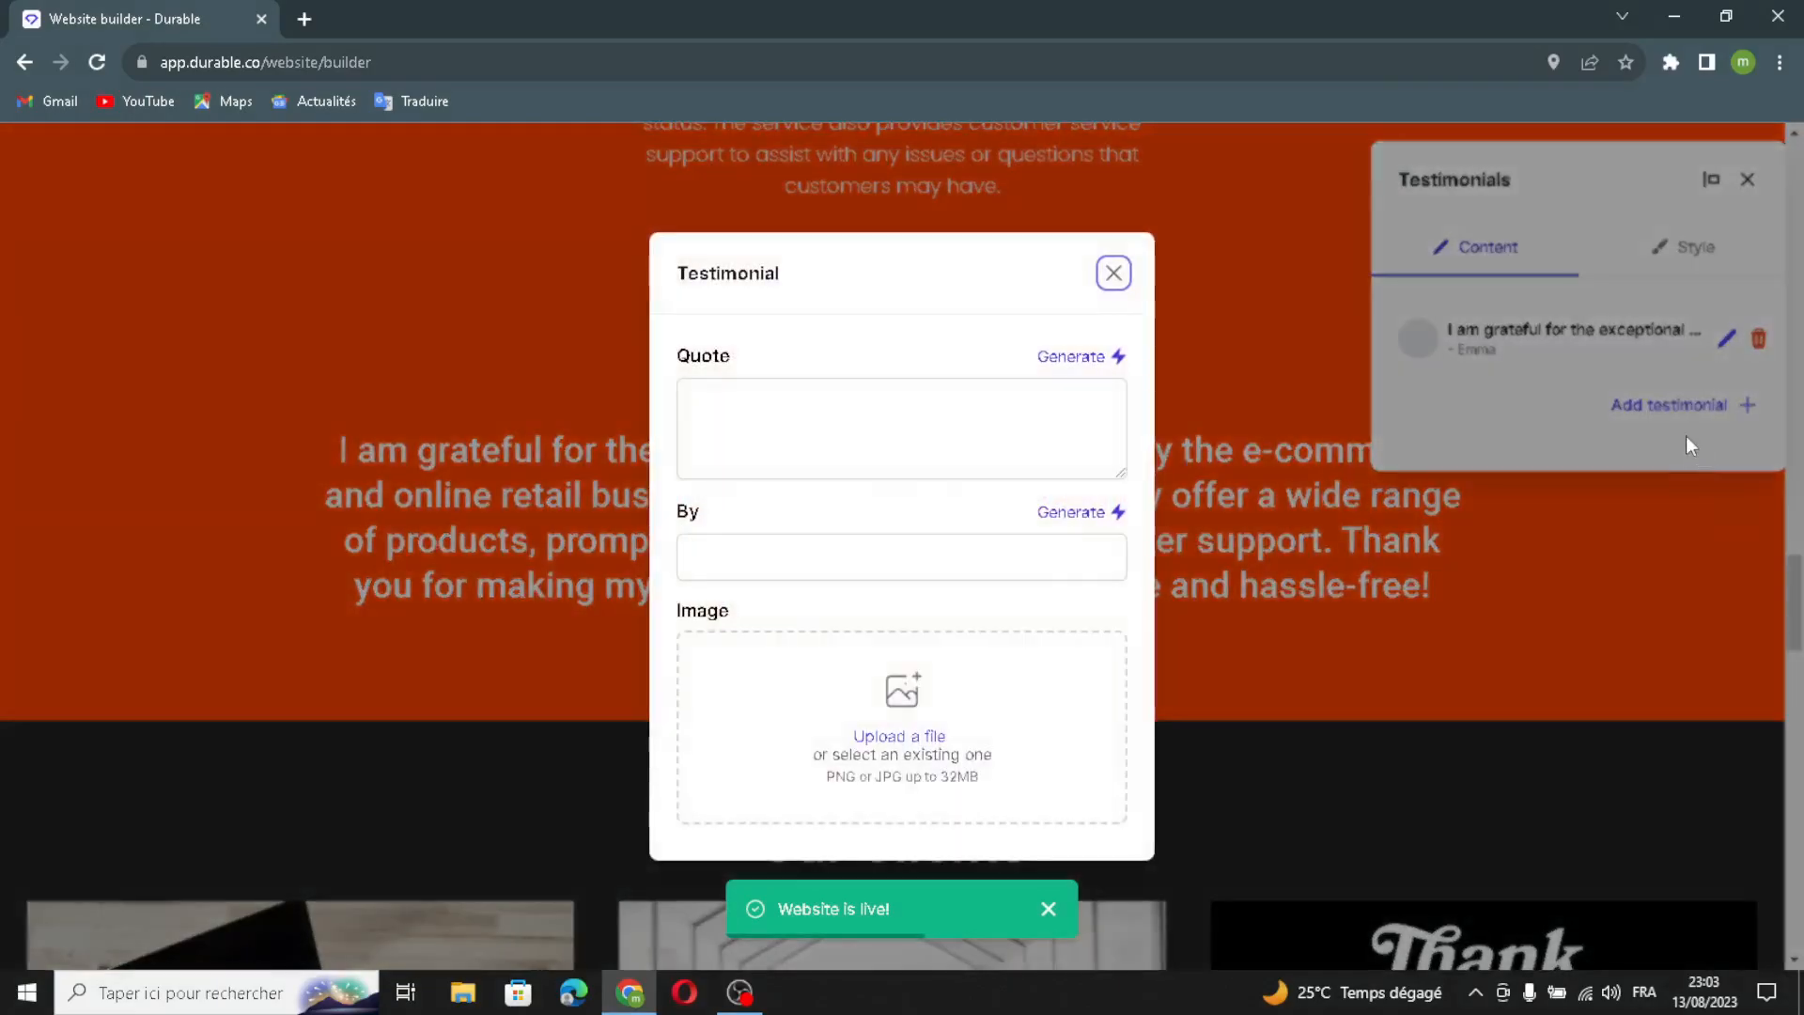
pyautogui.click(742, 437)
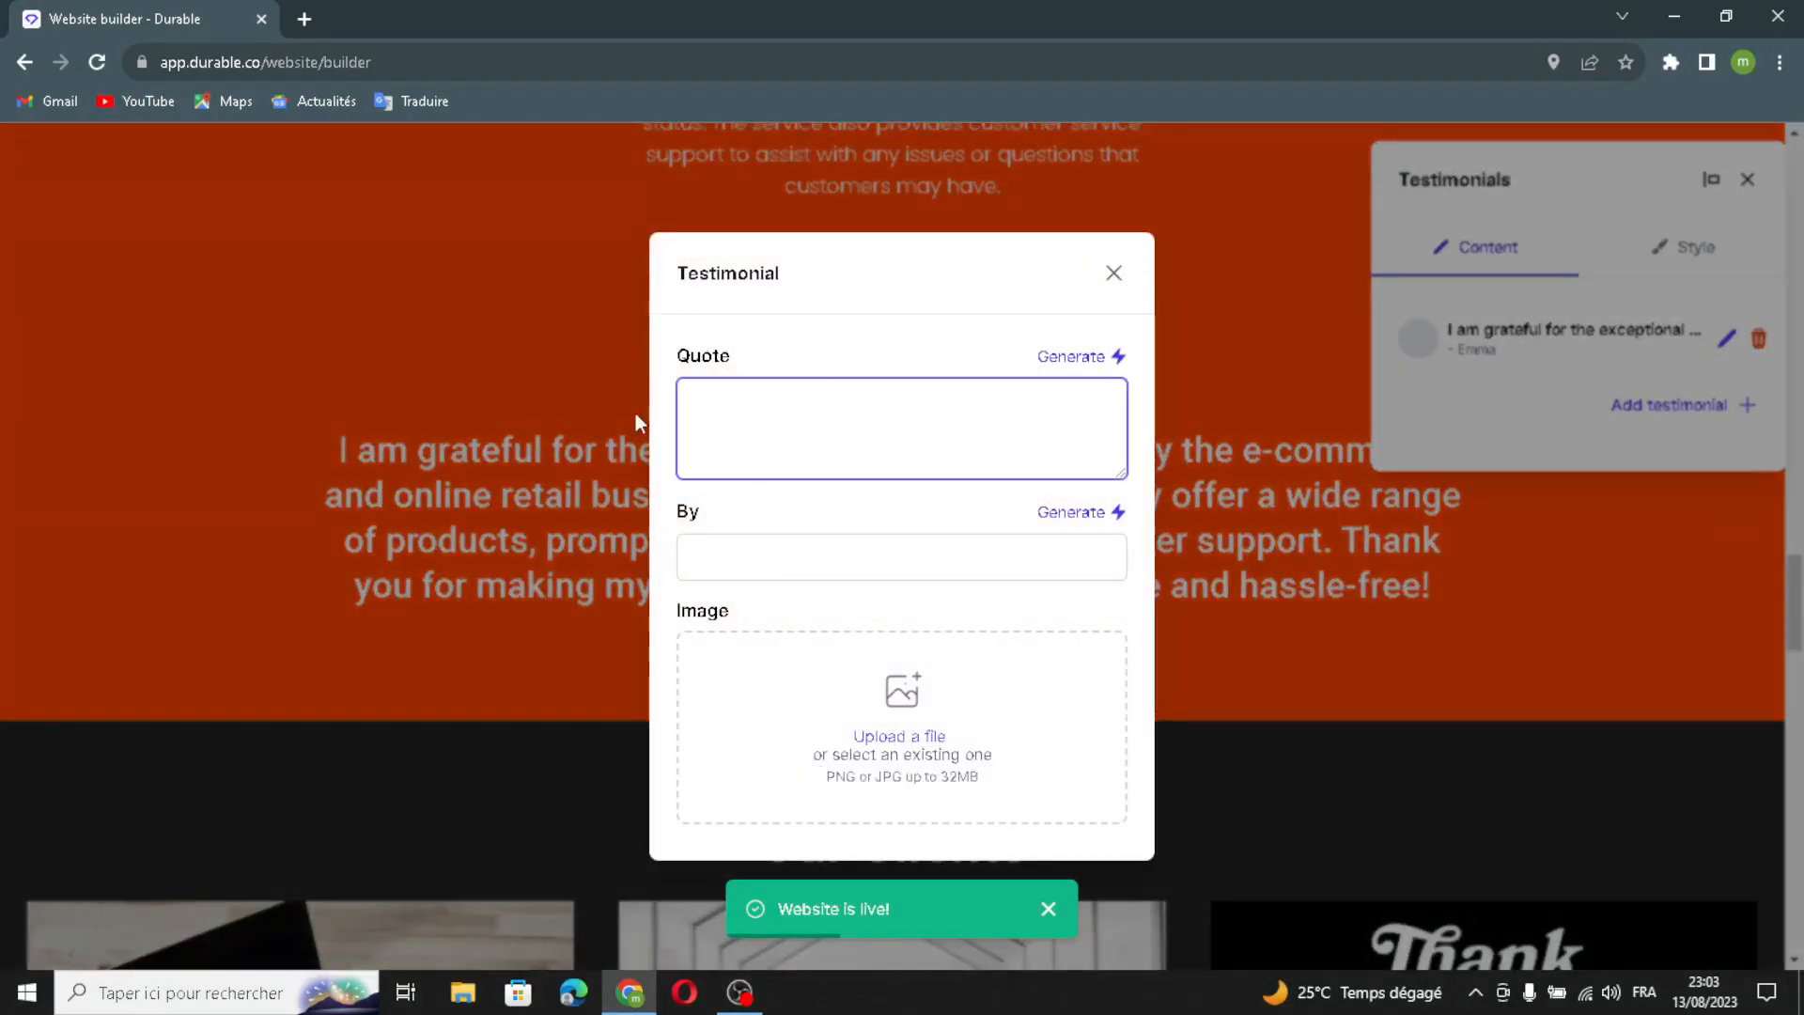
pyautogui.click(1071, 356)
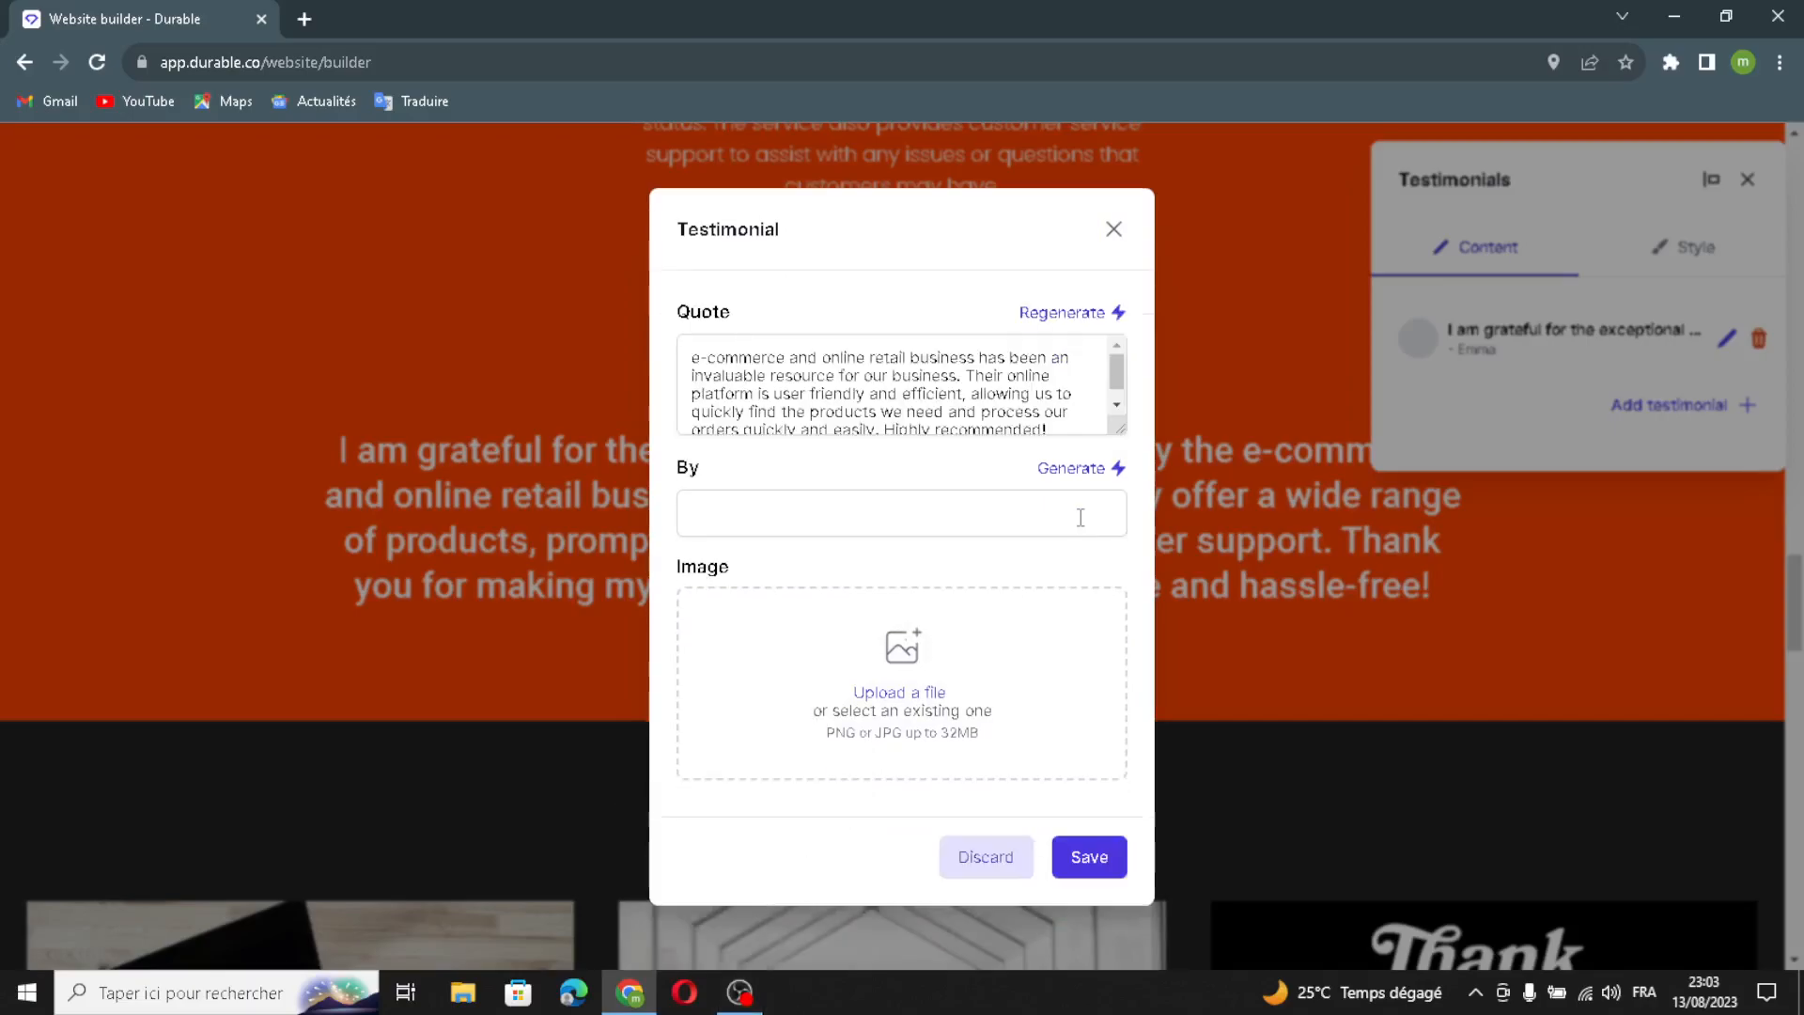
pyautogui.click(1076, 481)
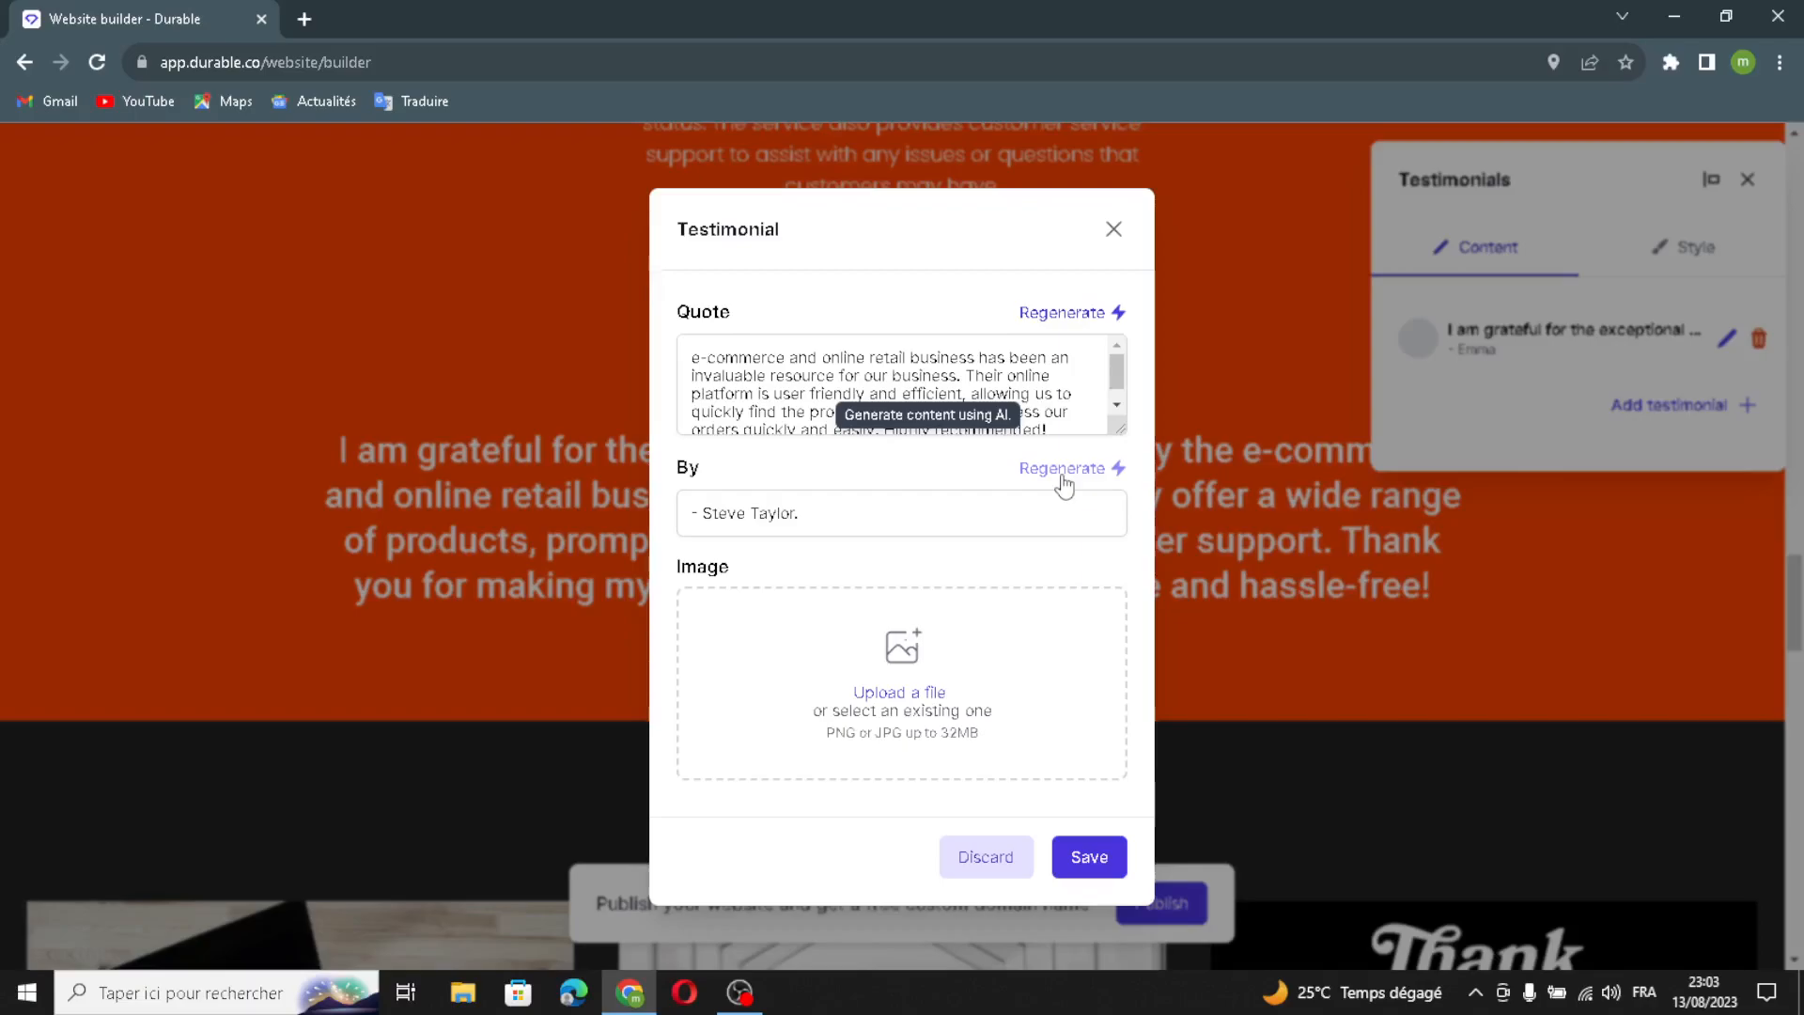
# Check the image options for the new testimonial, leave it without an image, and save the testimonial and its section.
pyautogui.click(757, 708)
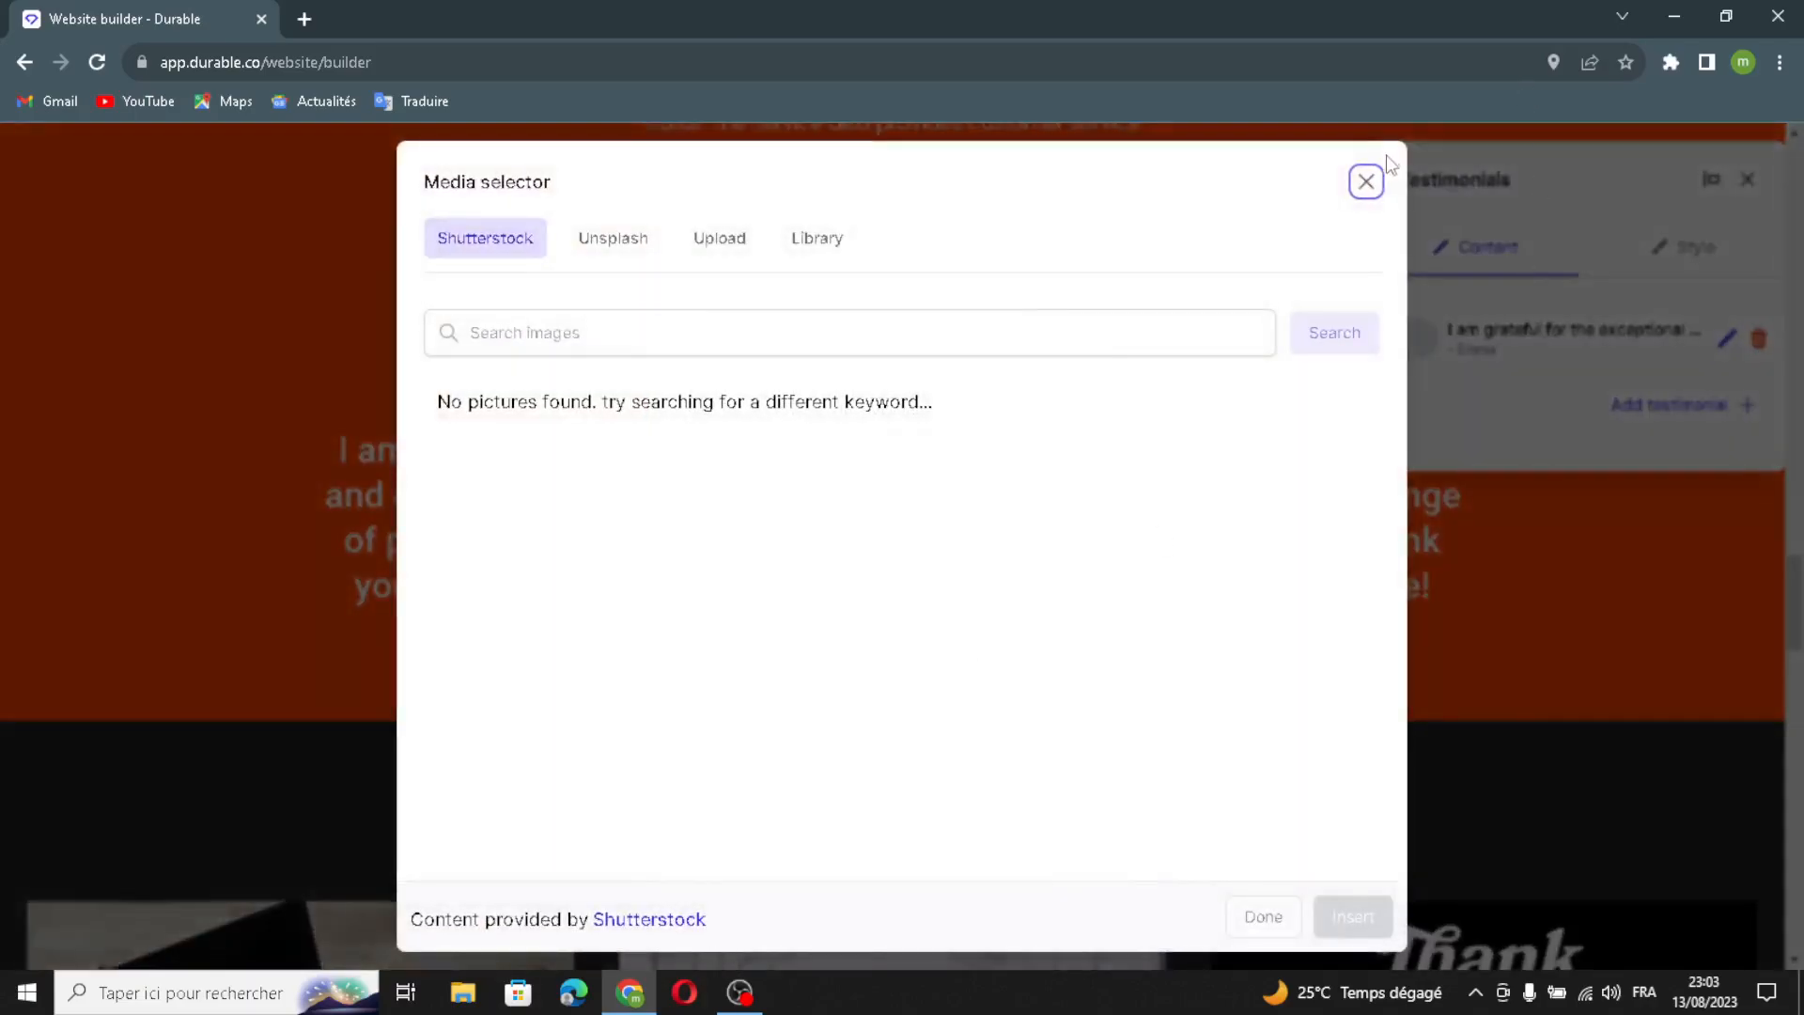
pyautogui.click(1366, 181)
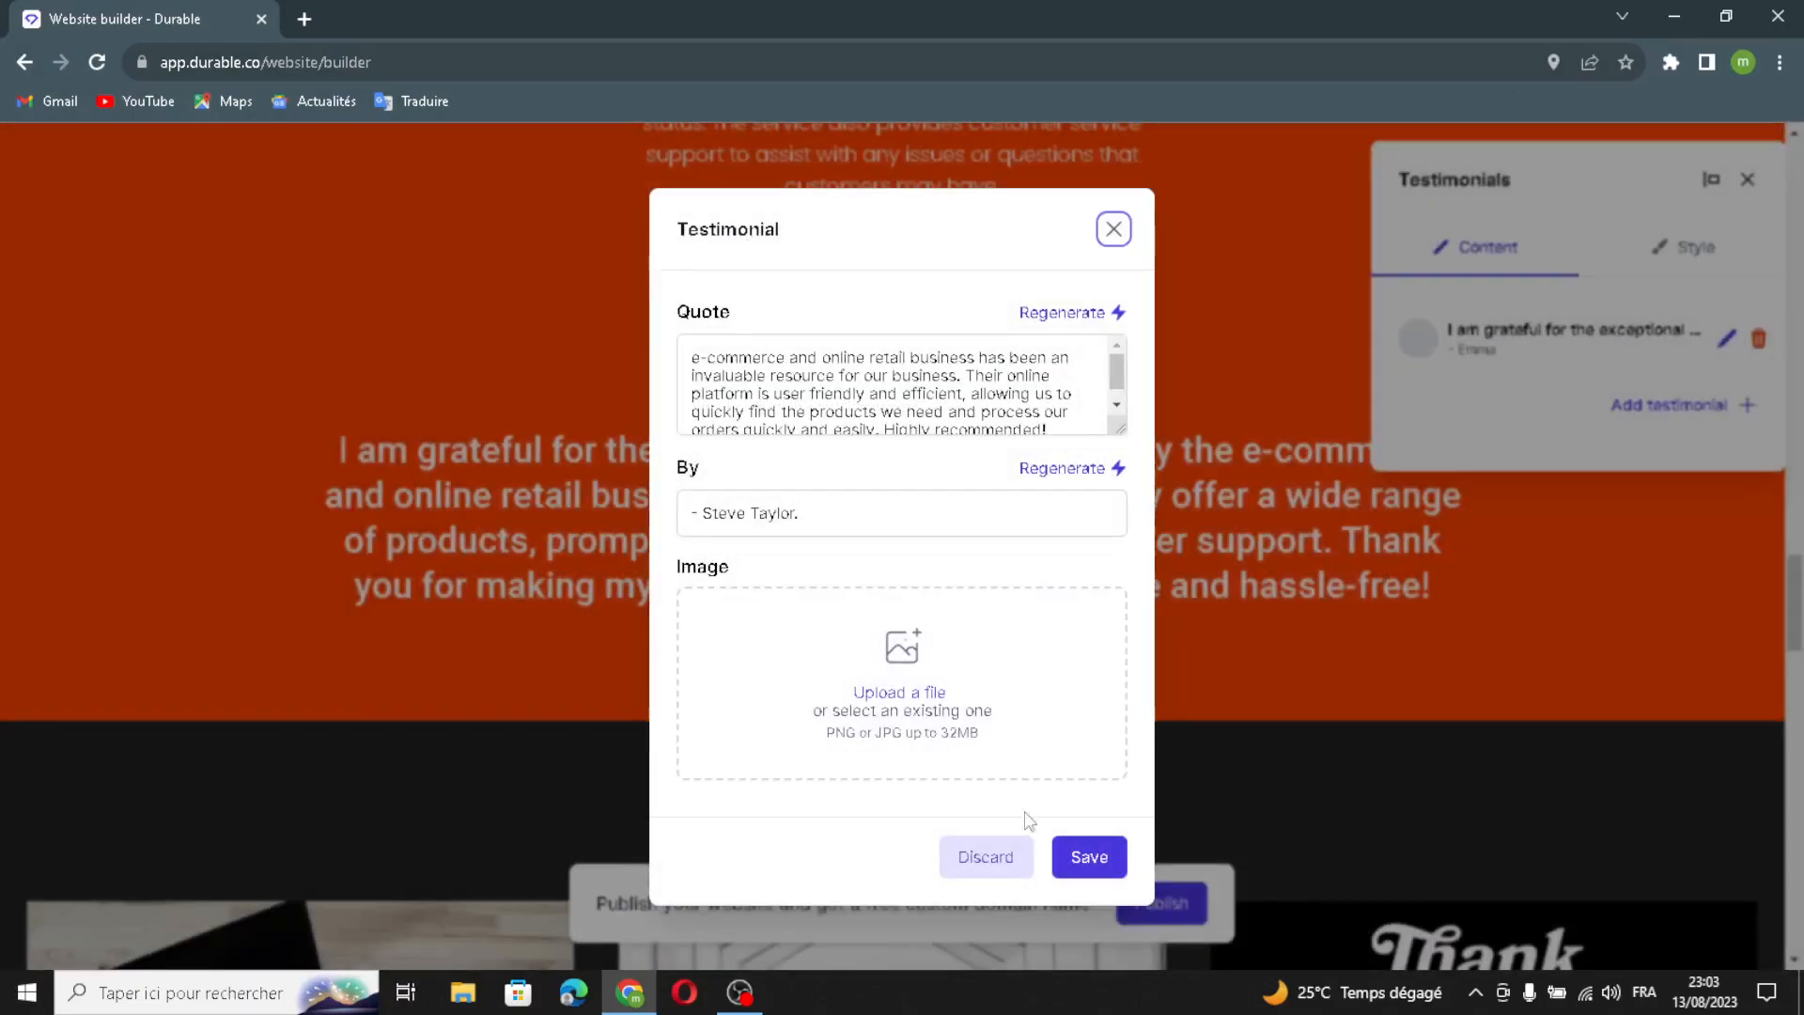
pyautogui.click(1087, 855)
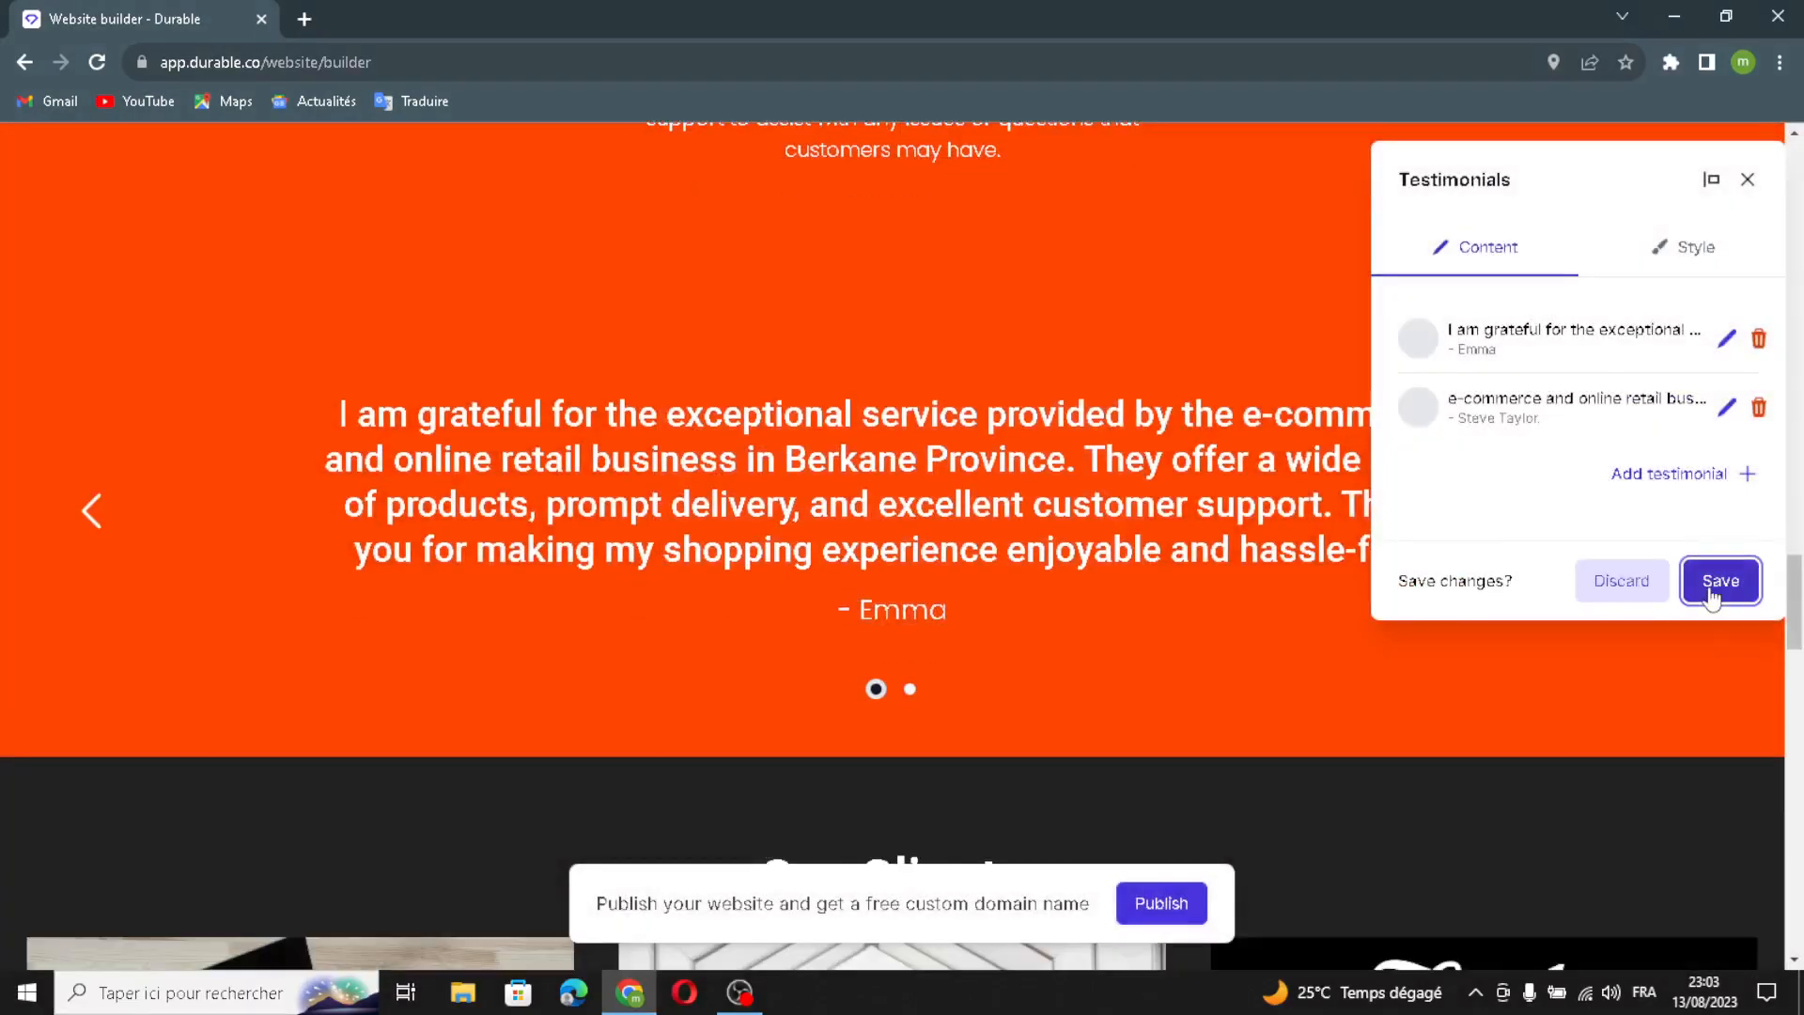
pyautogui.click(1718, 583)
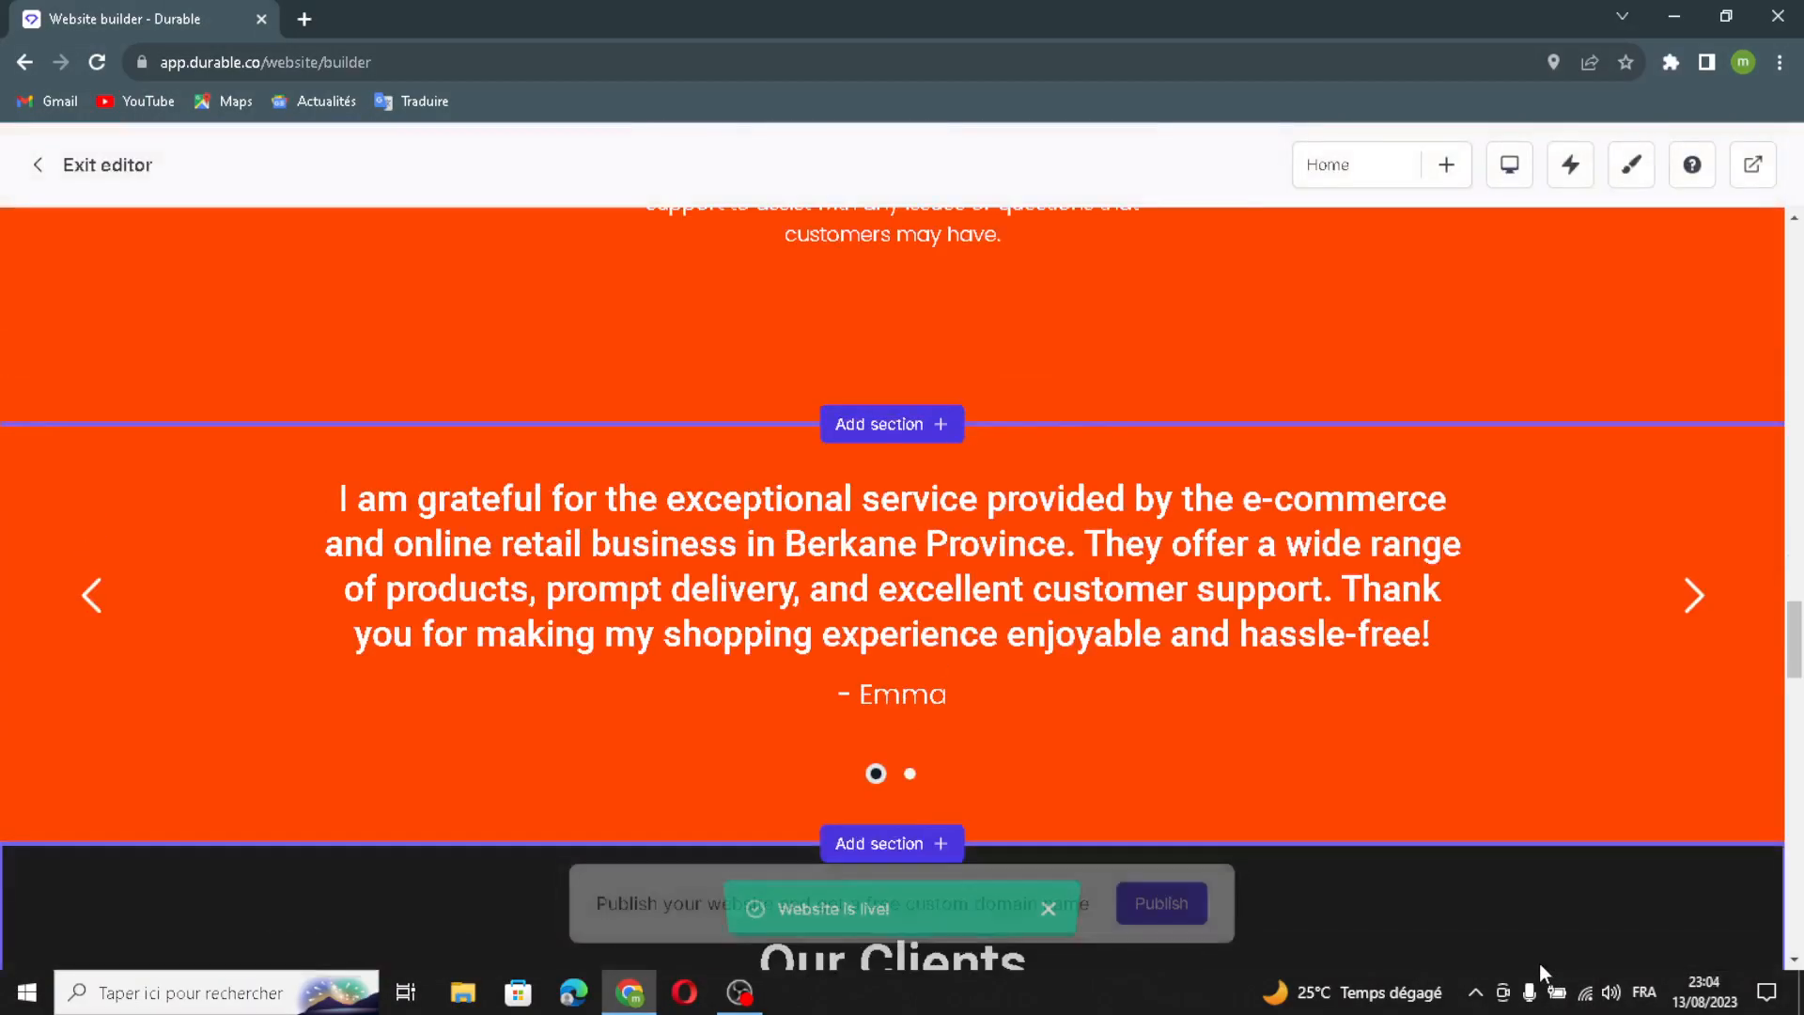
# Open the Our Clients gallery's content settings, keep its heading, and generate gallery images with AI.
pyautogui.scroll(-2, 1239, 804)
pyautogui.scroll(-3, 1238, 805)
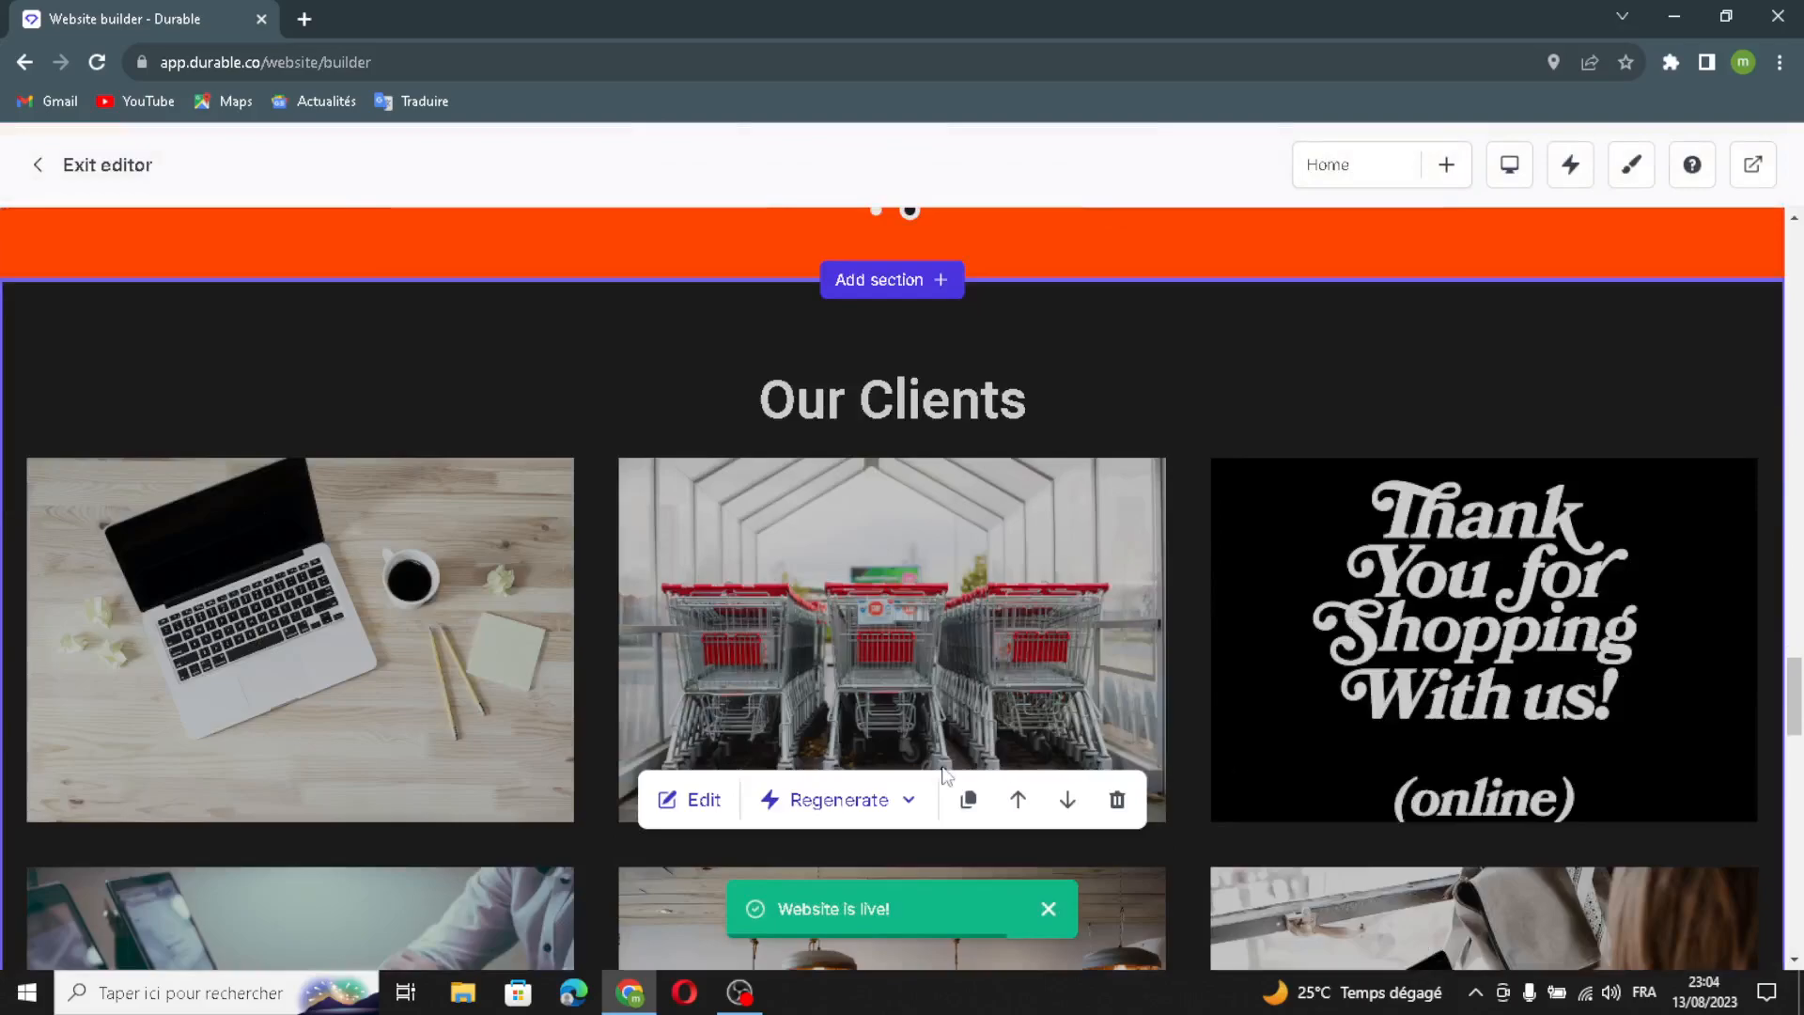
pyautogui.scroll(-1, 943, 768)
pyautogui.click(669, 693)
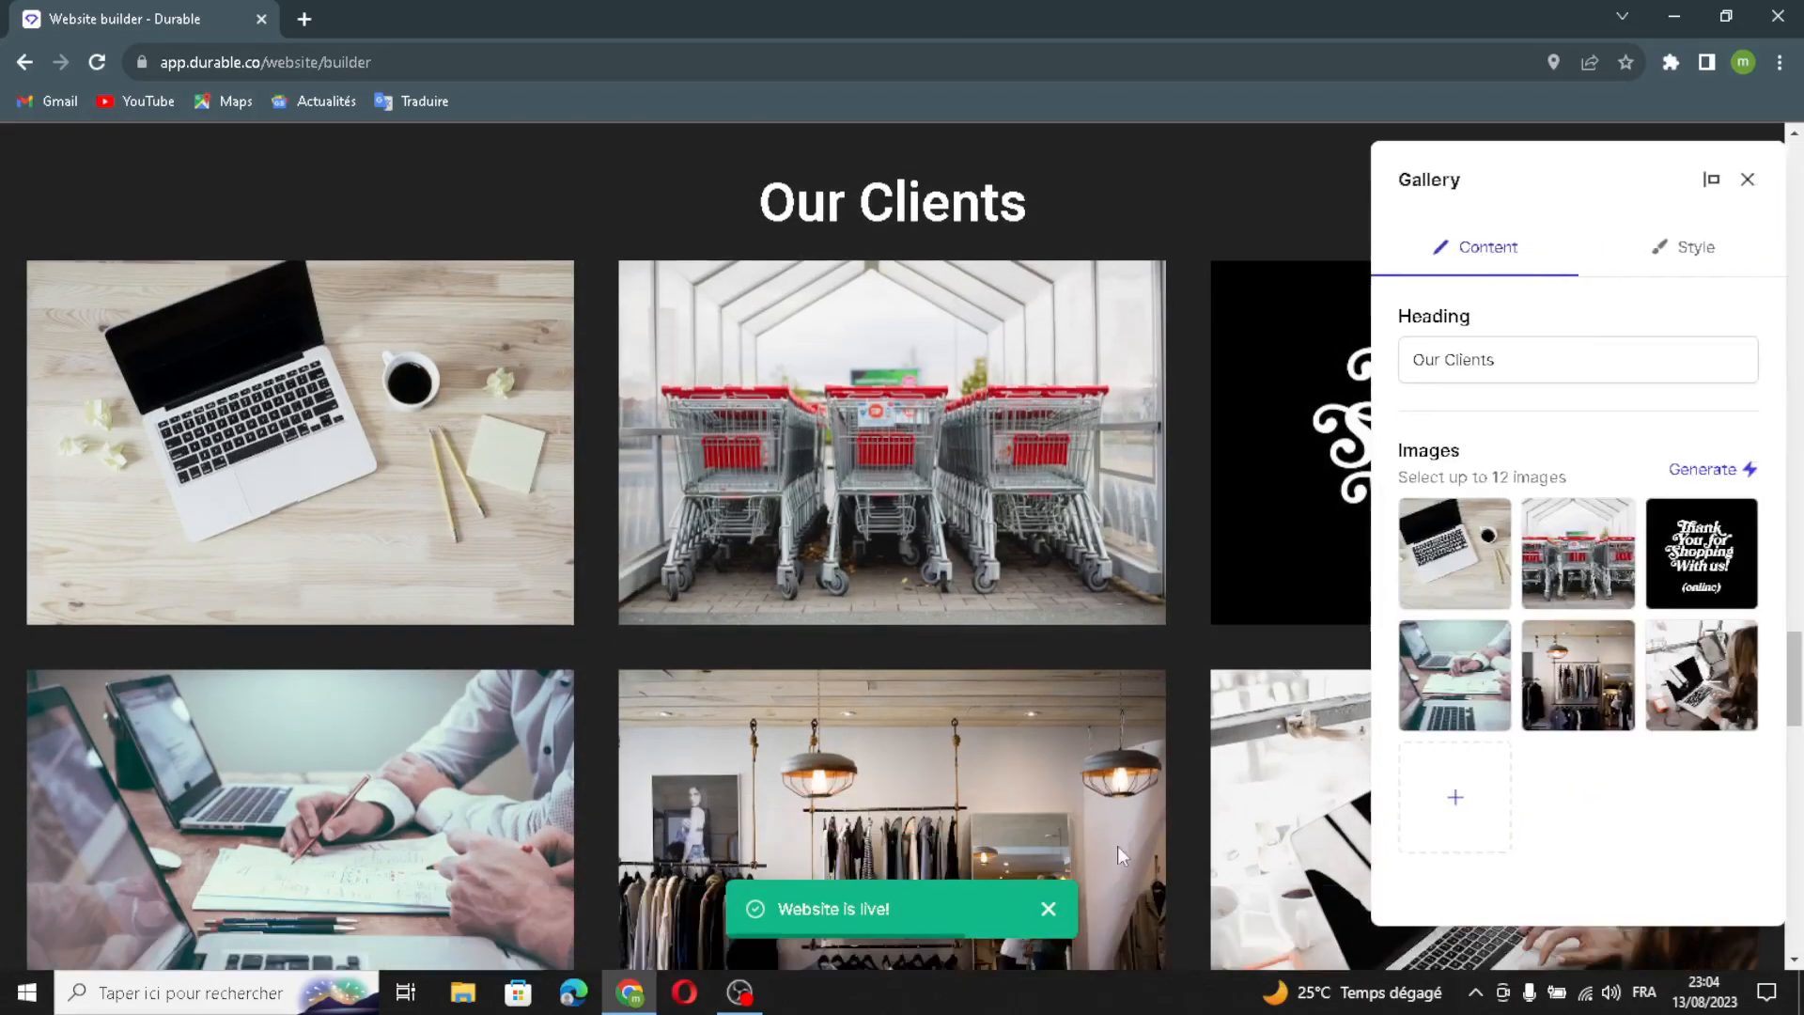
pyautogui.click(1542, 357)
pyautogui.tripleClick(1566, 355)
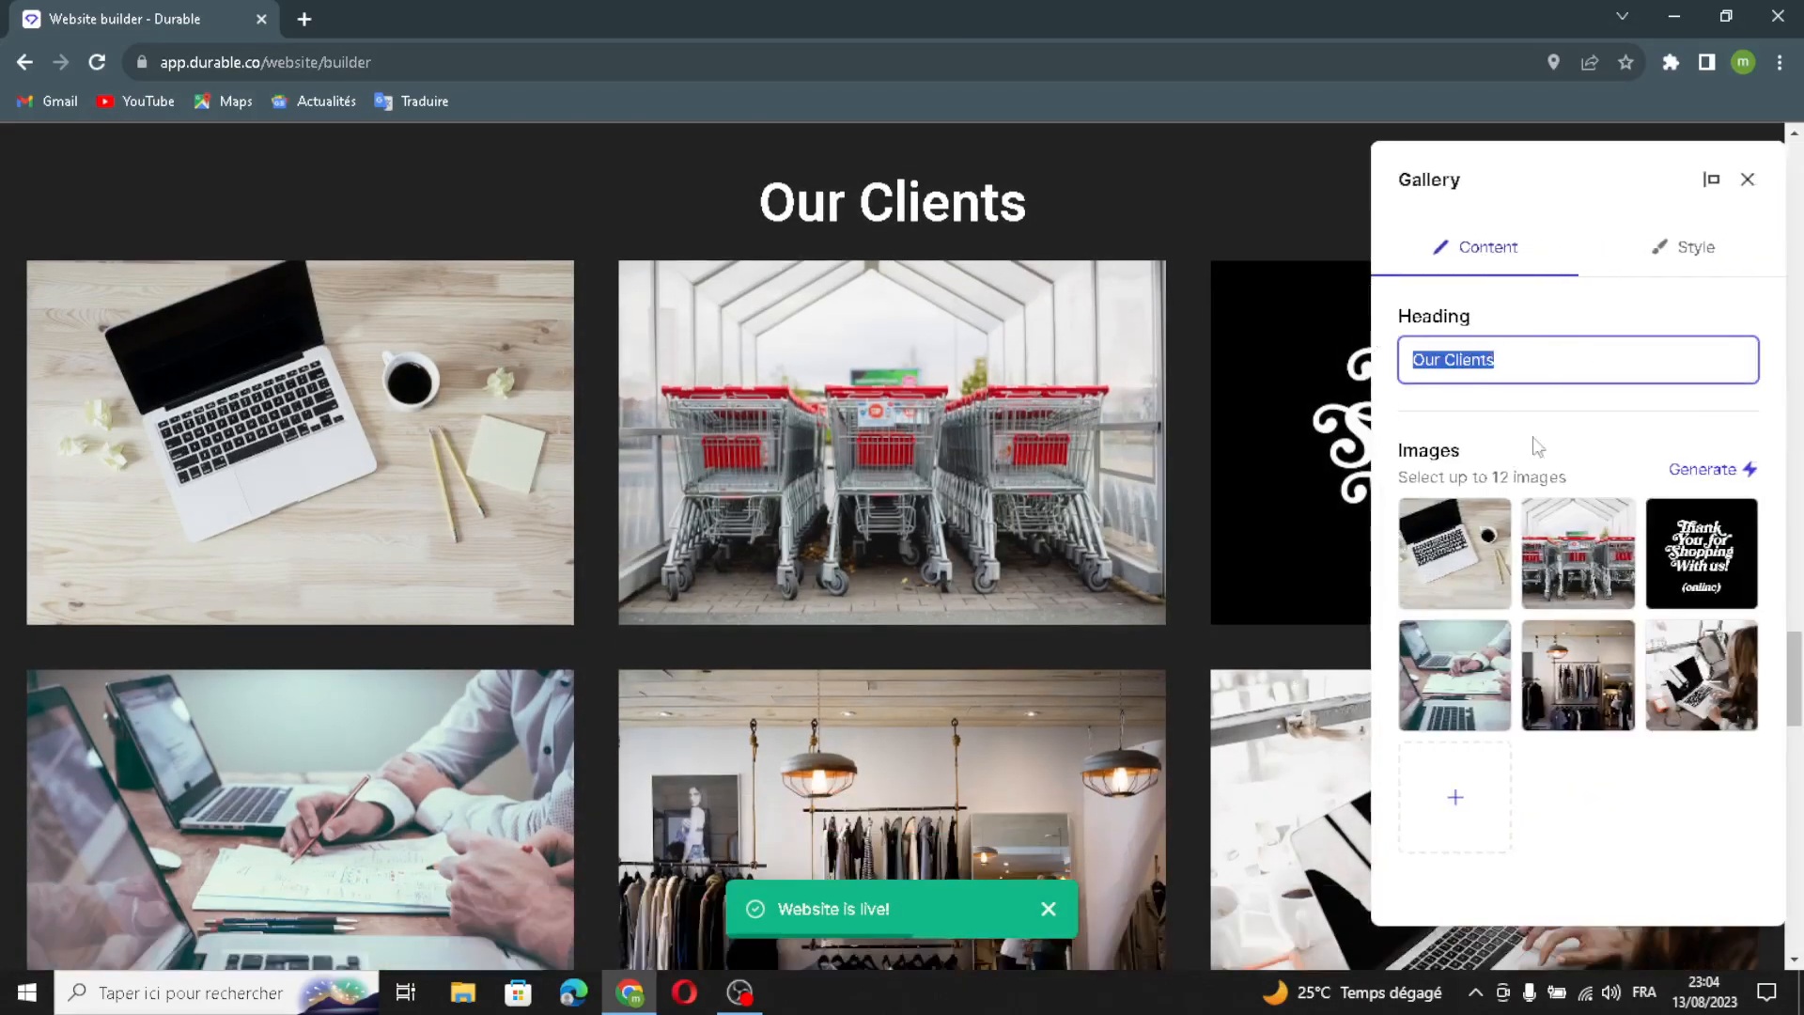
pyautogui.click(1702, 469)
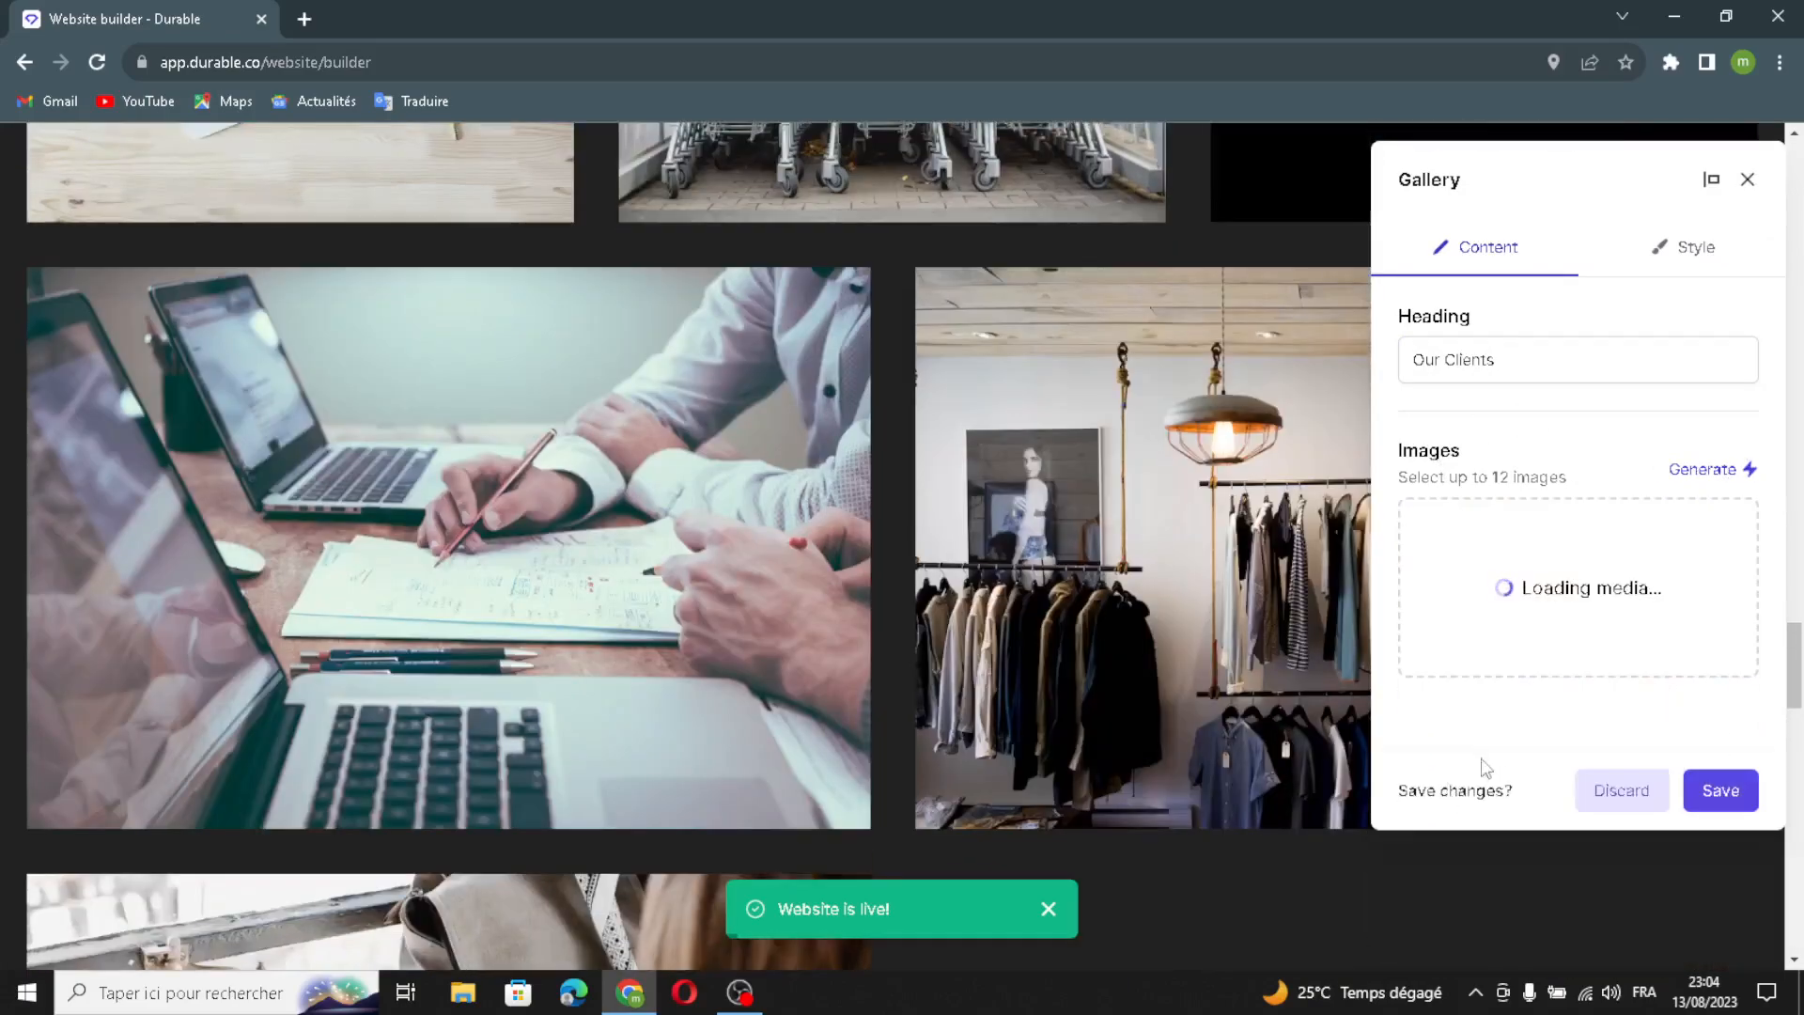
# Open the media selector for another gallery image and check its upload and library sources.
pyautogui.click(1540, 806)
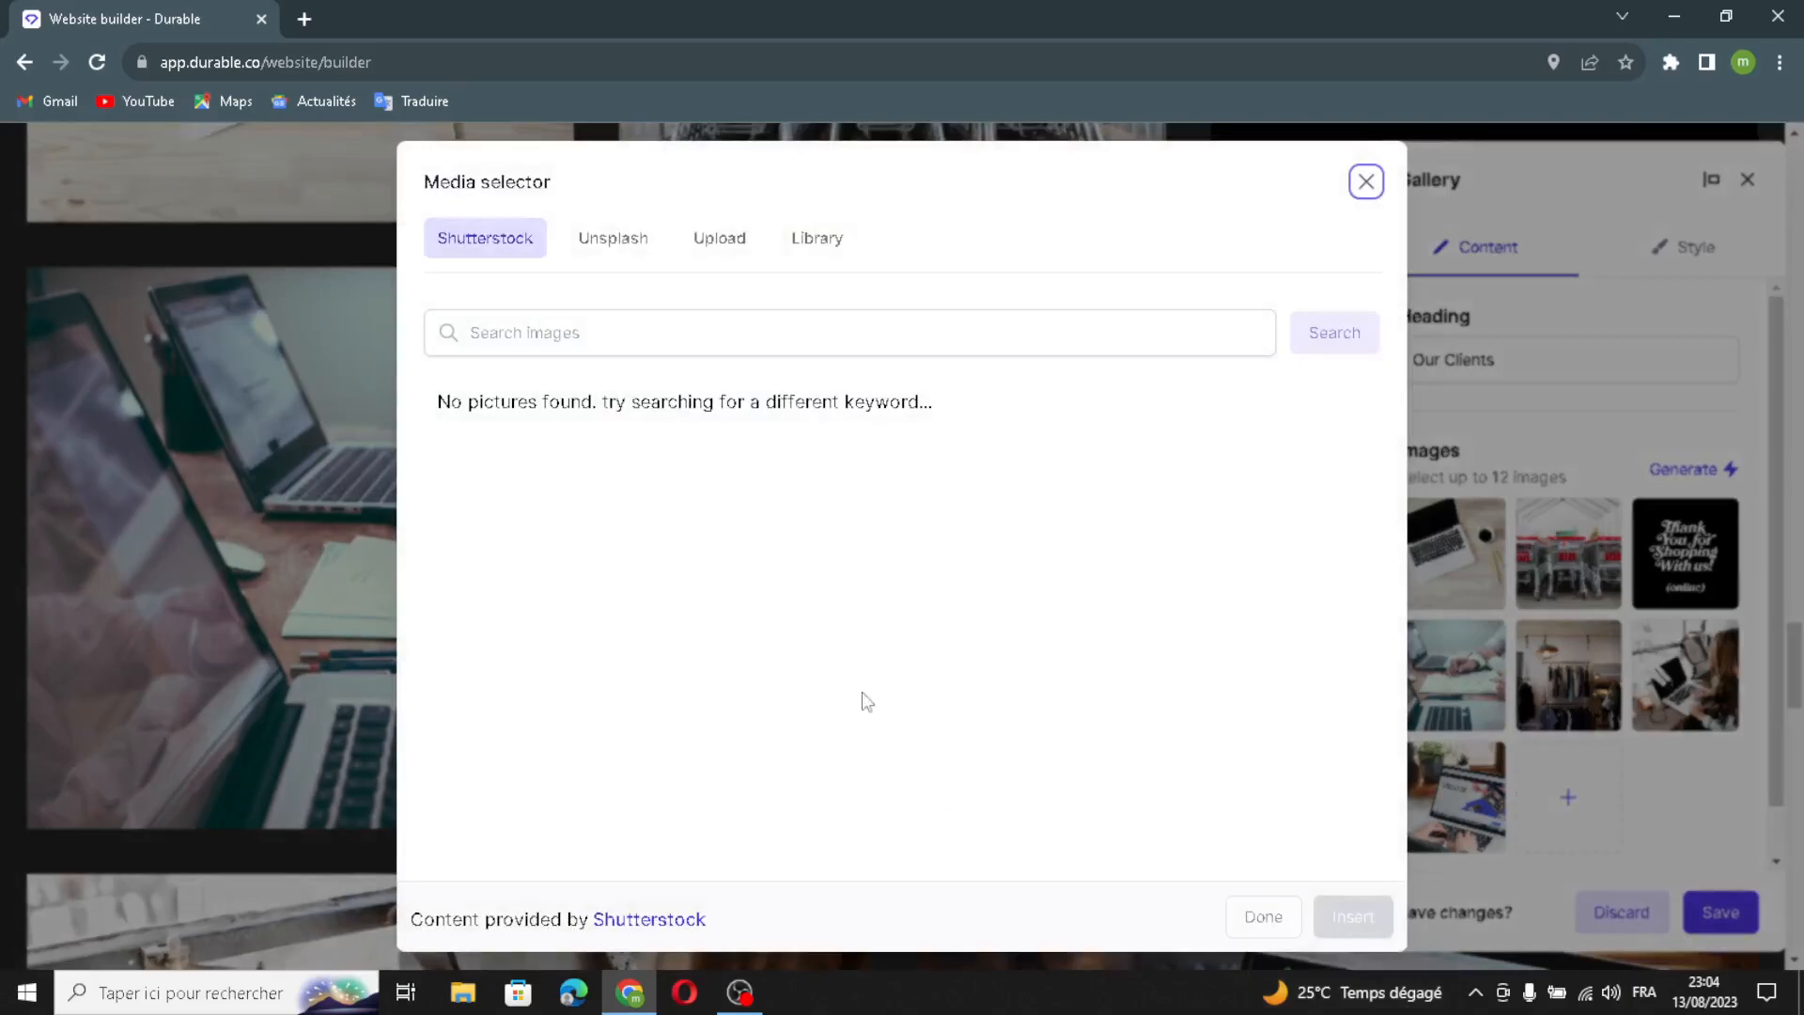
pyautogui.click(740, 236)
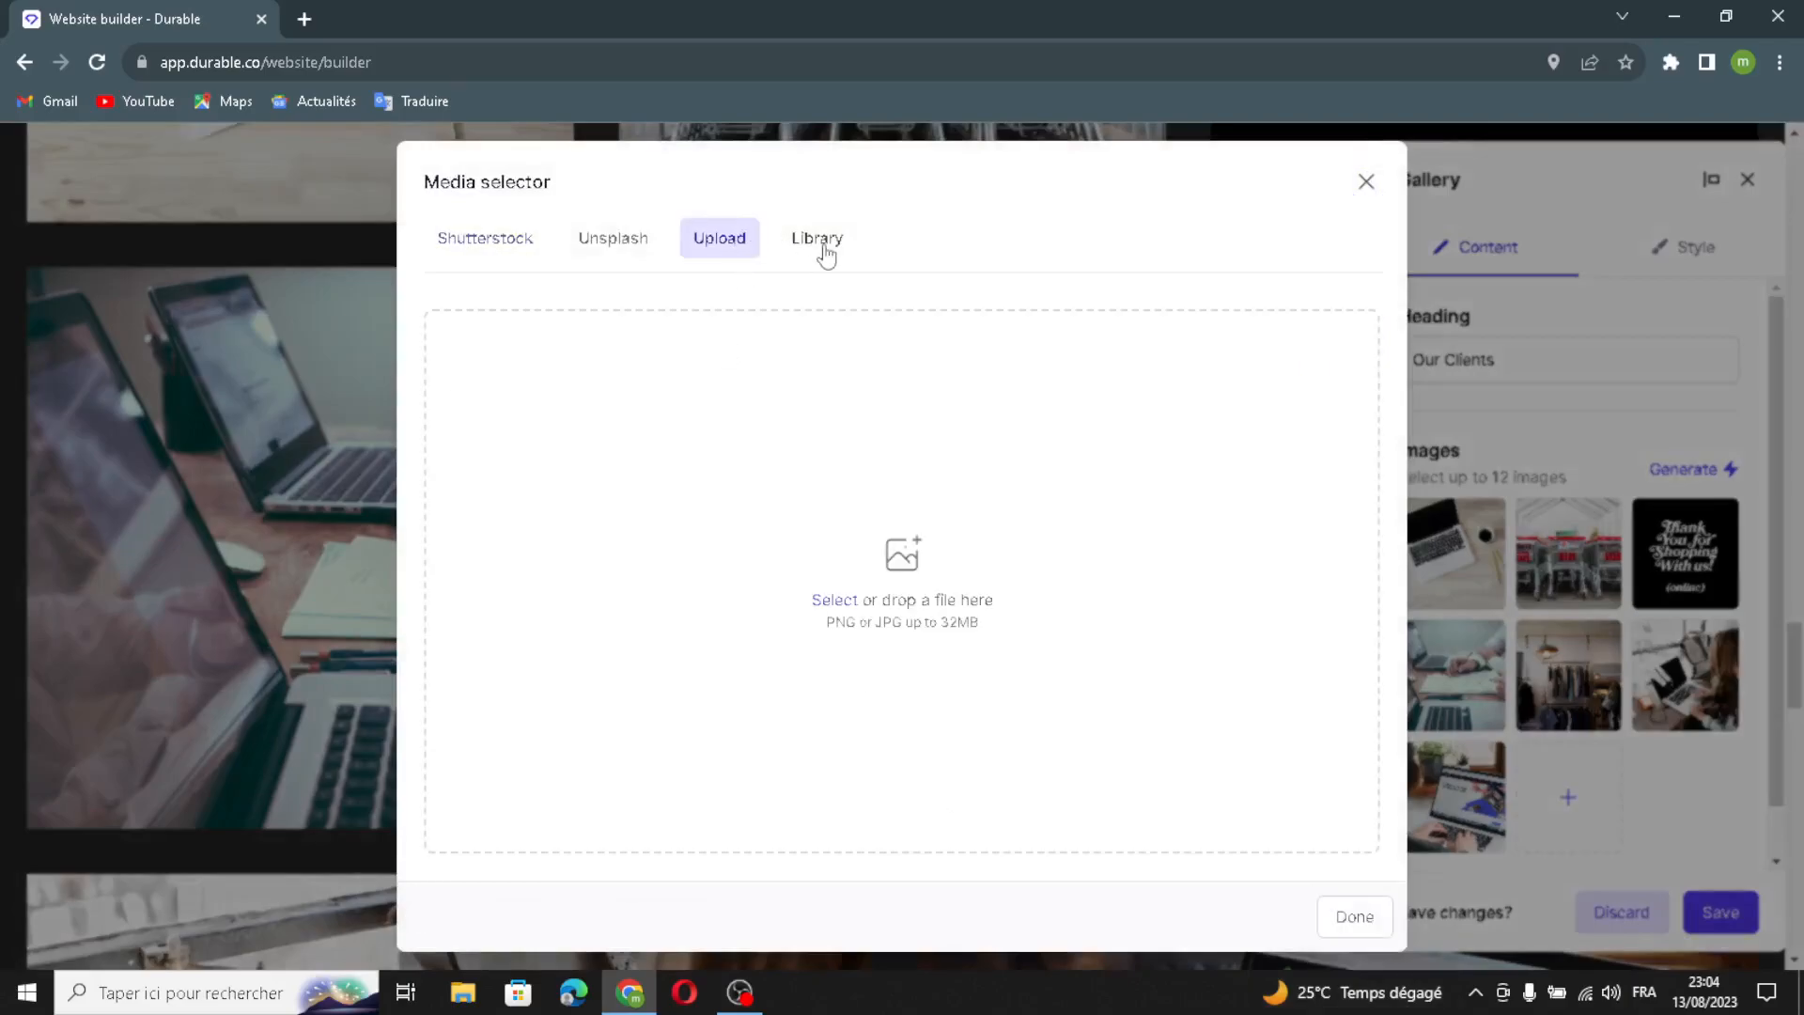
pyautogui.click(812, 261)
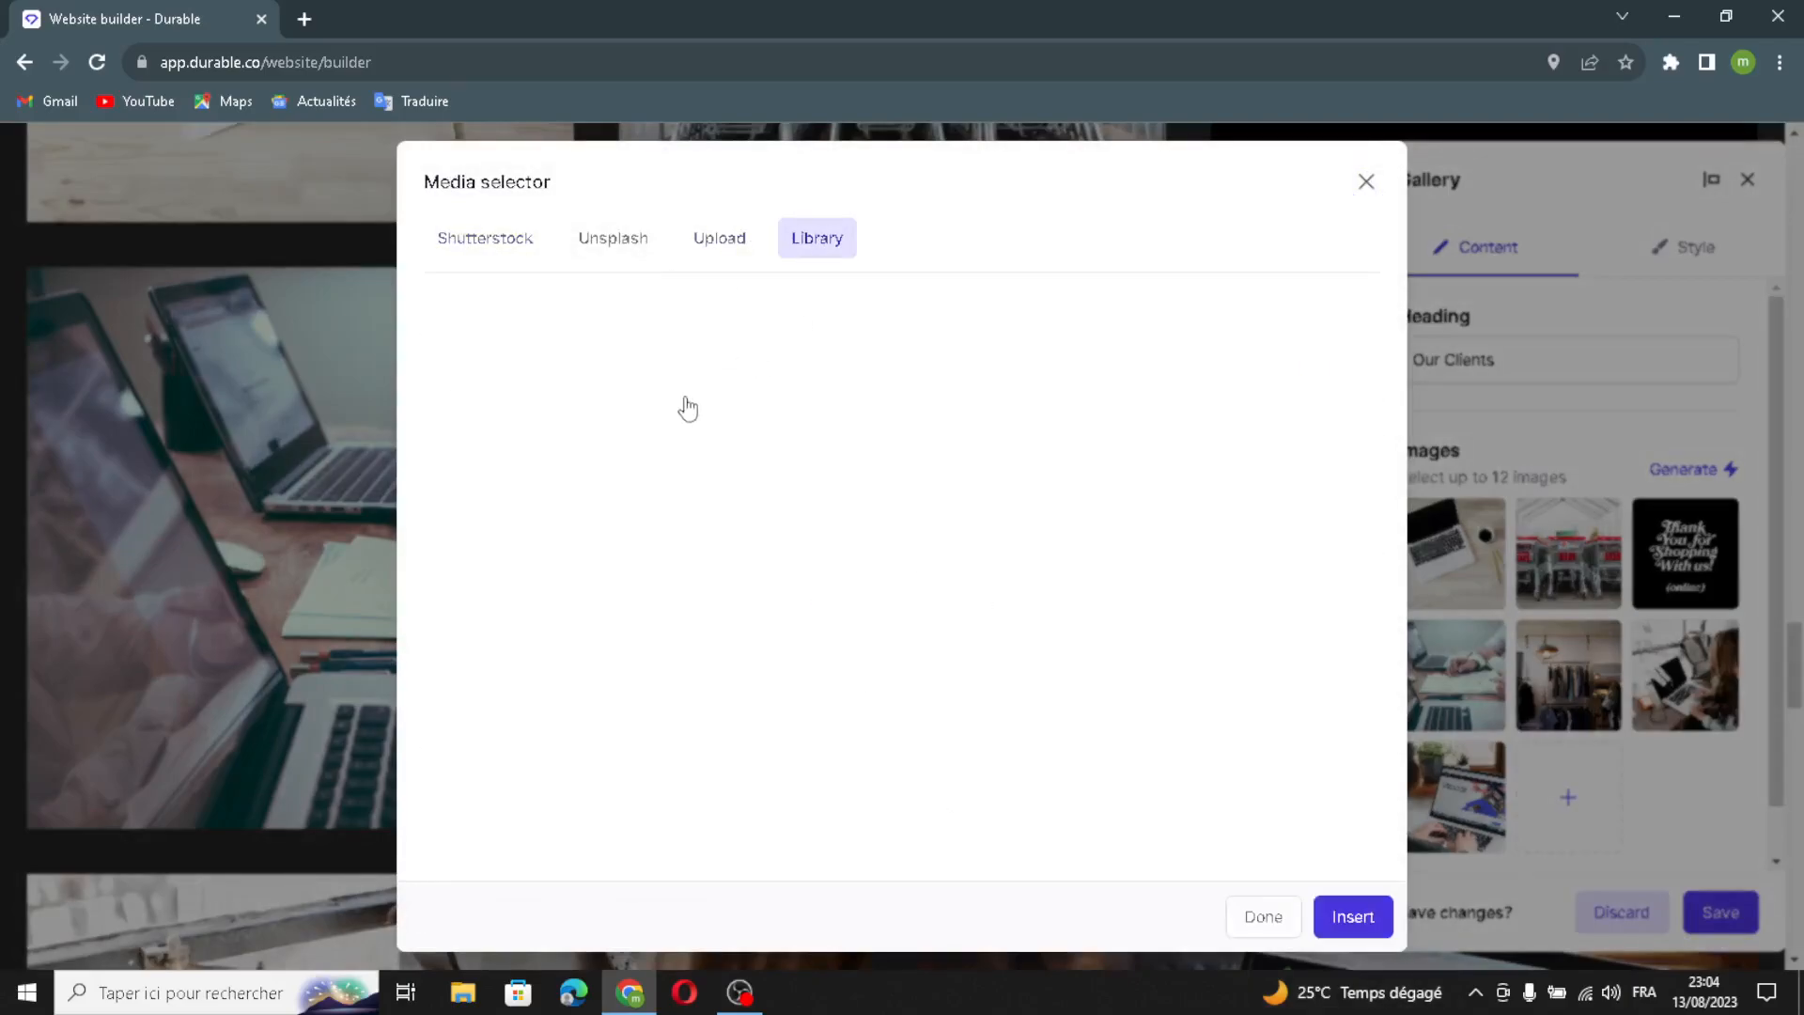
# Insert the Shutterstock picture of a woman sitting by a yellow sofa into the Our Clients gallery and save the section.
pyautogui.click(494, 242)
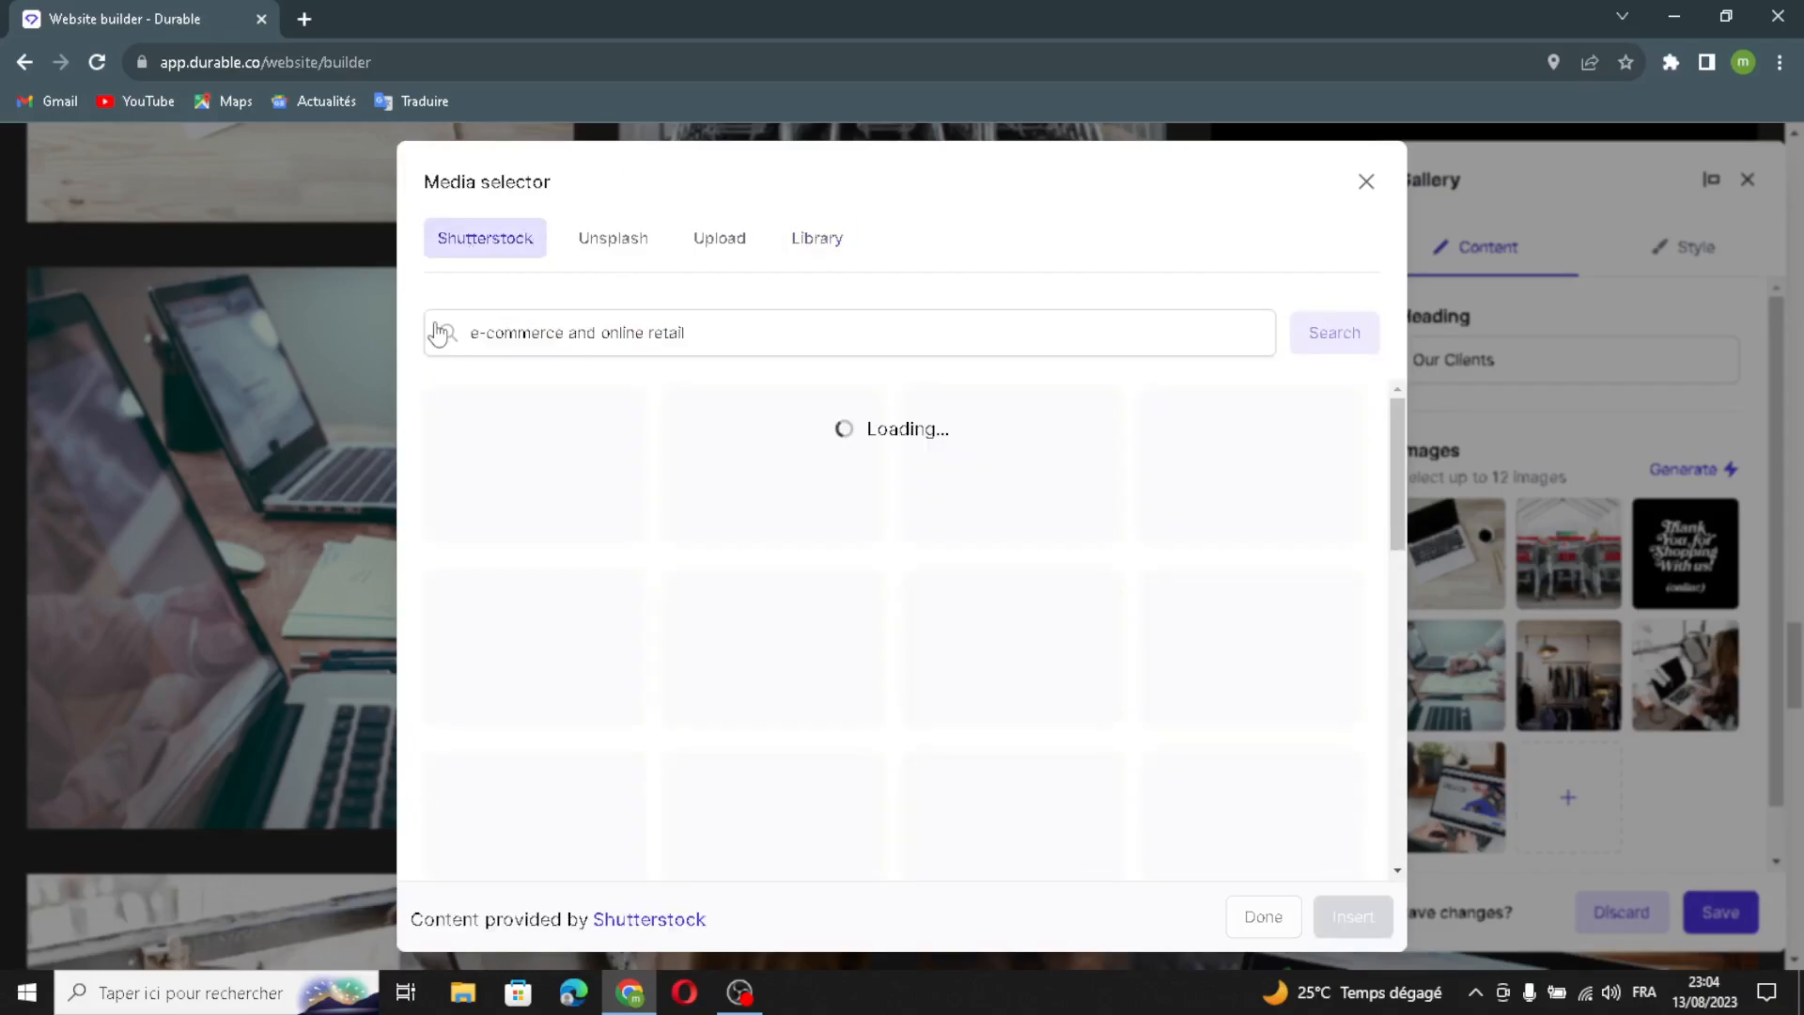
pyautogui.moveTo(691, 332); pyautogui.dragTo(555, 332)
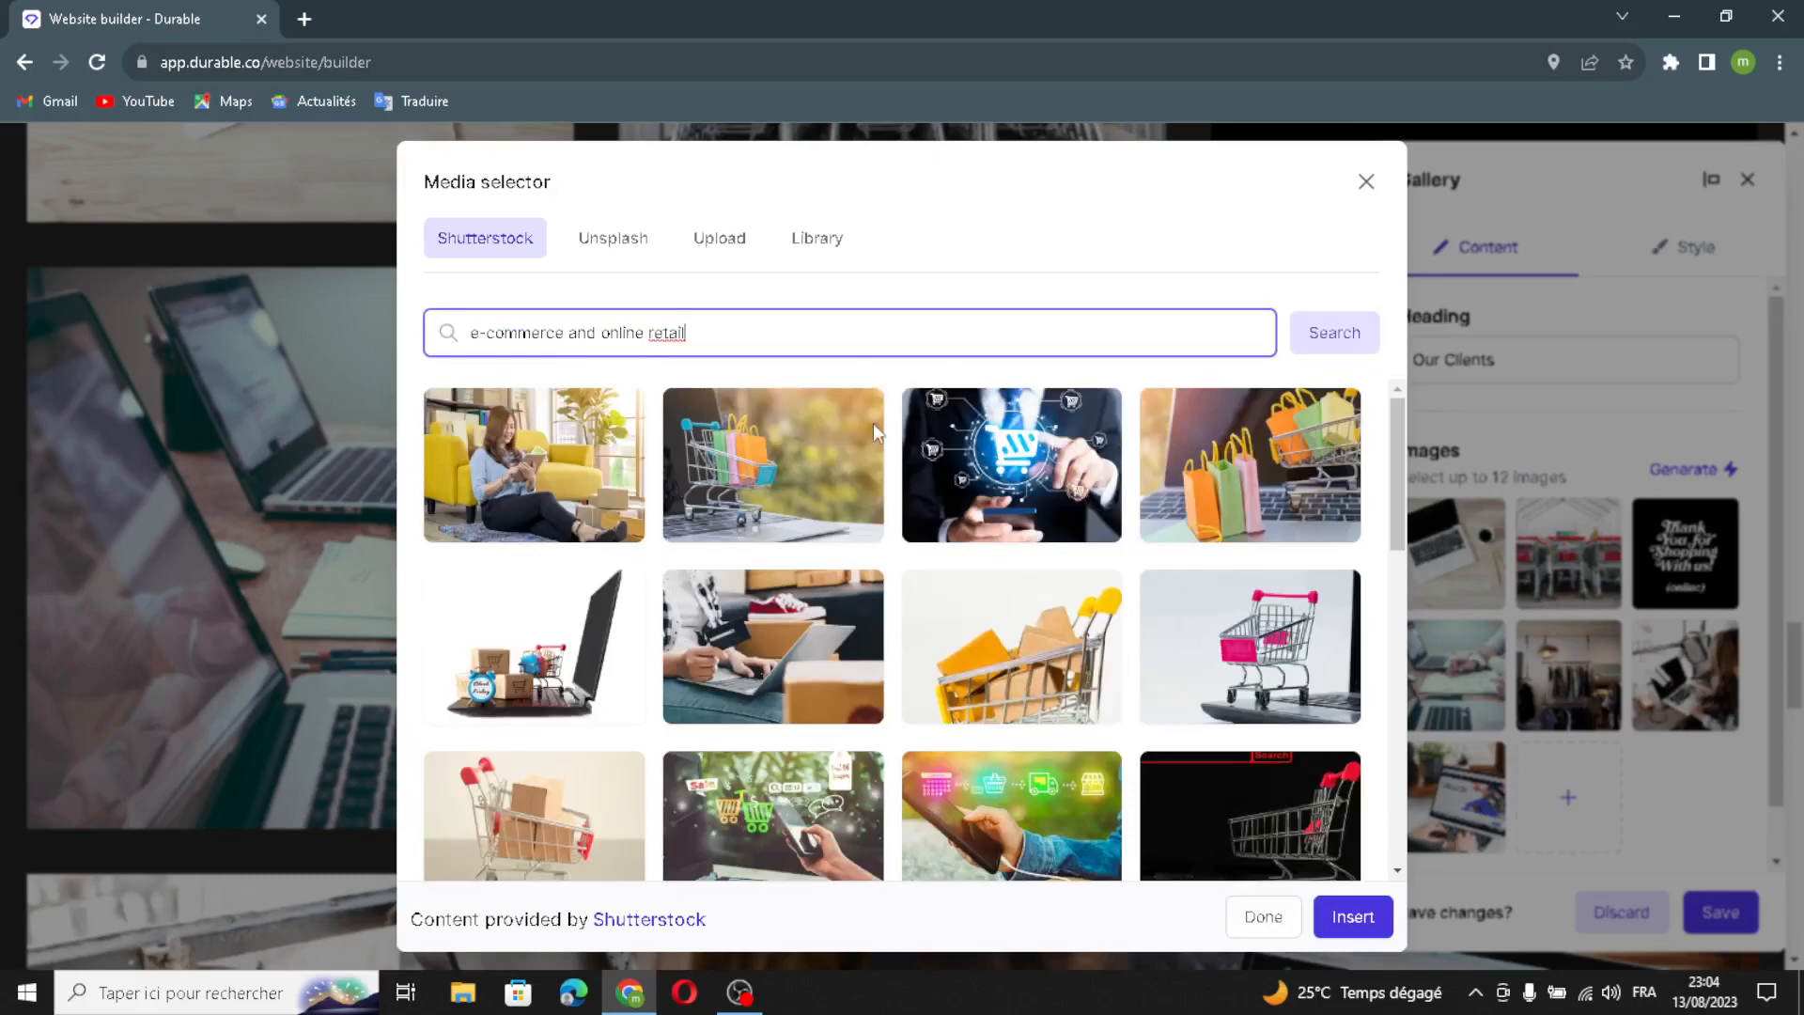
pyautogui.scroll(-2, 870, 473)
pyautogui.scroll(2, 819, 489)
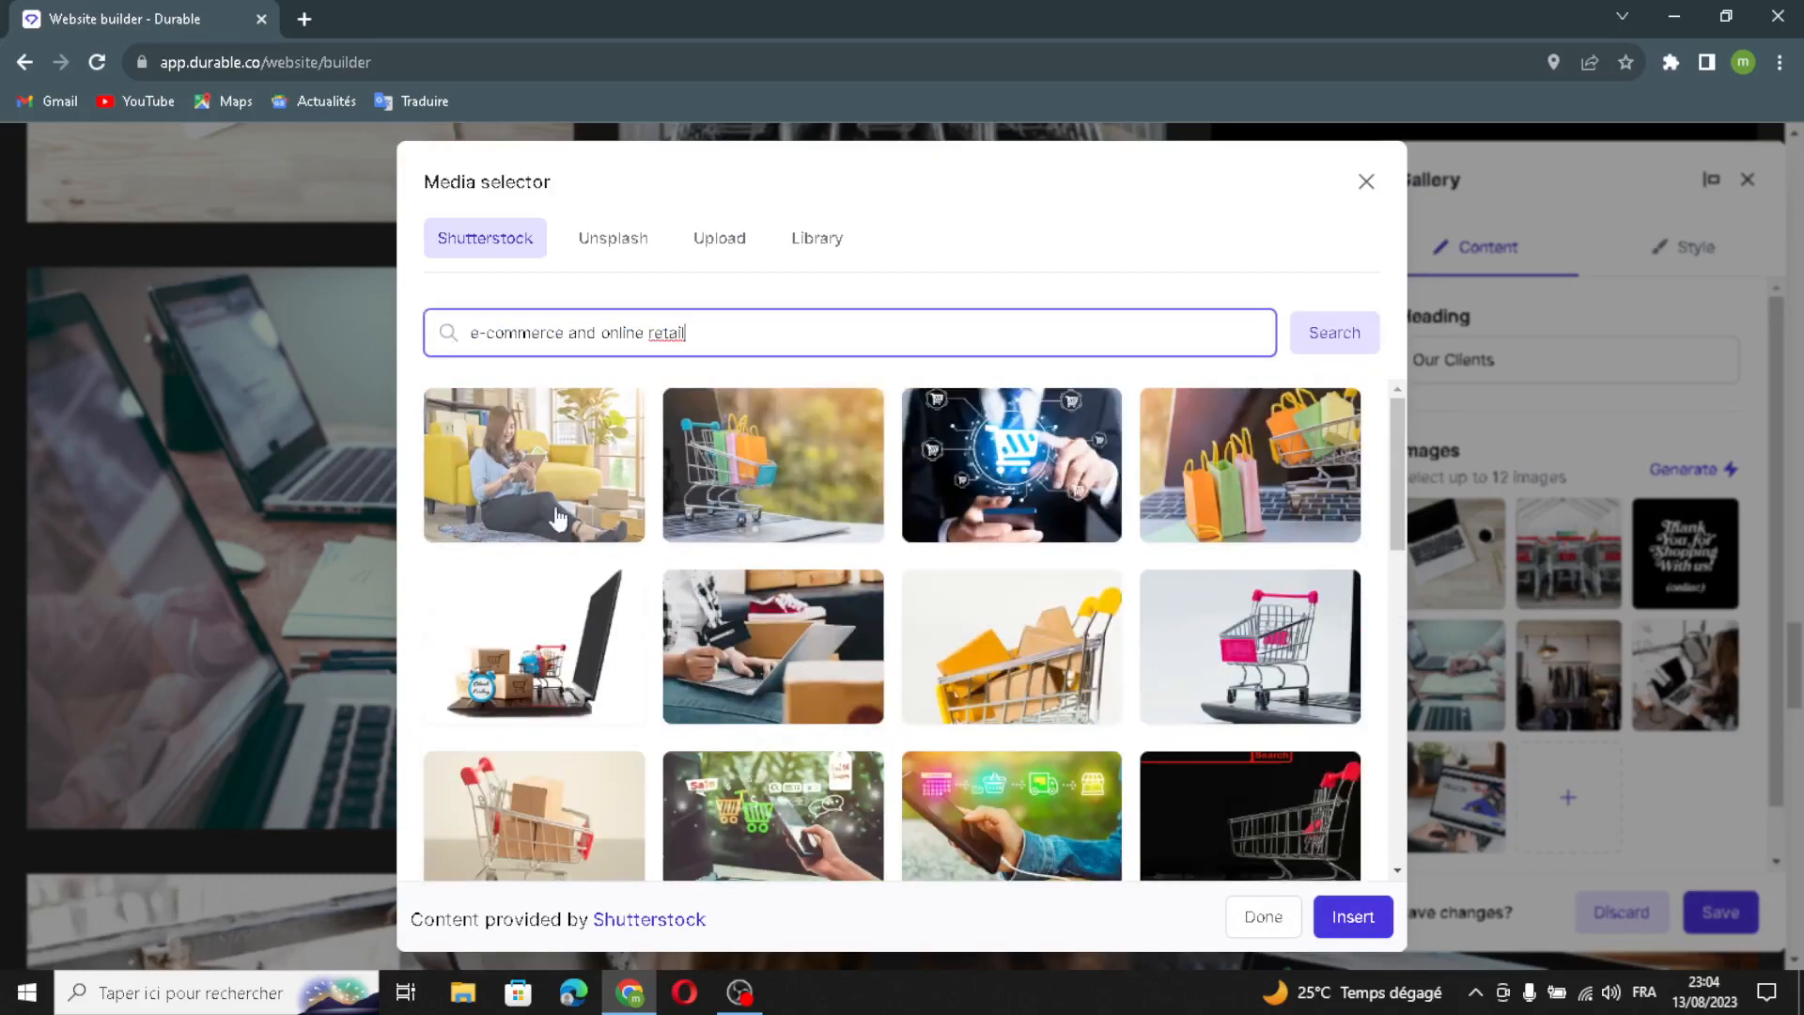
pyautogui.click(1352, 916)
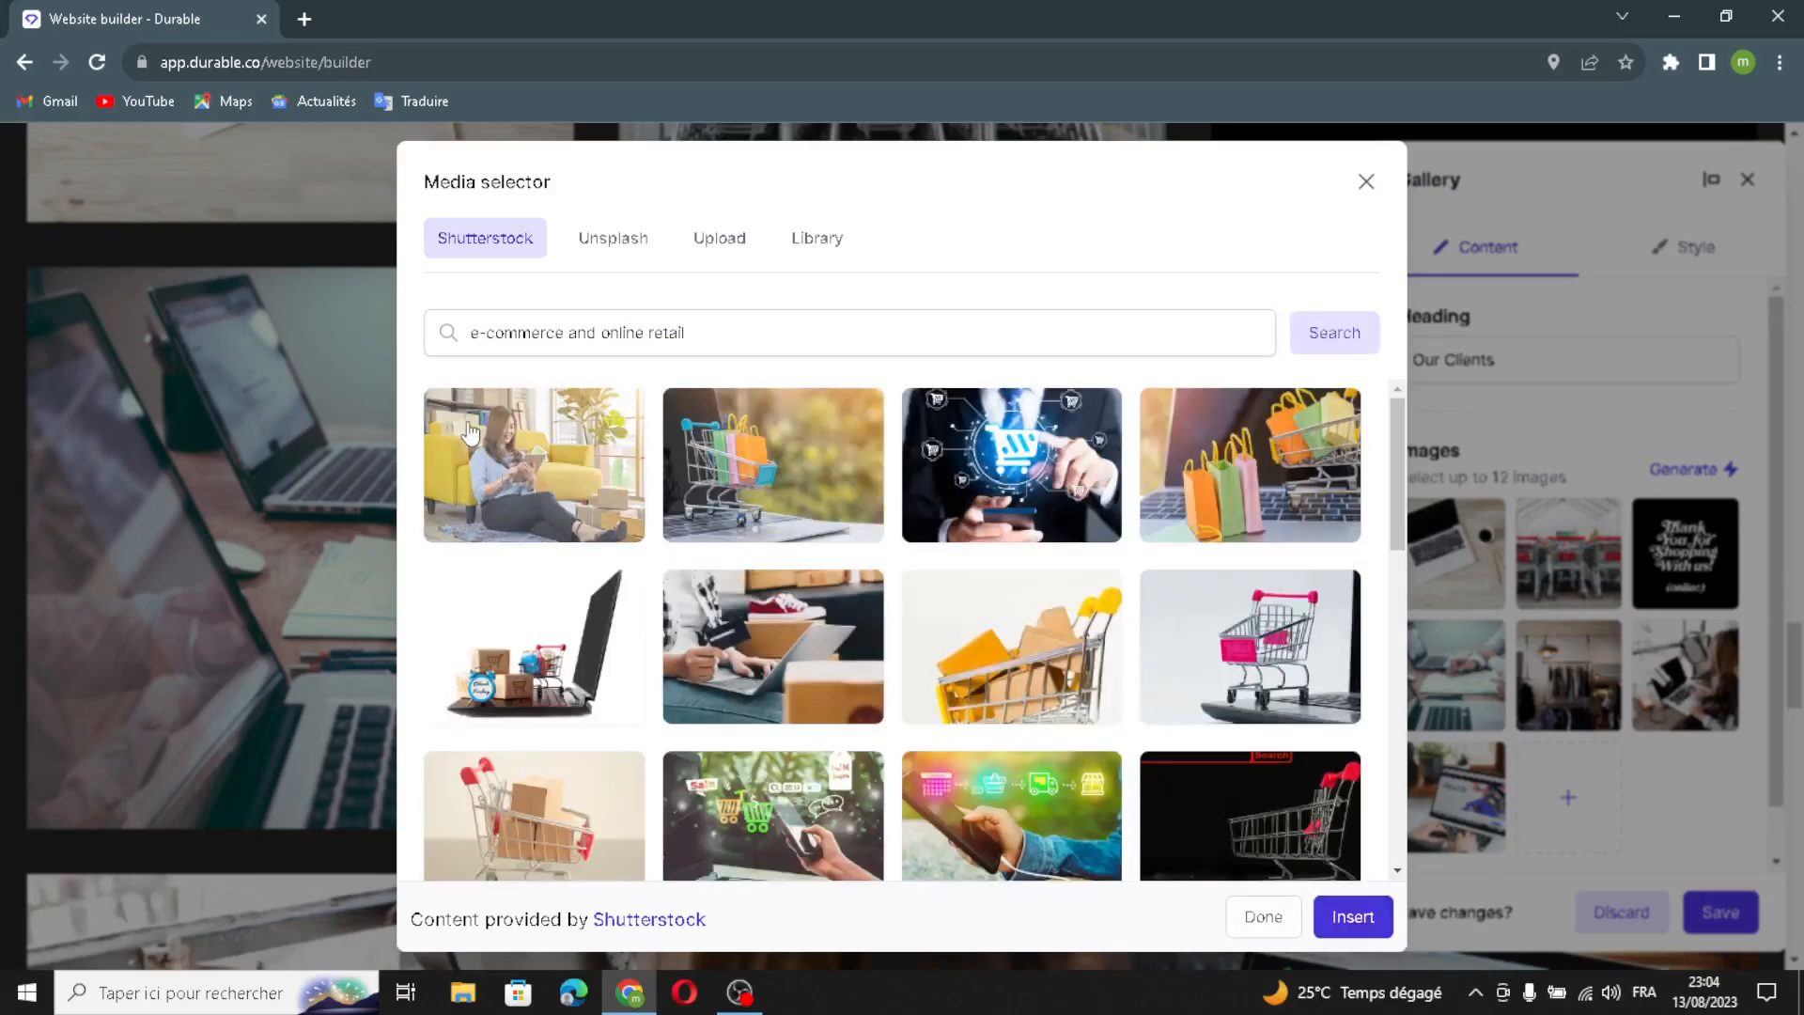
pyautogui.click(1327, 908)
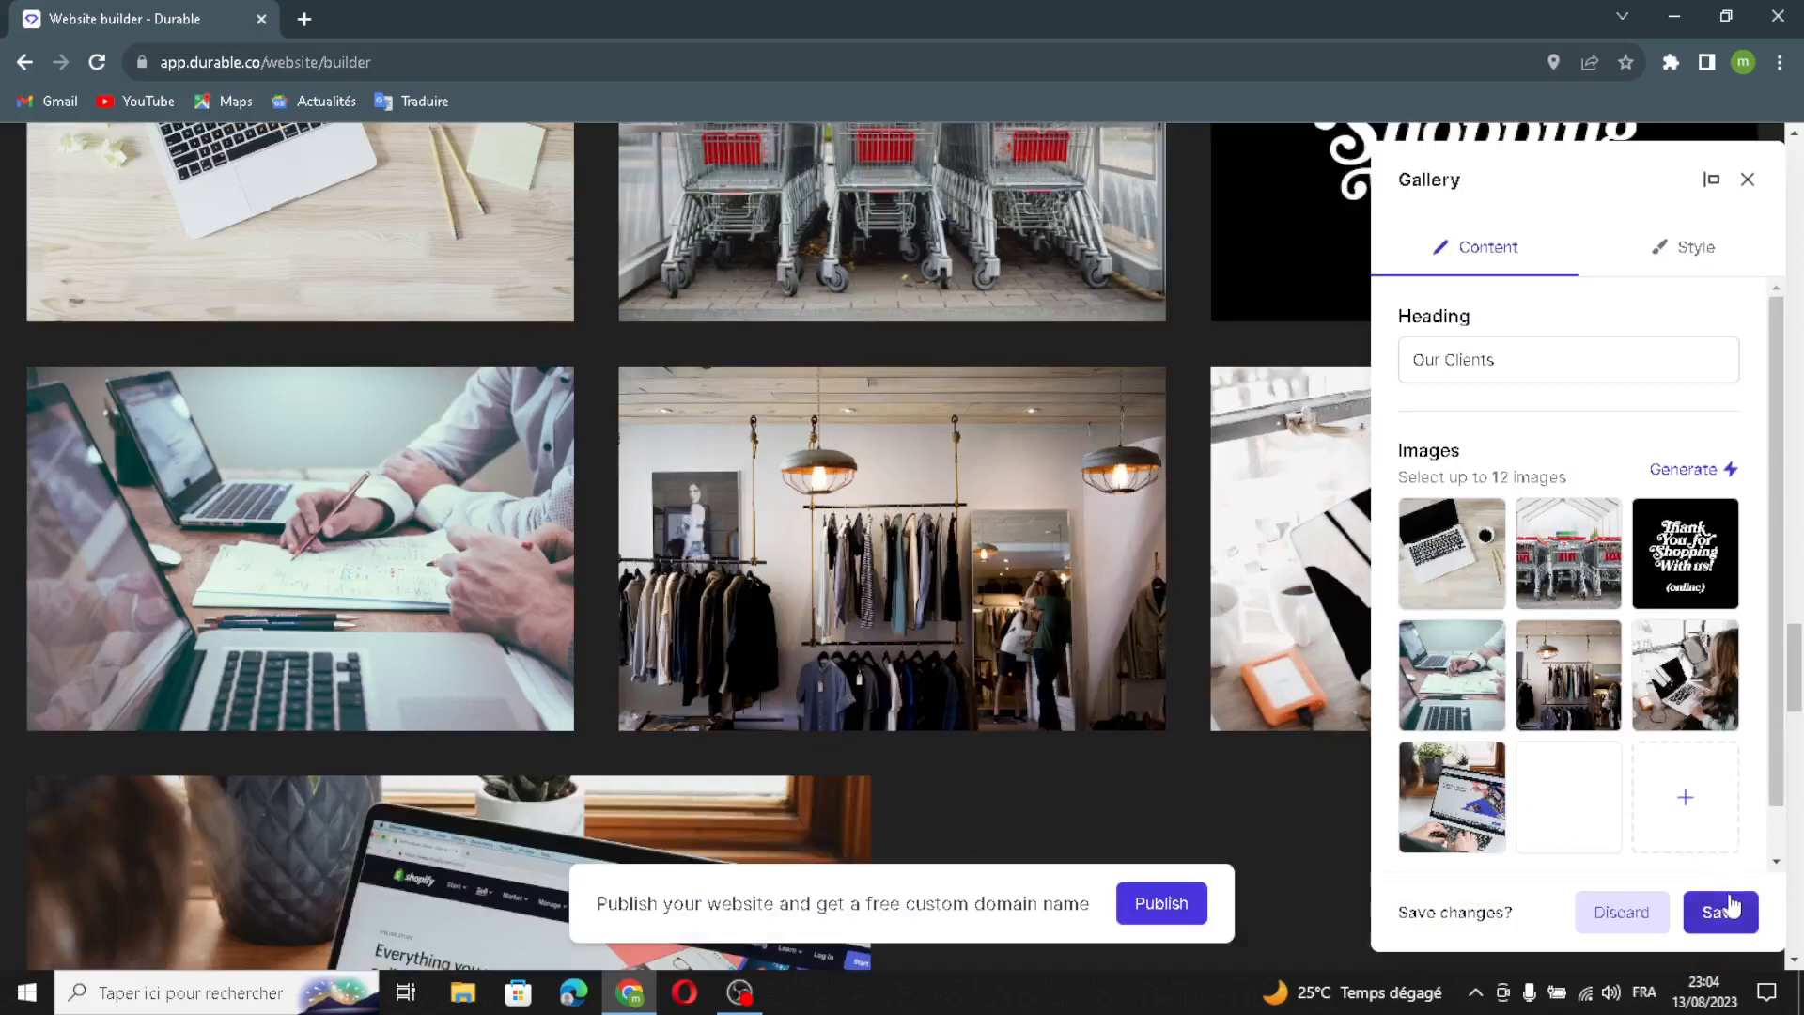
pyautogui.click(1720, 911)
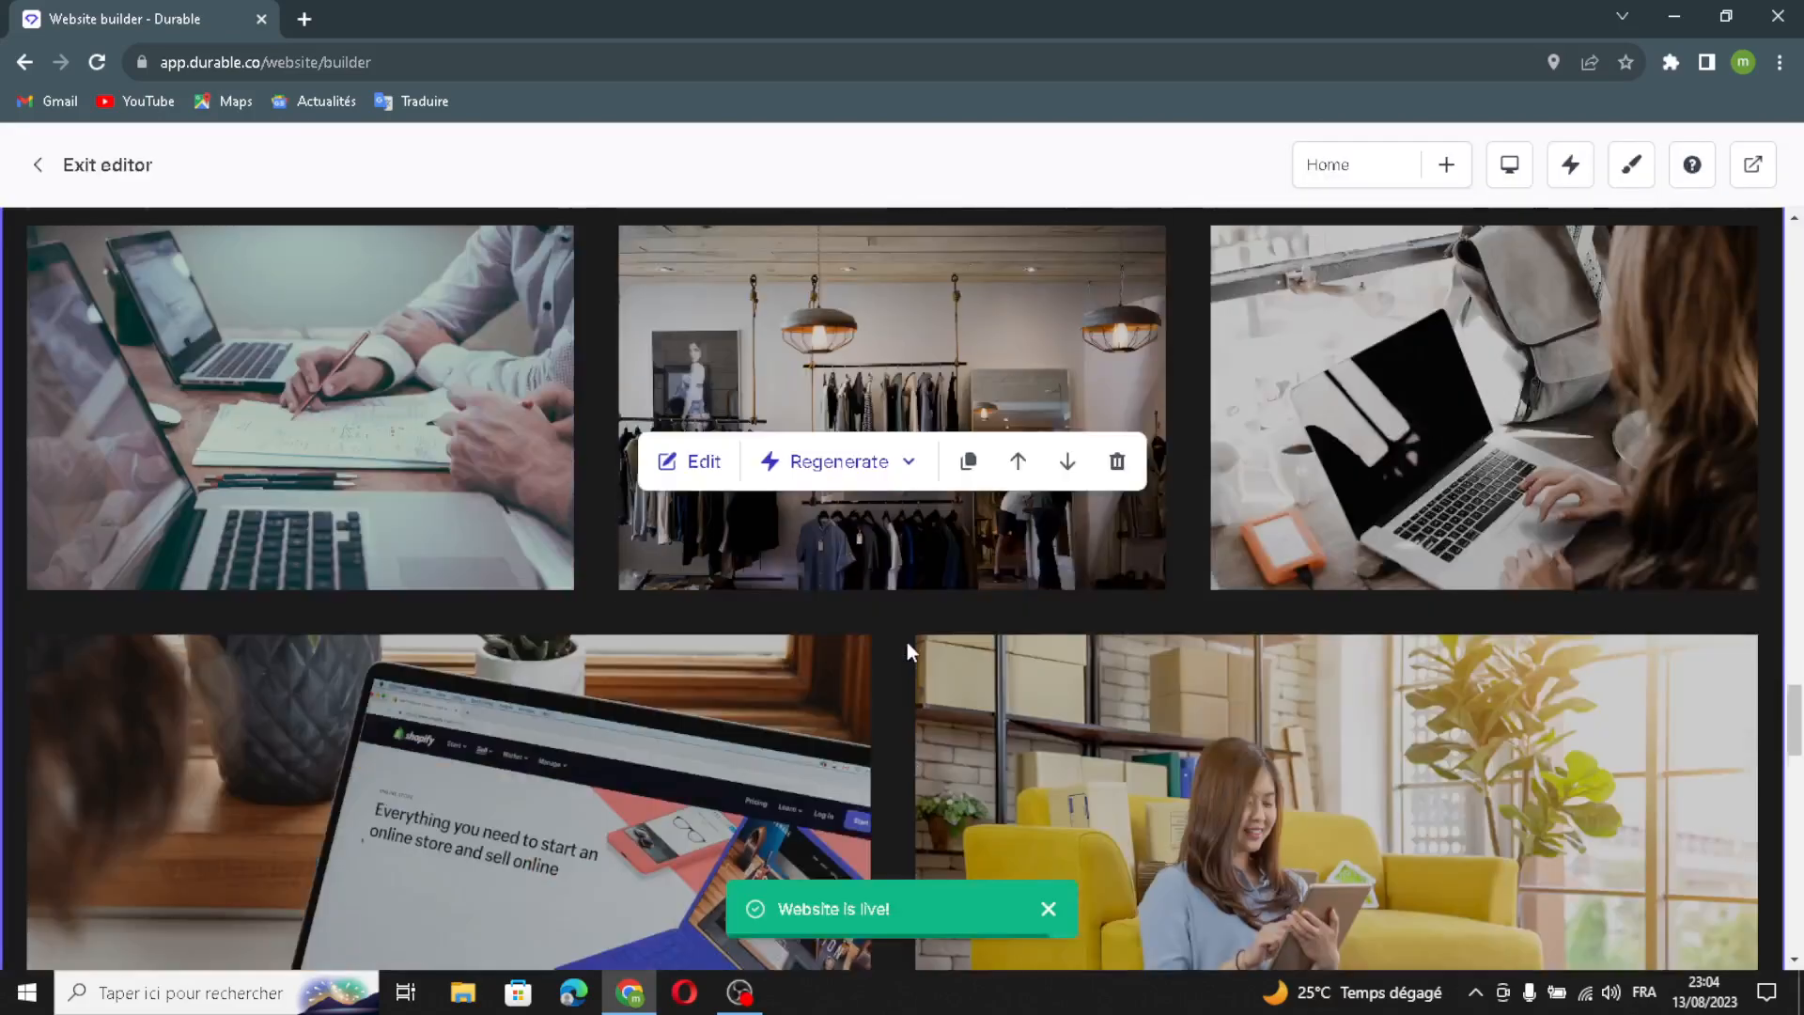
# Open the Location section's content settings and review its heading and business address.
pyautogui.scroll(-10, 905, 642)
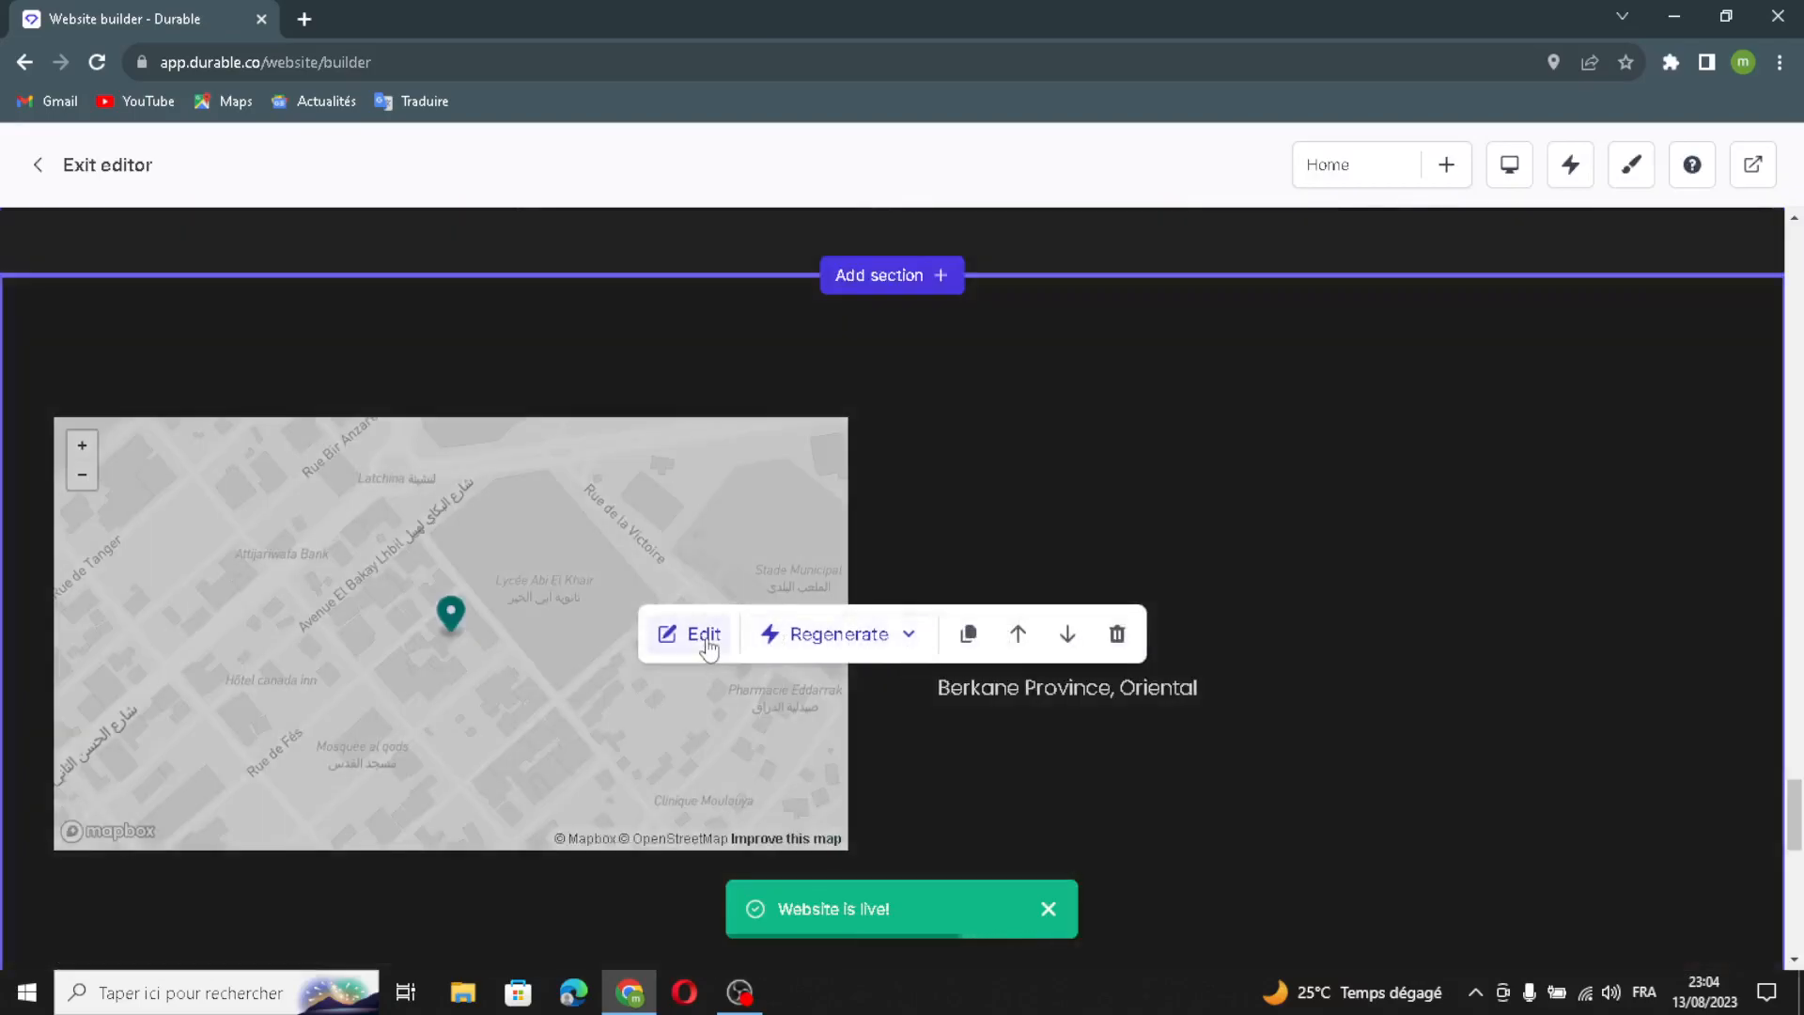
pyautogui.scroll(-1, 819, 620)
pyautogui.click(700, 589)
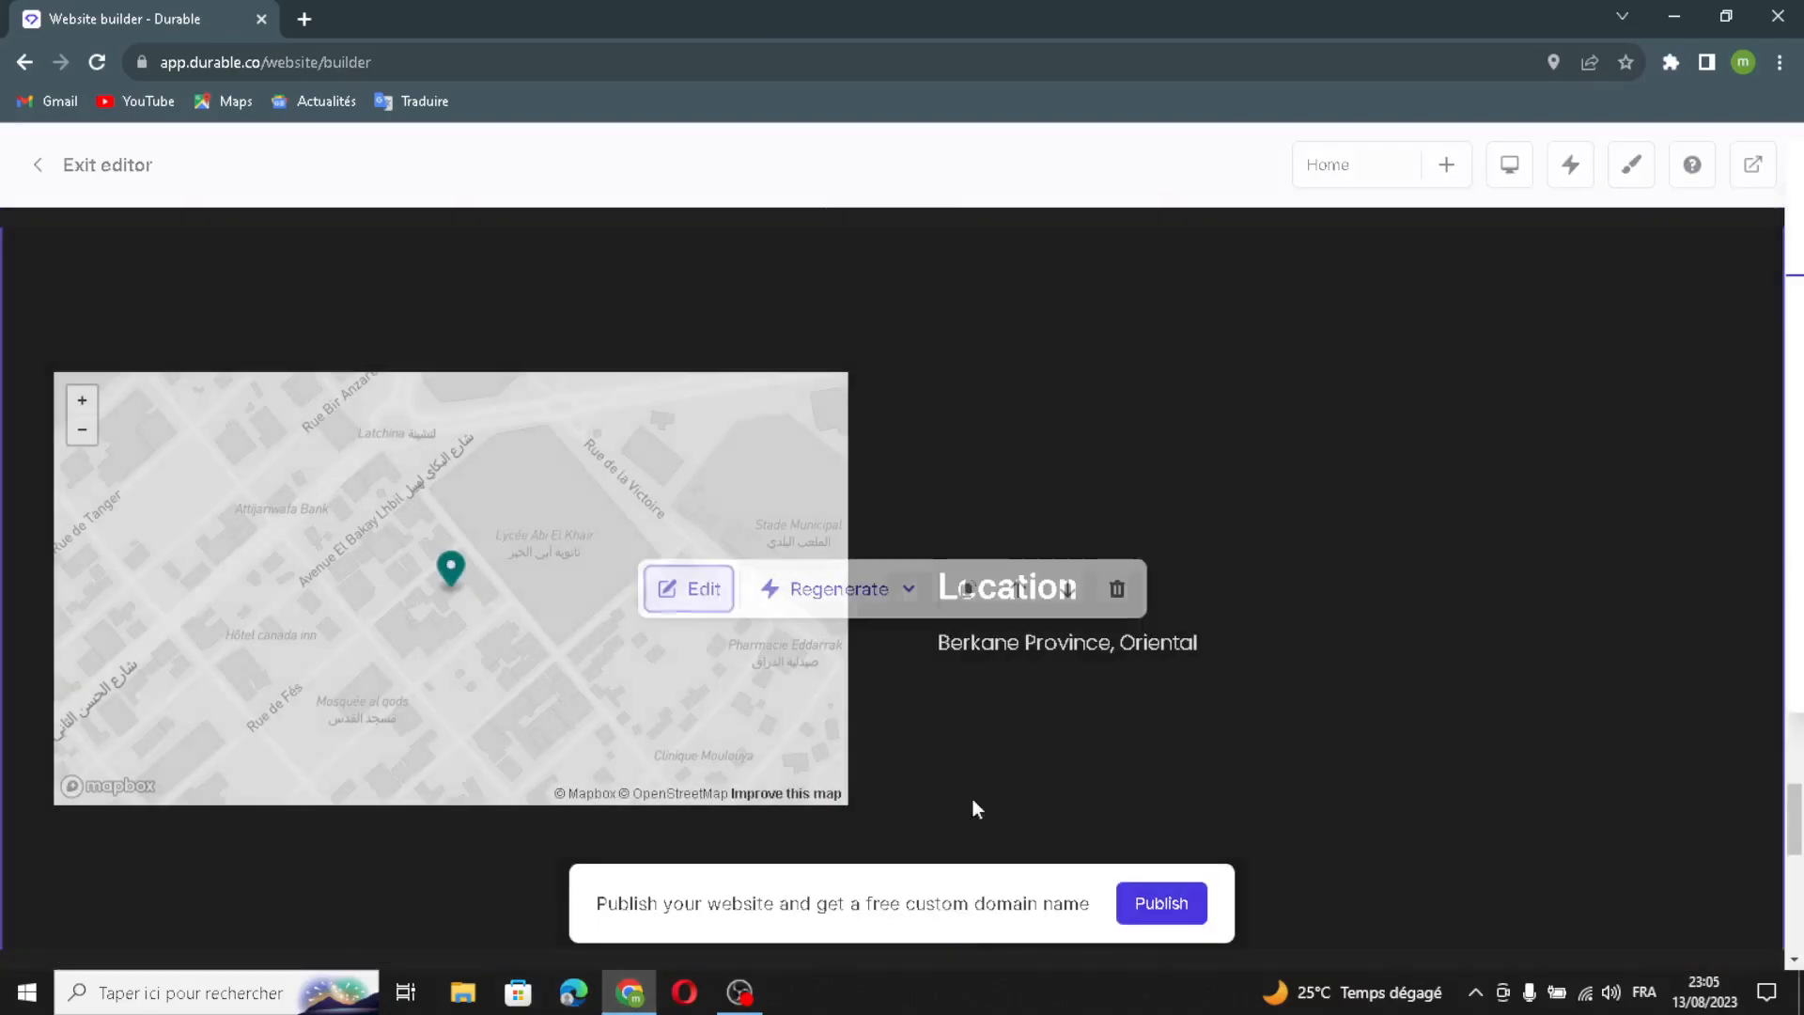
pyautogui.click(1570, 357)
pyautogui.moveTo(1603, 340); pyautogui.dragTo(1350, 362)
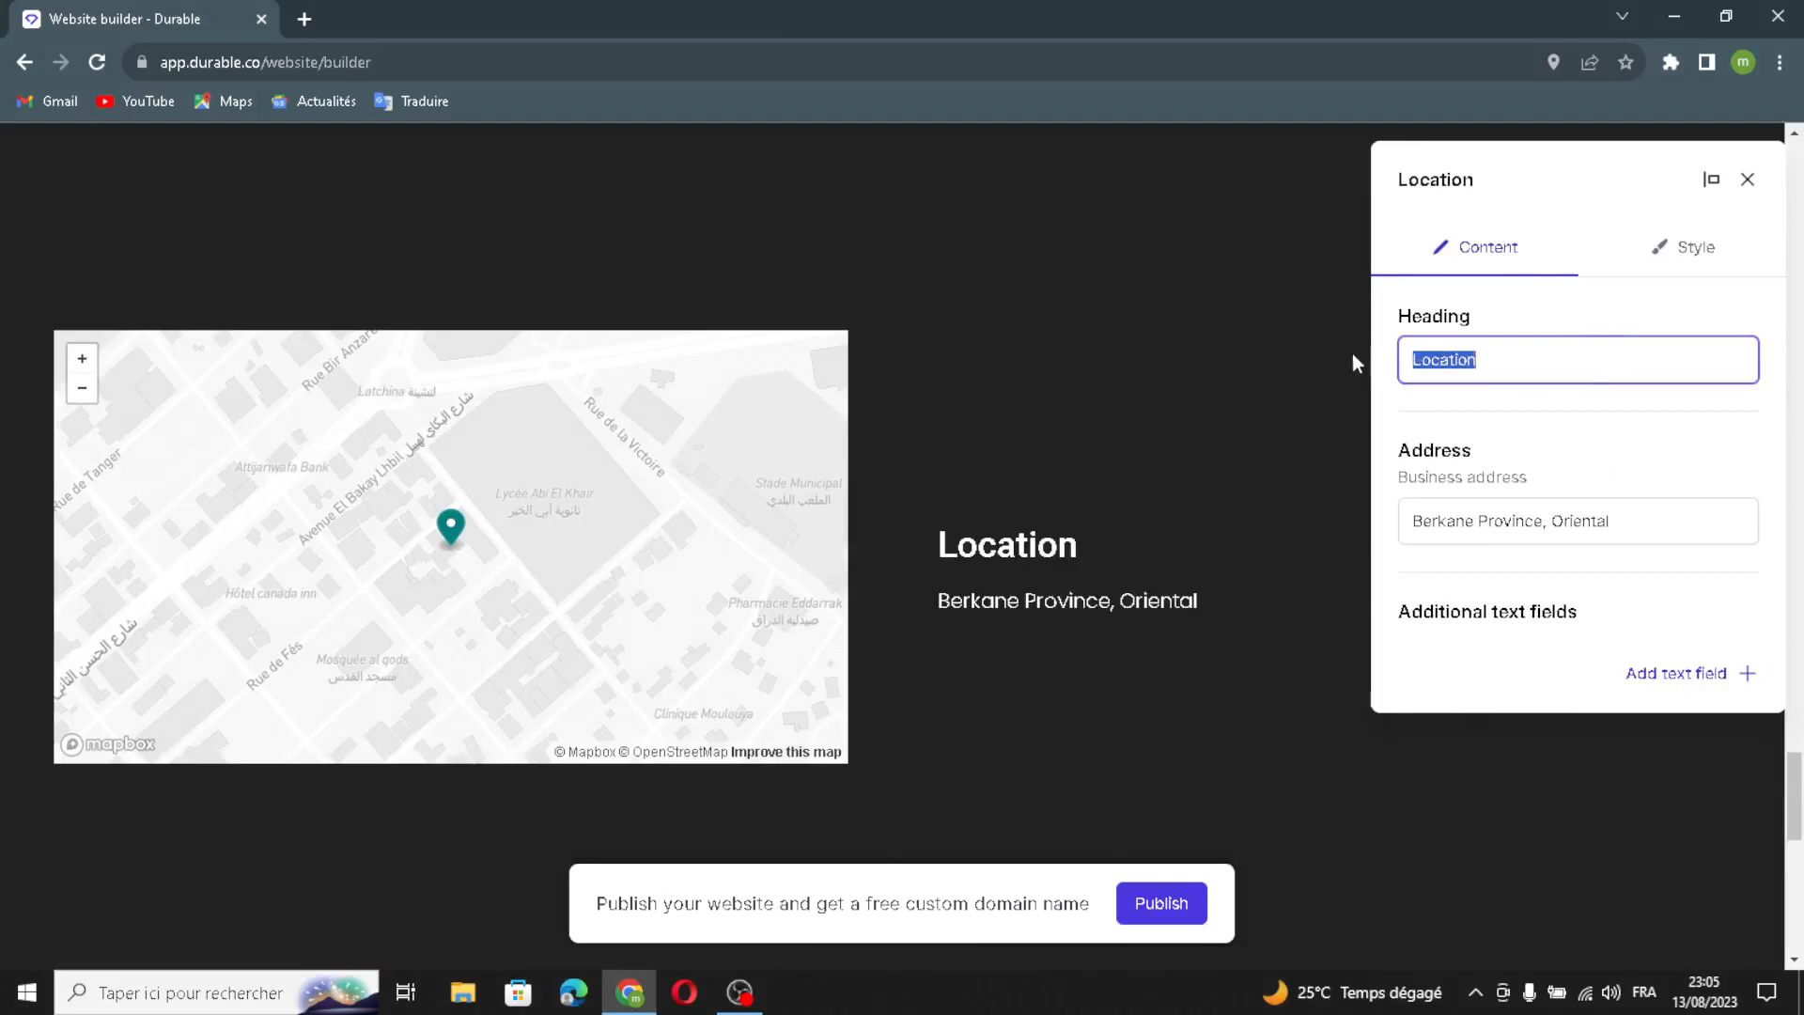
pyautogui.click(1524, 354)
pyautogui.click(1652, 526)
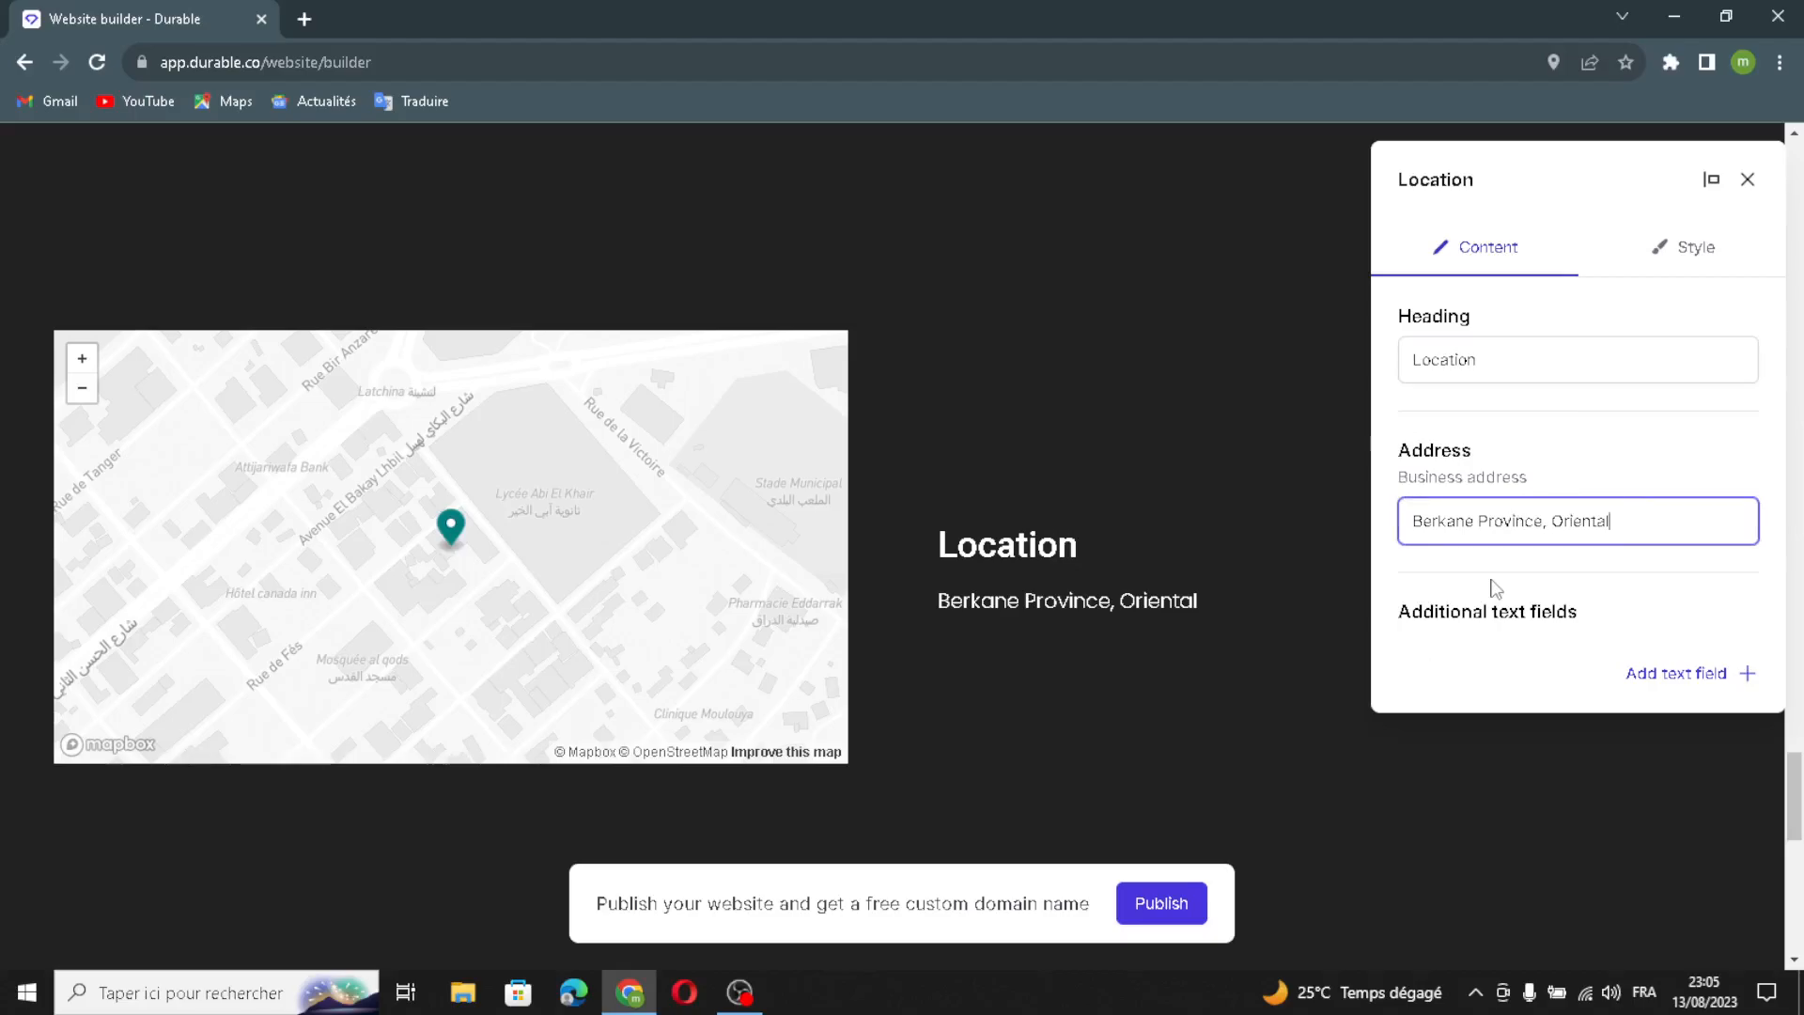
# Examine the title and content options of an additional text field, discard it, and close the Location settings without changes.
pyautogui.click(1670, 684)
pyautogui.click(924, 512)
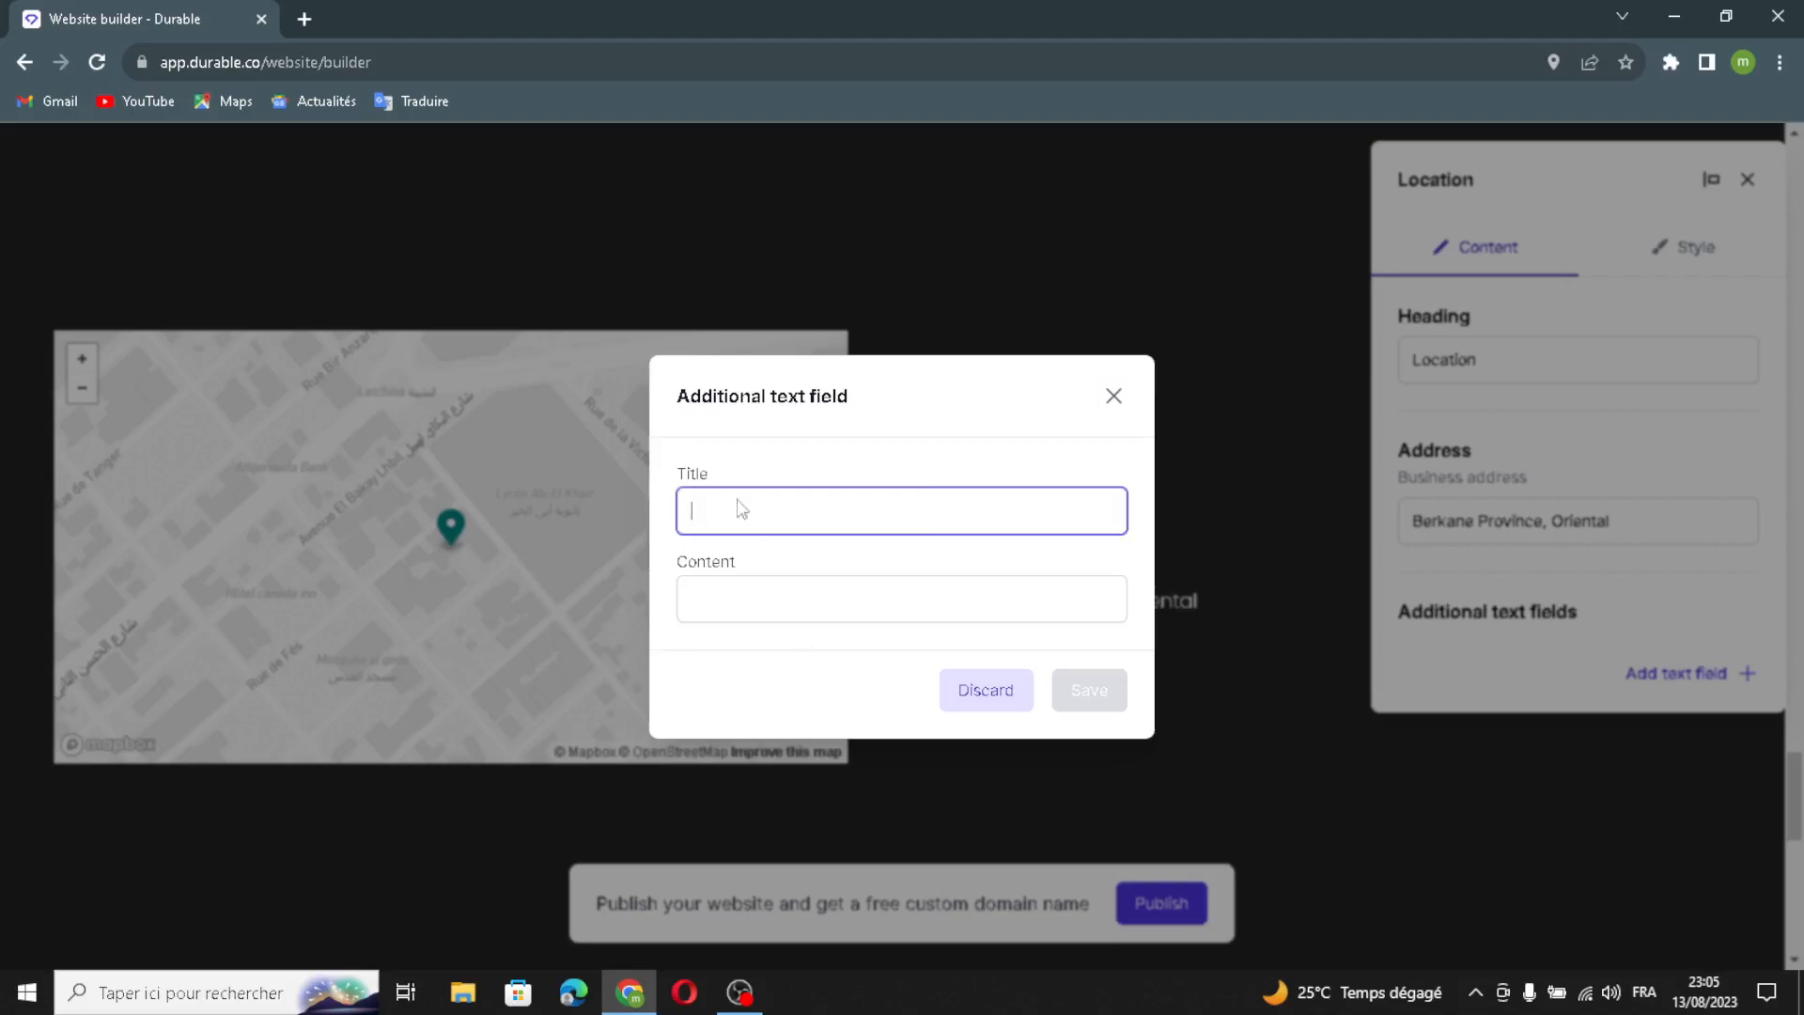
pyautogui.click(719, 585)
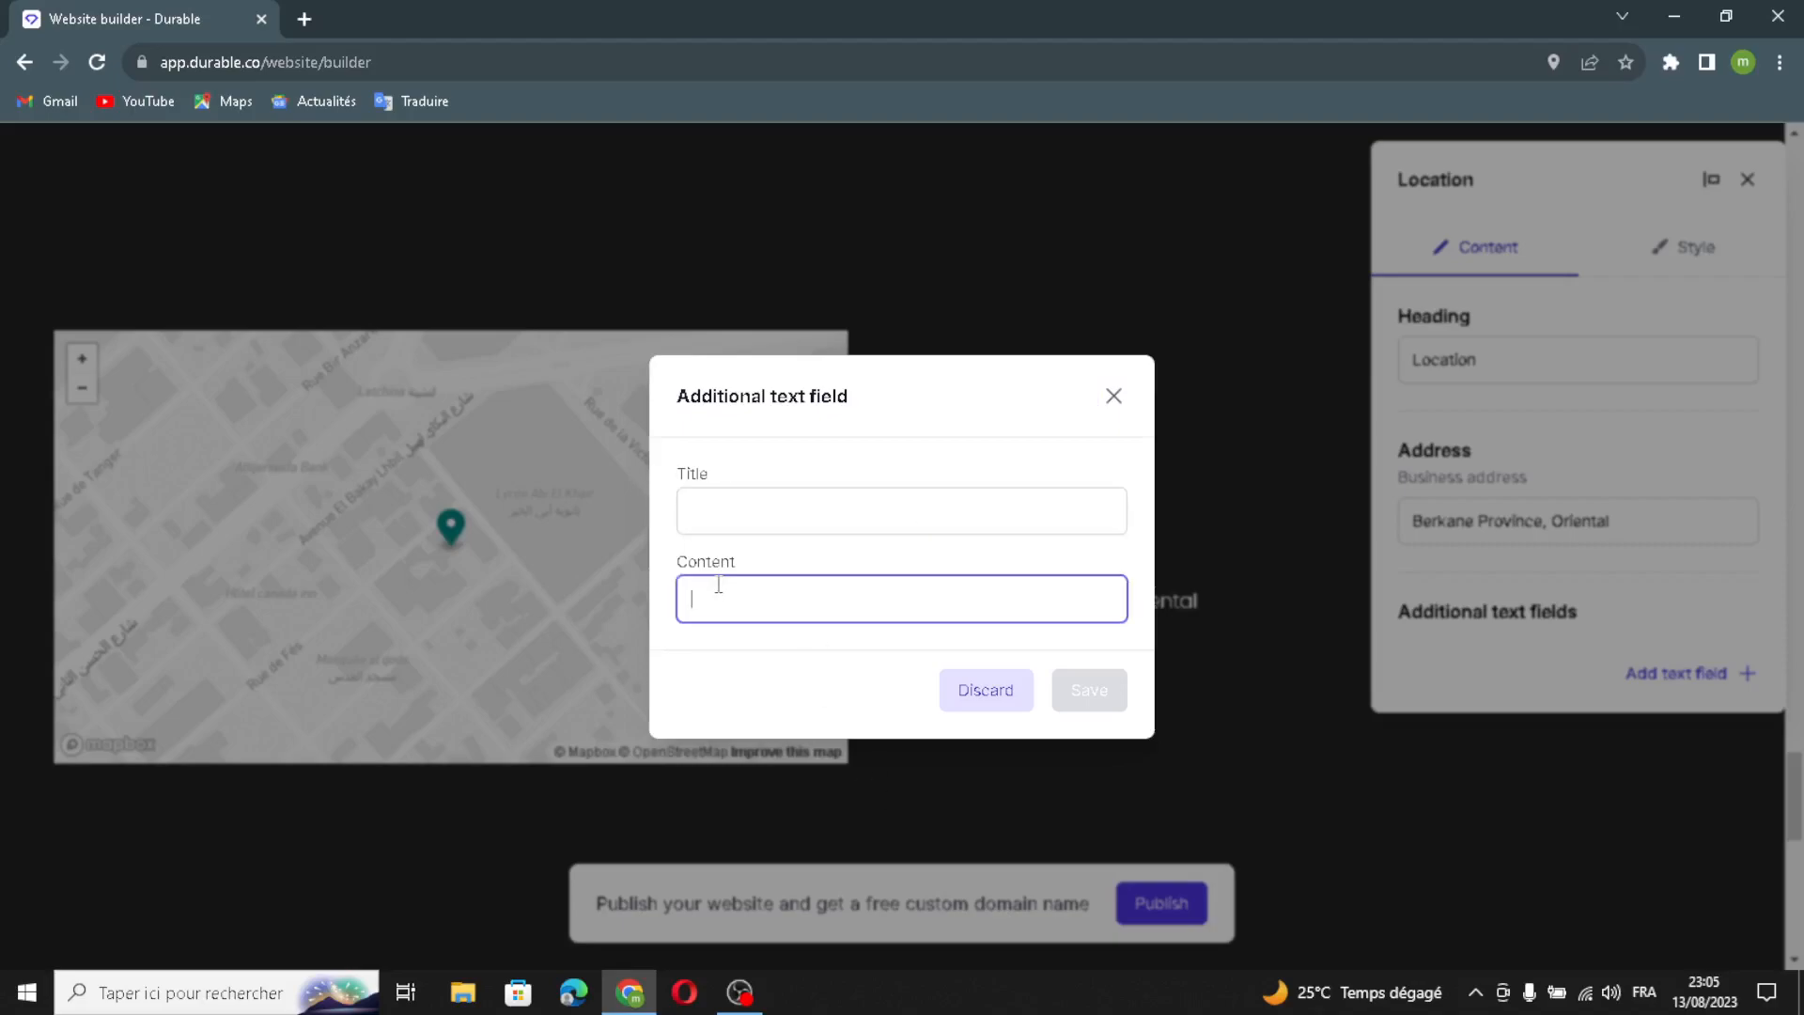
pyautogui.click(708, 520)
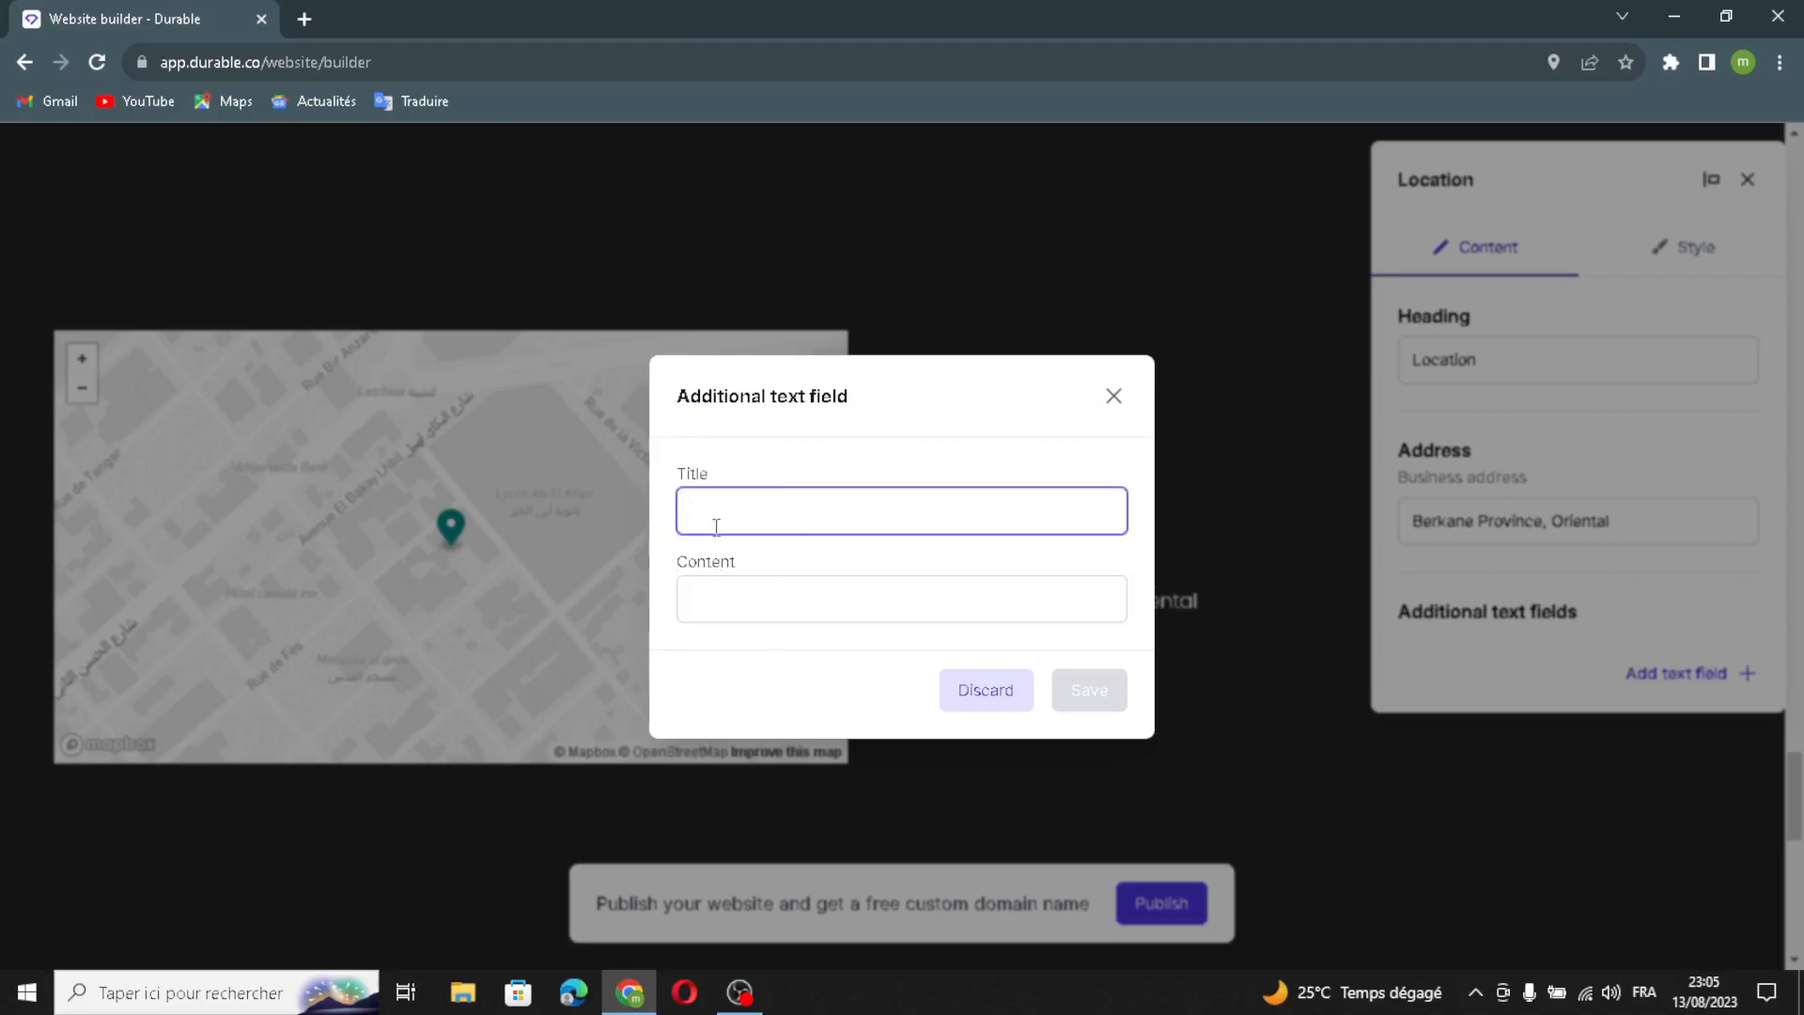
pyautogui.click(740, 599)
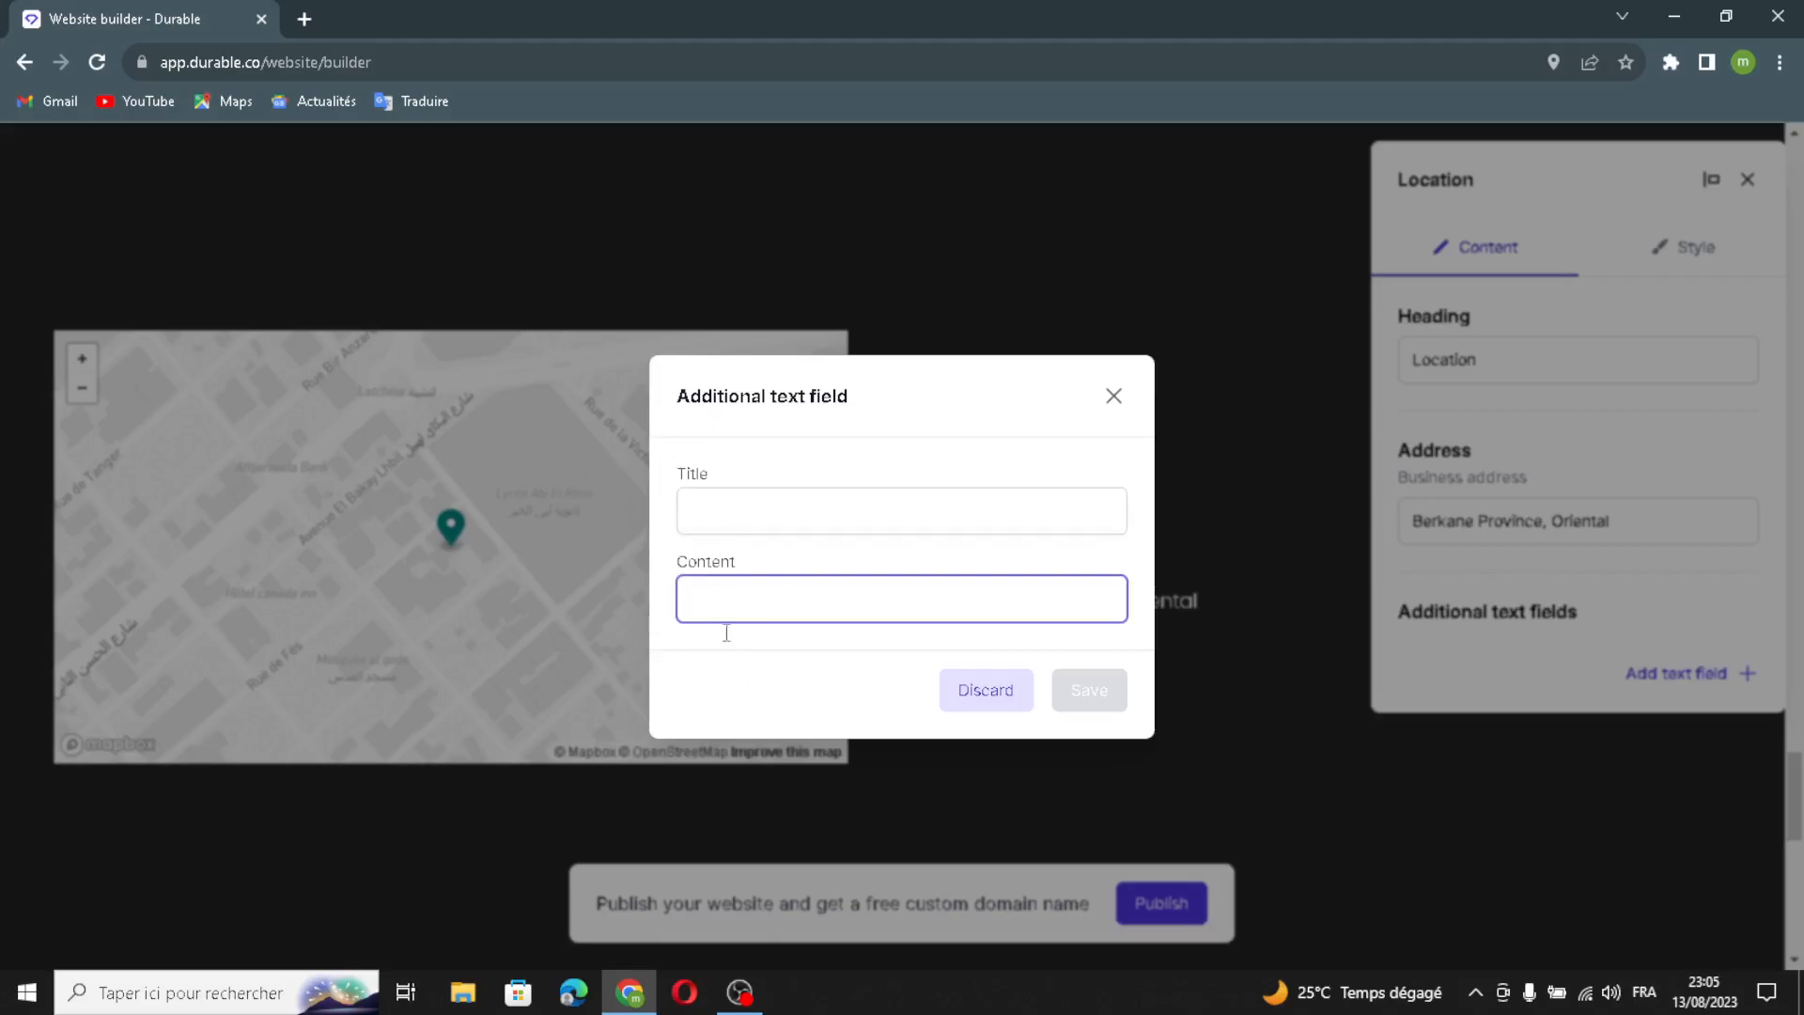
pyautogui.click(1118, 391)
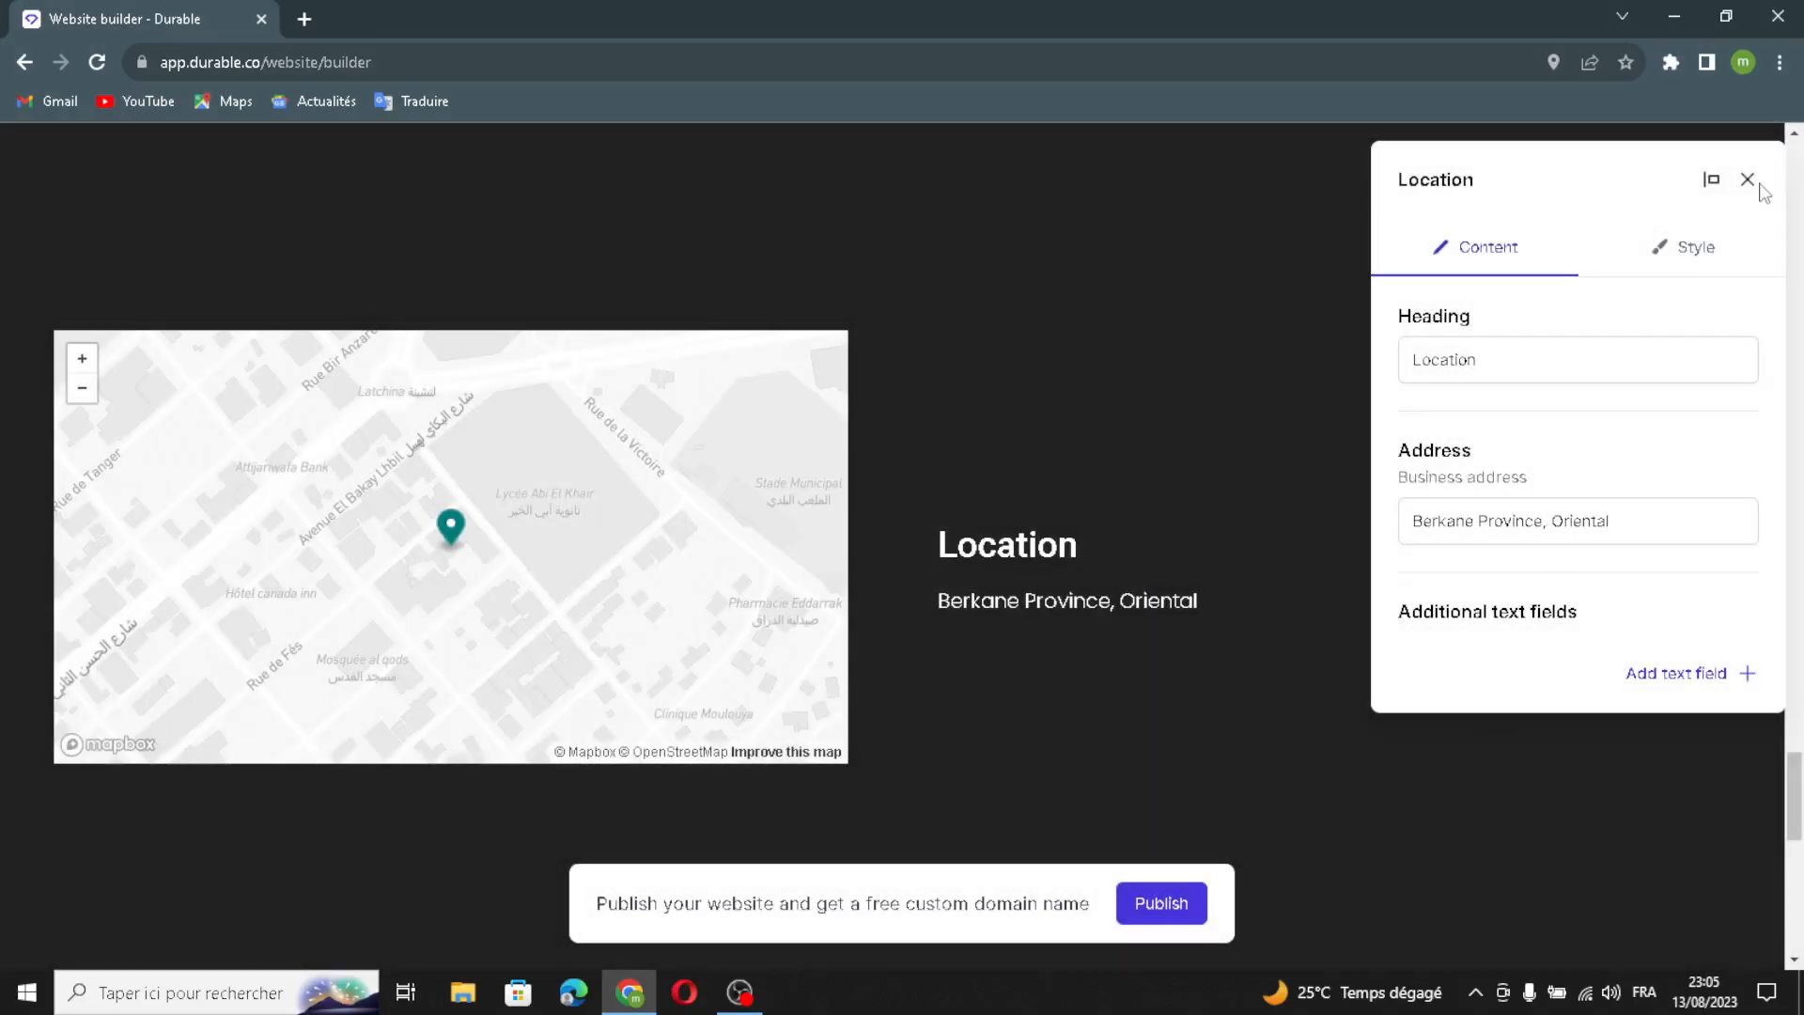
pyautogui.click(1748, 183)
pyautogui.scroll(-8, 977, 483)
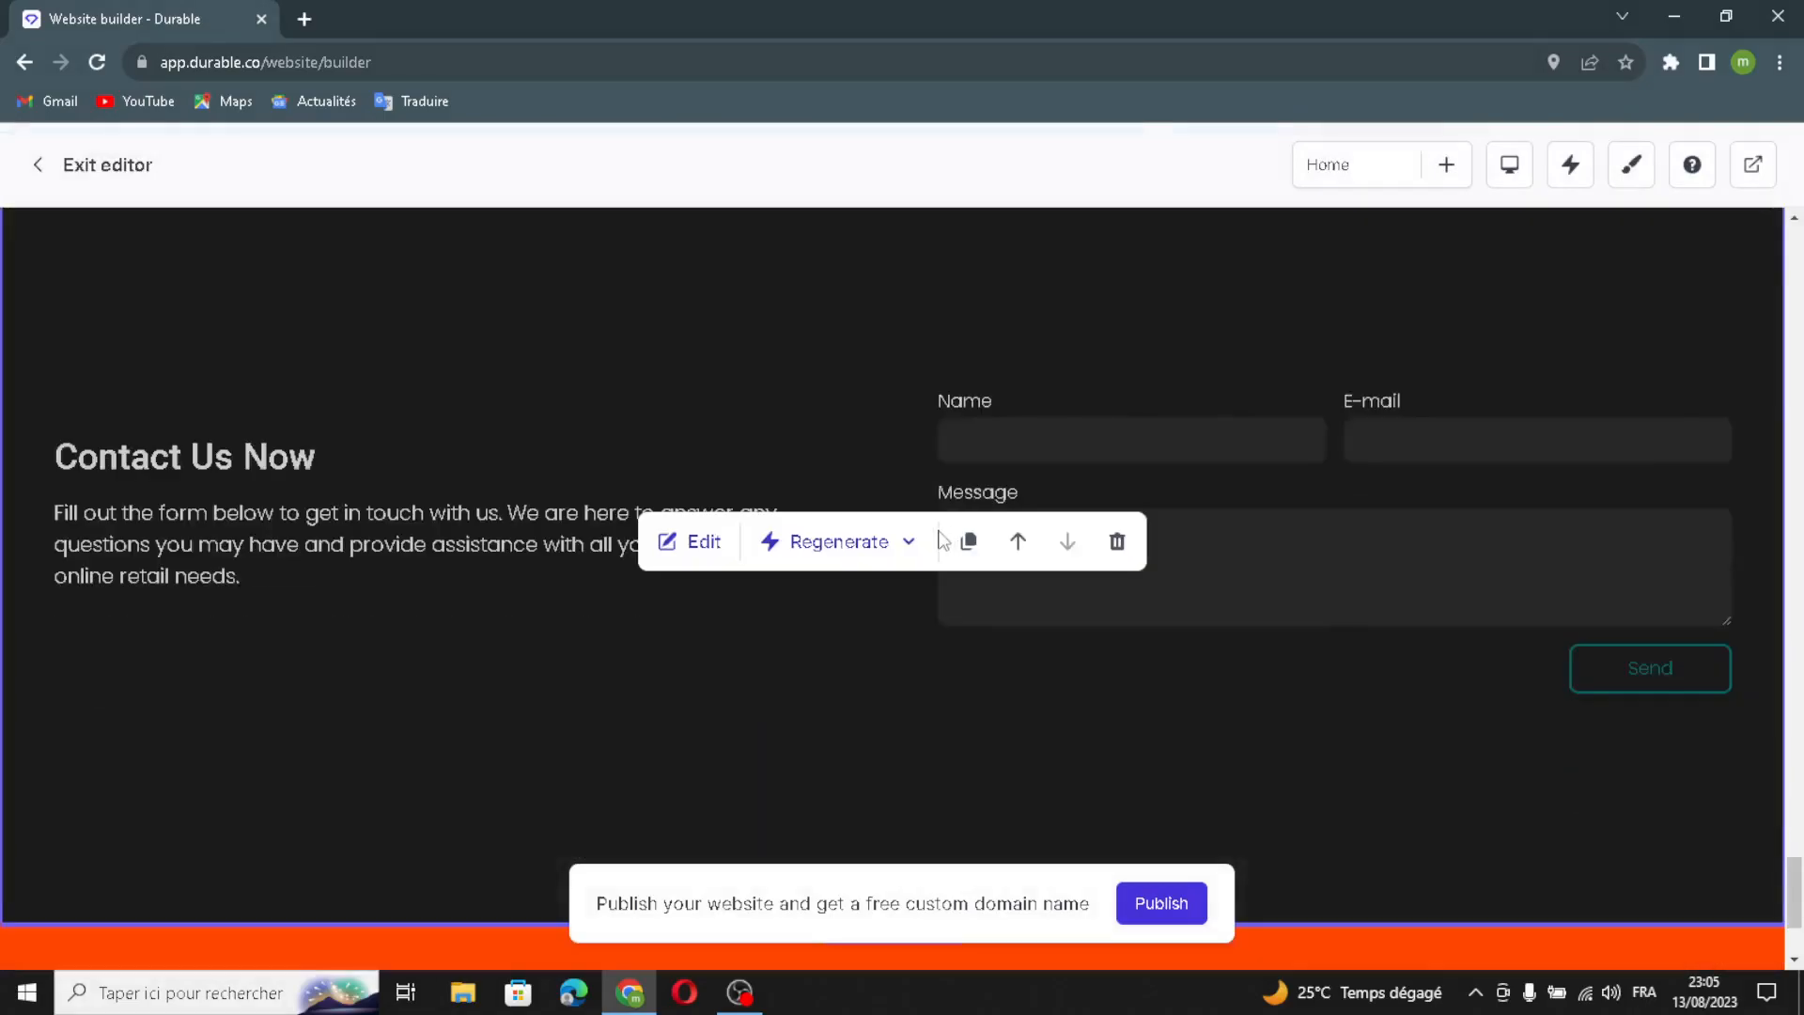
# Regenerate the contact form's heading and introductory text, and check its custom fields without adding any.
pyautogui.click(723, 545)
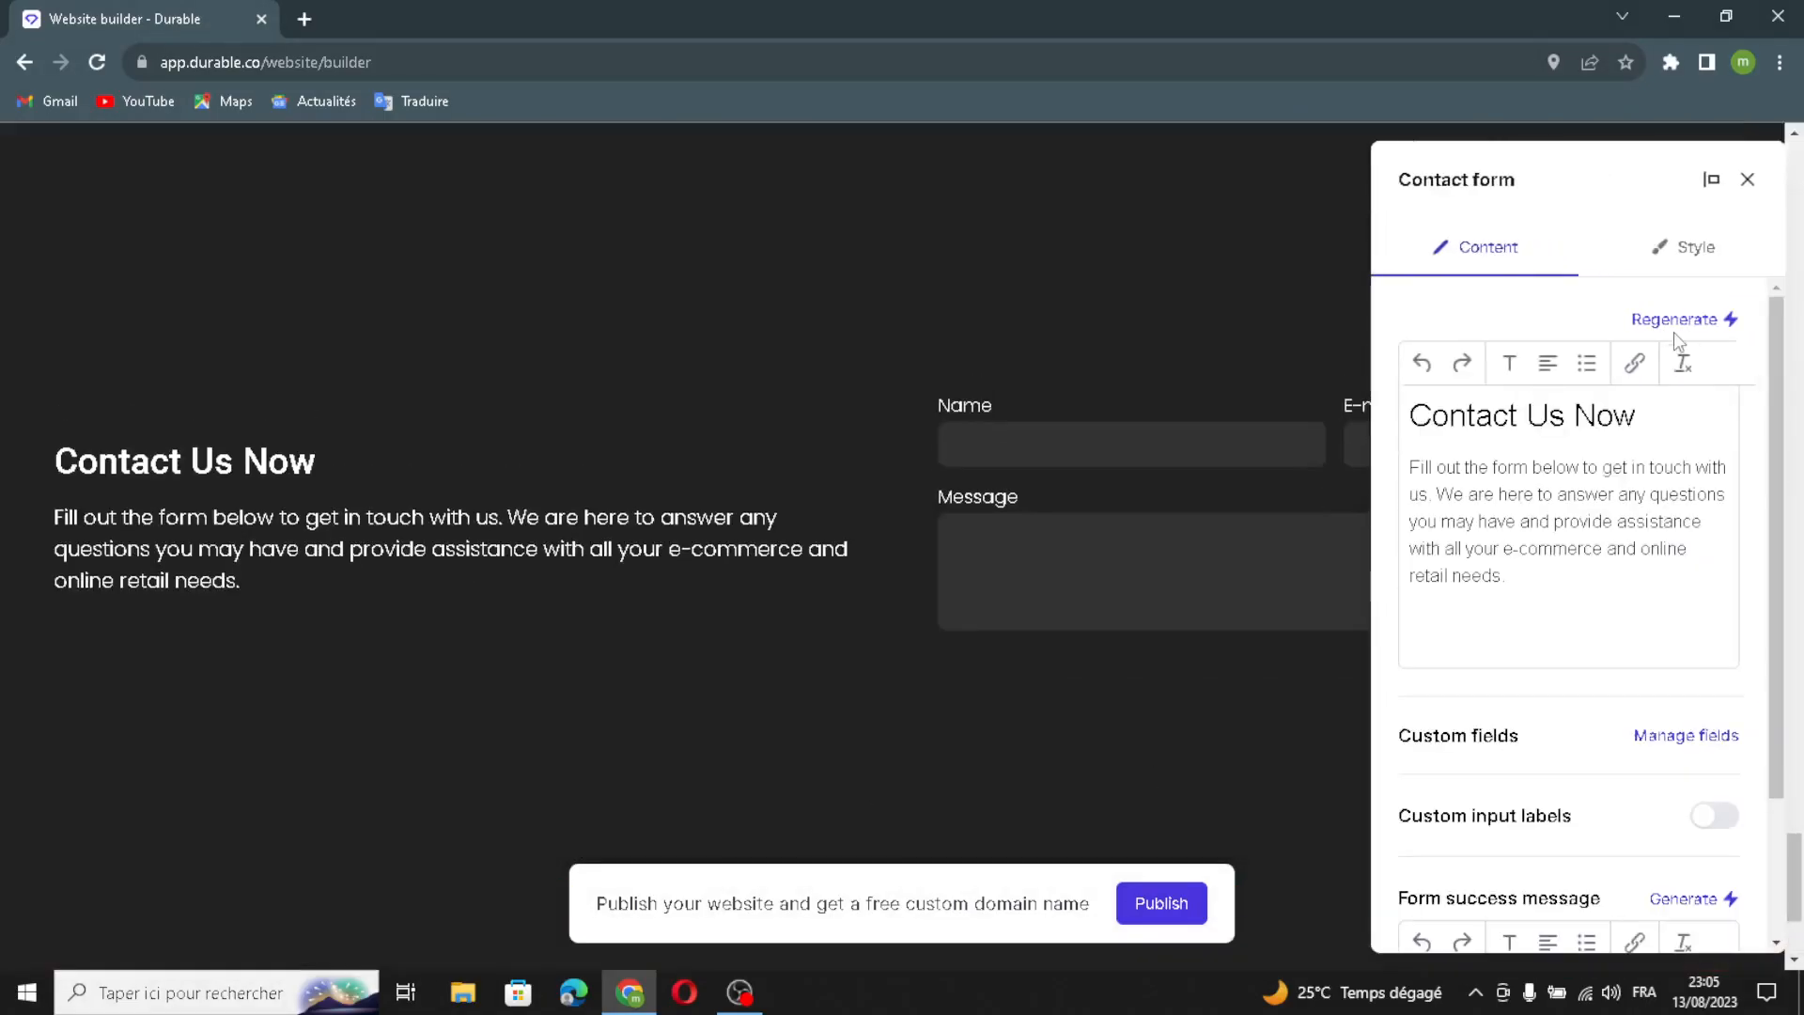
pyautogui.click(1696, 320)
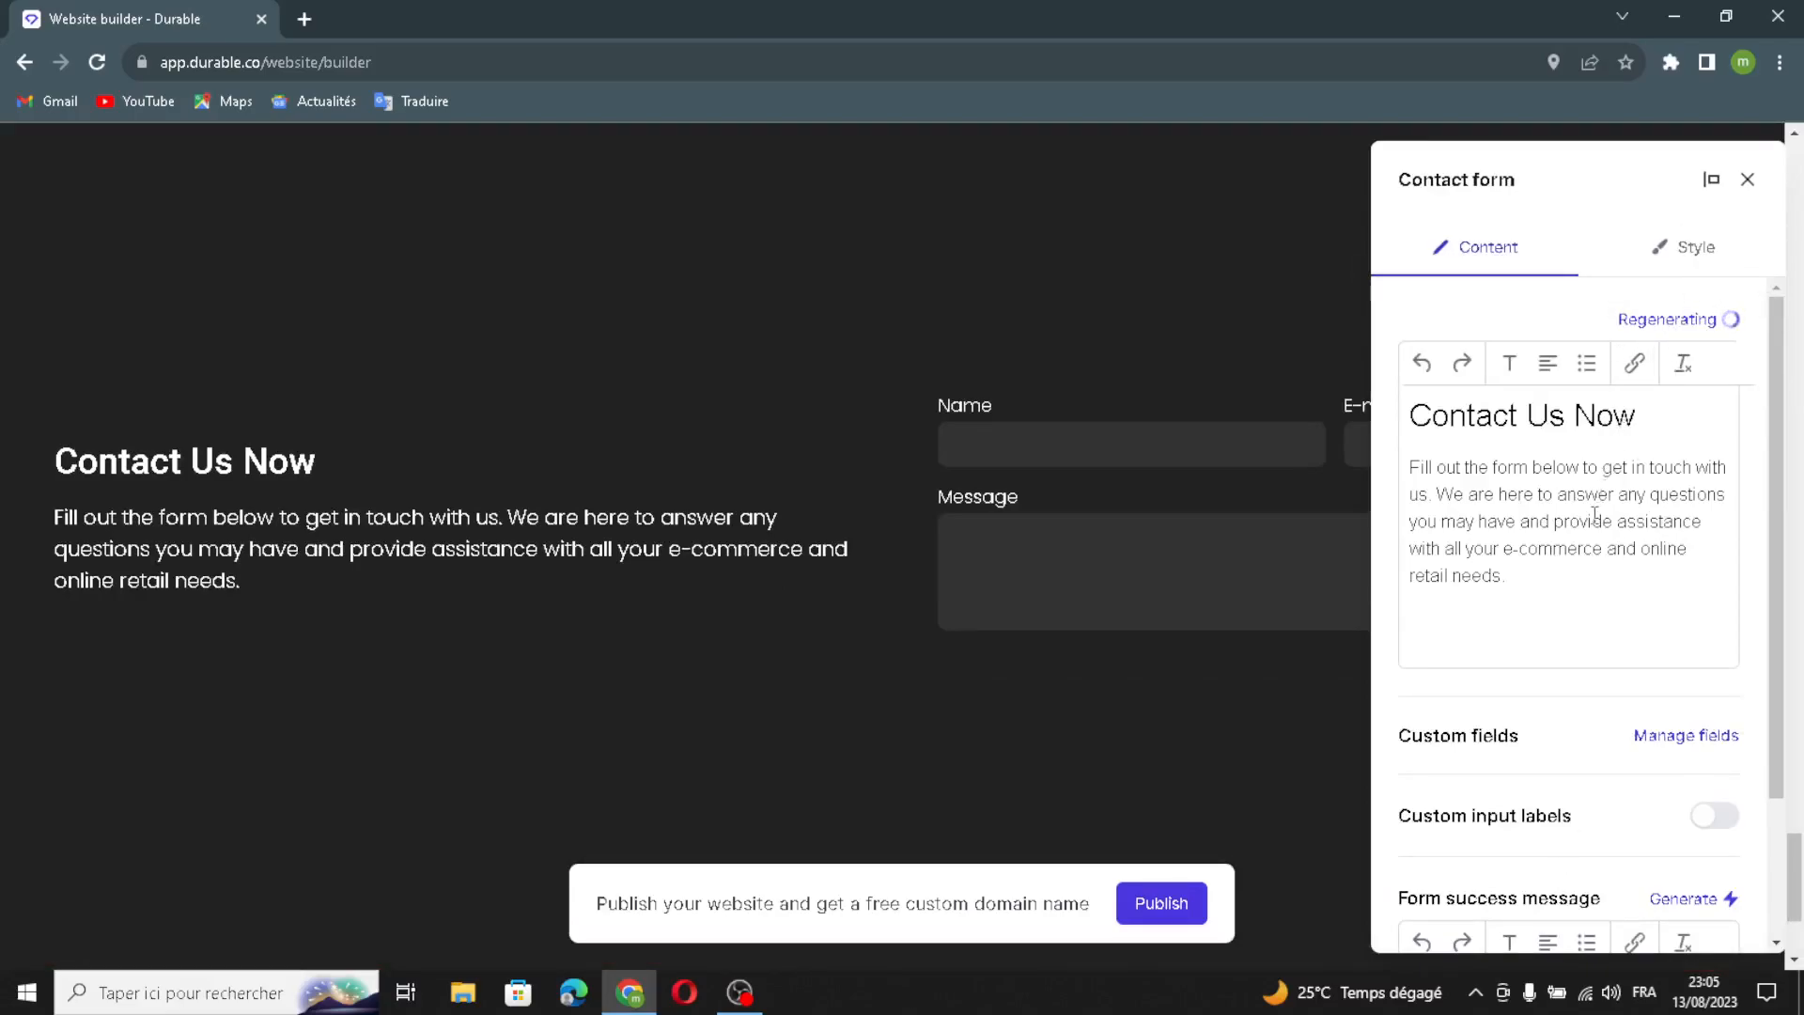
pyautogui.scroll(-5, 1634, 526)
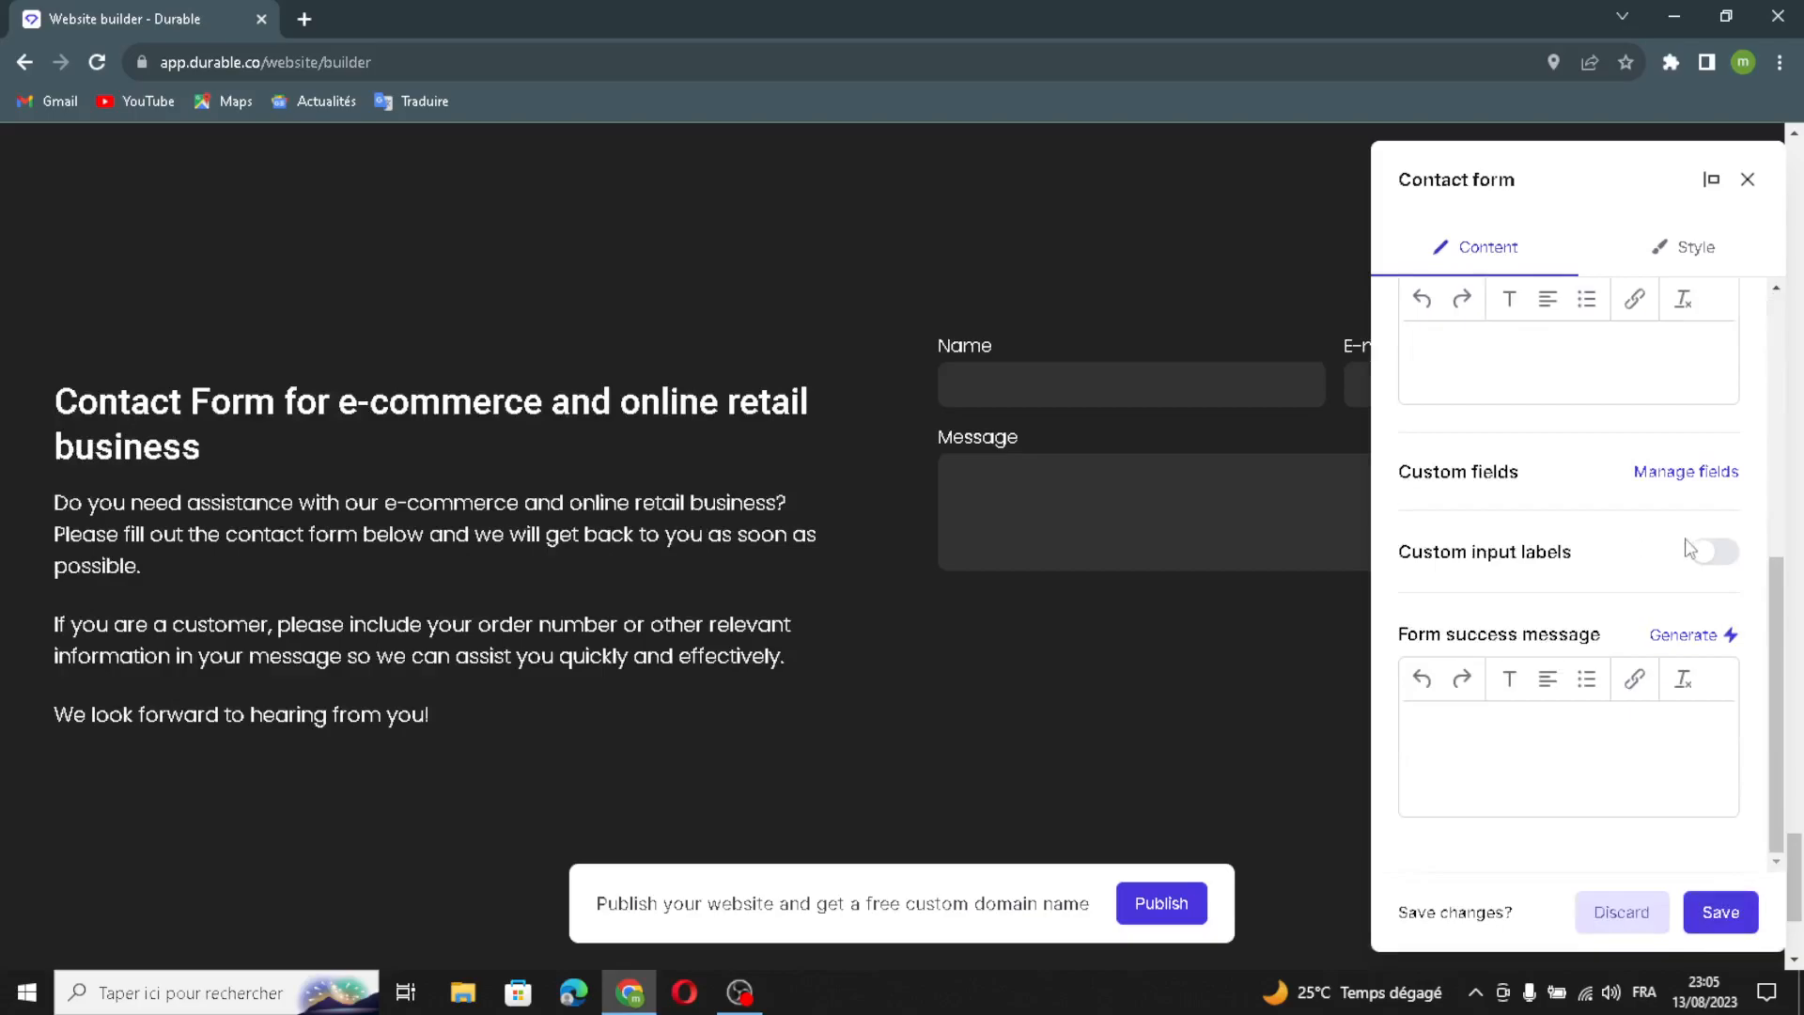
pyautogui.click(1684, 472)
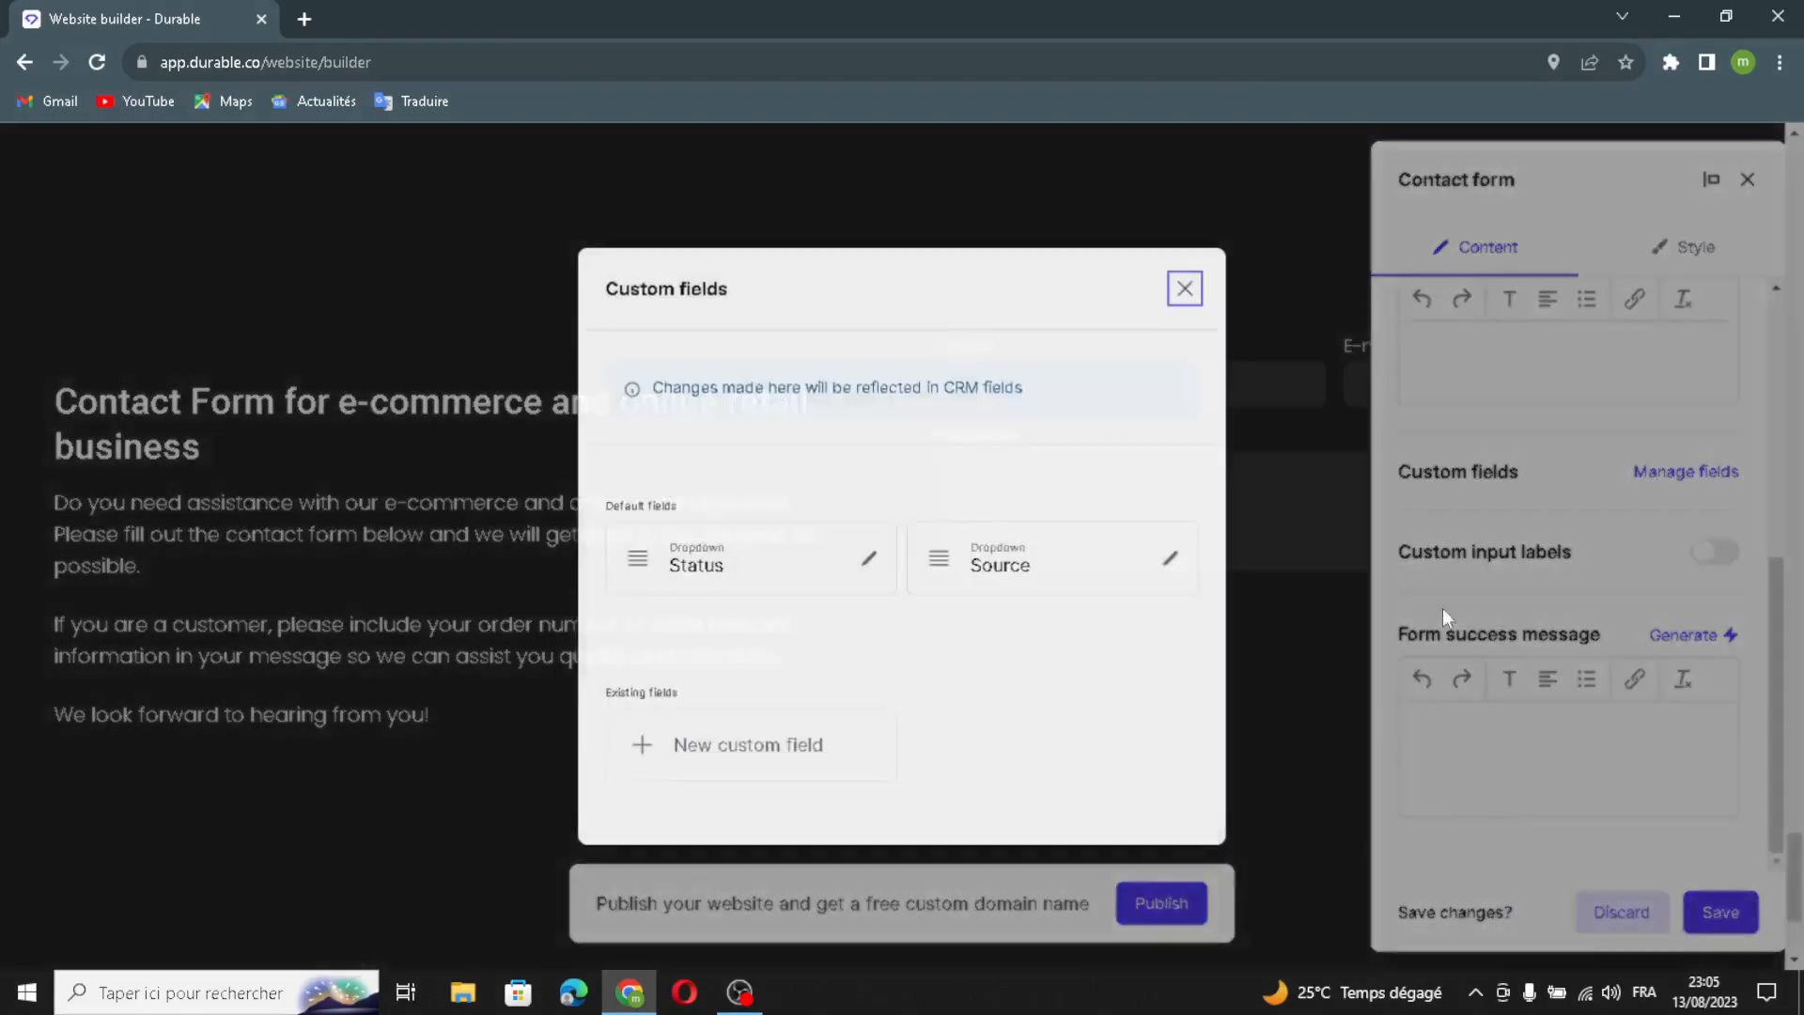
pyautogui.click(1190, 287)
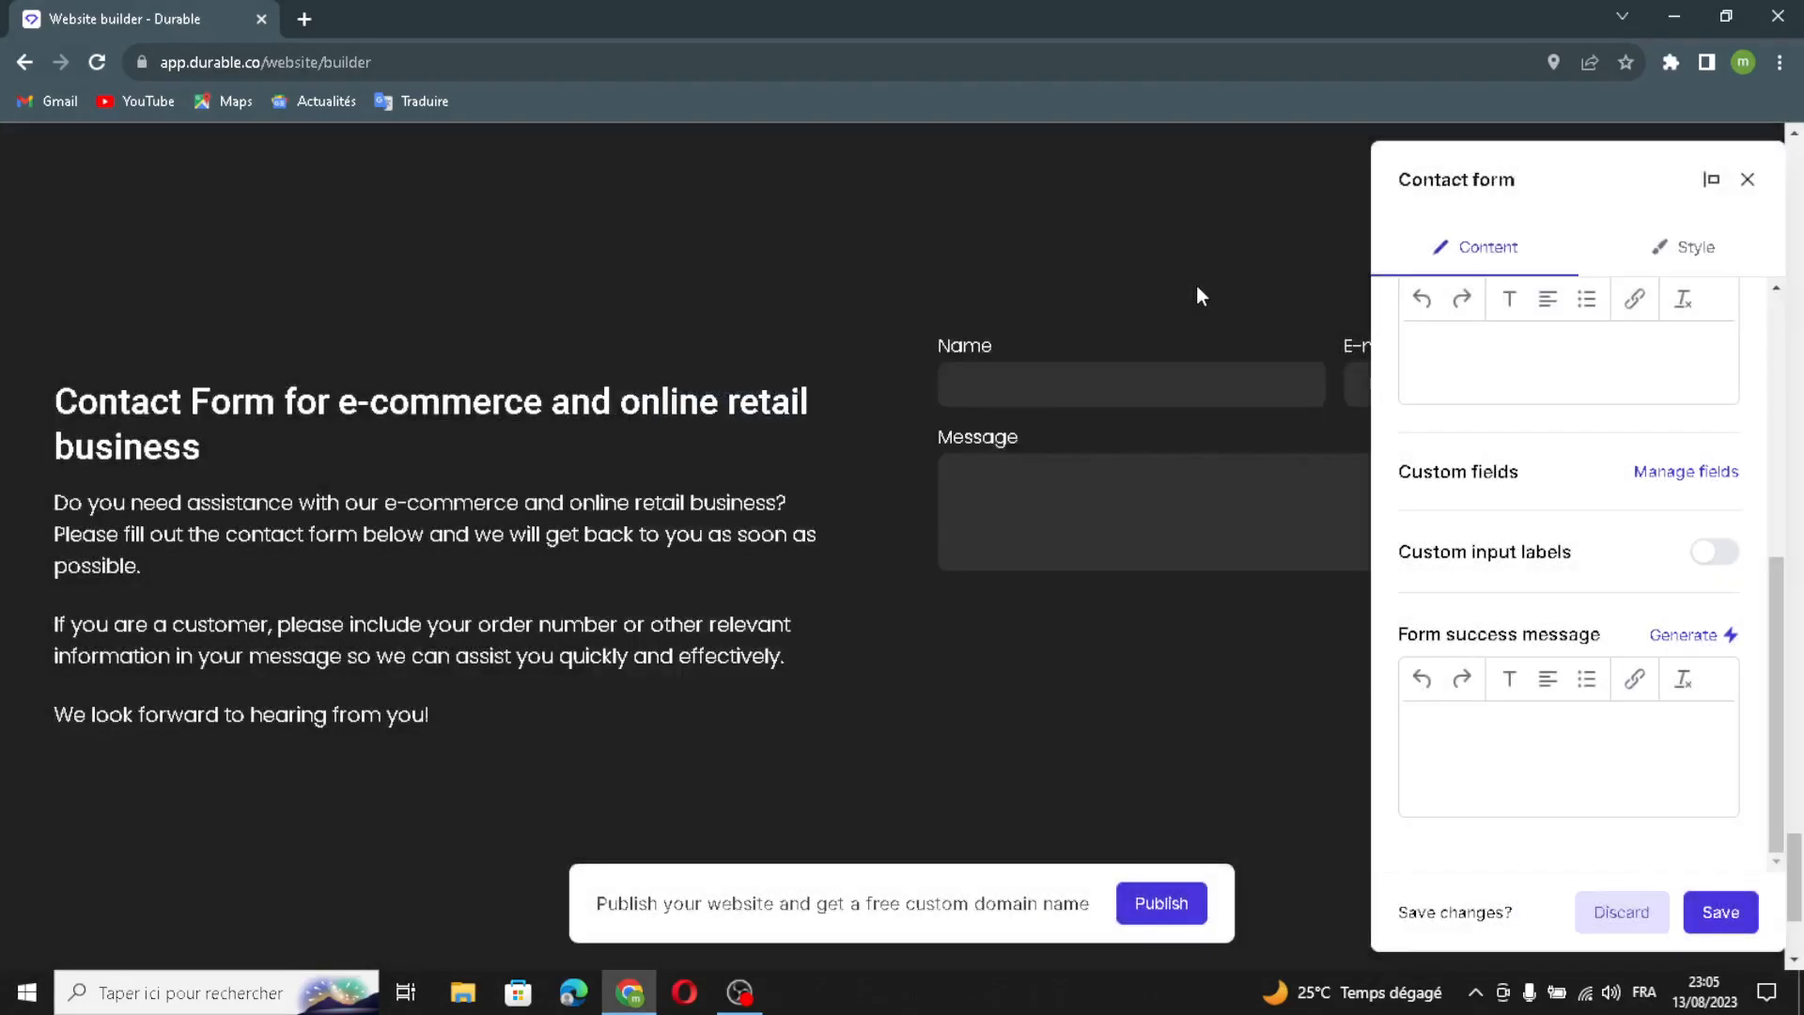
# Enable custom input labels on the contact form, generate a form success message, and save the section.
pyautogui.click(1711, 552)
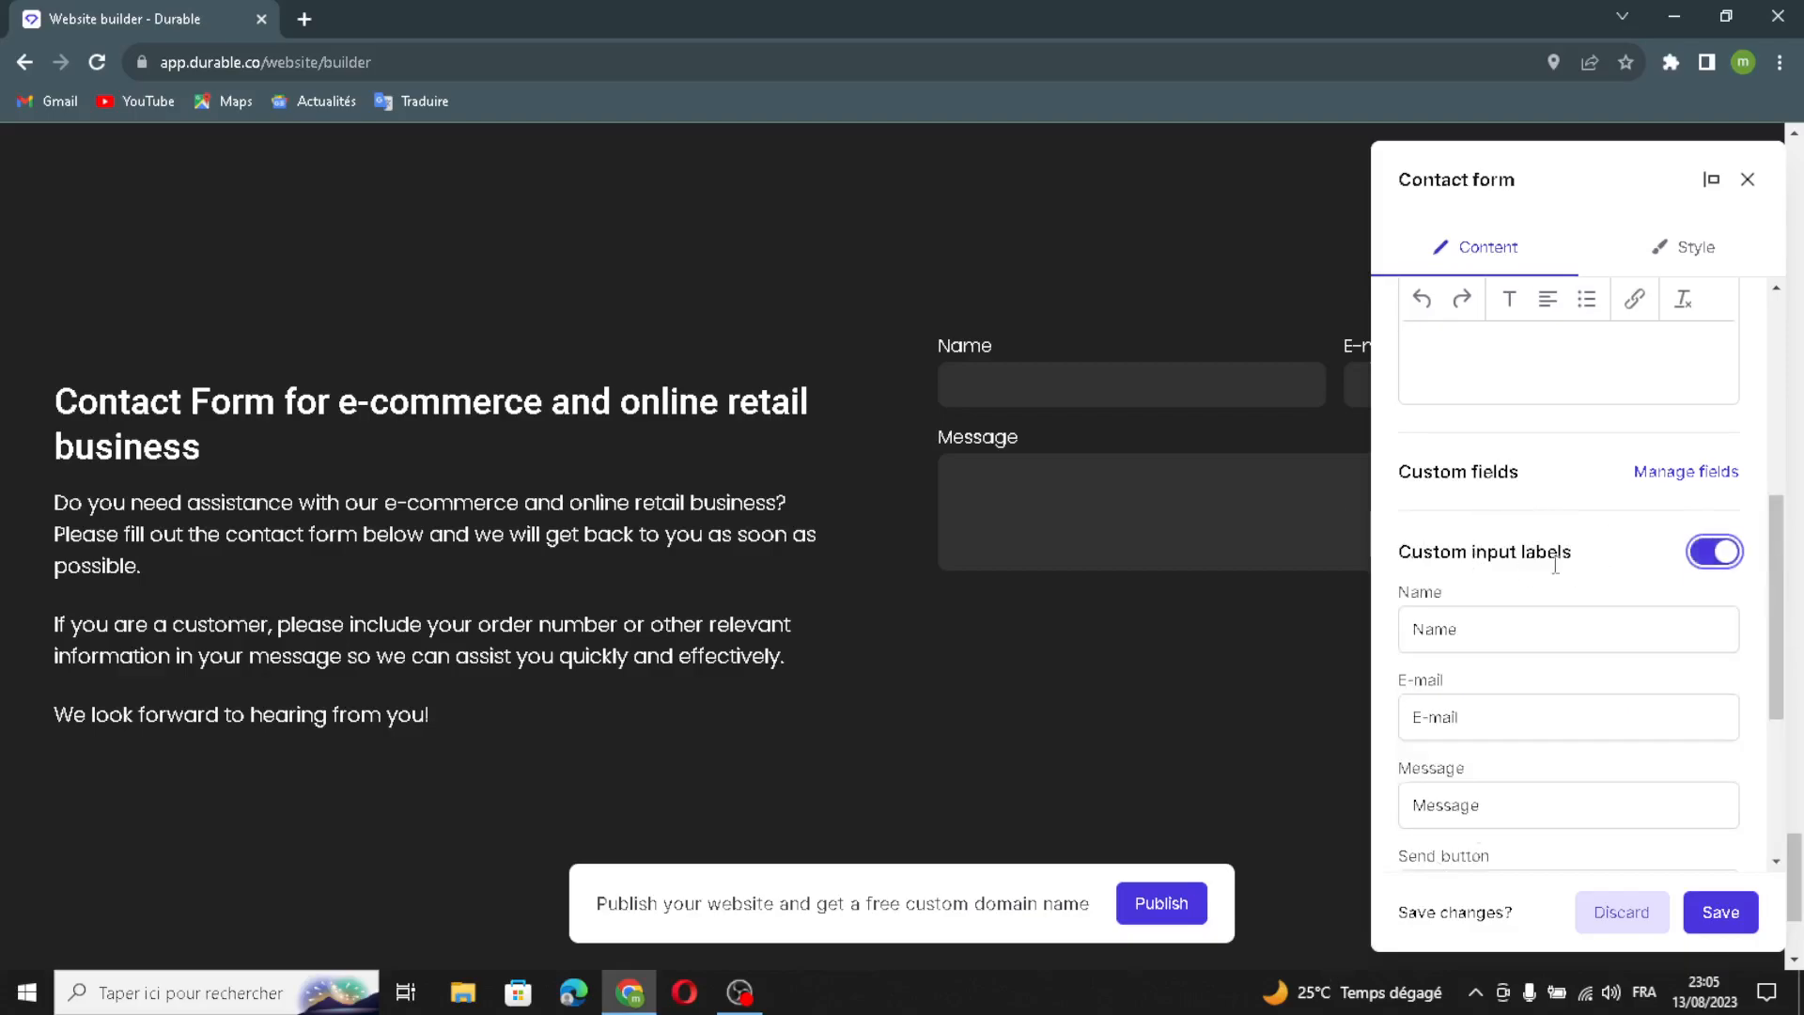
pyautogui.scroll(-1, 1479, 621)
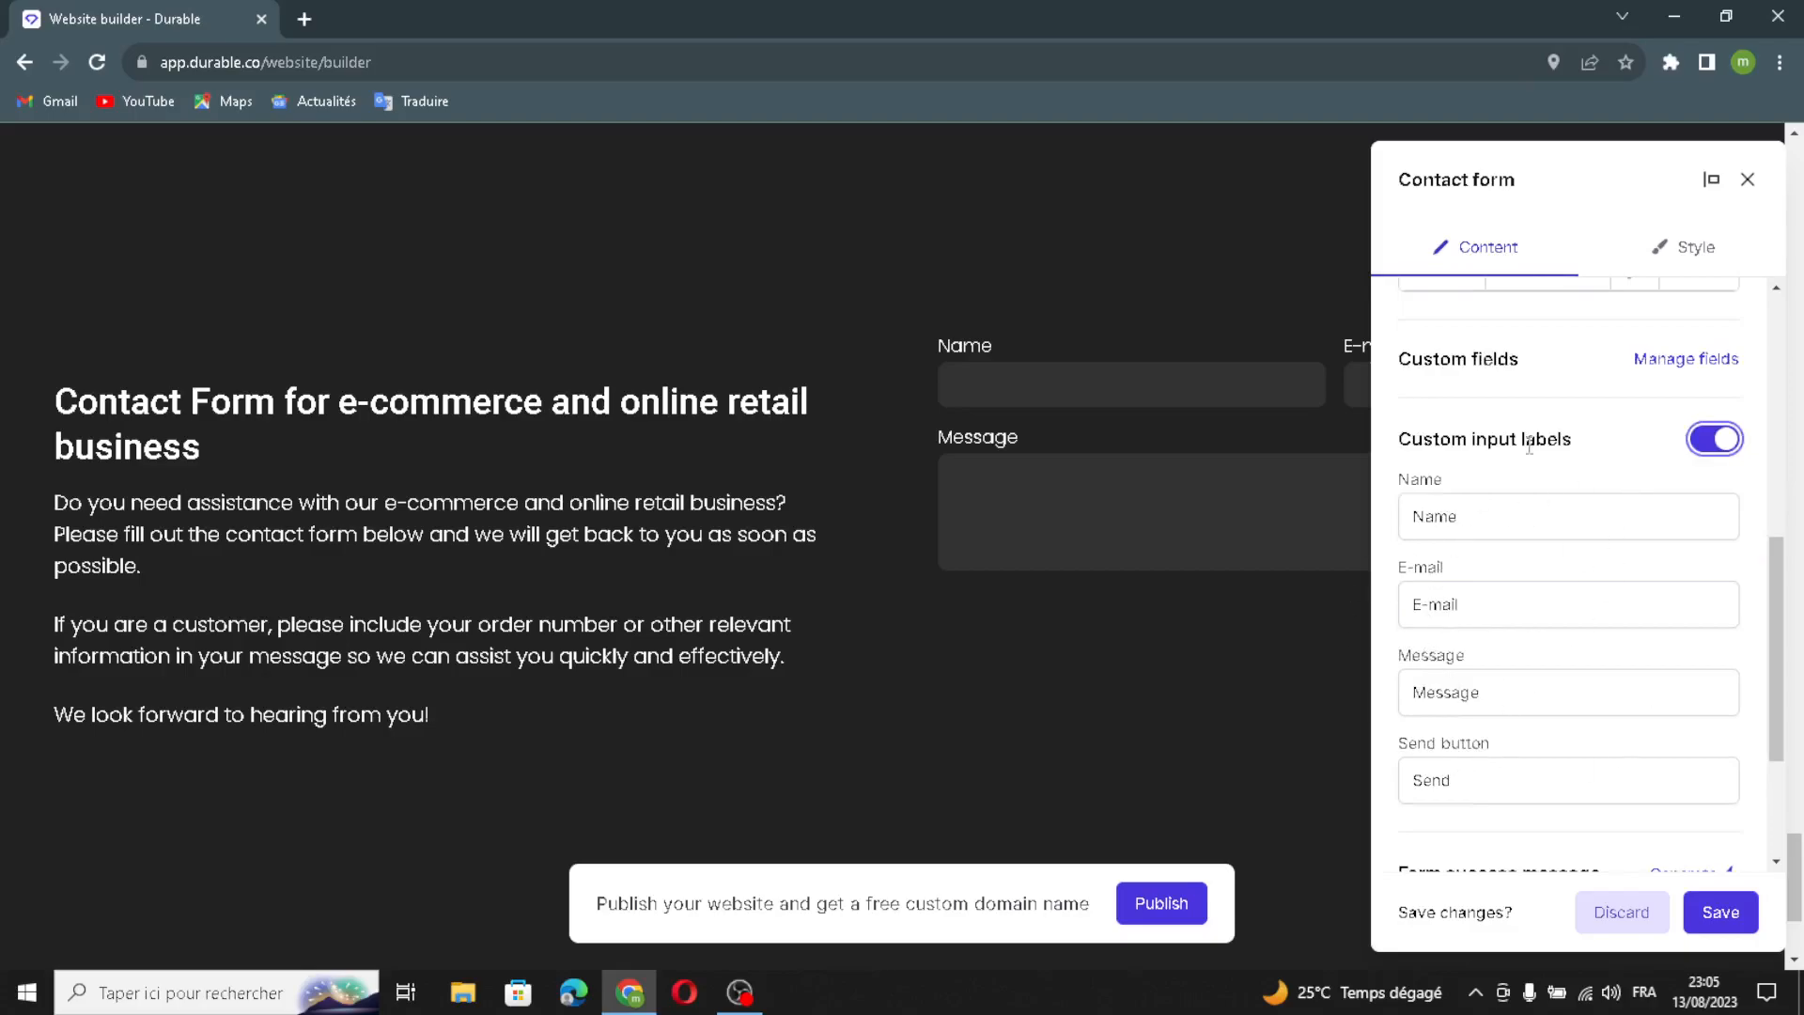
pyautogui.scroll(-3, 1541, 691)
pyautogui.click(1681, 634)
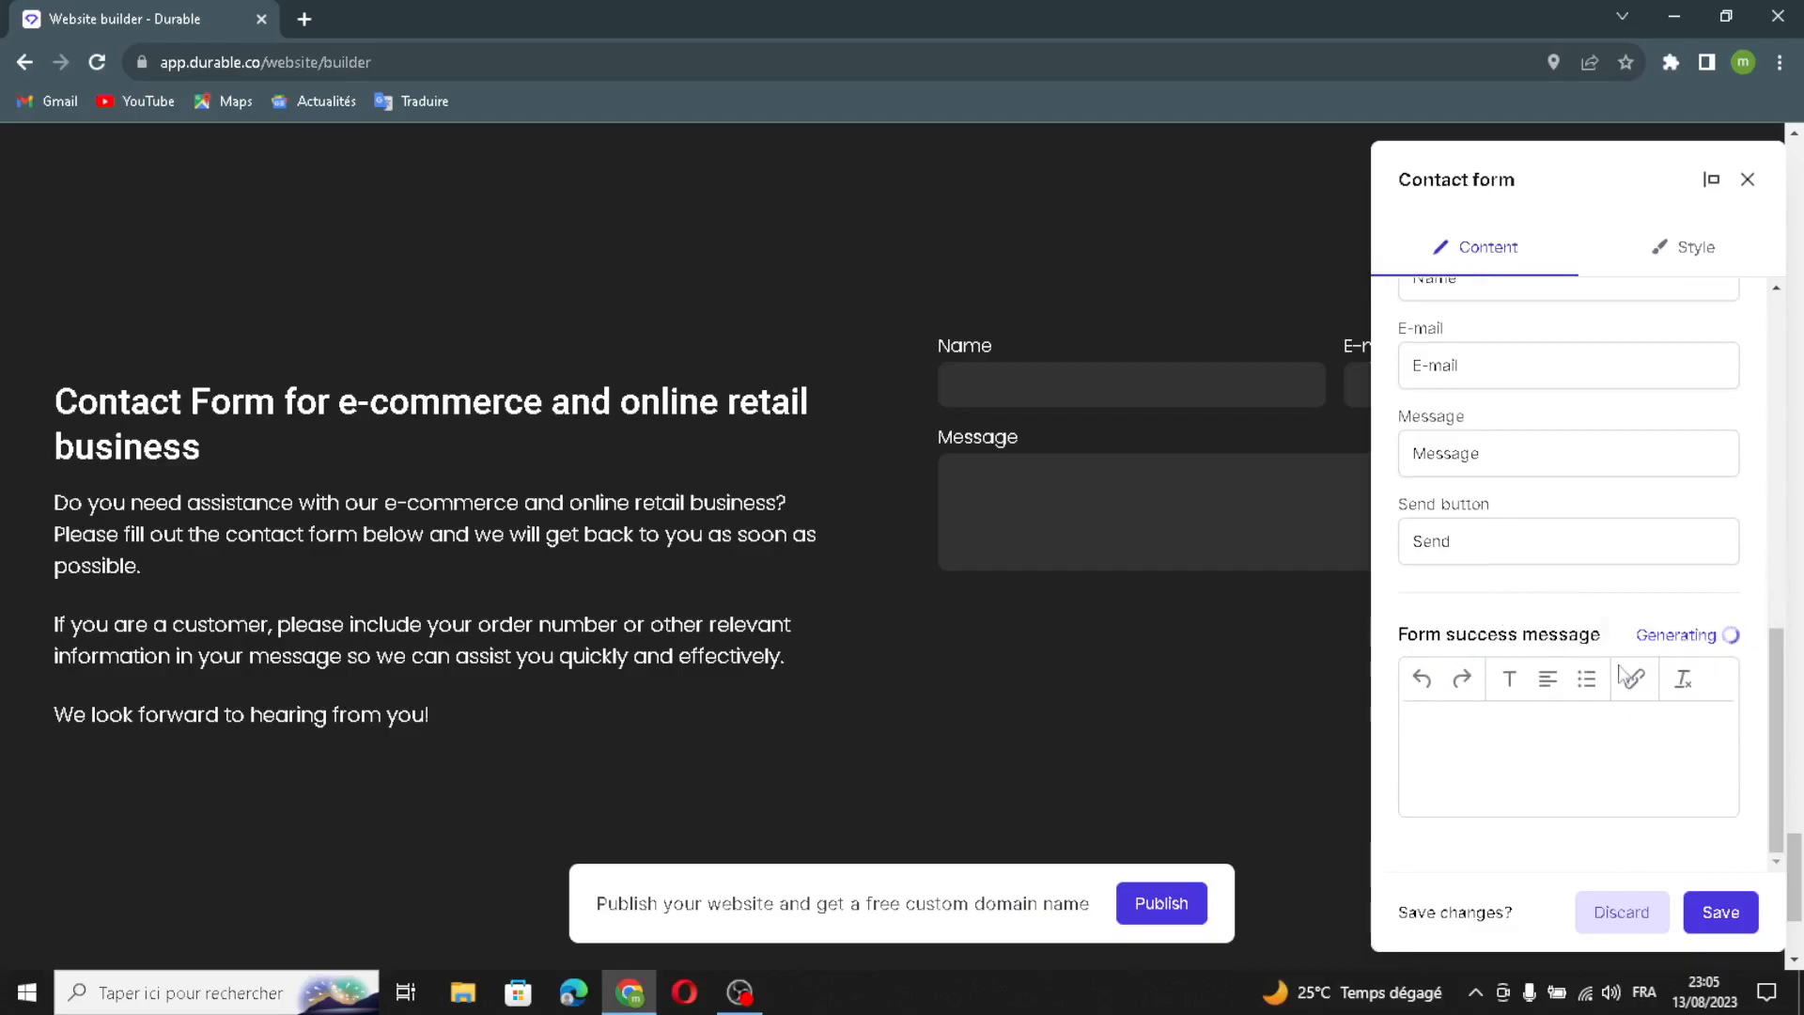
pyautogui.scroll(-3, 1574, 739)
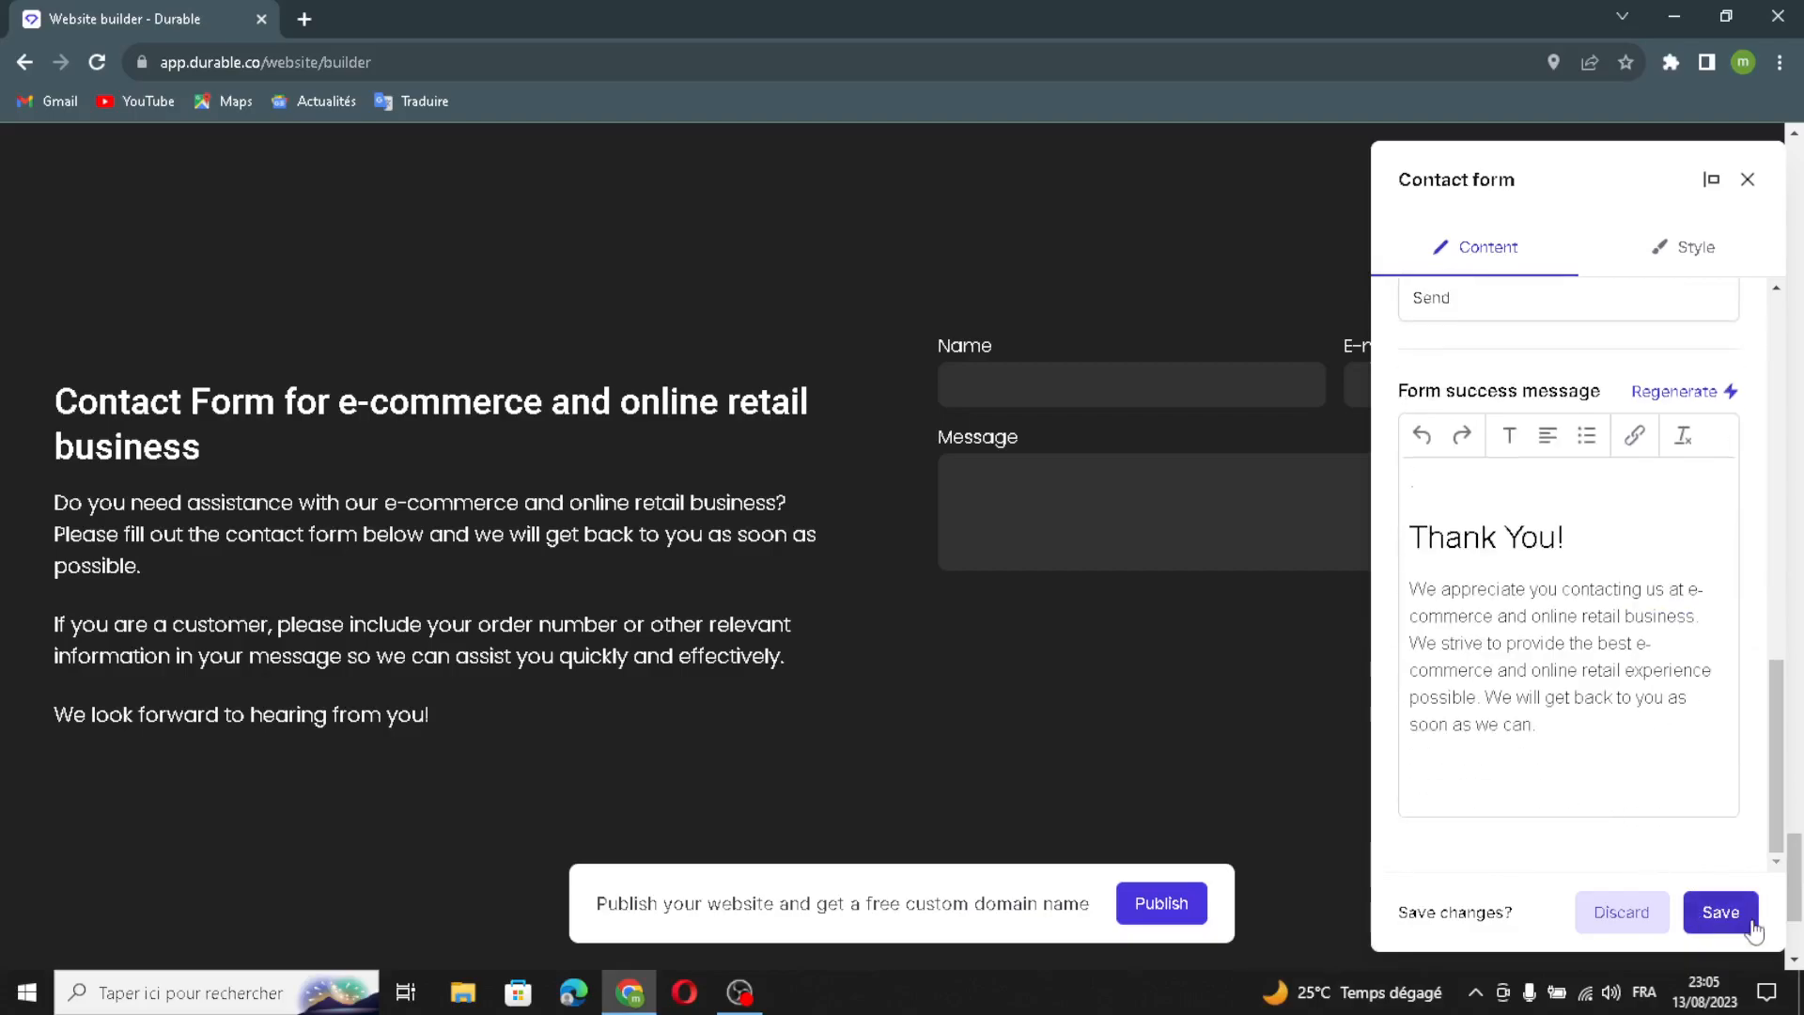
pyautogui.click(1720, 913)
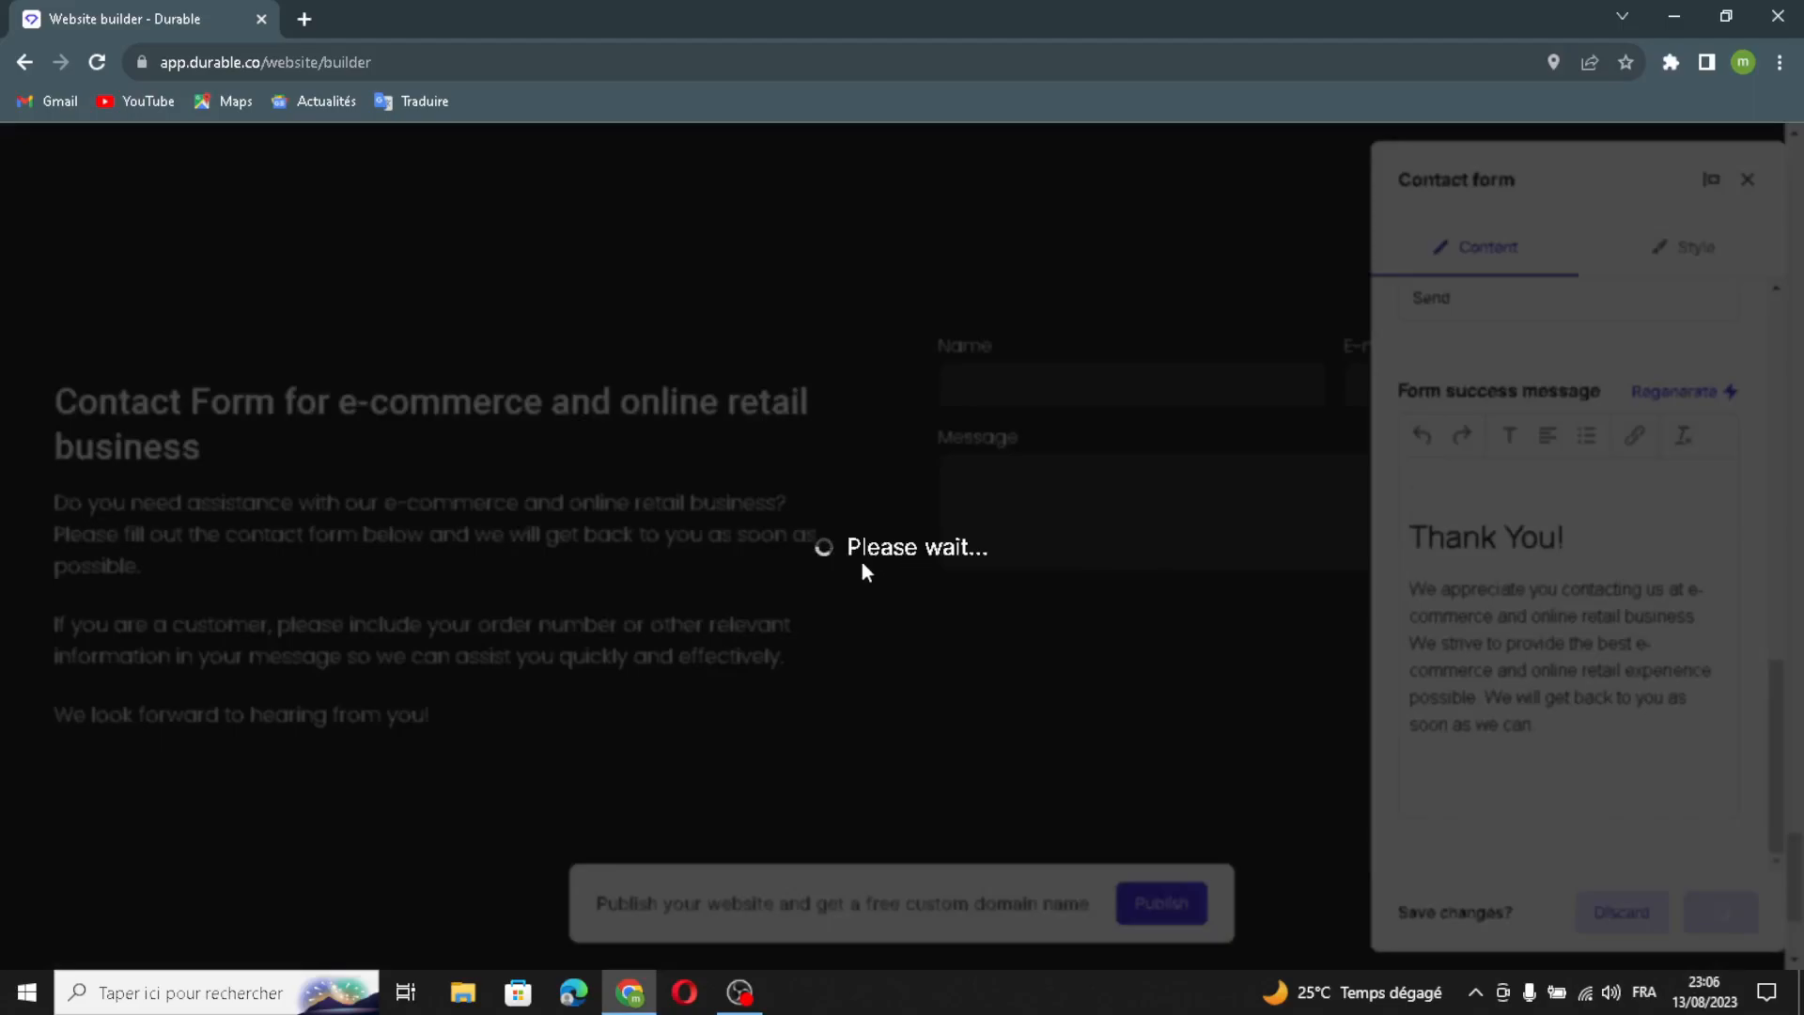
# Open the footer's content settings and enable replacing the company name with a logo.
pyautogui.scroll(-3, 861, 562)
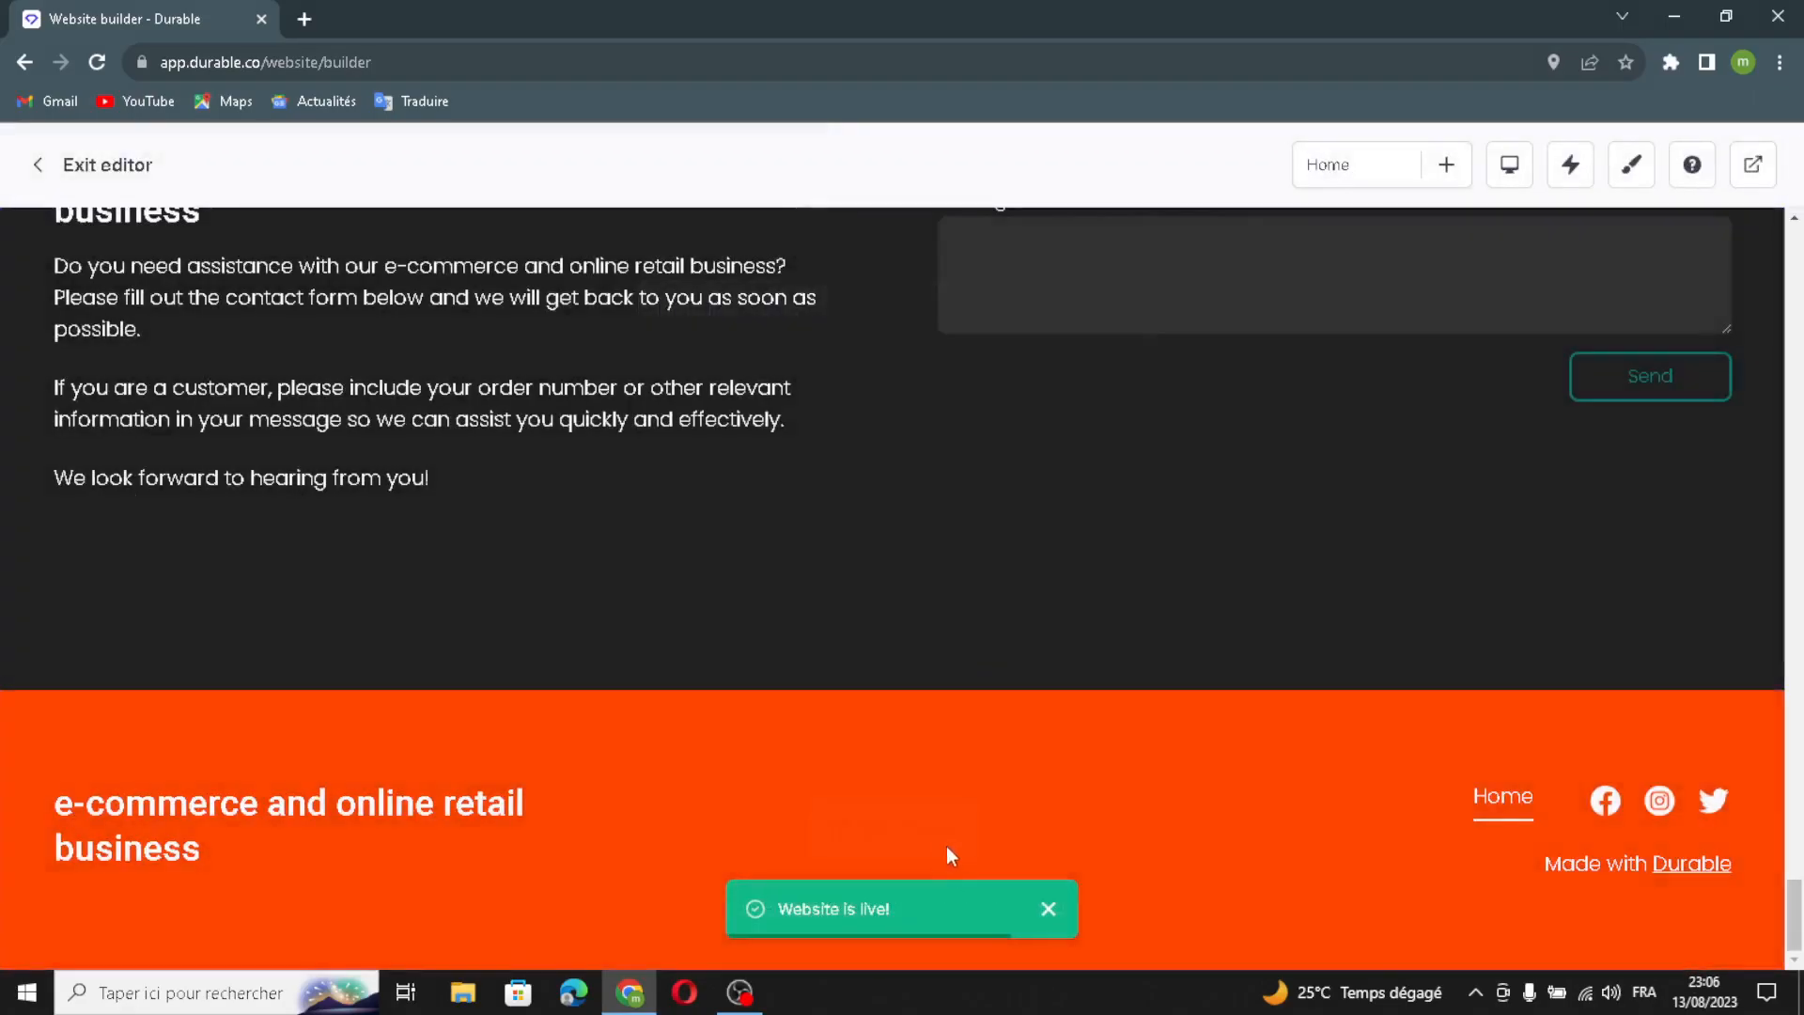
pyautogui.click(935, 839)
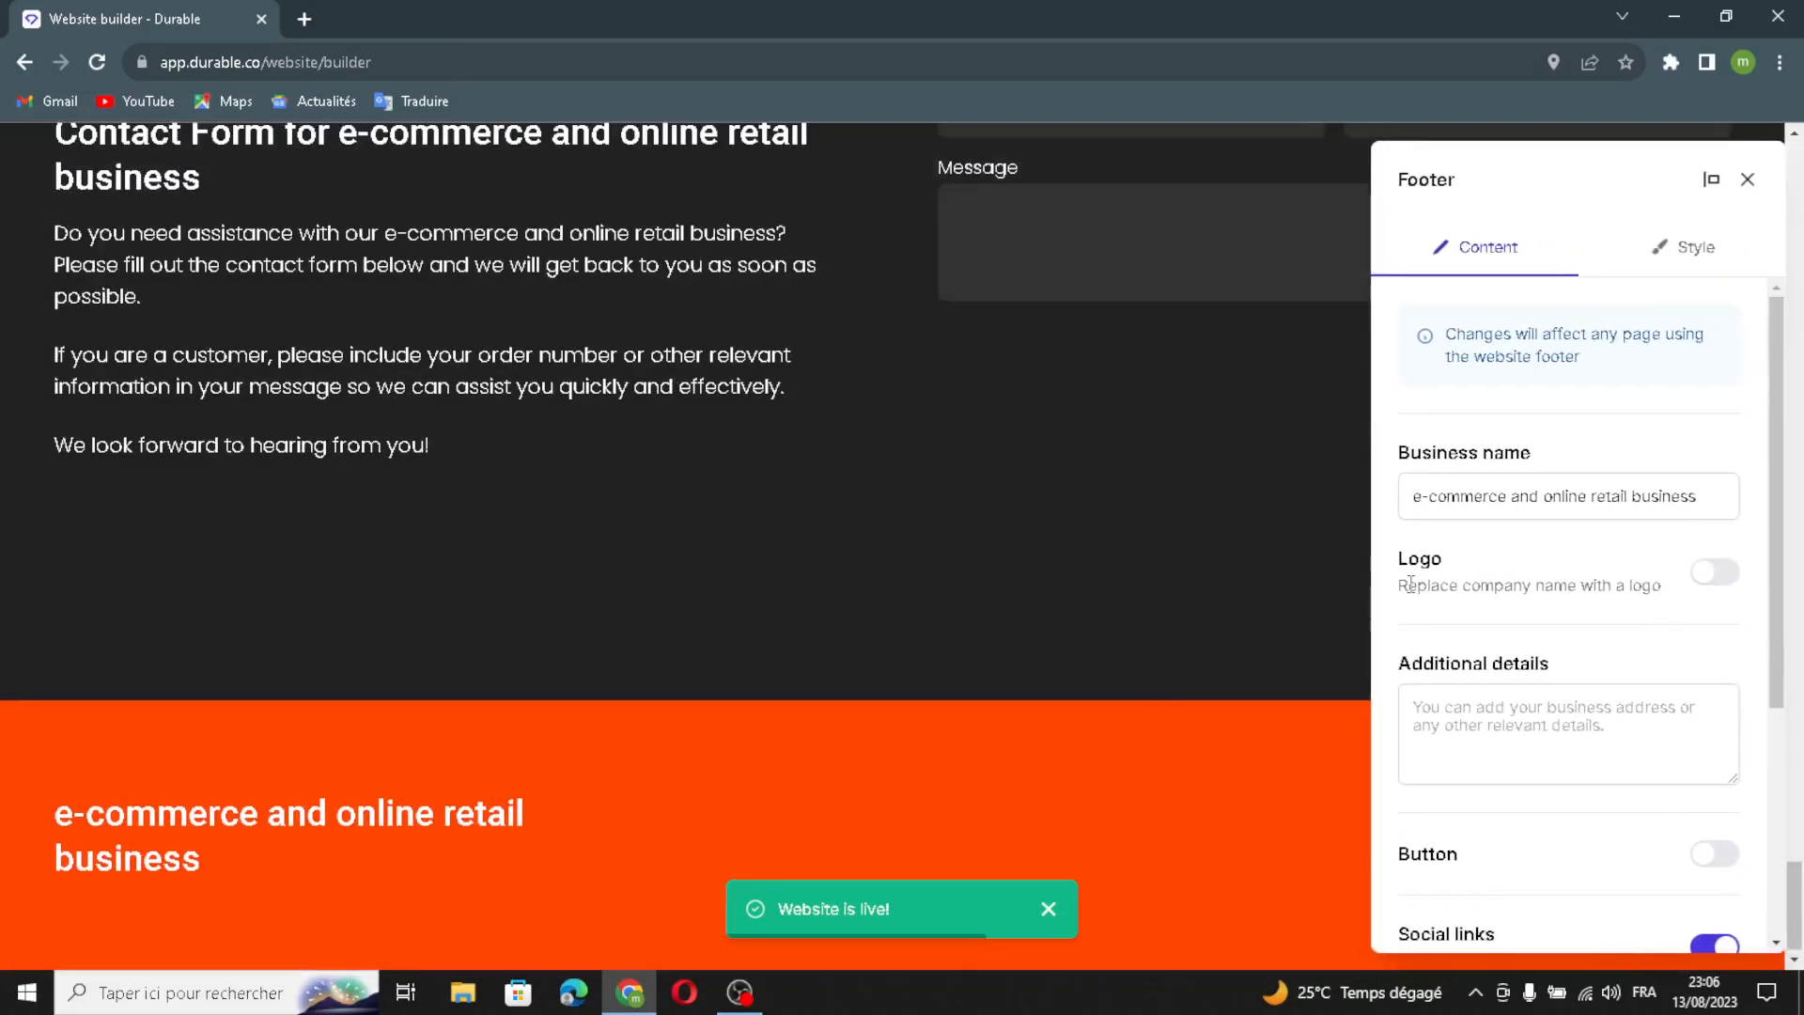
pyautogui.click(1702, 498)
pyautogui.moveTo(1705, 499); pyautogui.dragTo(1084, 485)
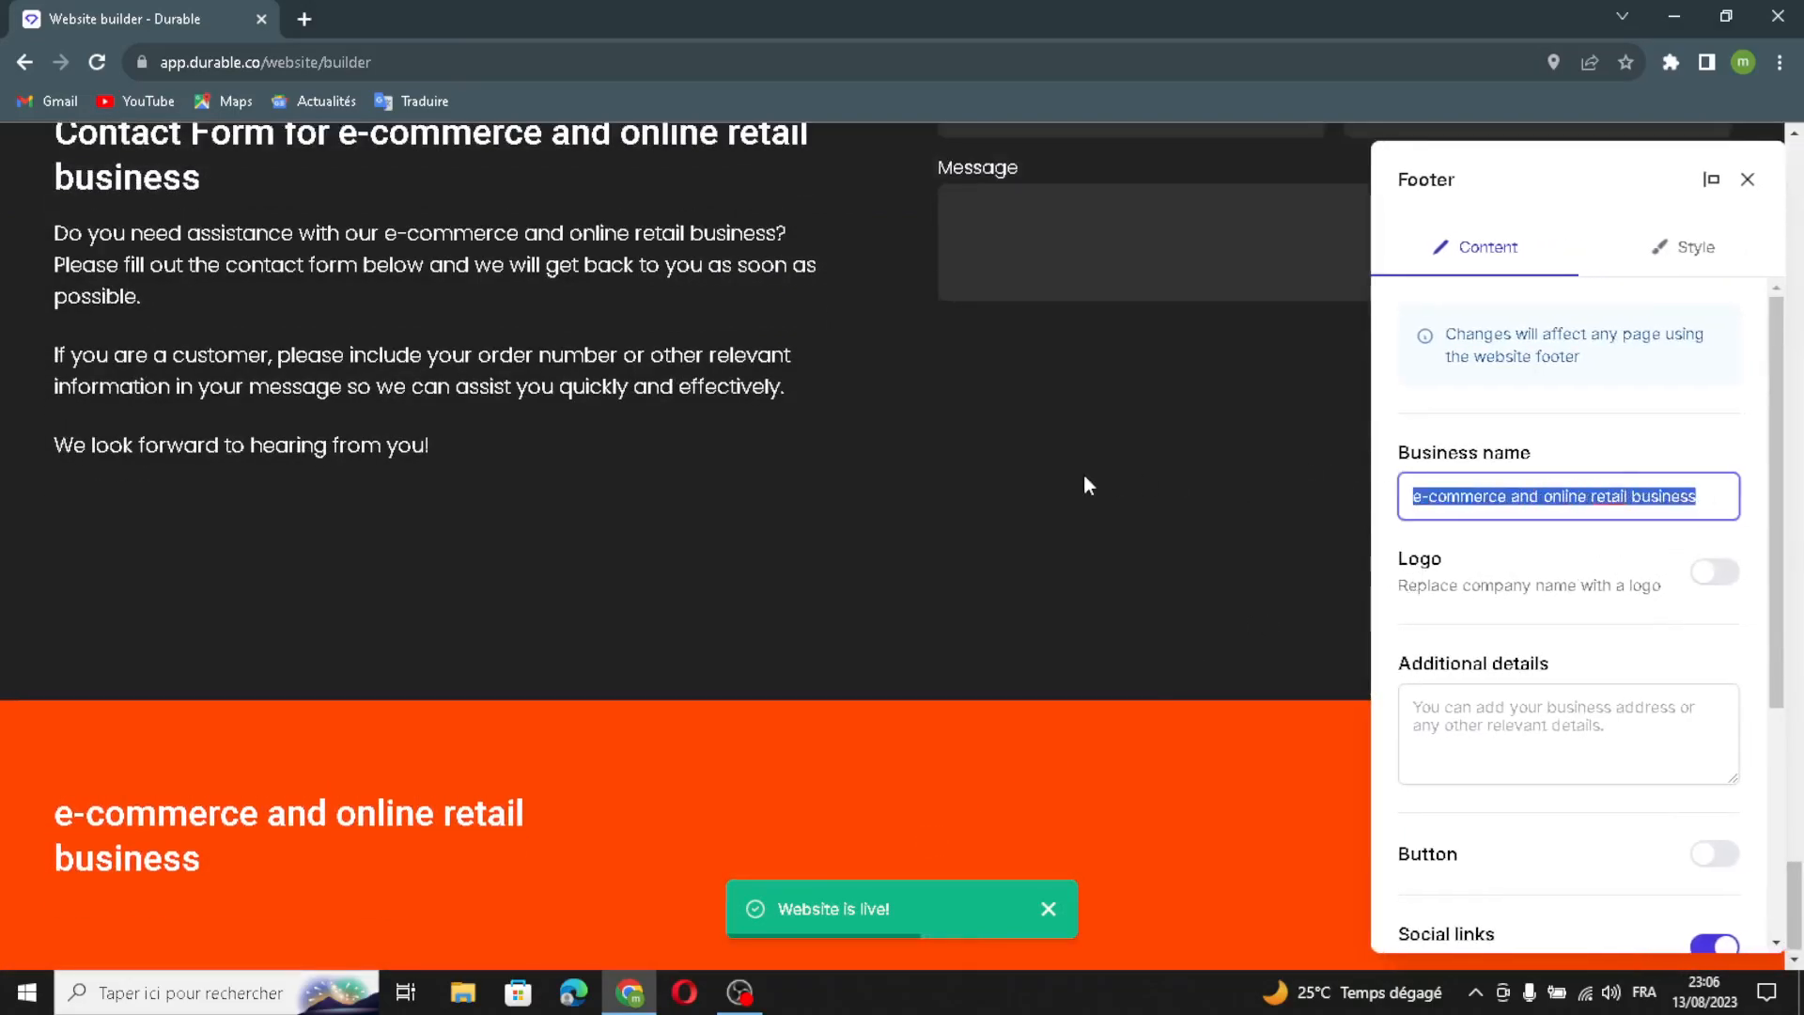
pyautogui.click(1715, 575)
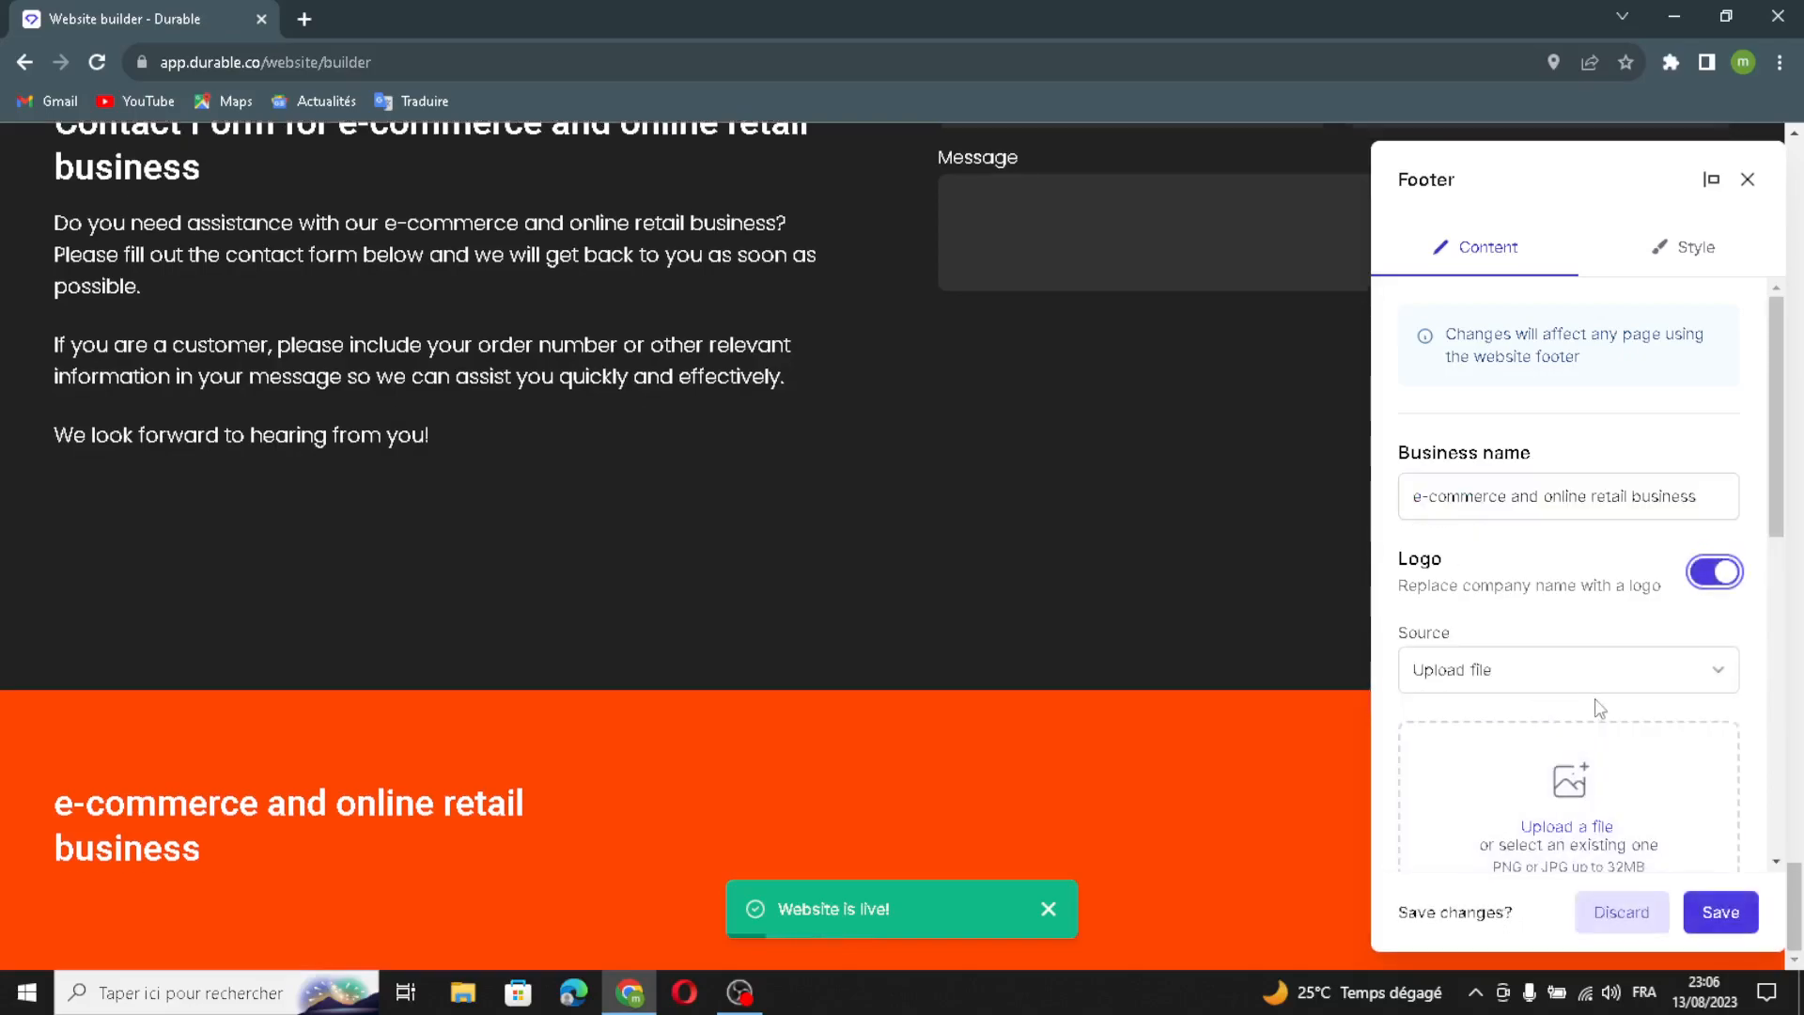
pyautogui.scroll(-5, 1598, 704)
pyautogui.scroll(-3, 1503, 630)
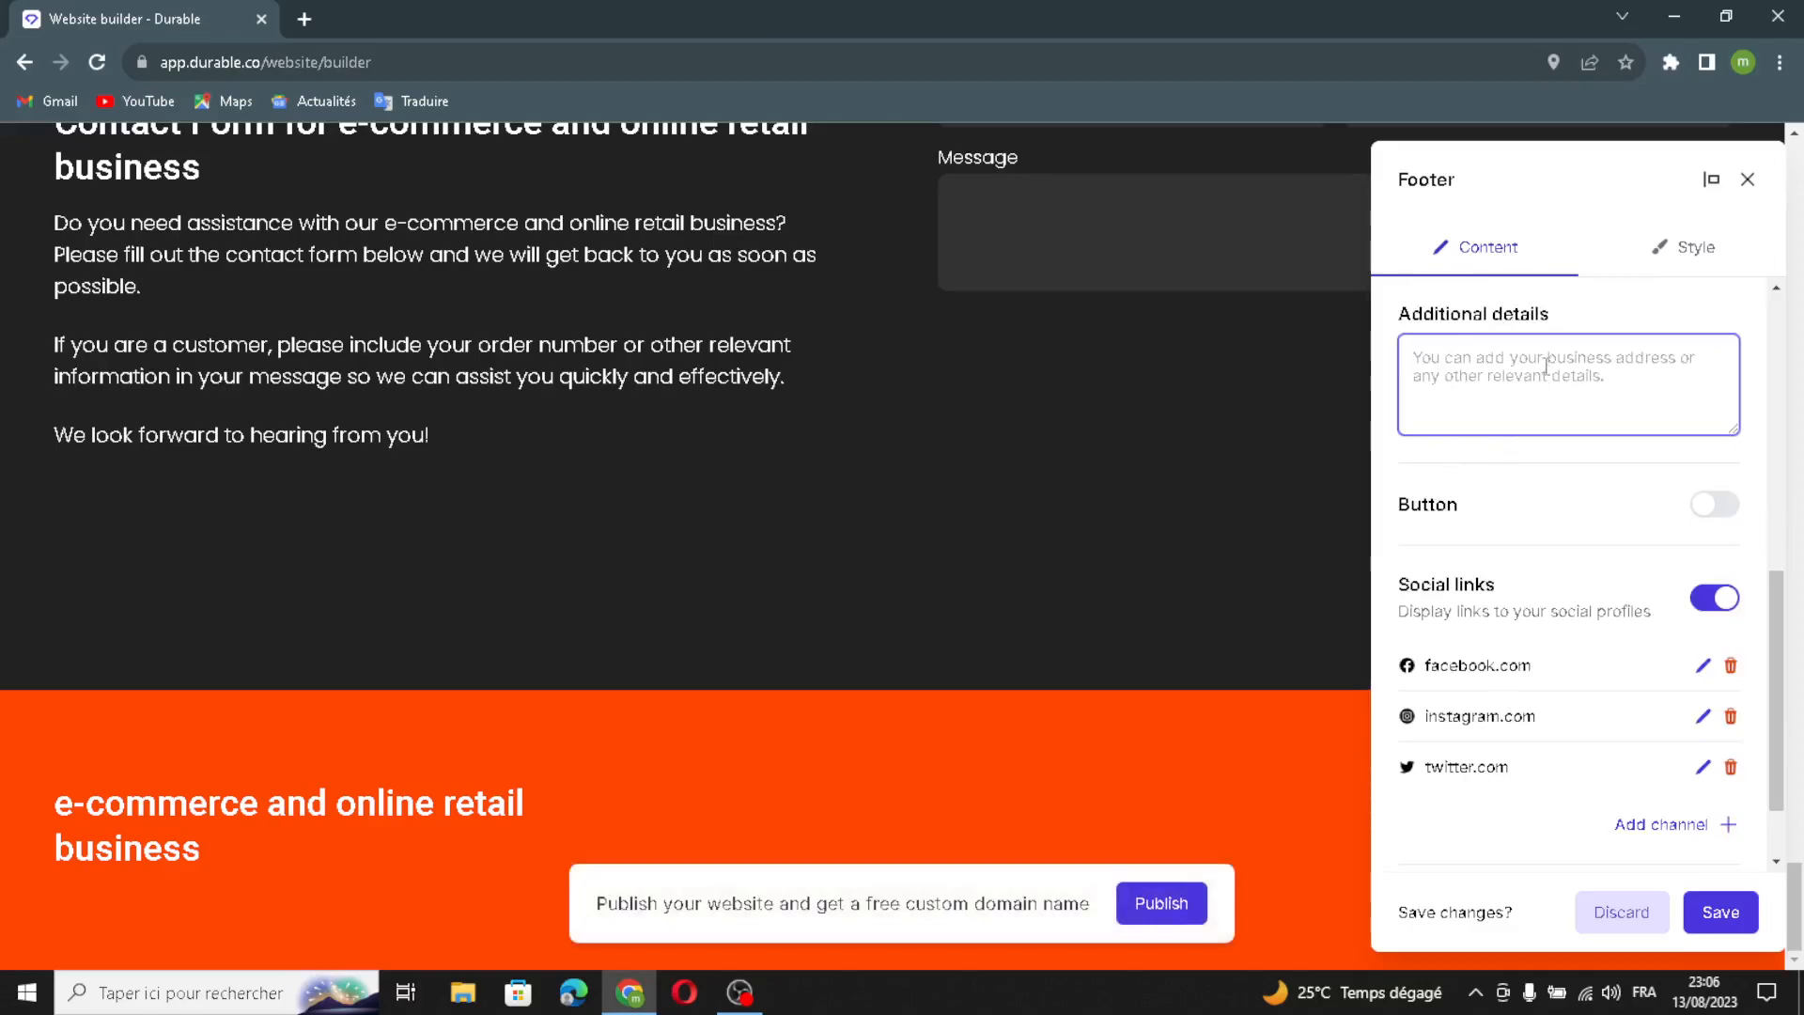
# Try adding a button to the footer with its external link opening in a new page.
pyautogui.click(1719, 507)
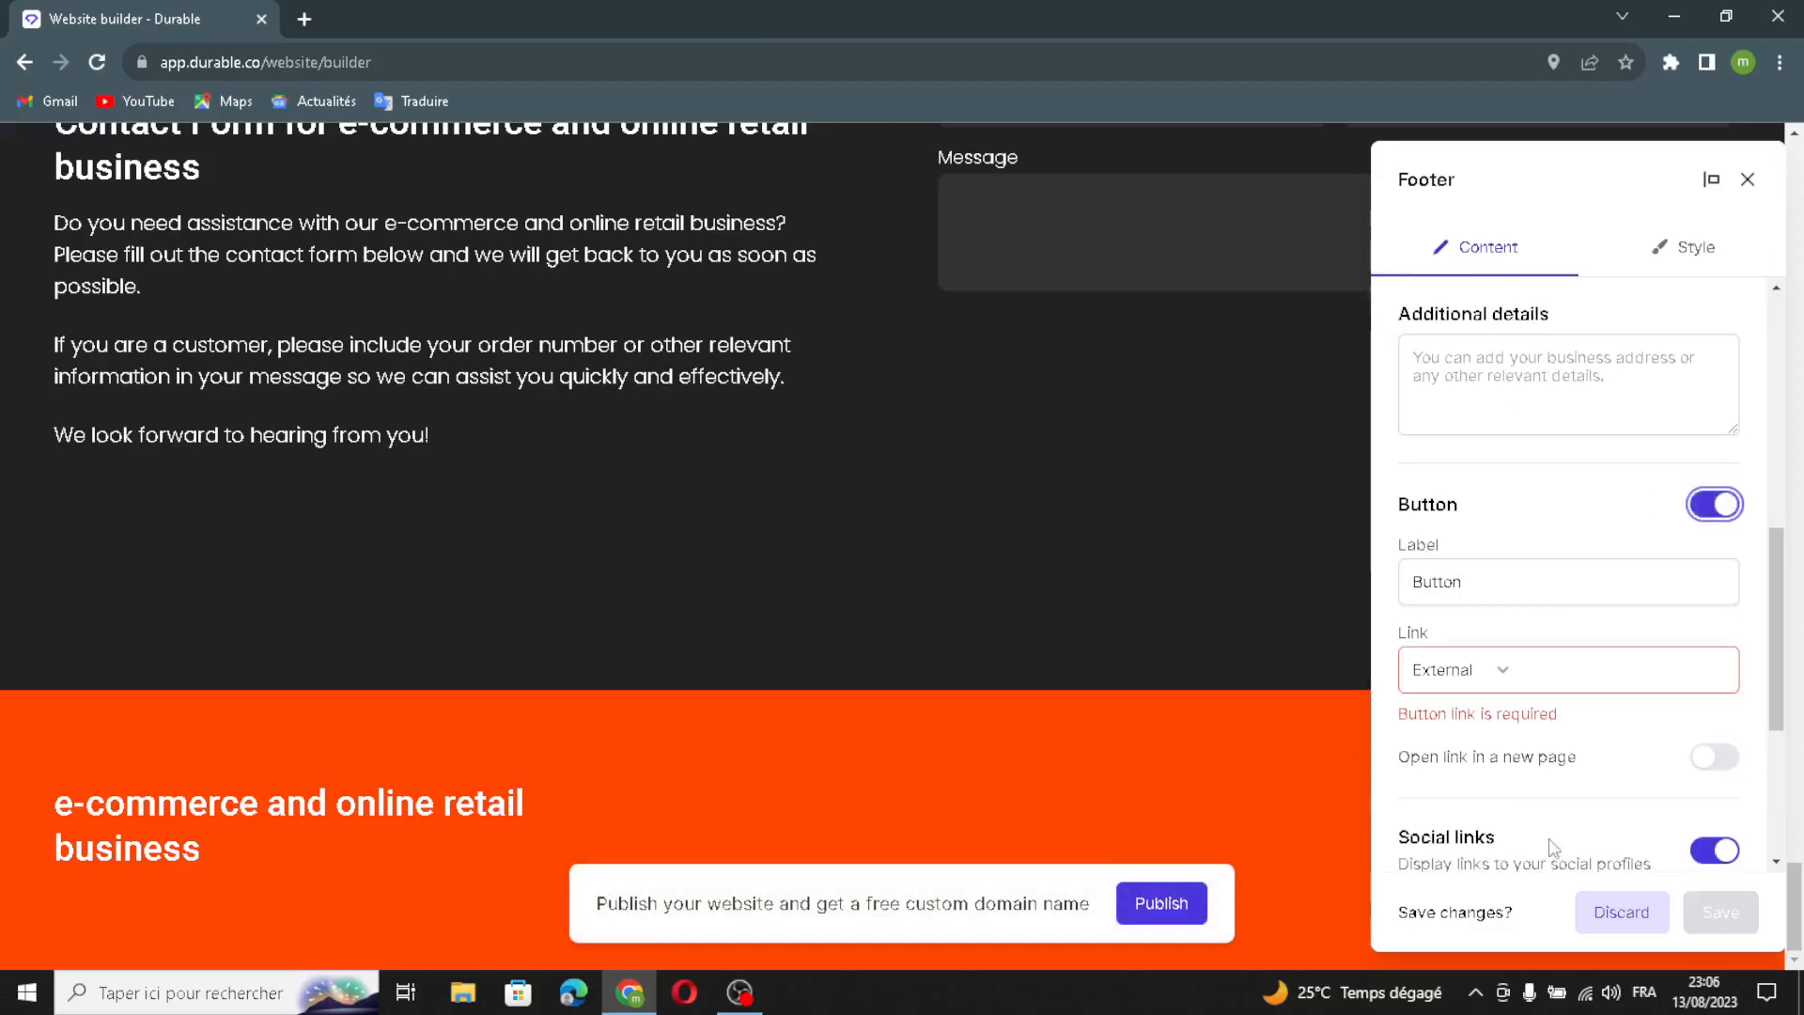
pyautogui.click(1560, 662)
pyautogui.scroll(-2, 1537, 747)
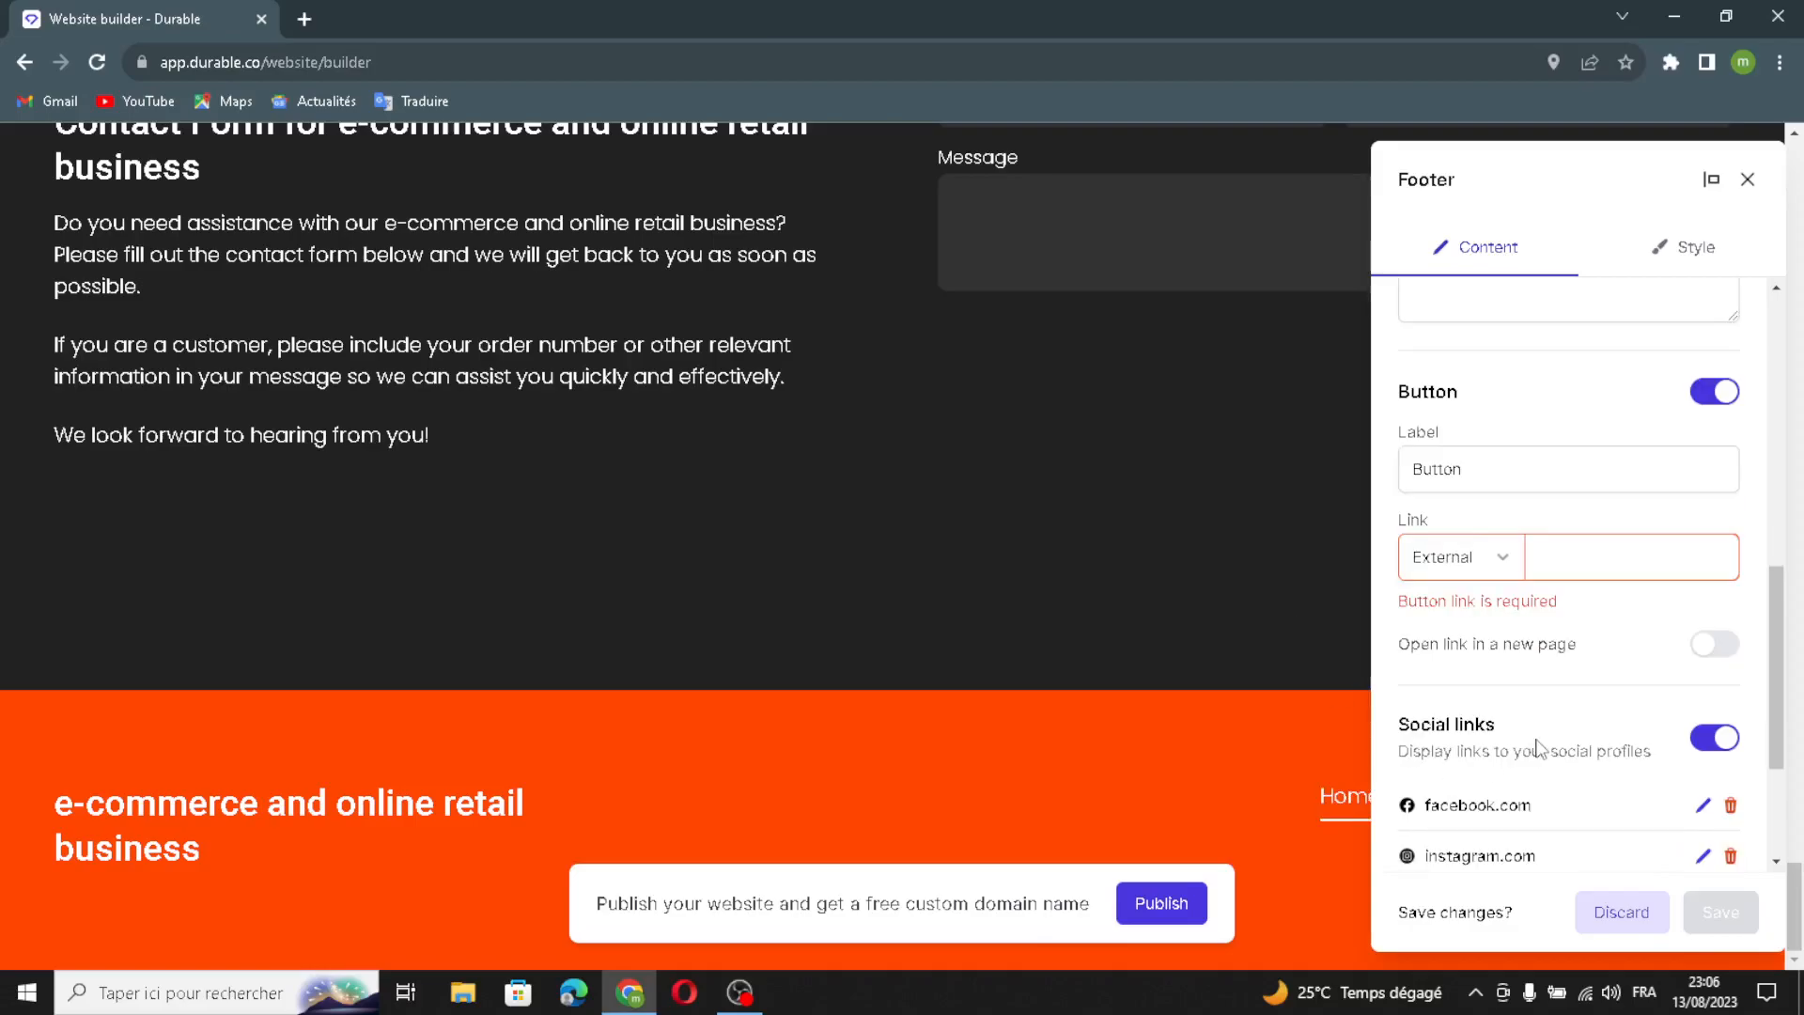
pyautogui.click(1708, 537)
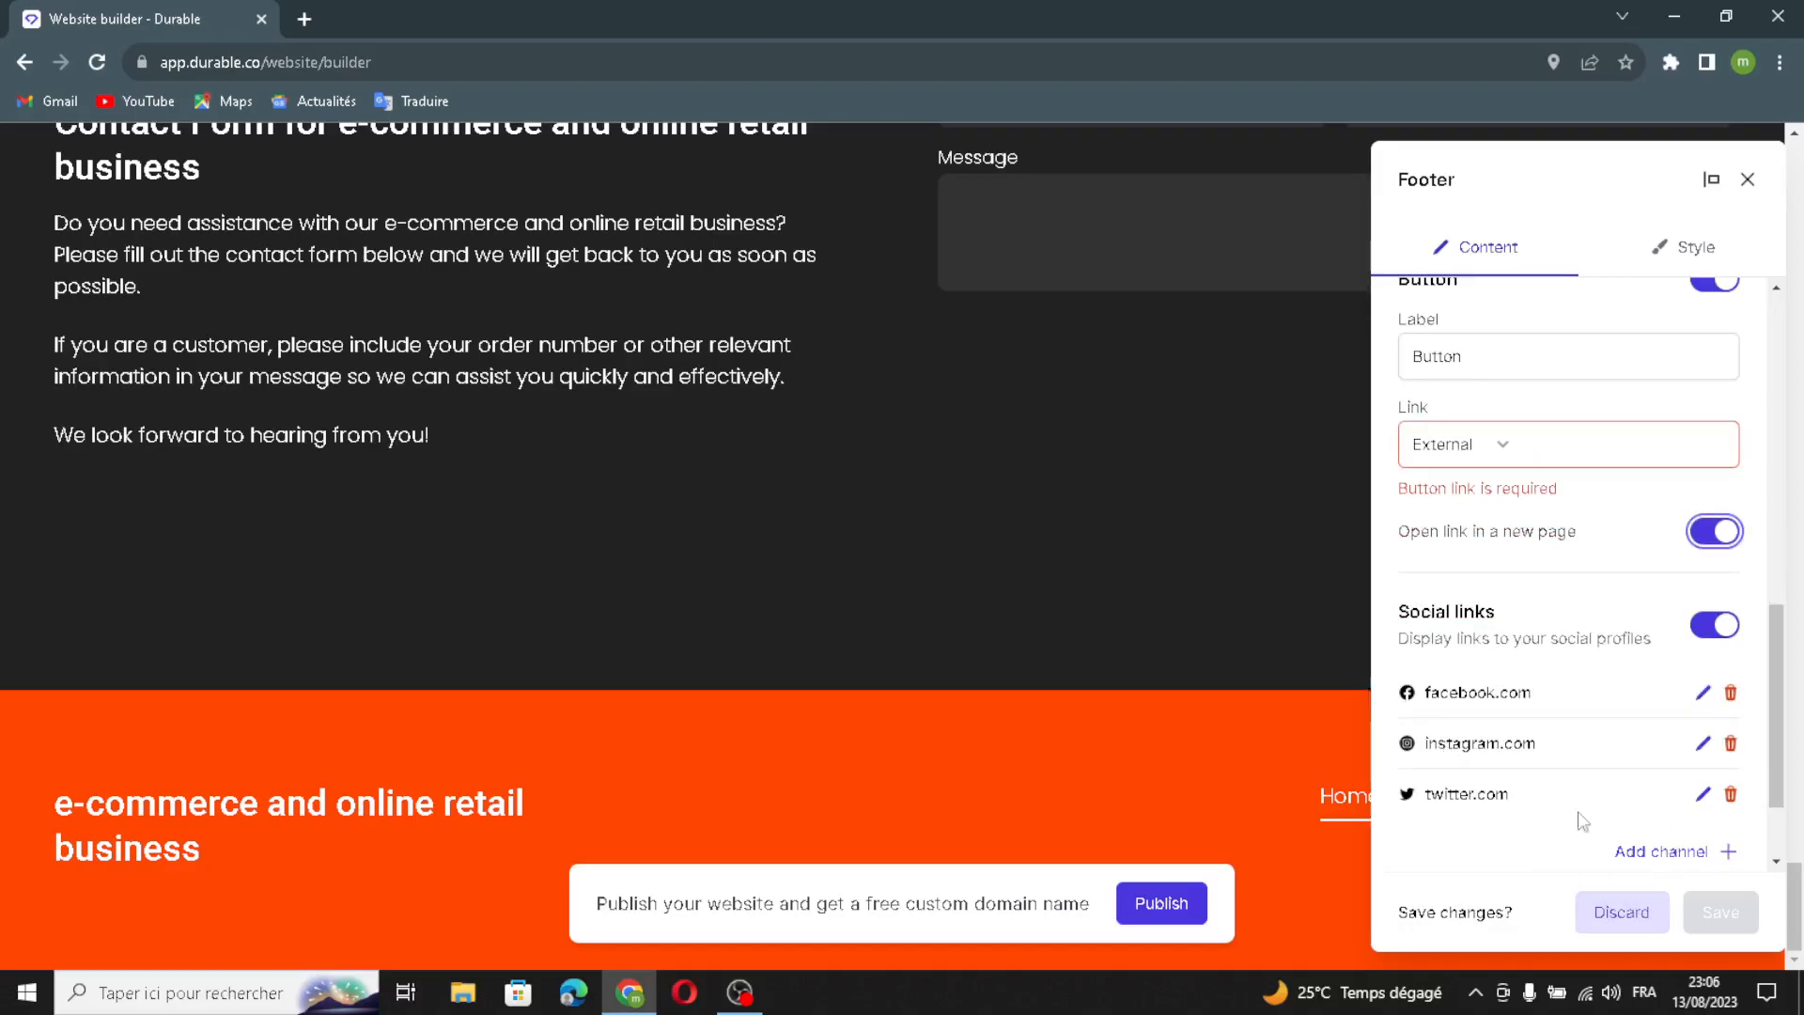
# Examine the type and link options for adding another social channel to the footer, and close them without adding one.
pyautogui.click(1661, 851)
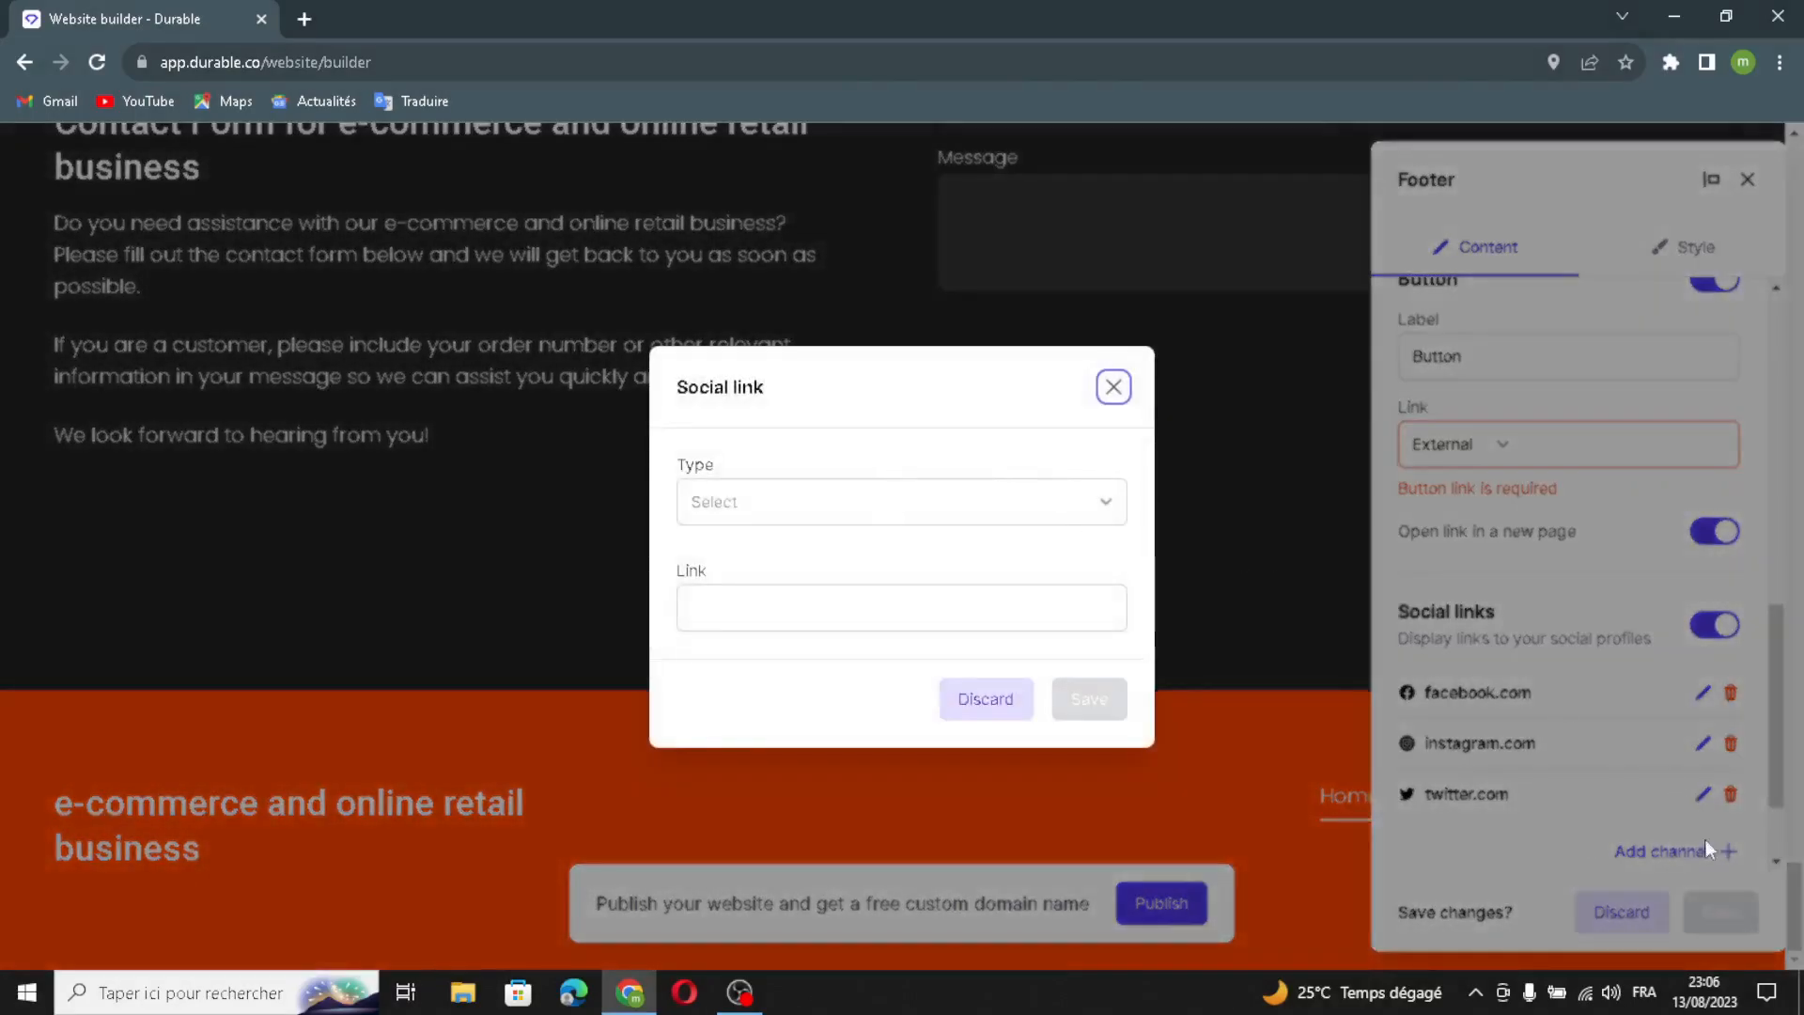
pyautogui.click(749, 504)
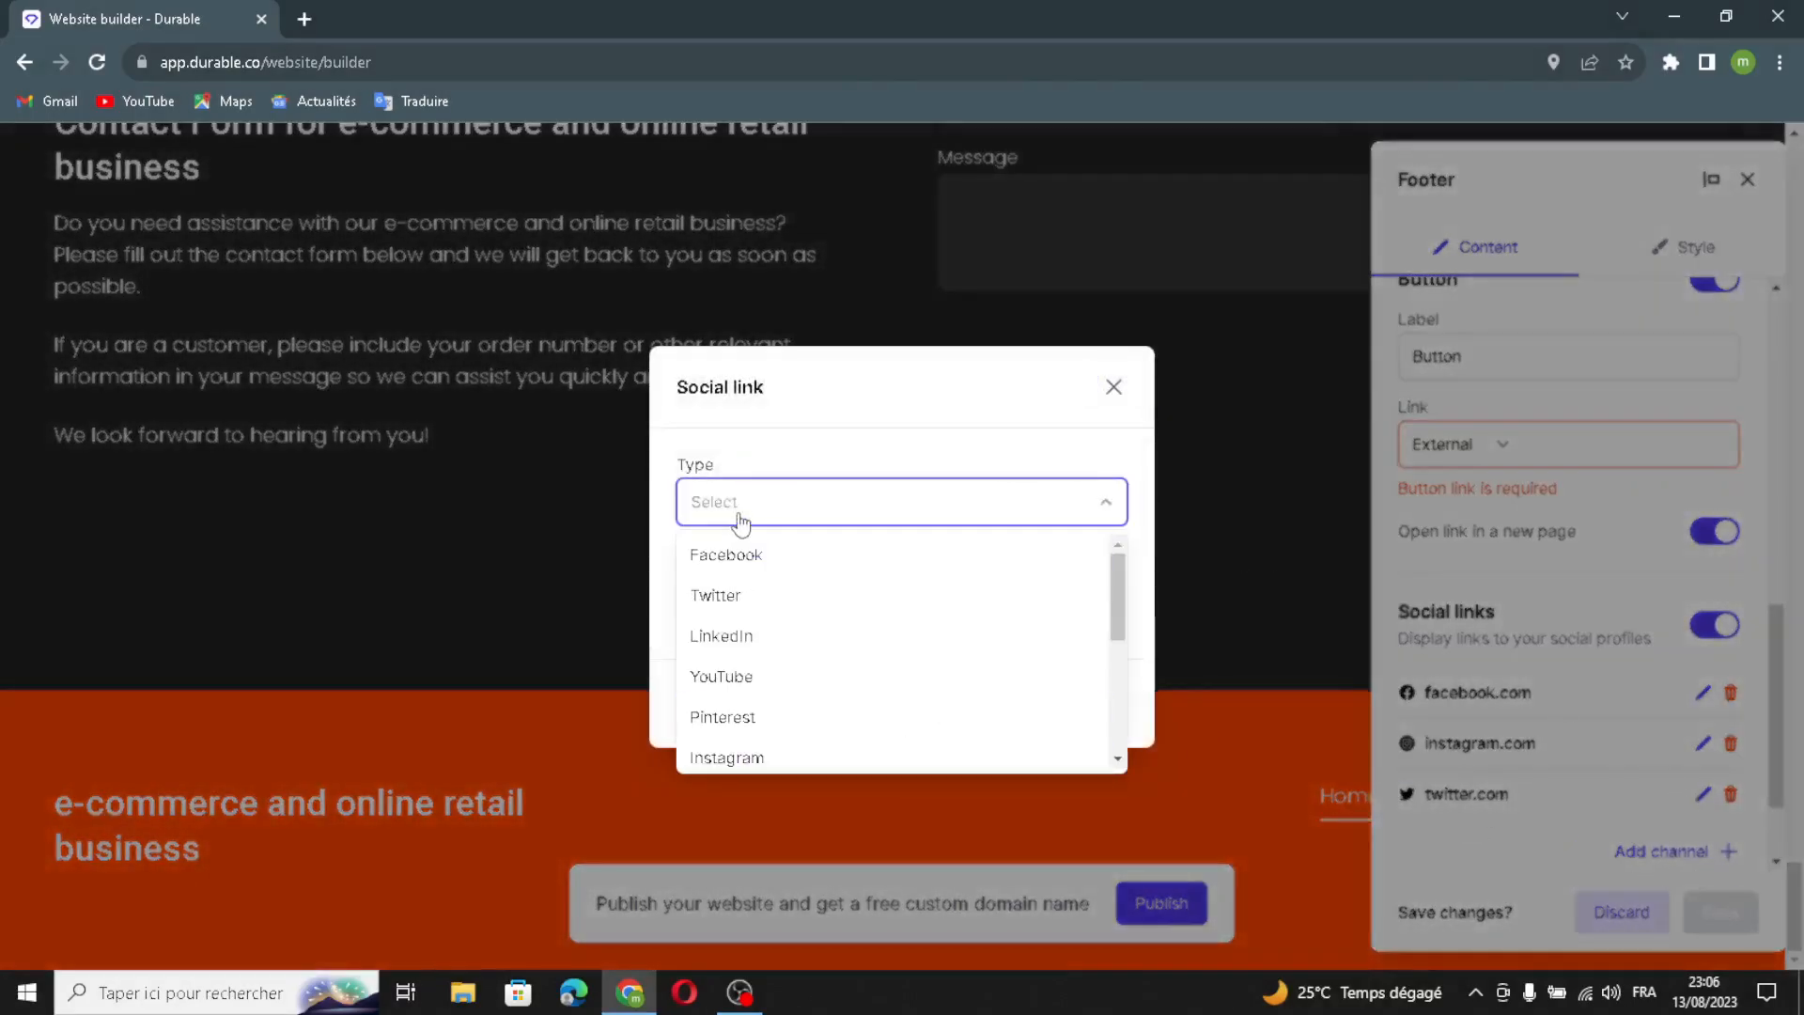
pyautogui.click(737, 512)
pyautogui.click(774, 593)
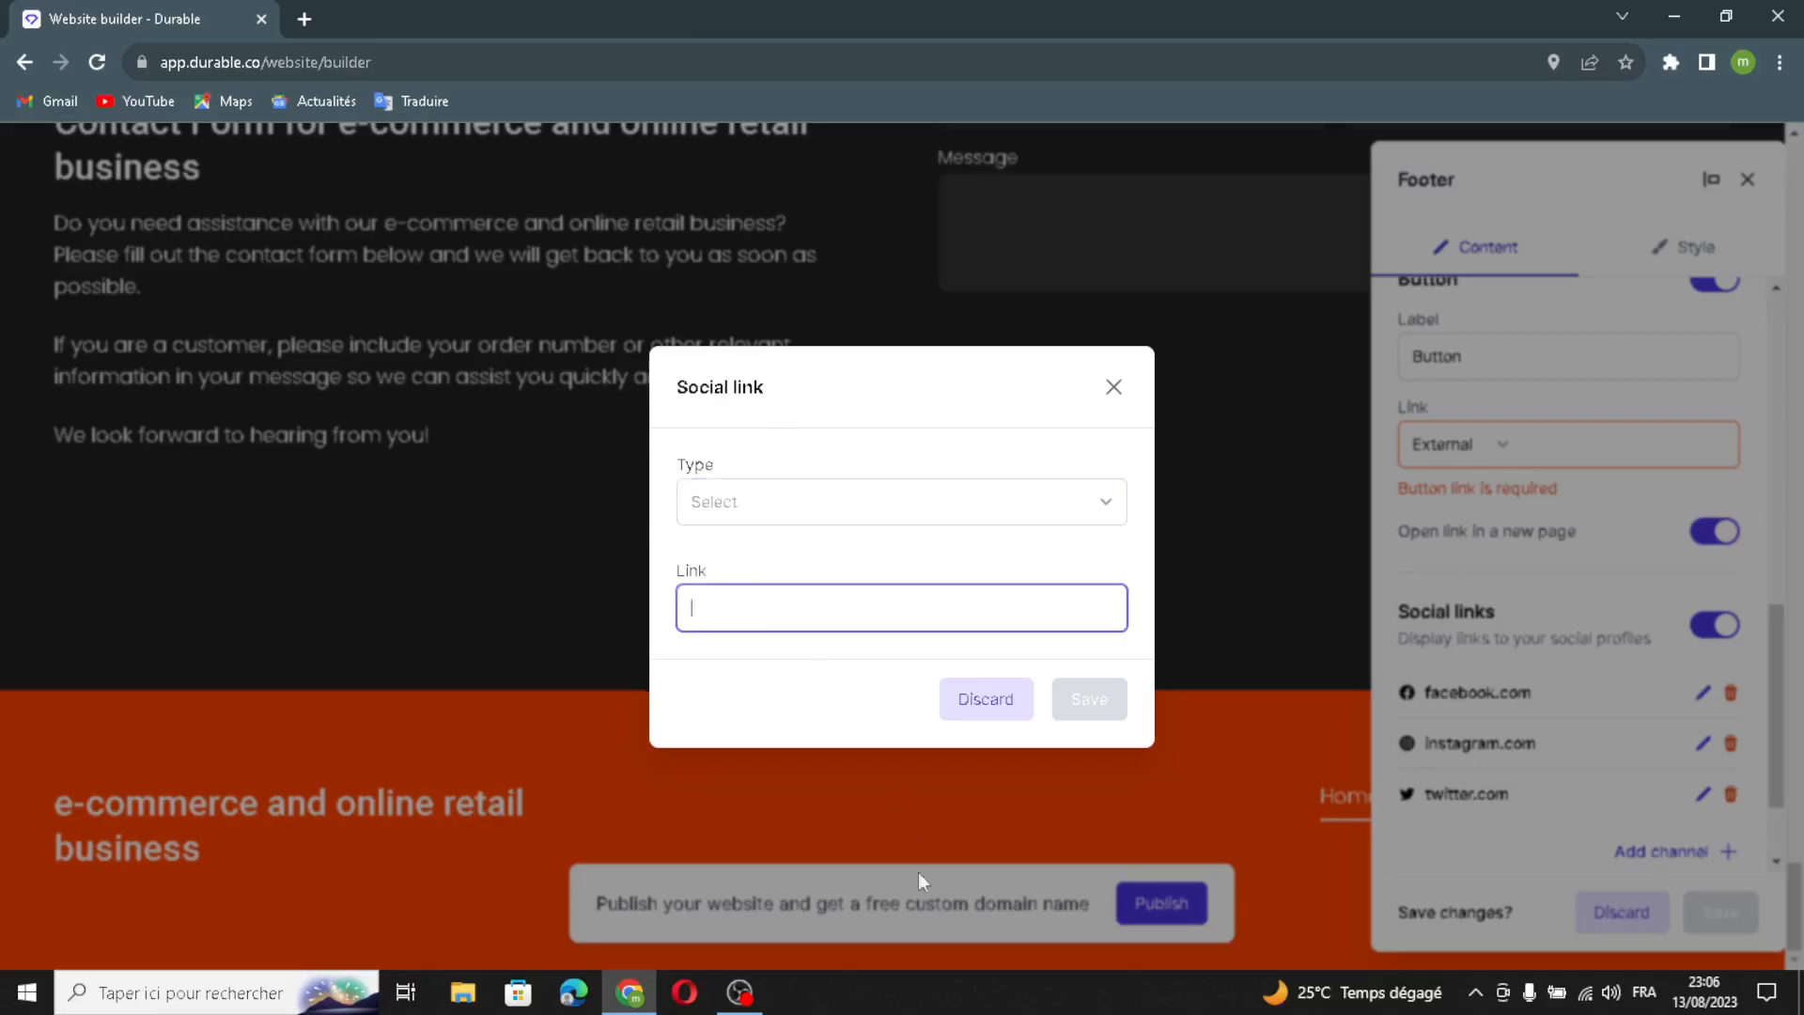
pyautogui.click(1113, 388)
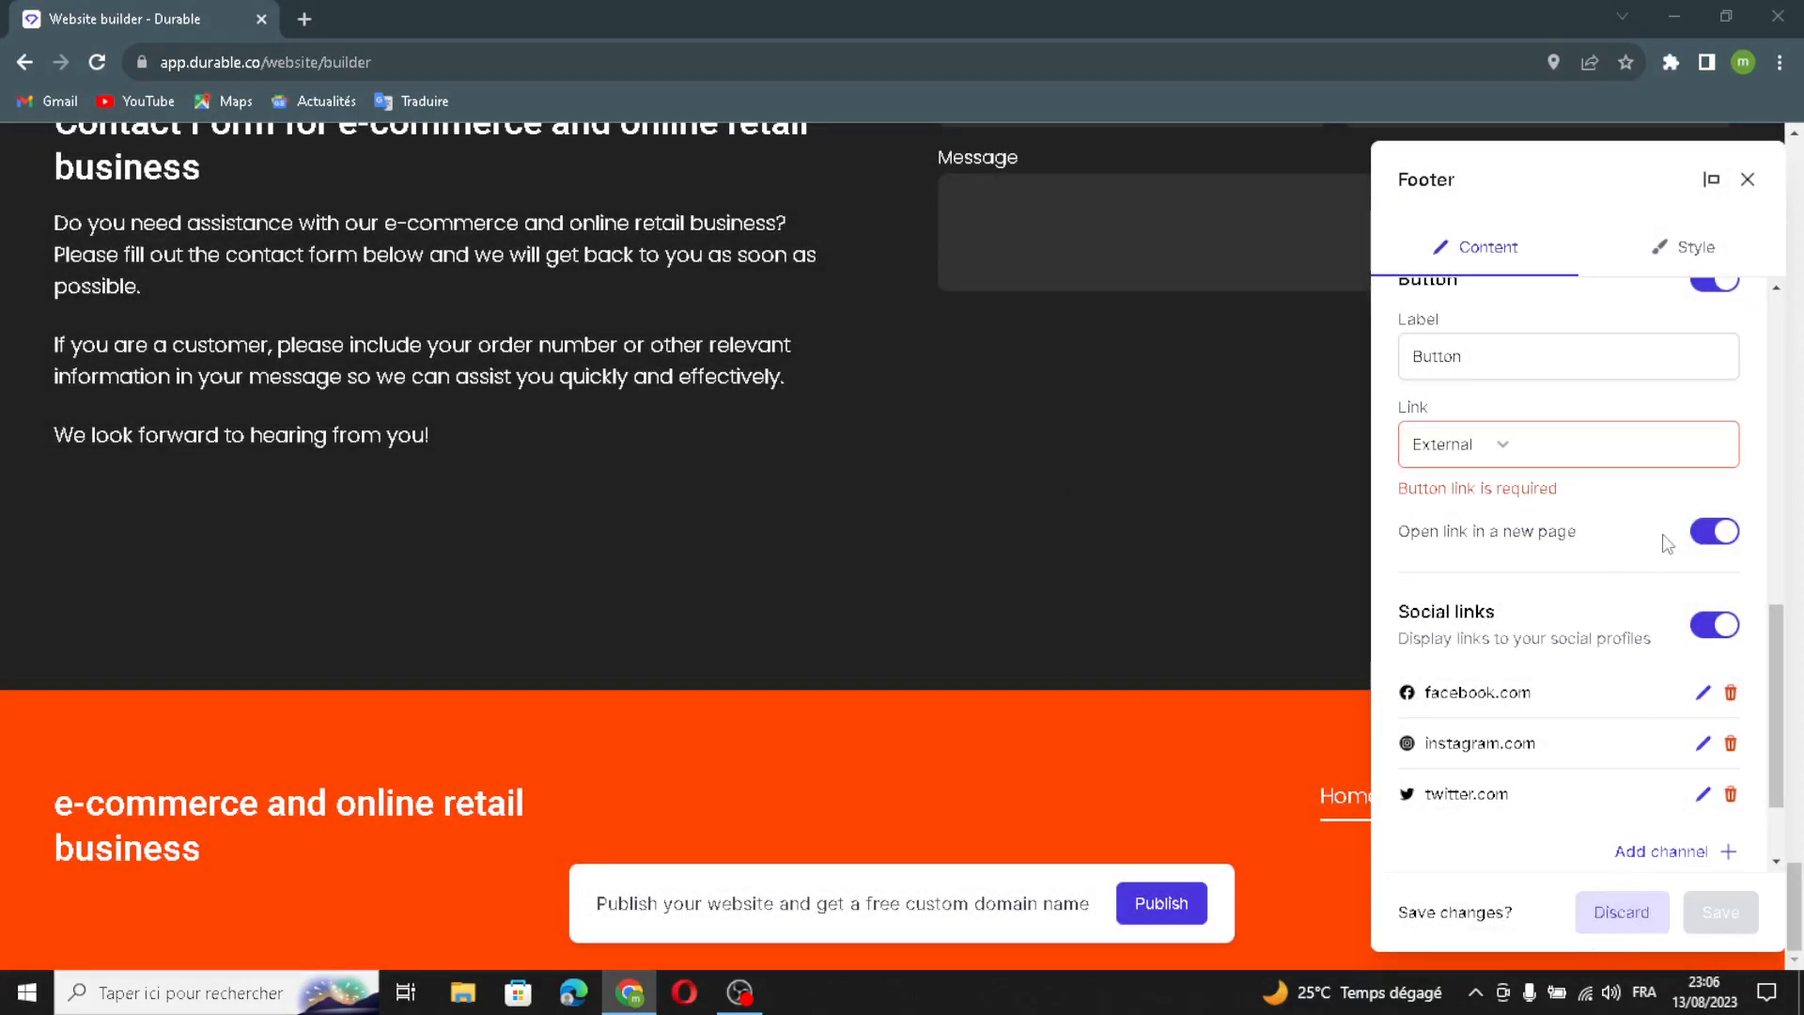
# Disable the footer button and save the footer settings.
pyautogui.click(1719, 282)
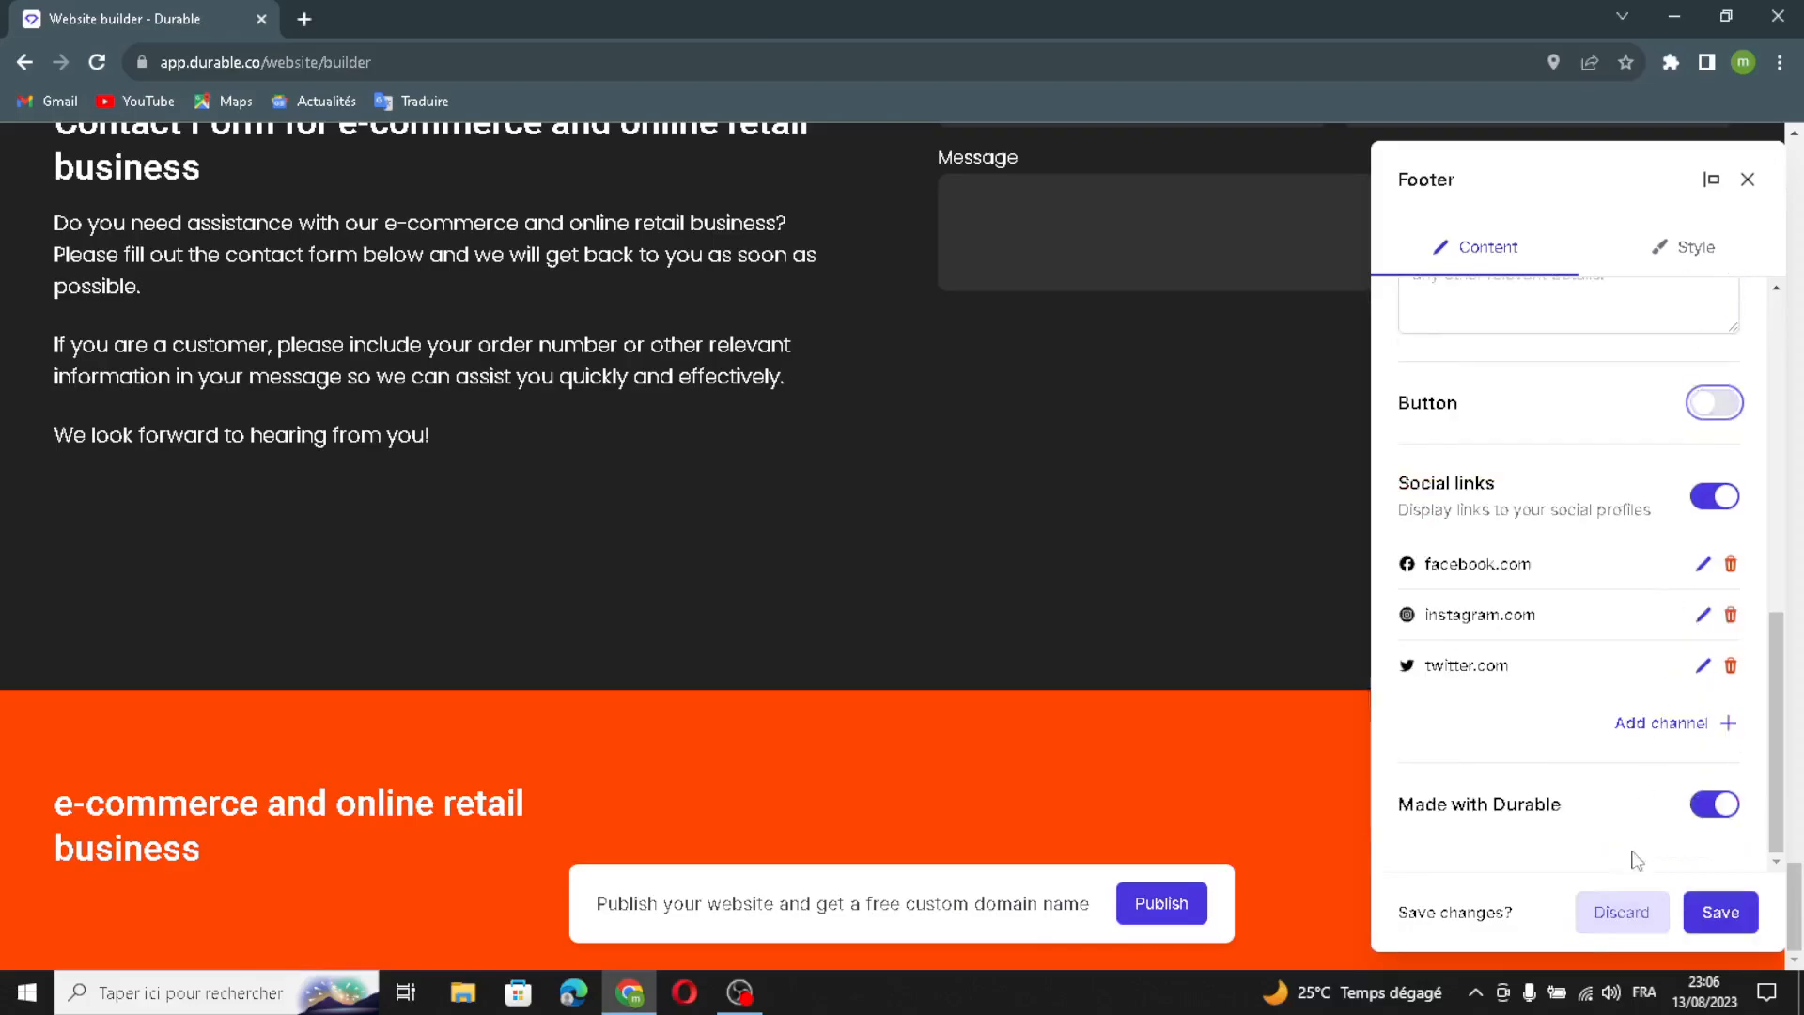
pyautogui.click(1718, 912)
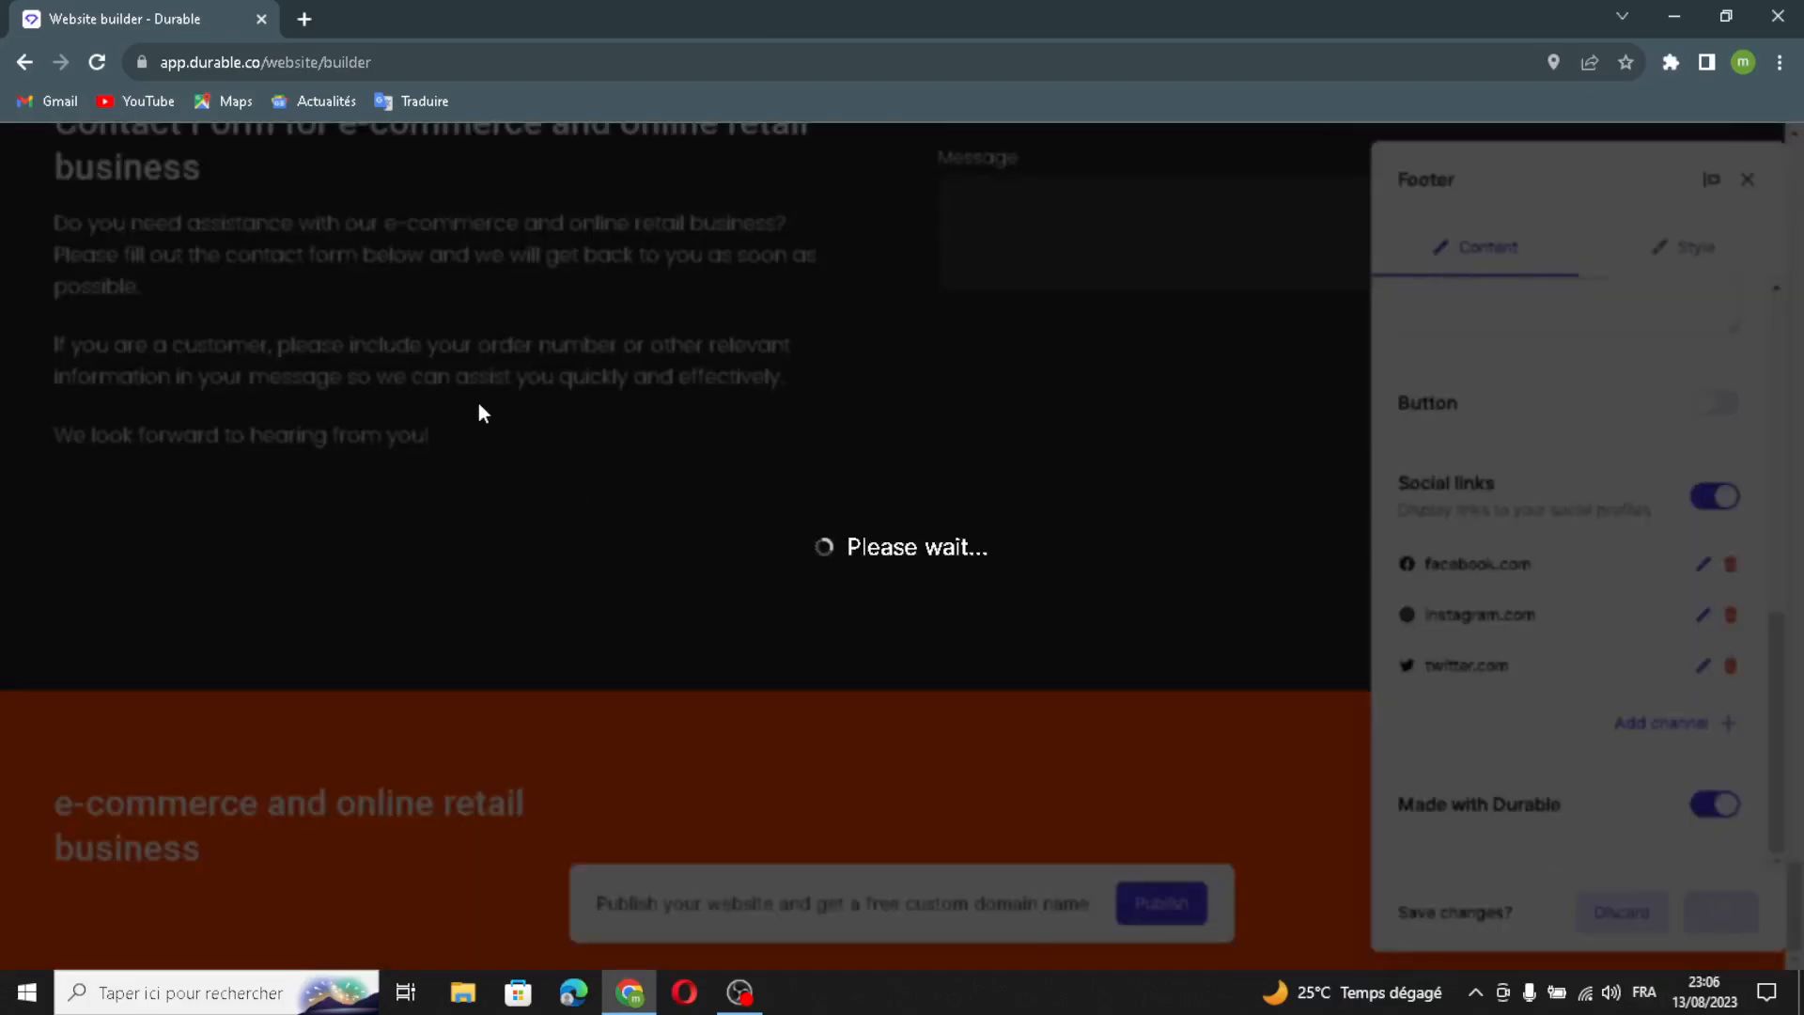
# Regenerate the content of the image gallery section.
pyautogui.scroll(10, 904, 516)
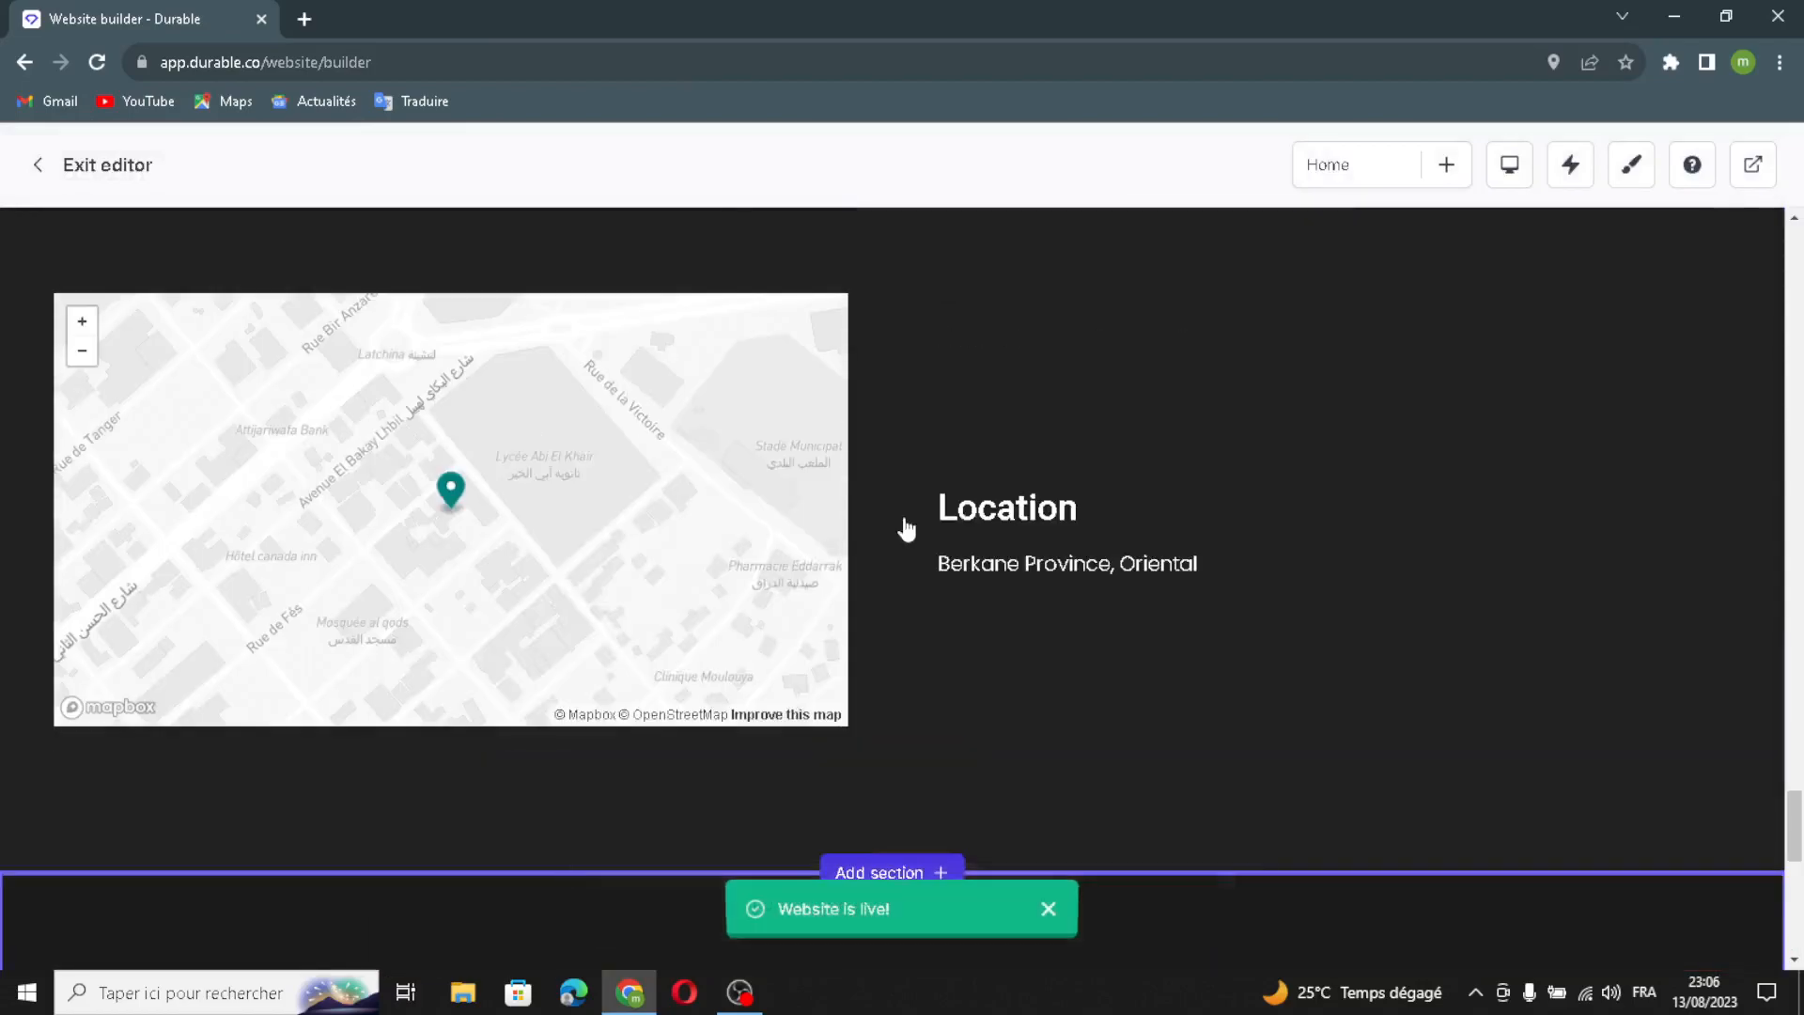
pyautogui.scroll(8, 865, 611)
pyautogui.scroll(-2, 865, 610)
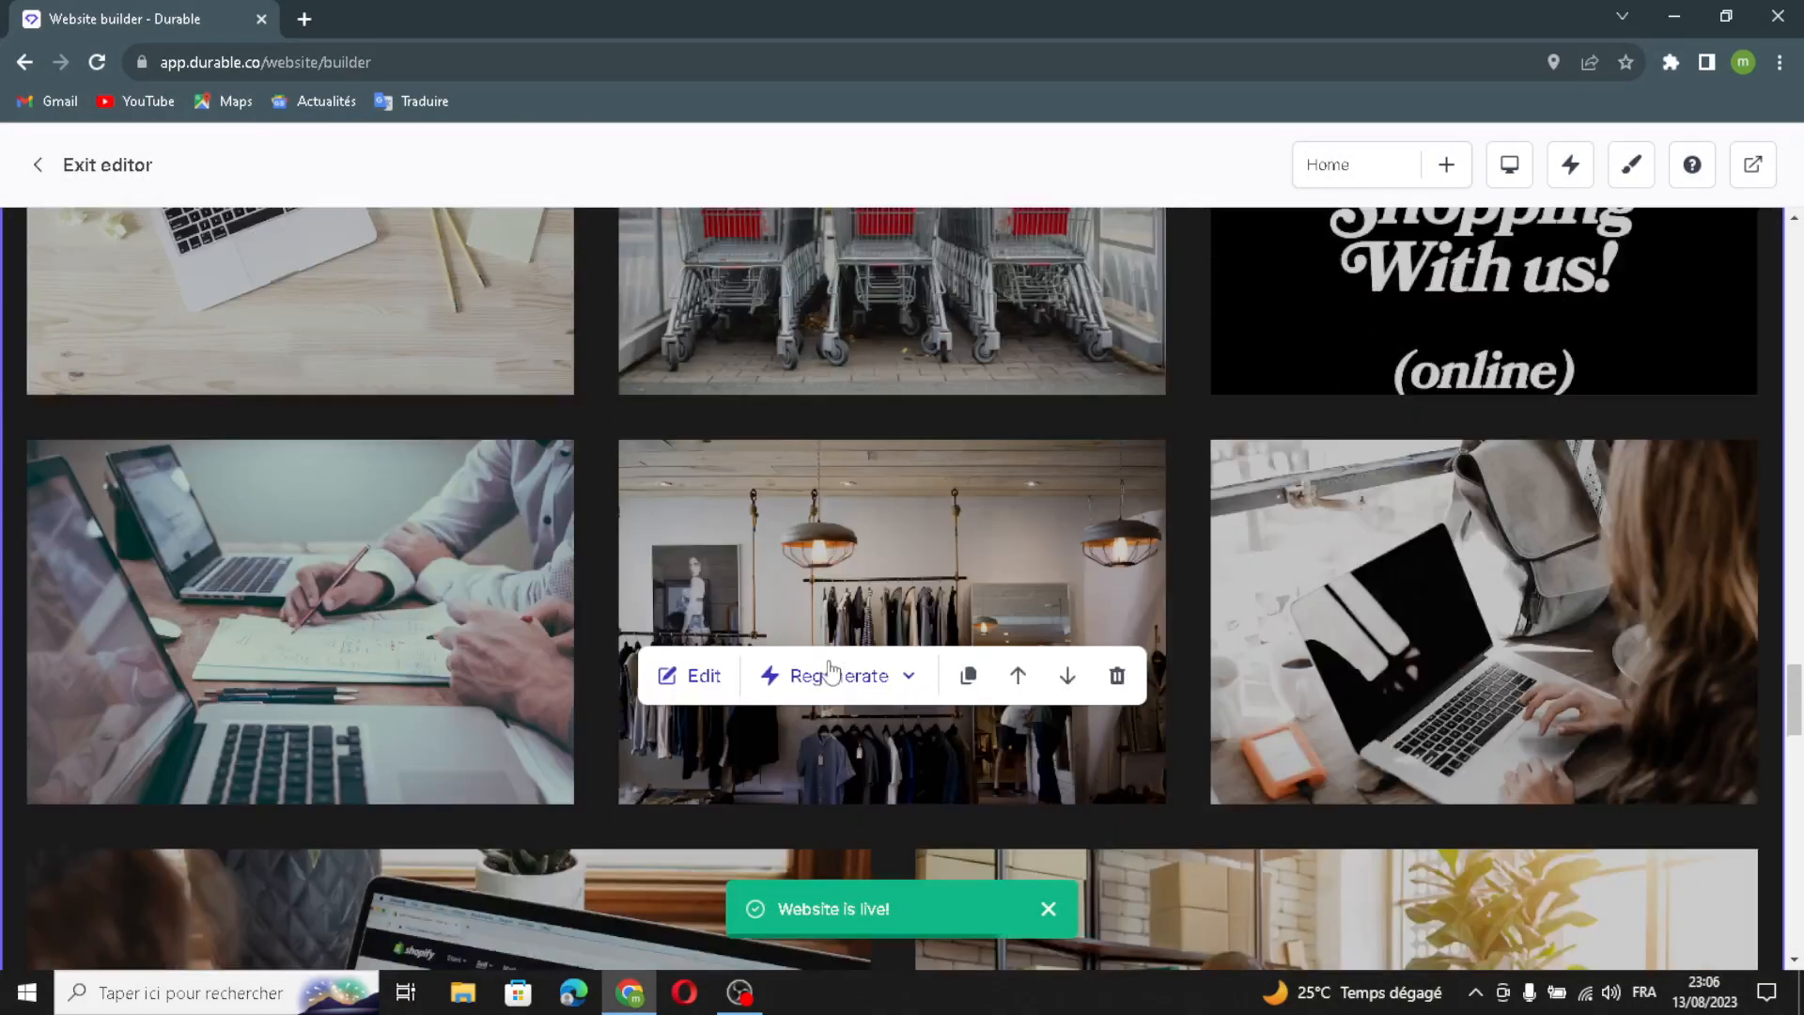
pyautogui.click(878, 679)
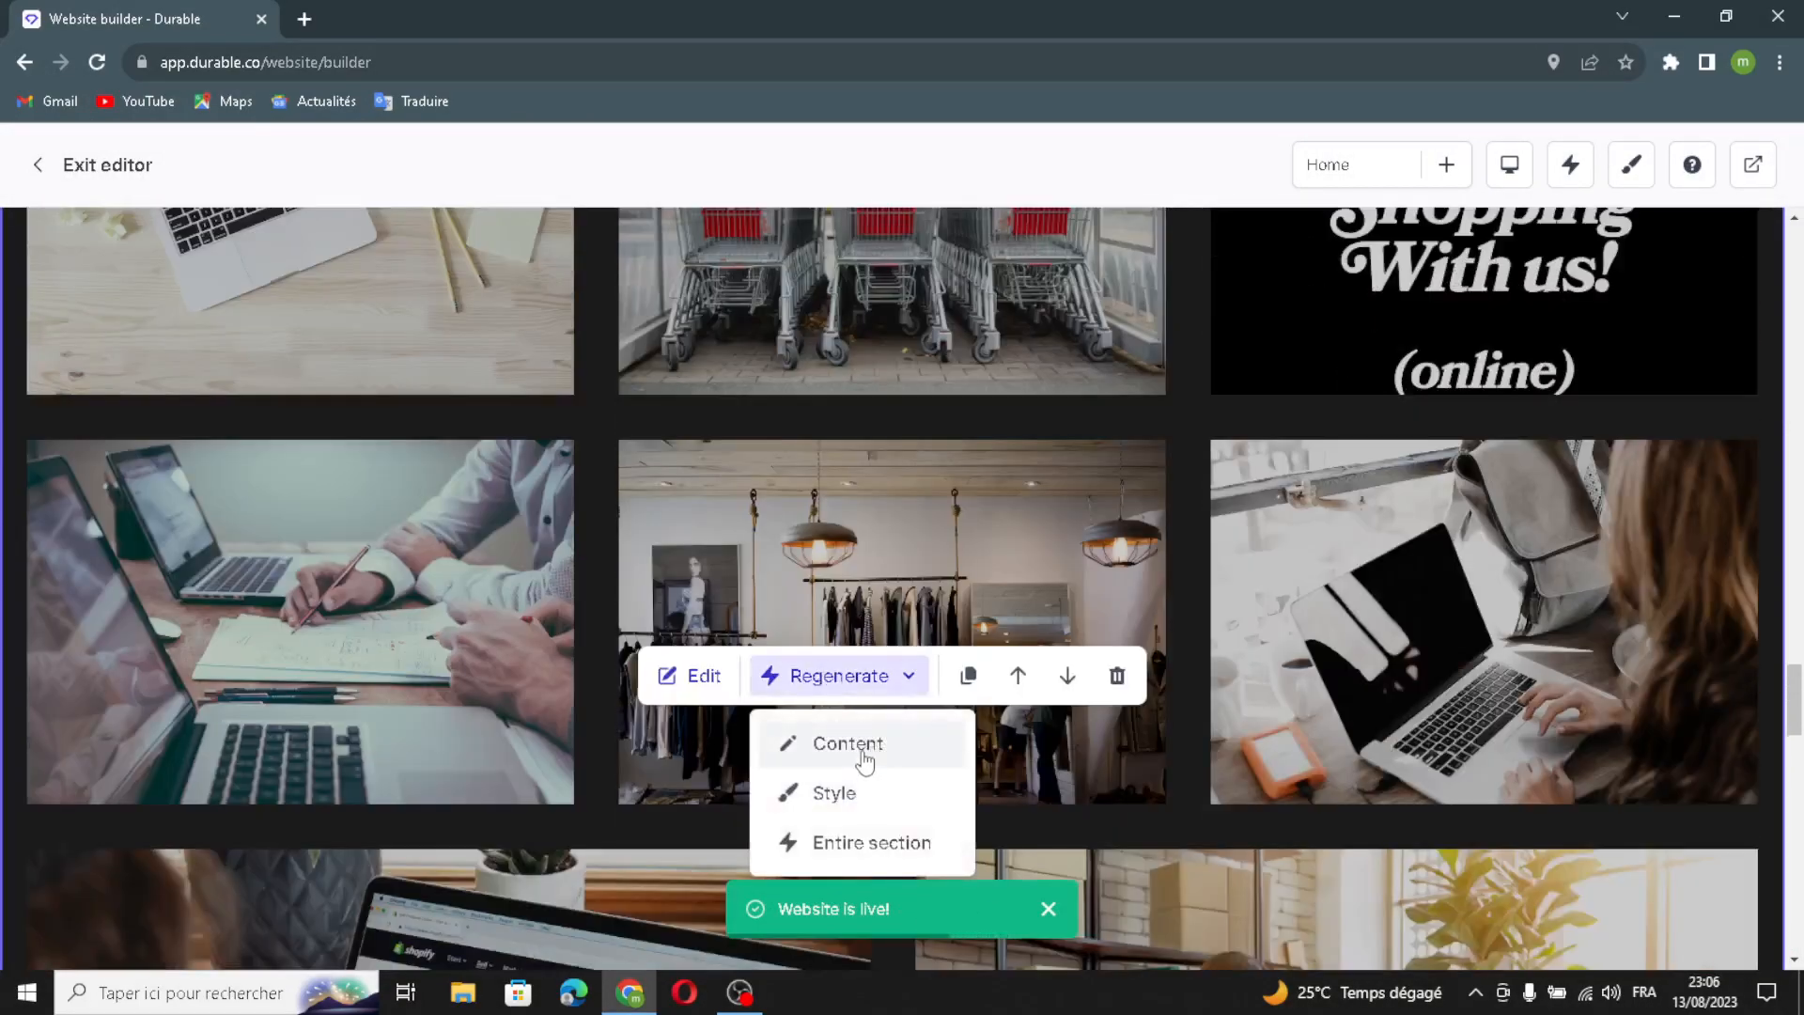
pyautogui.click(907, 747)
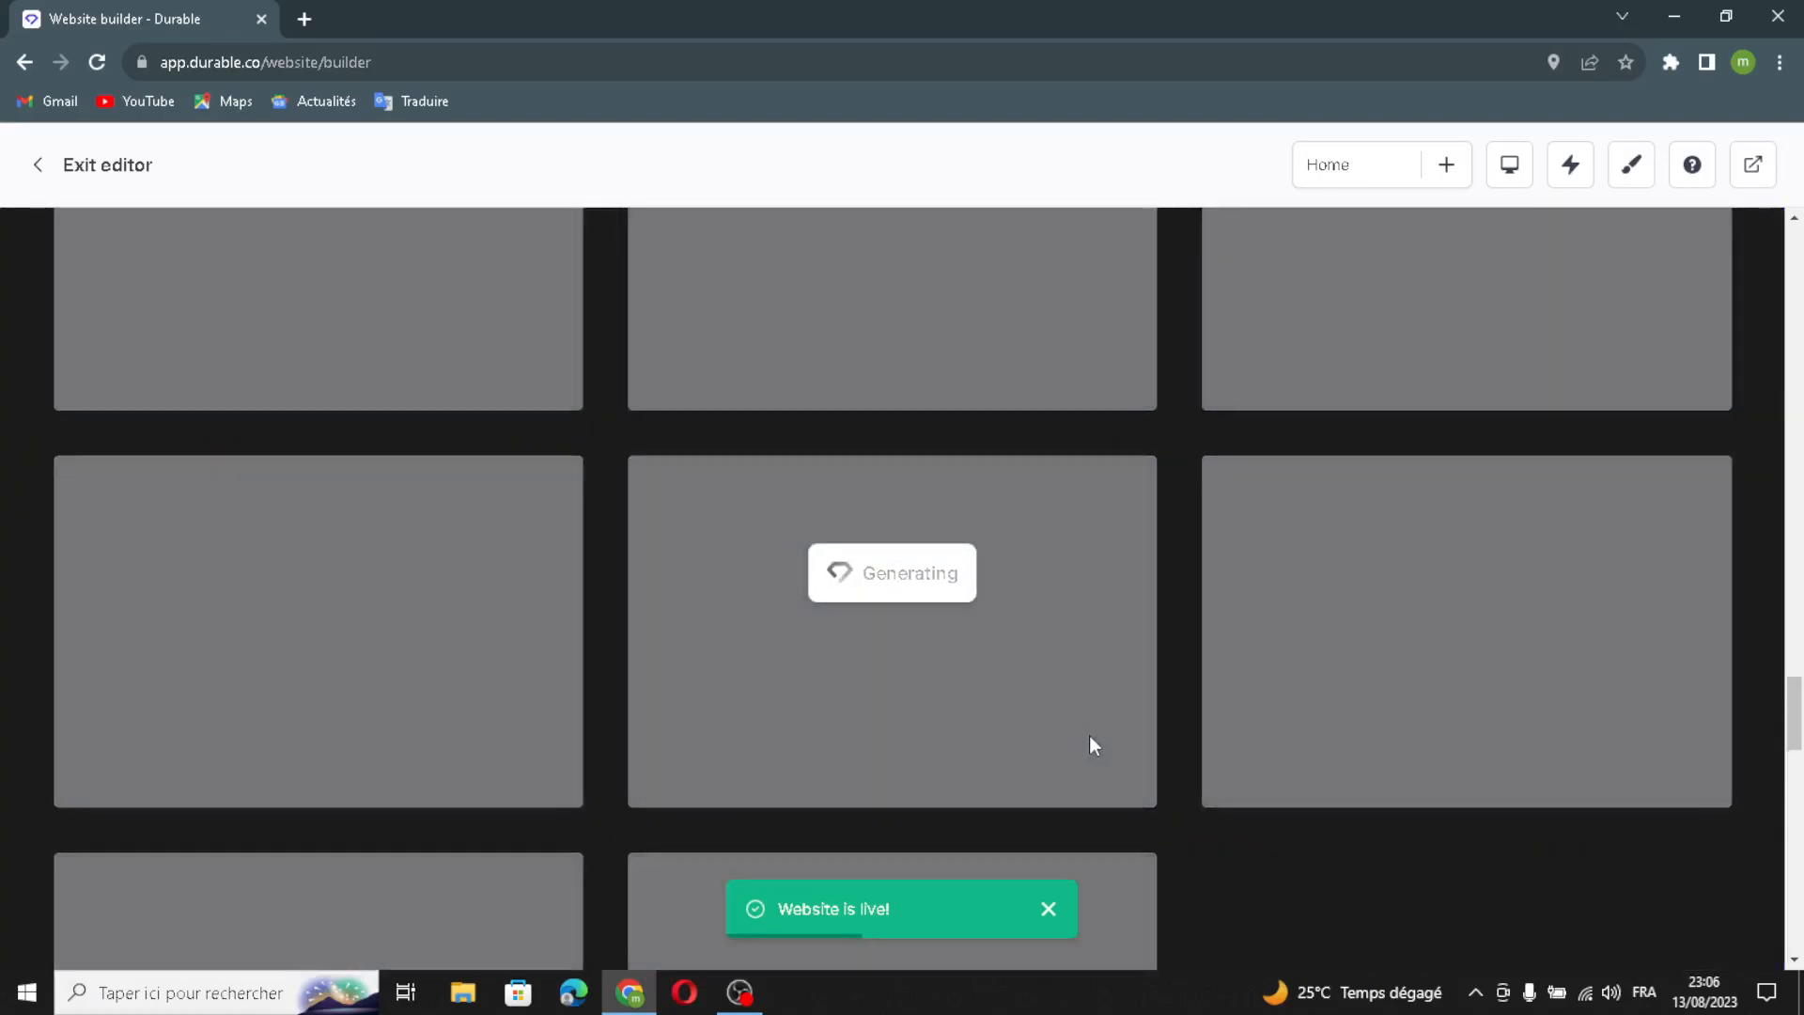
# Regenerate the style of the Our Services section.
pyautogui.scroll(10, 1090, 735)
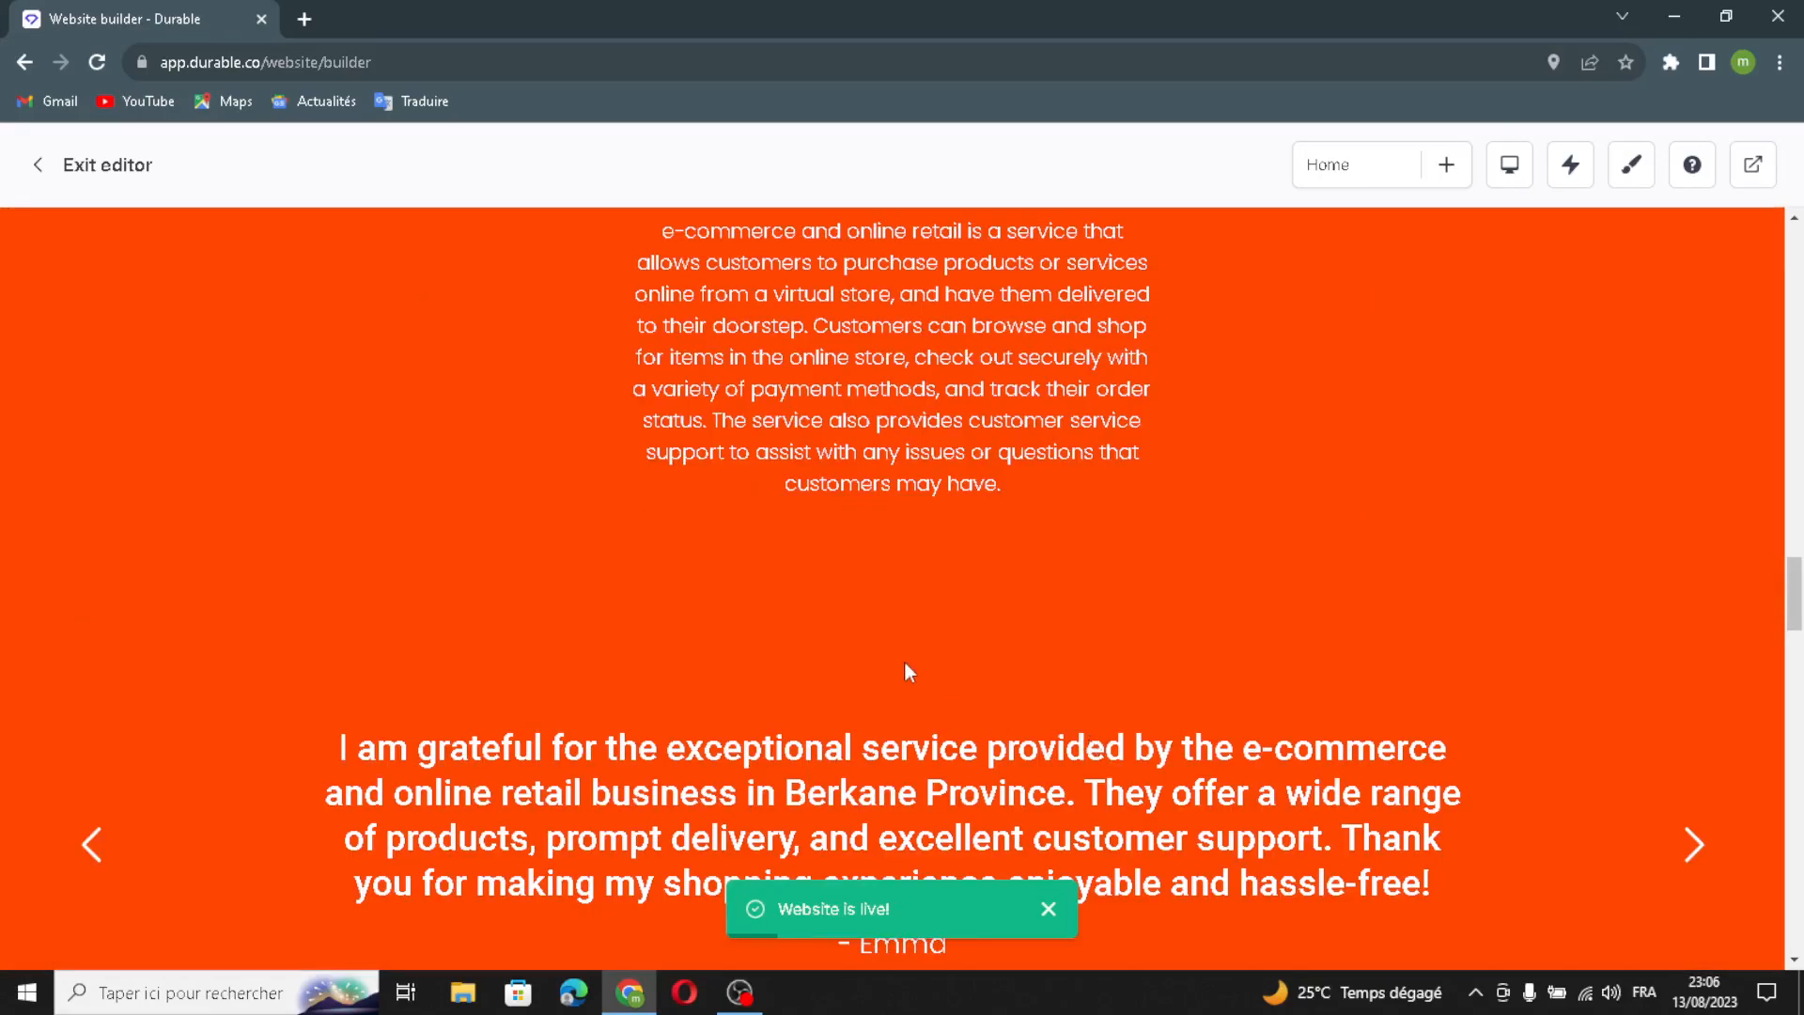
pyautogui.scroll(10, 939, 526)
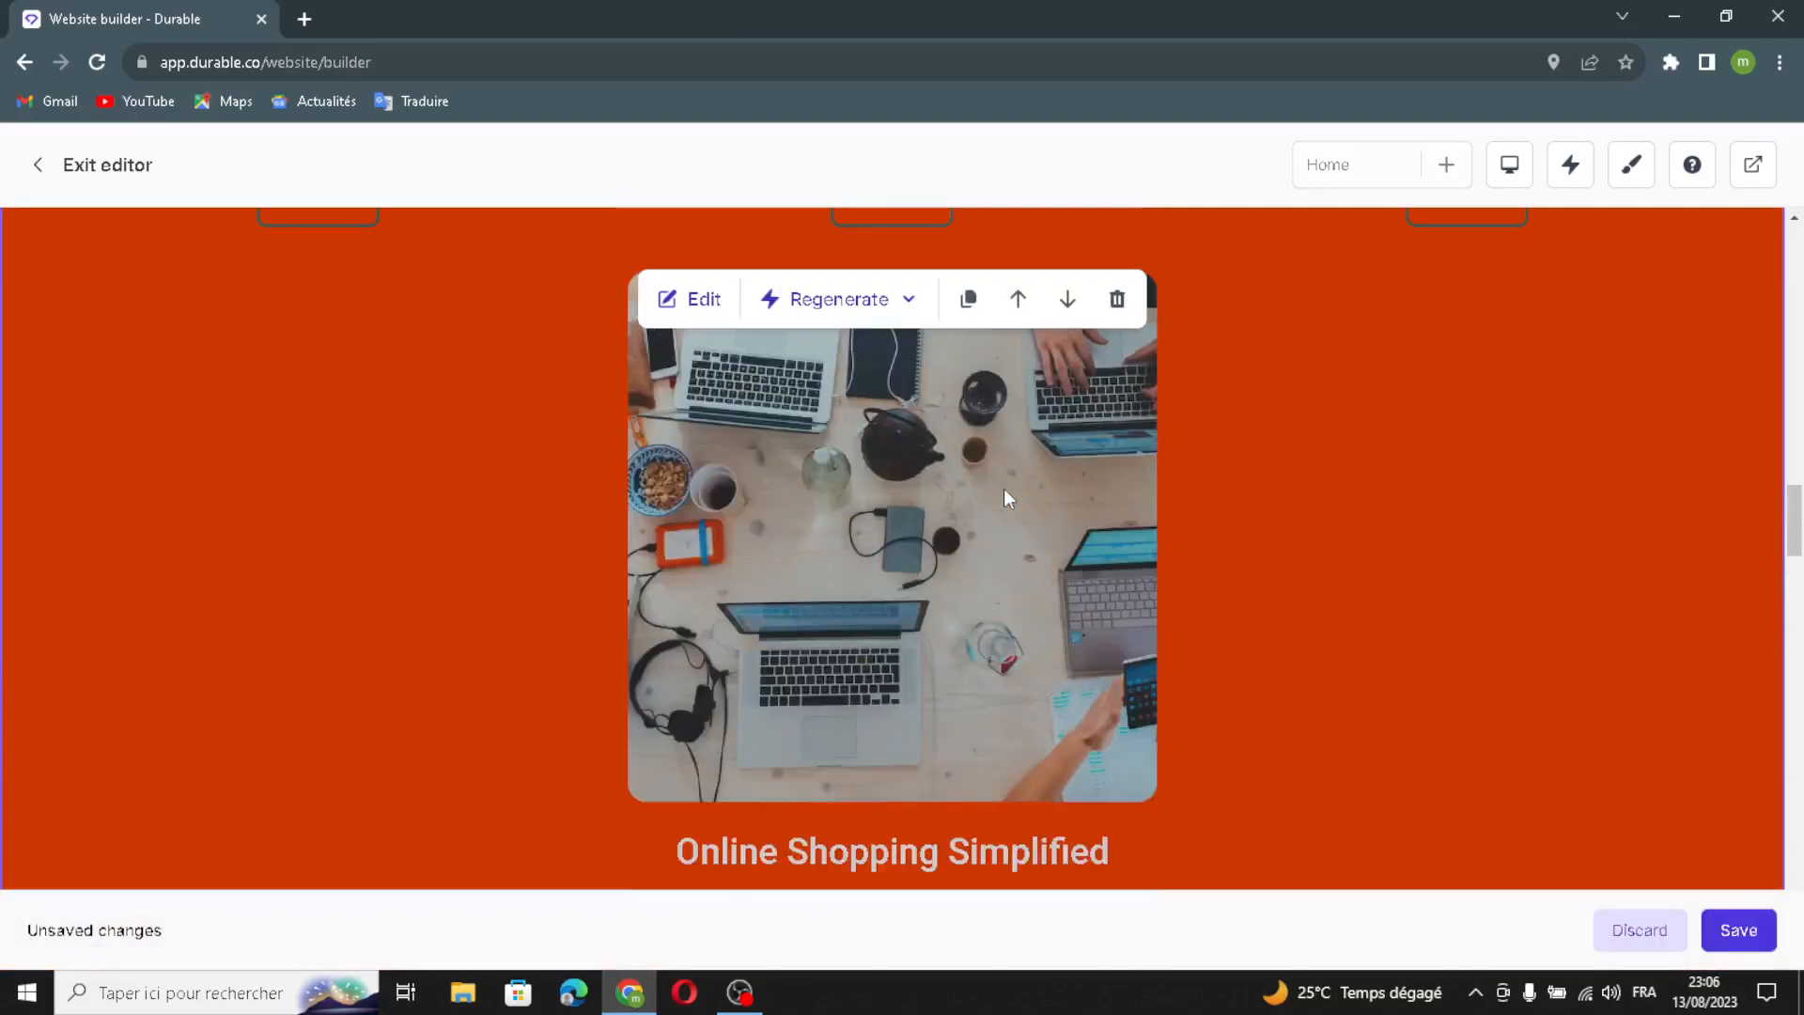
pyautogui.click(875, 413)
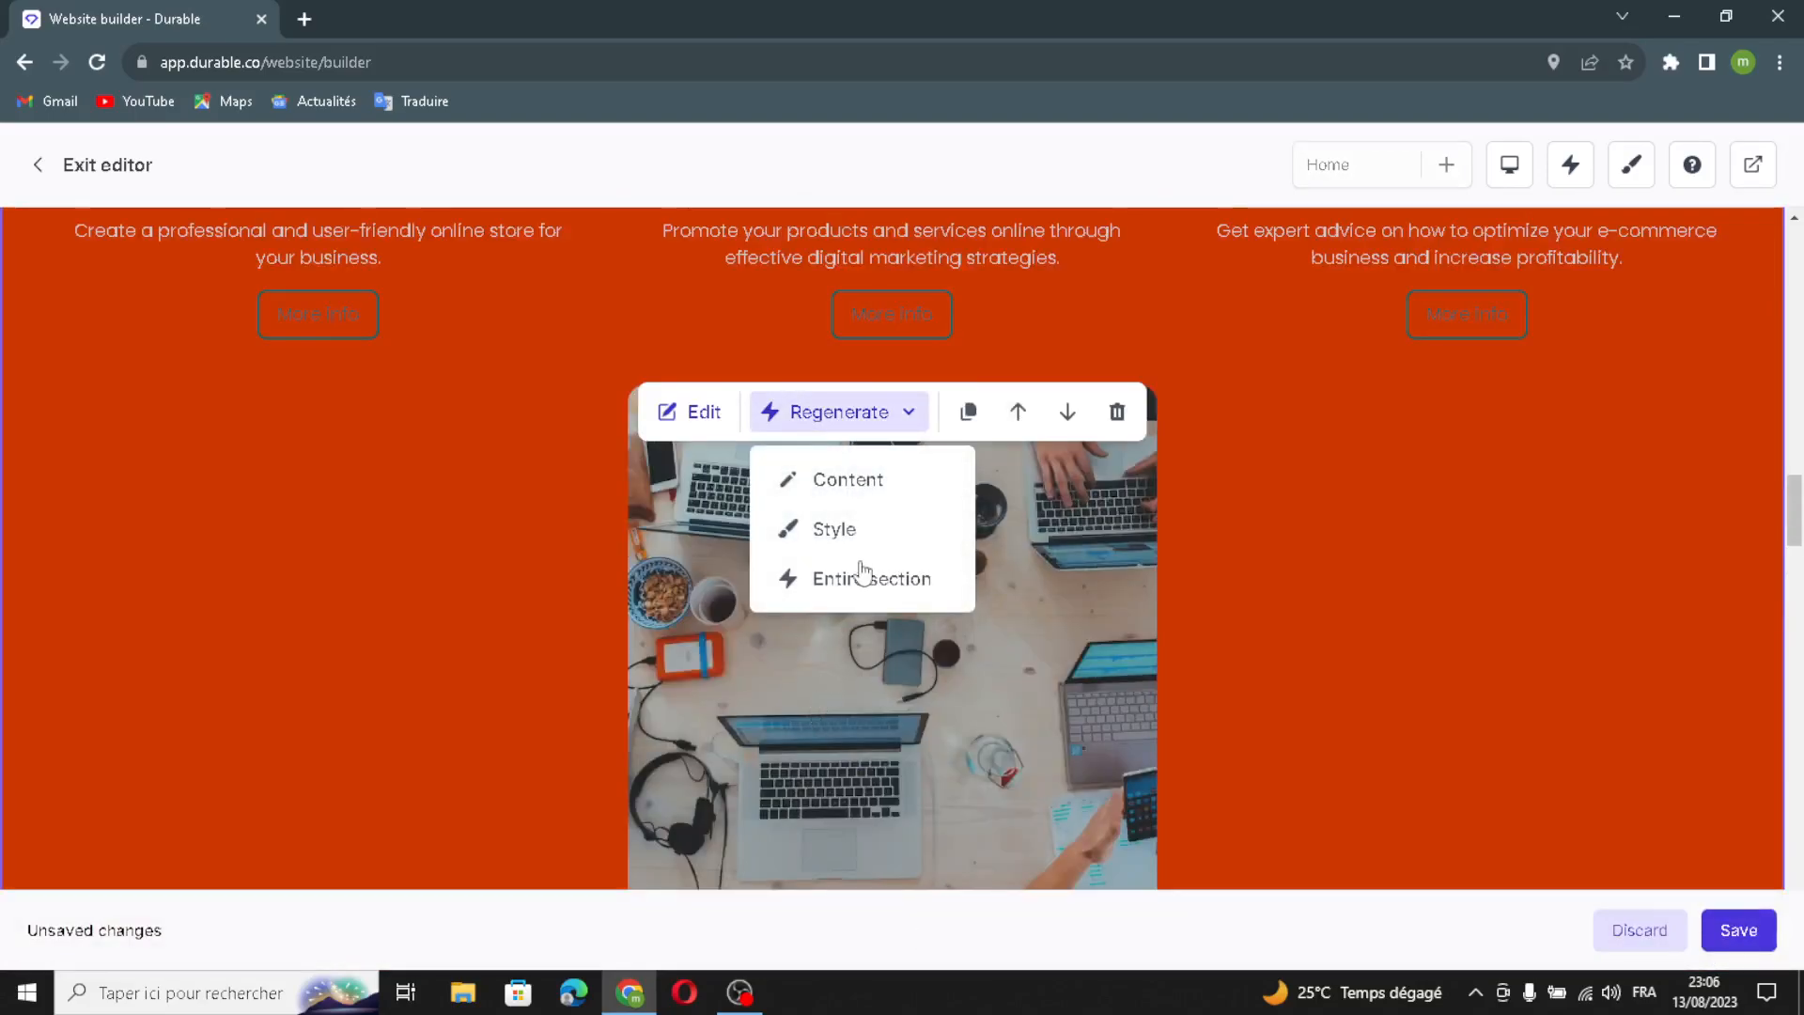
pyautogui.click(857, 531)
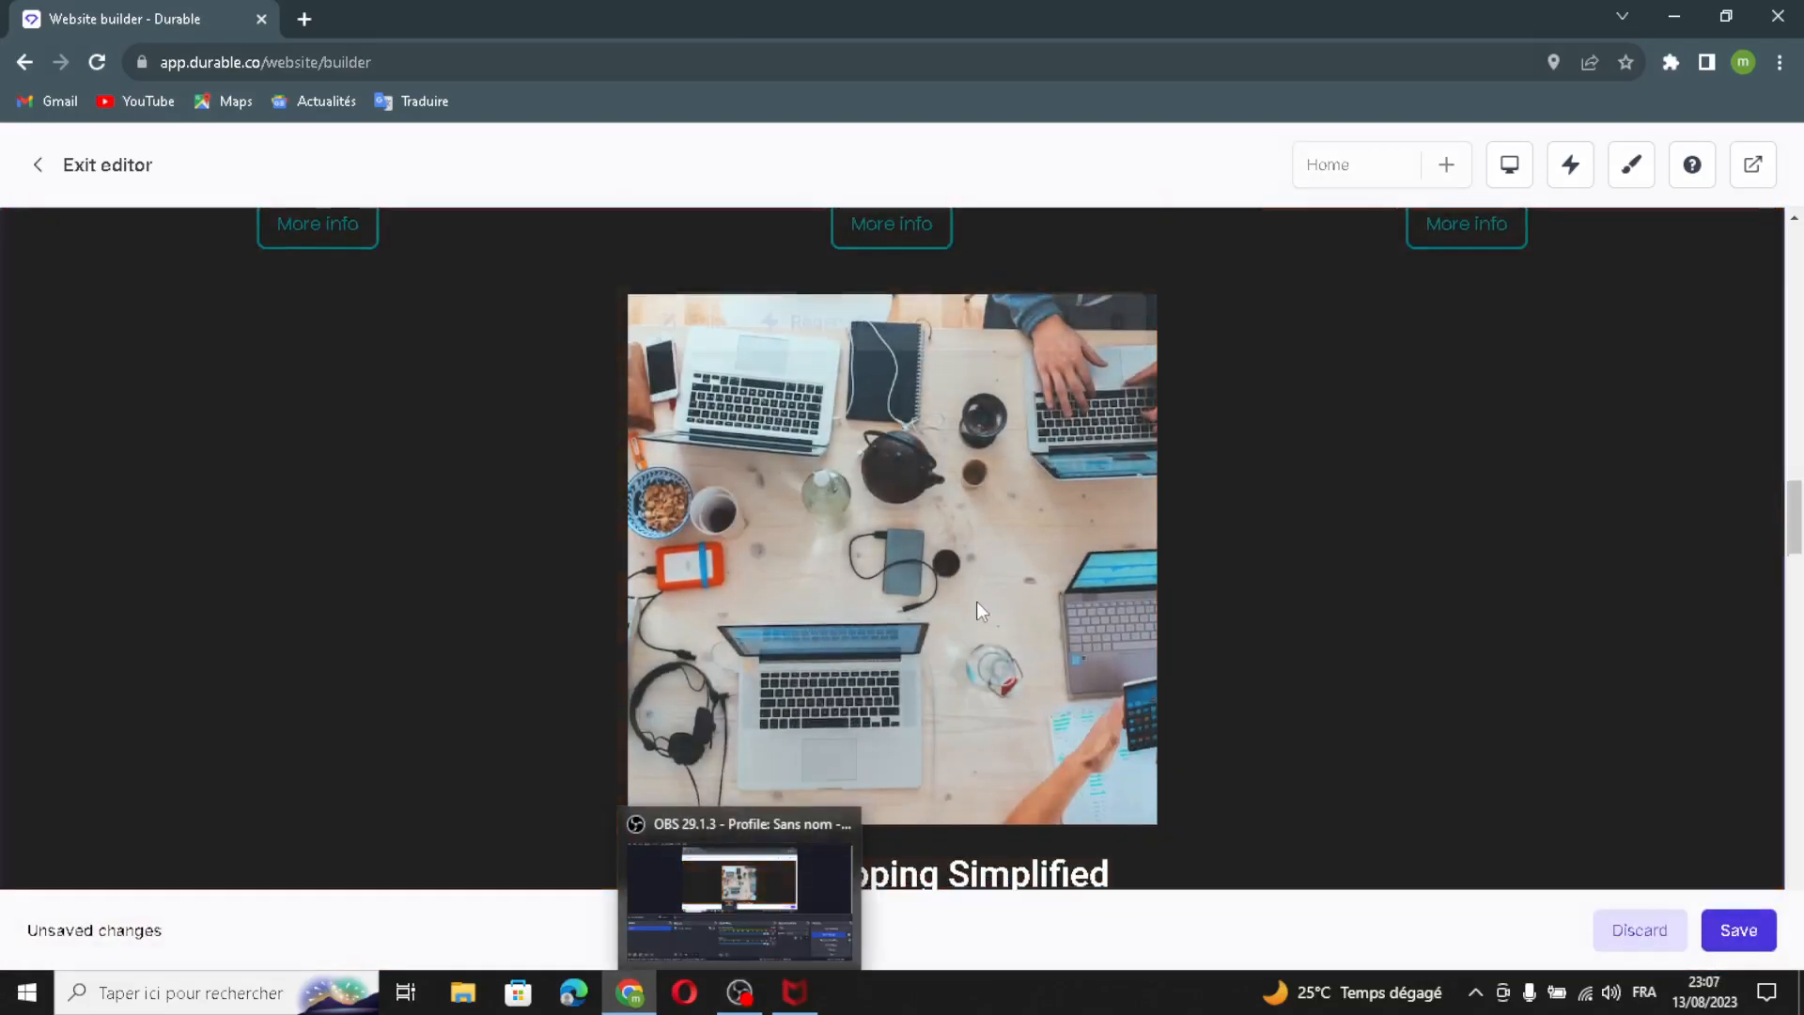
pyautogui.scroll(-3, 977, 601)
# Regenerate the entire welcome section above Our Services and save the website changes.
pyautogui.scroll(10, 977, 601)
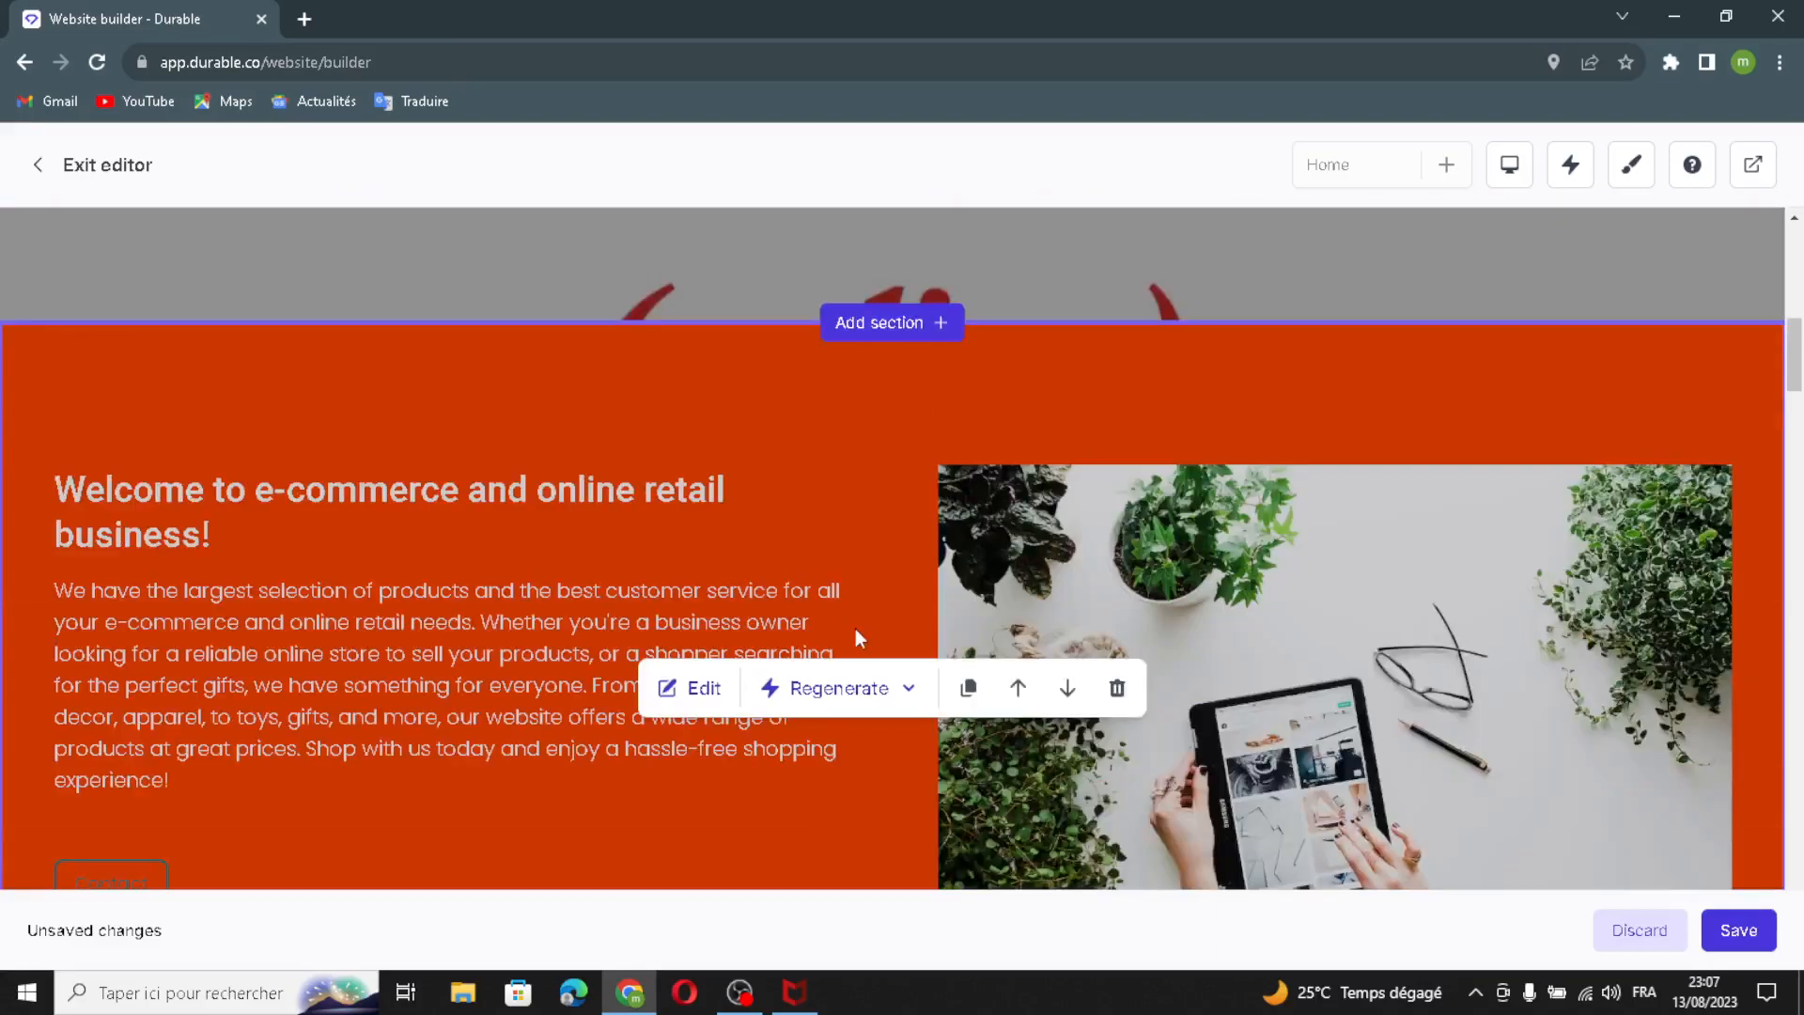
pyautogui.click(845, 706)
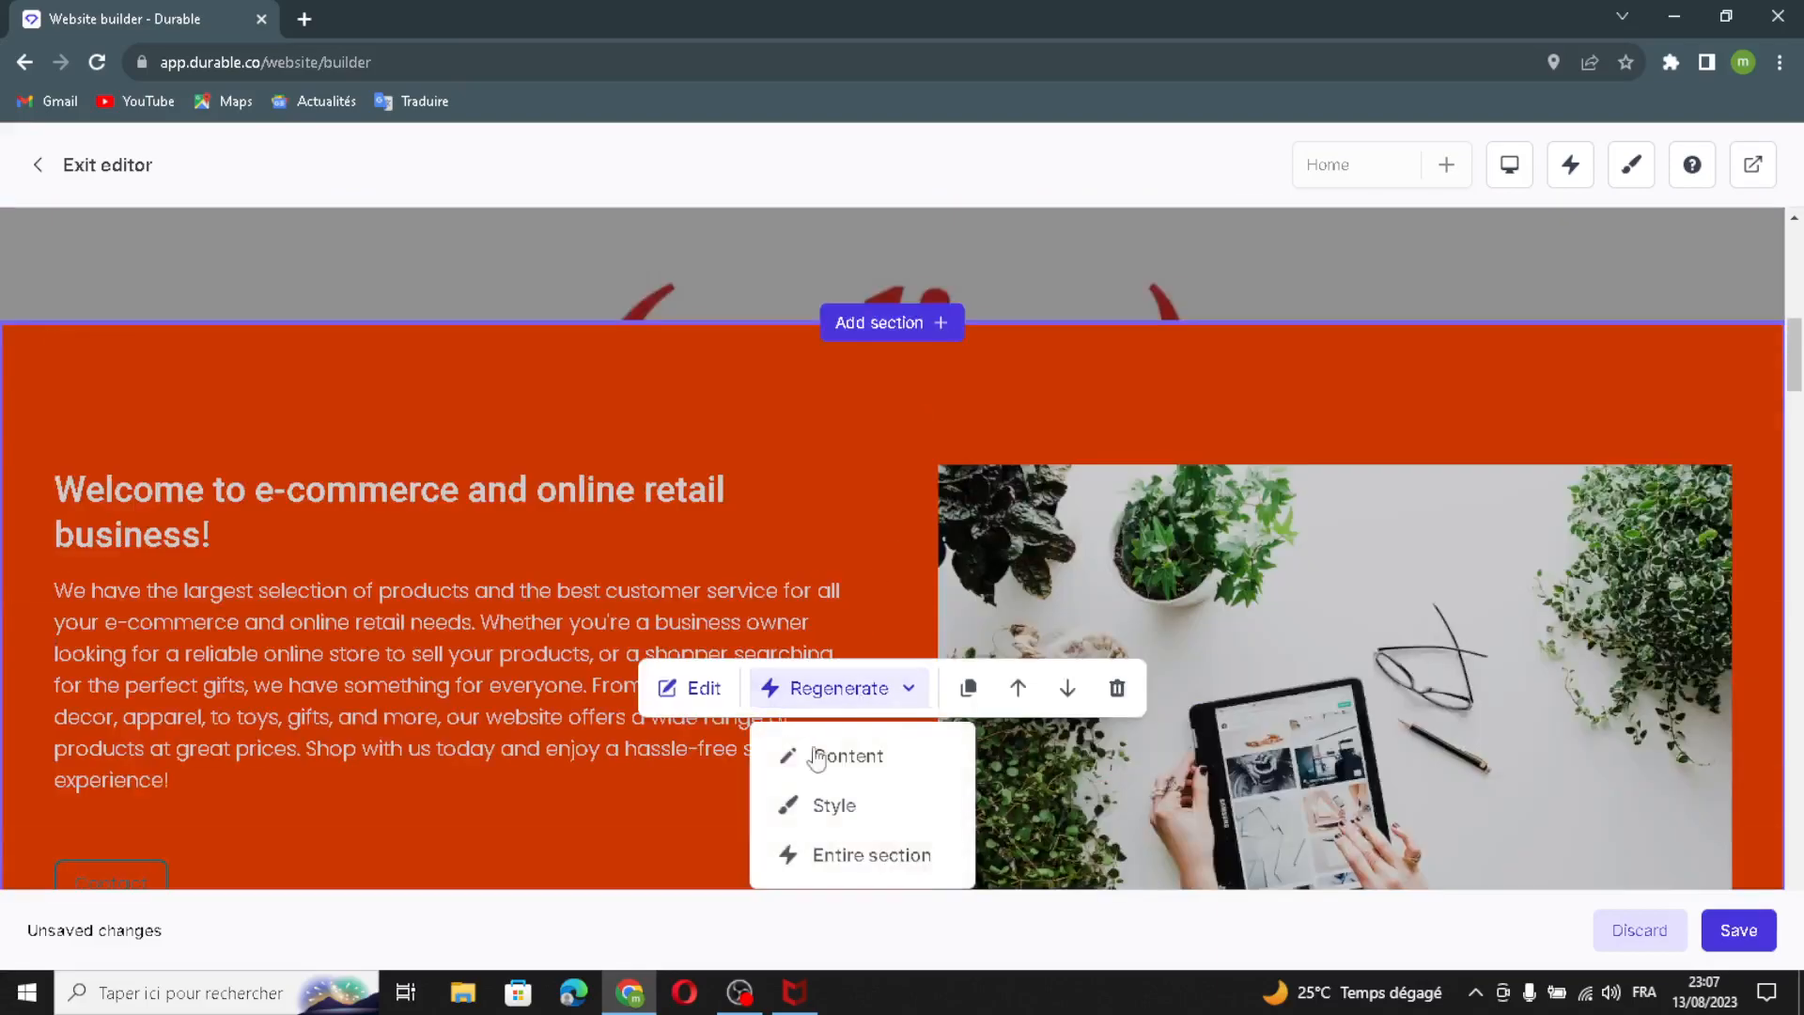
pyautogui.click(841, 851)
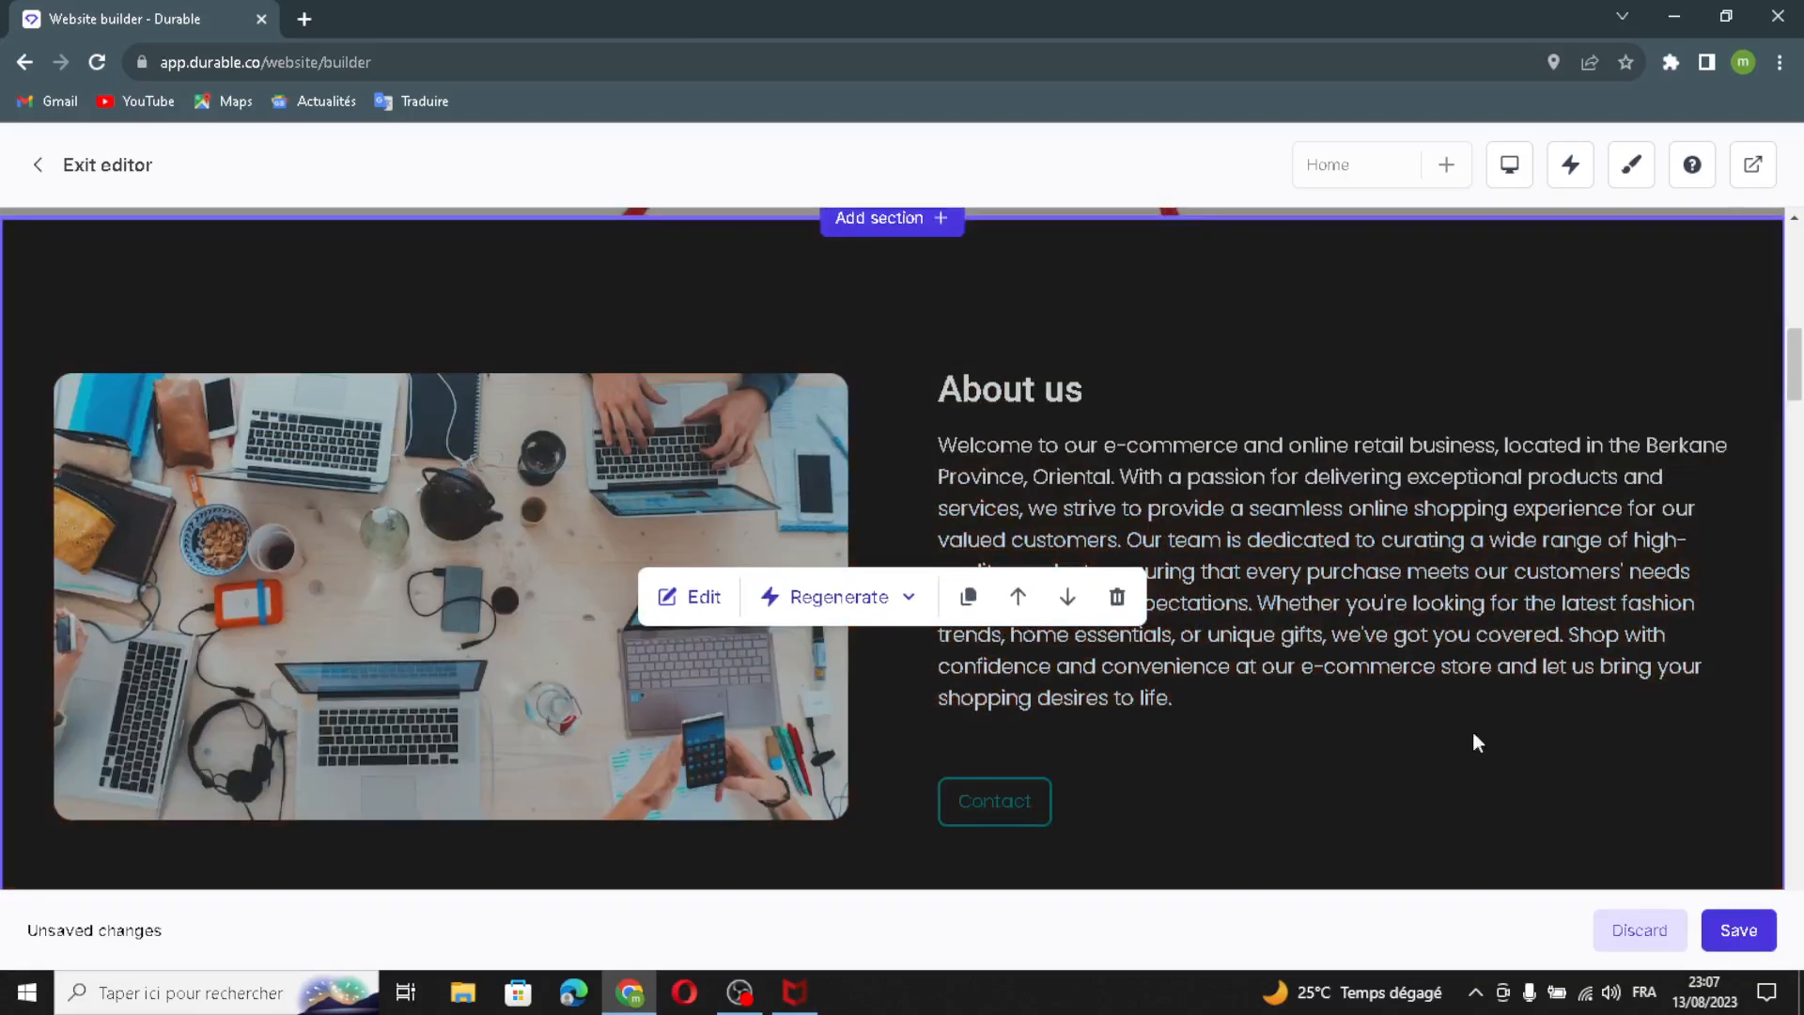
pyautogui.scroll(-3, 1422, 698)
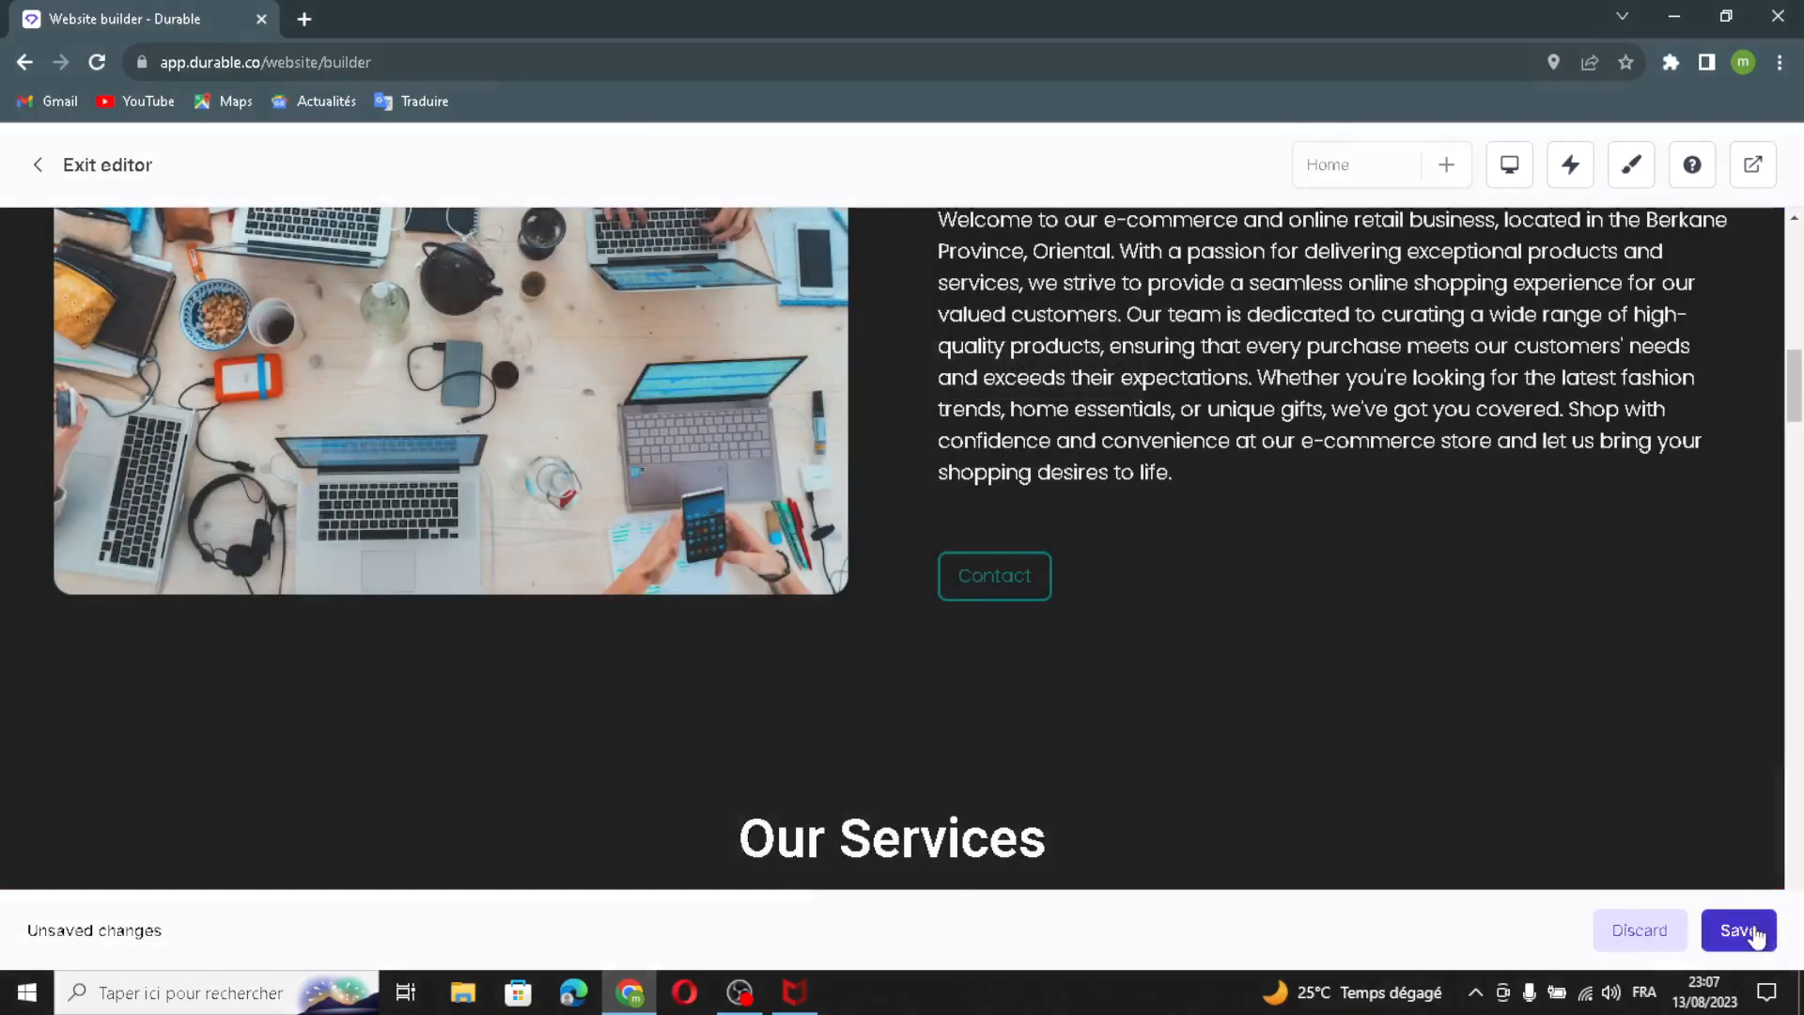
pyautogui.click(1747, 928)
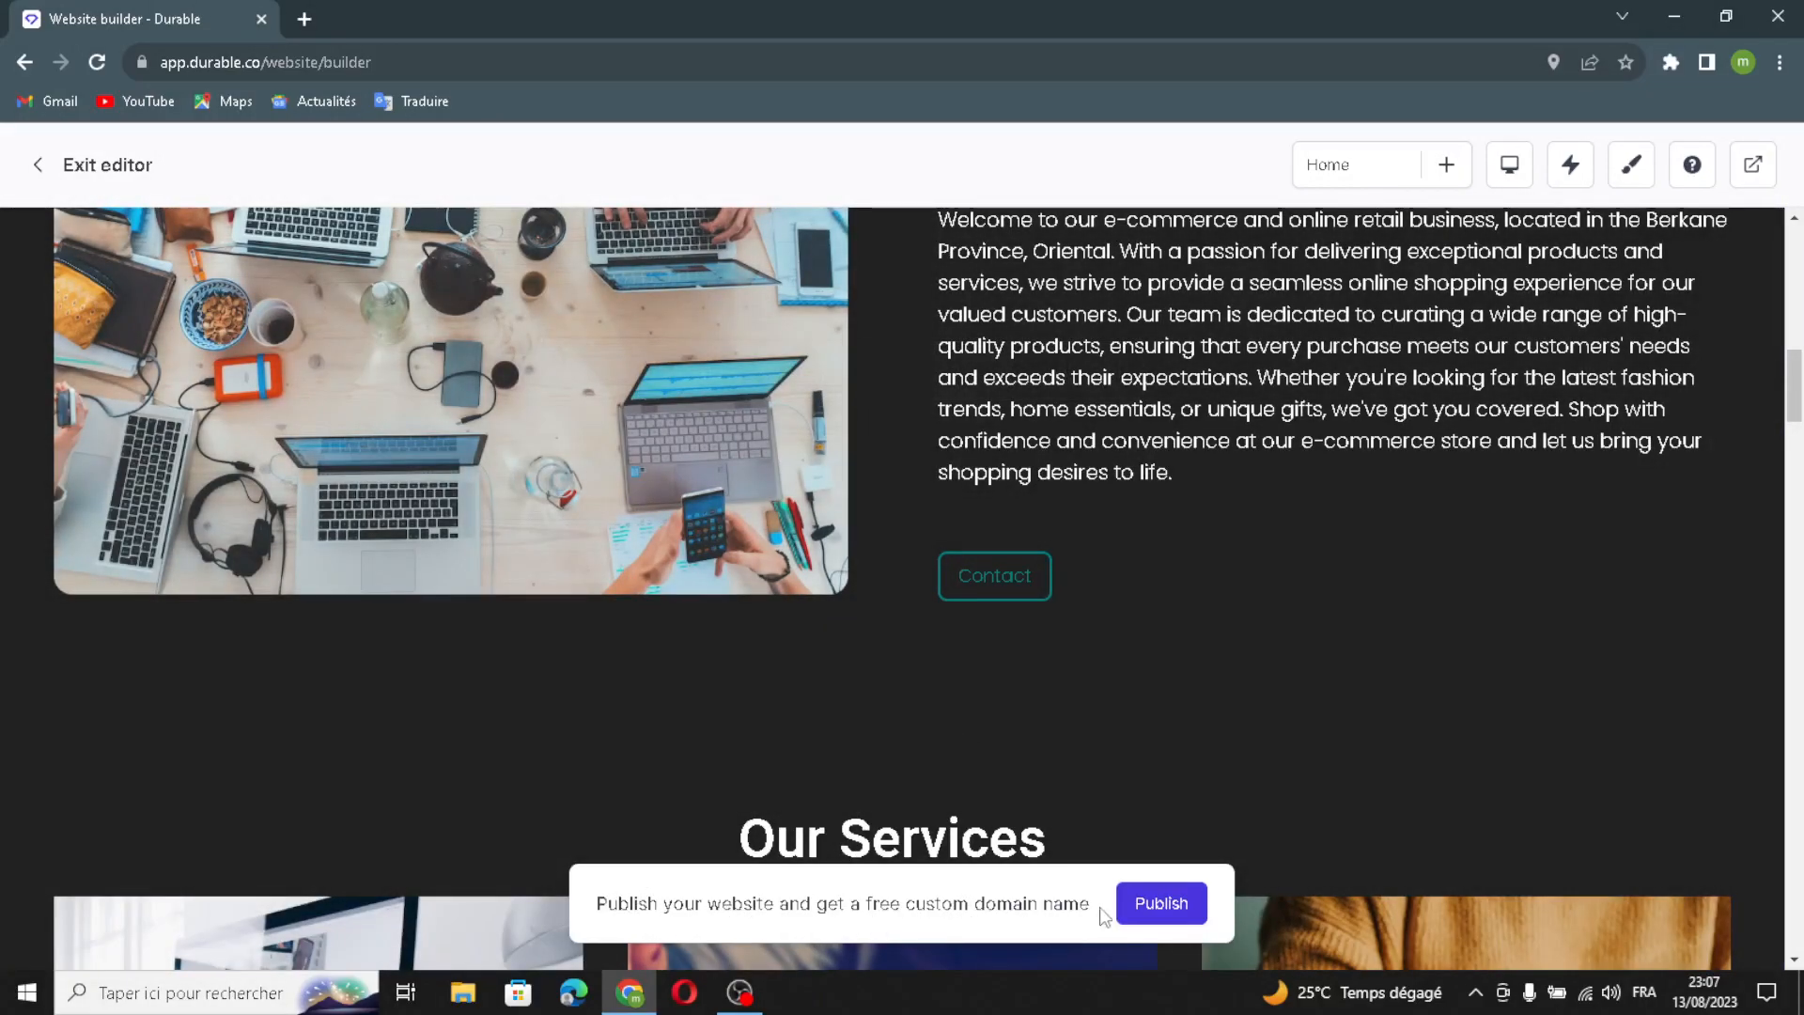
# Start publishing the website to view the Starter and Business plans, and close the pricing without upgrading.
pyautogui.click(1161, 903)
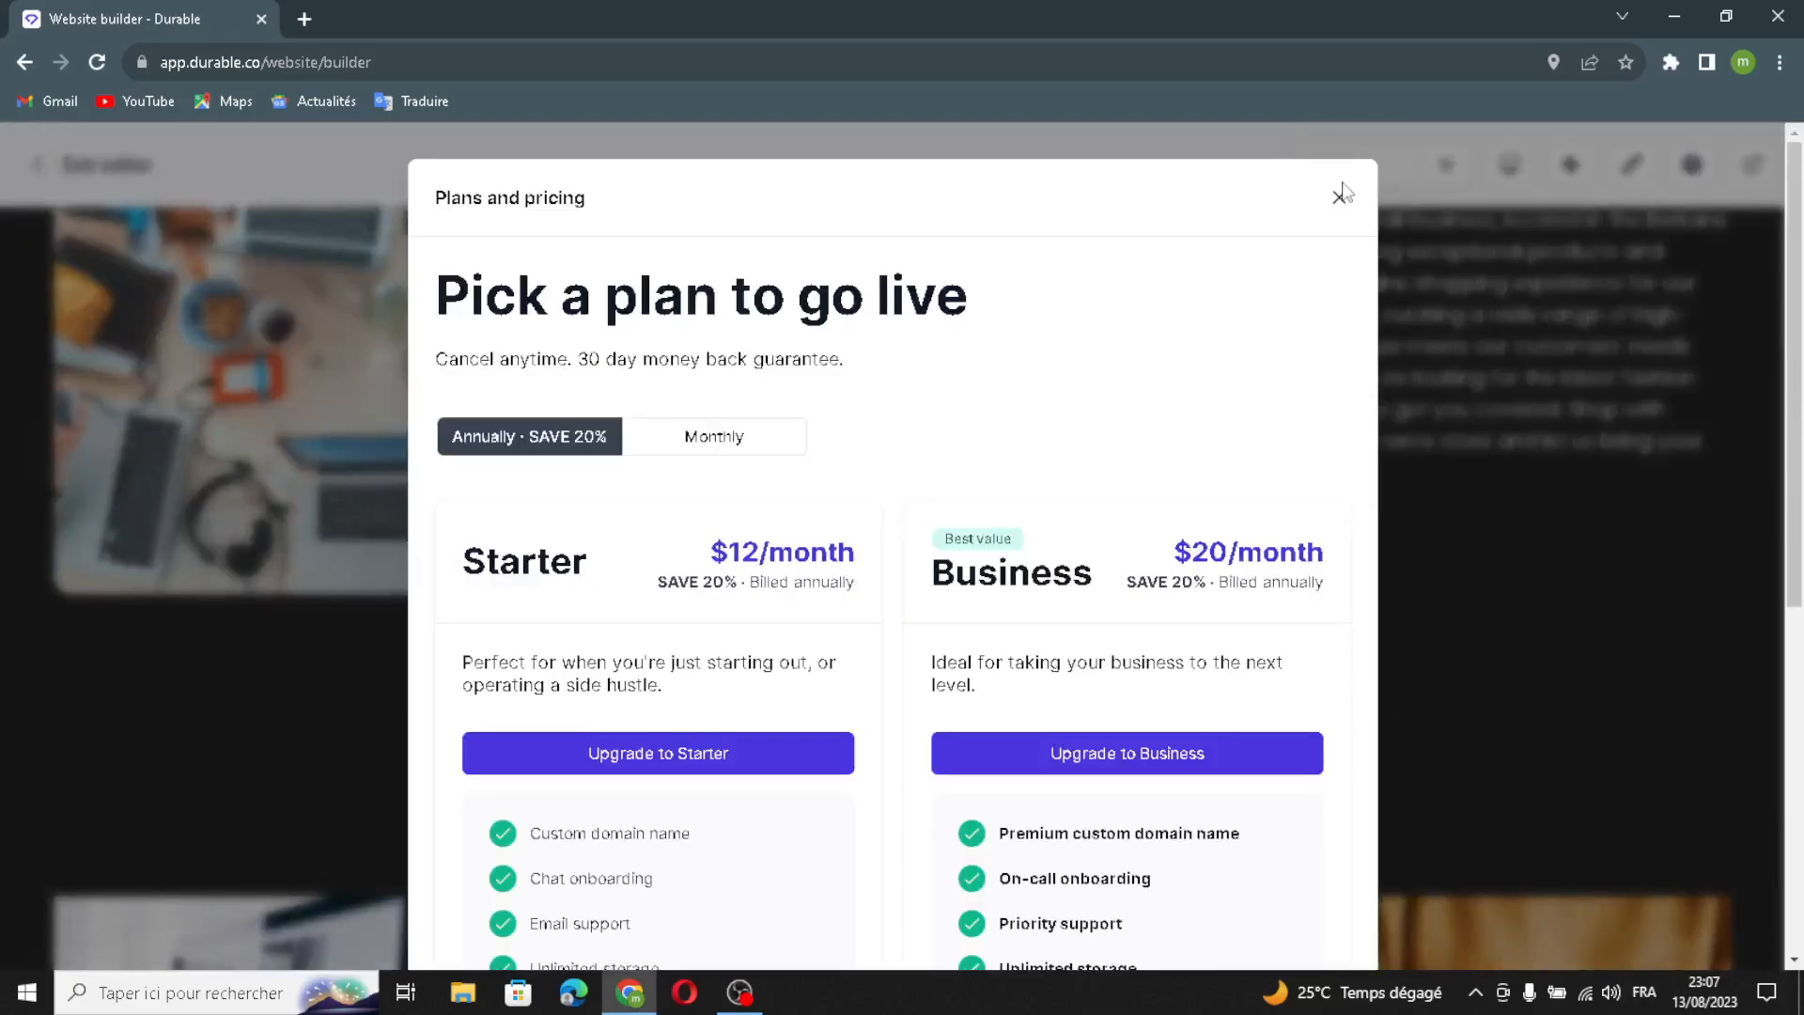
pyautogui.click(1346, 205)
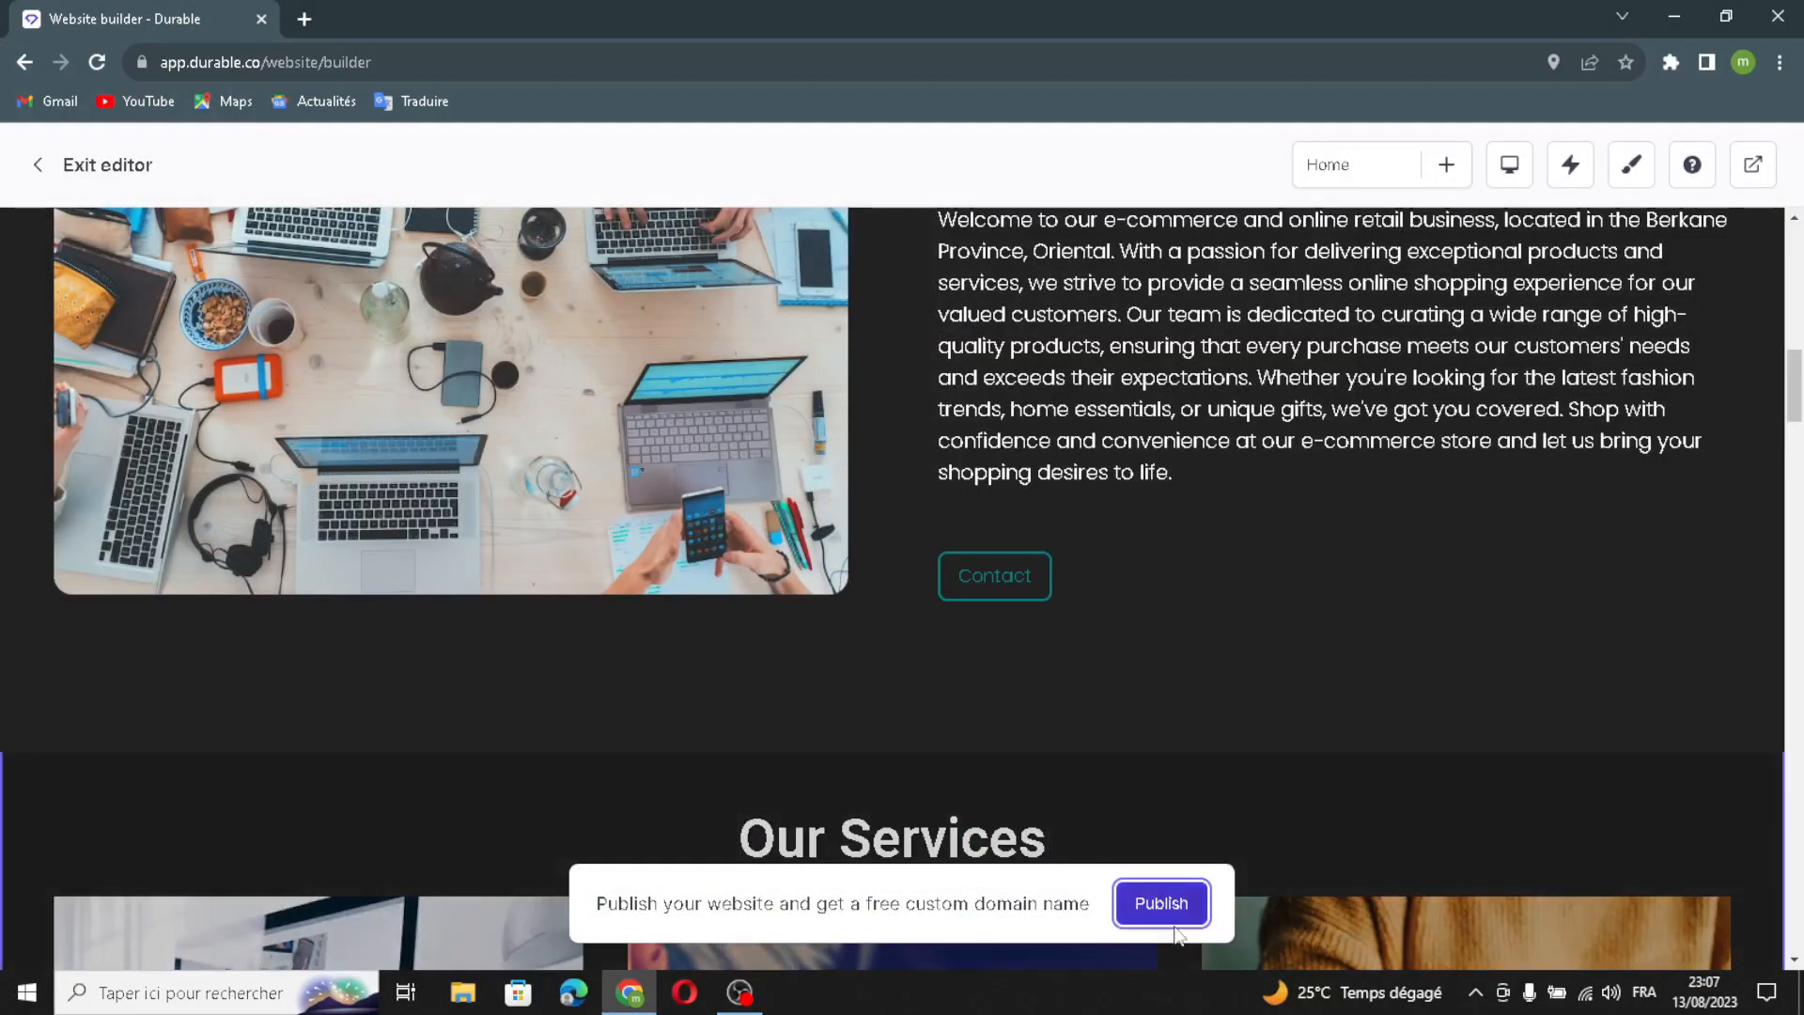